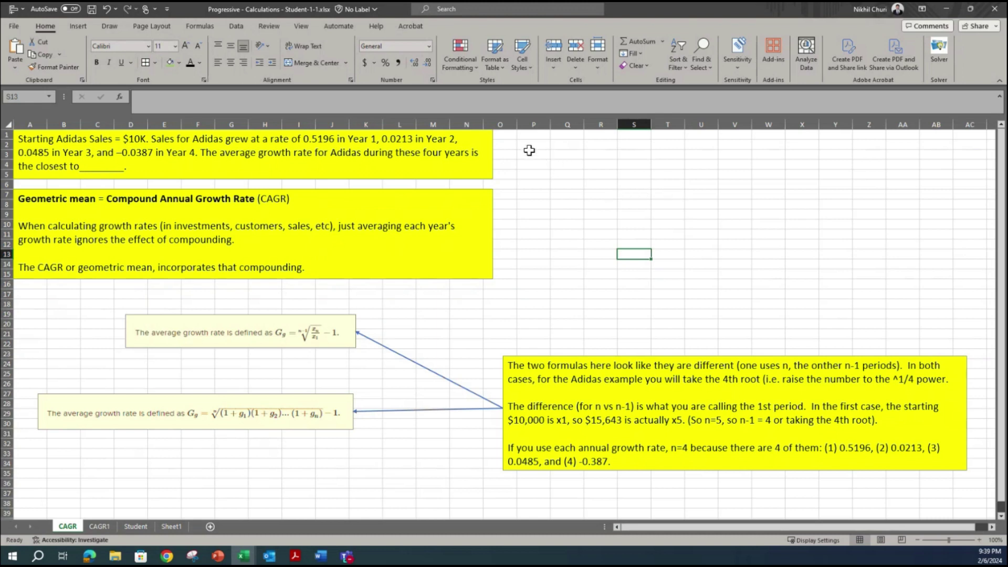
- Examine the Adidas growth problem and the geometric mean explanation, including the starting sales and the Year 4 growth rate
click(215, 214)
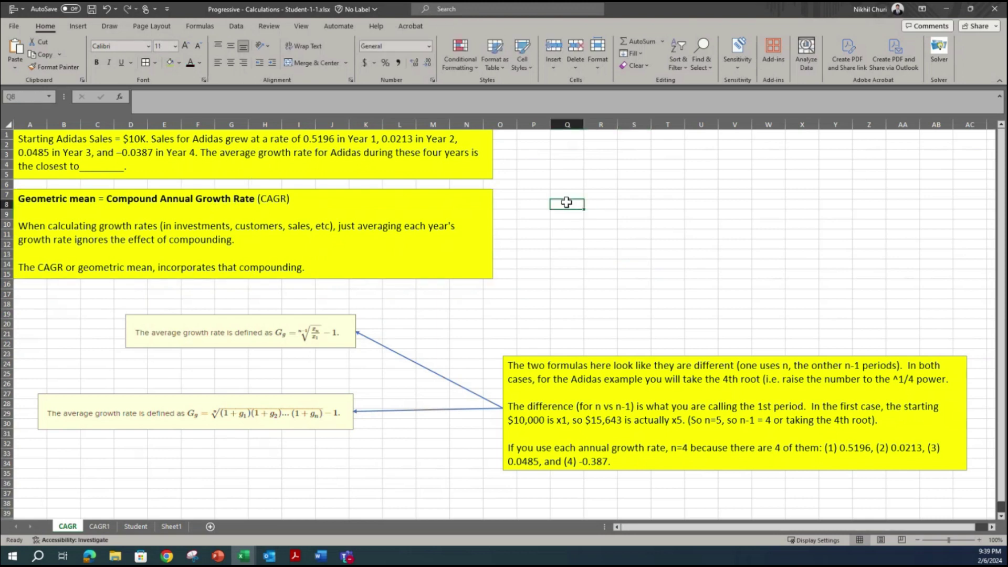
click(365, 152)
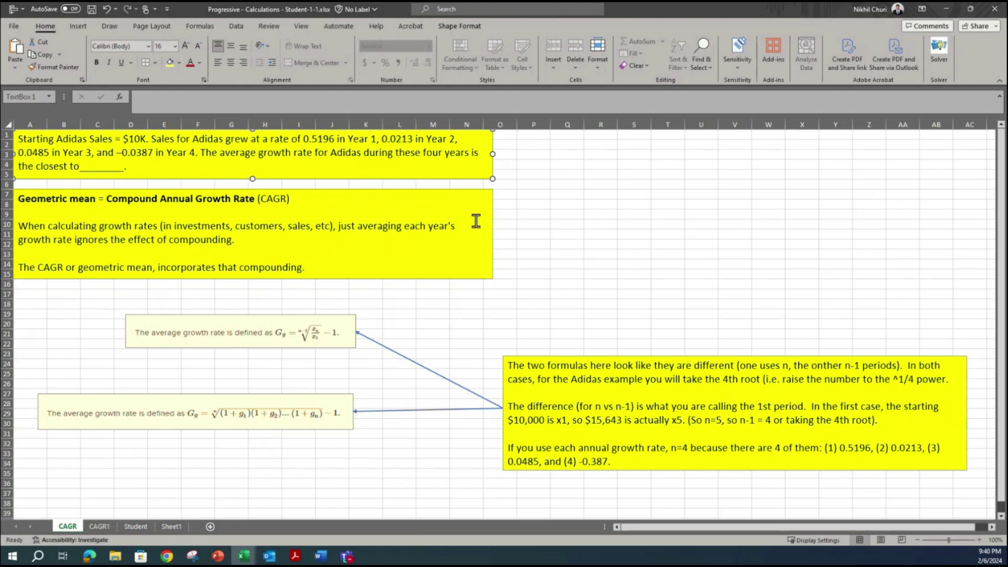
click(393, 248)
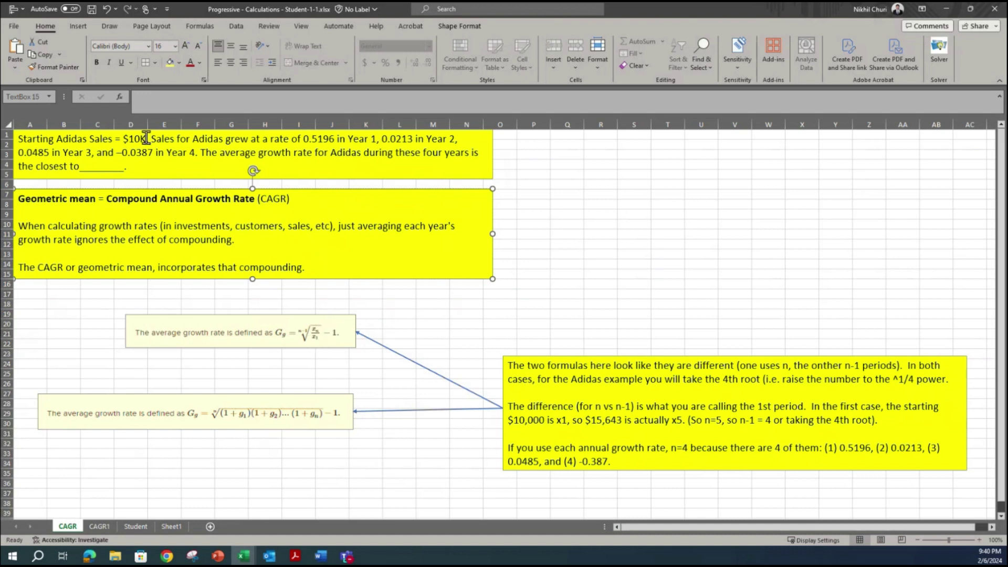
drag(145, 139, 135, 139)
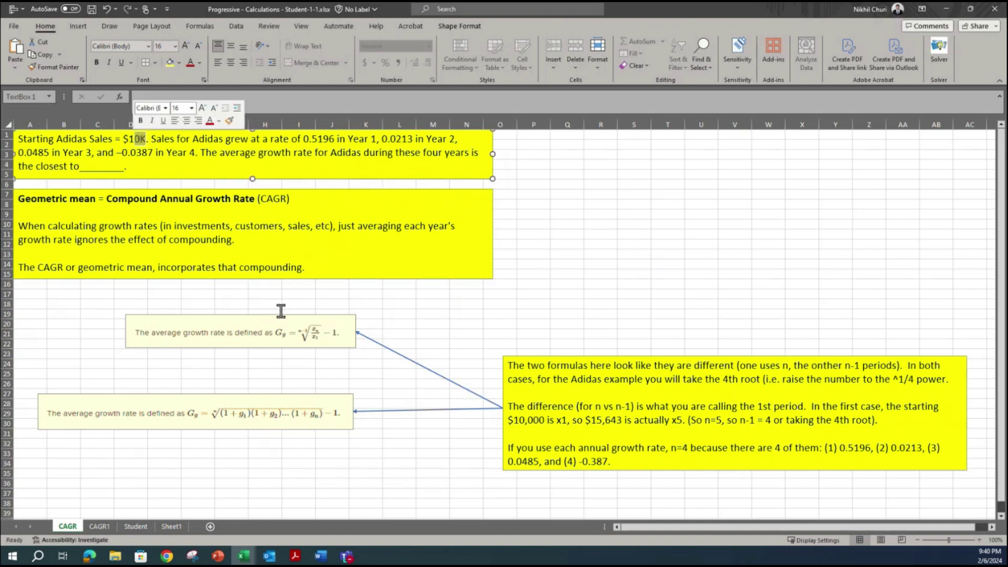
click(149, 146)
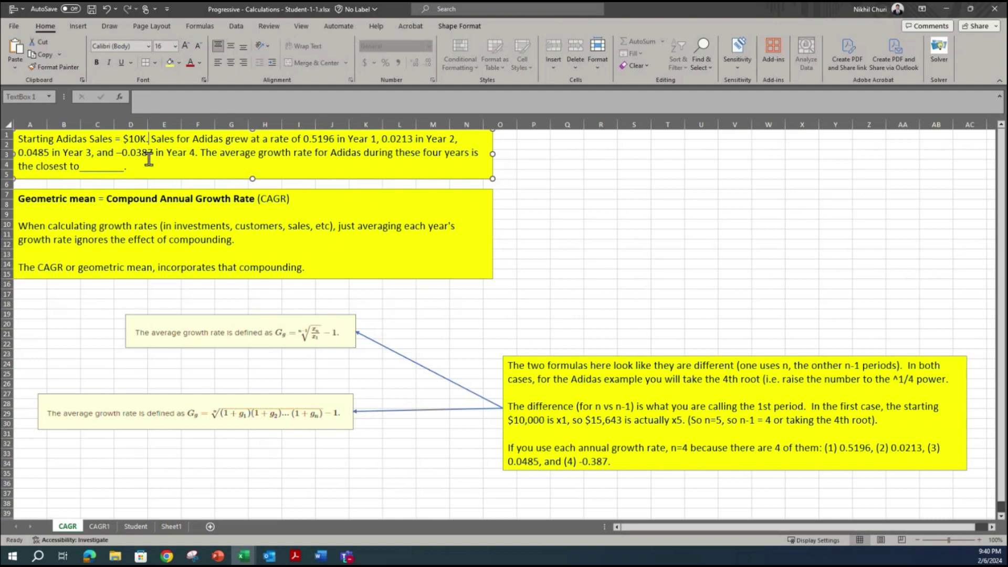
drag(167, 153, 122, 154)
click(327, 159)
drag(141, 152, 154, 153)
click(360, 373)
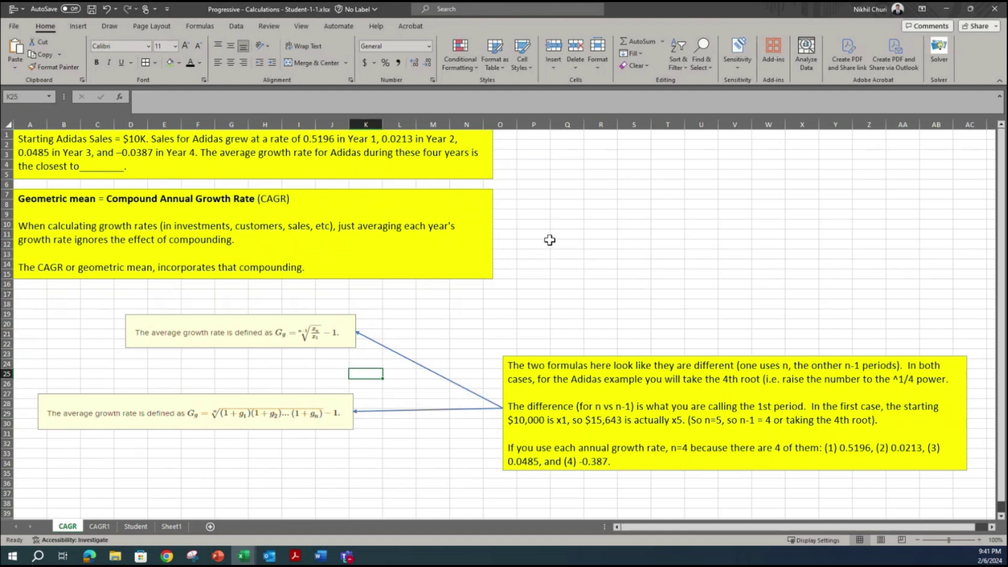
click(535, 145)
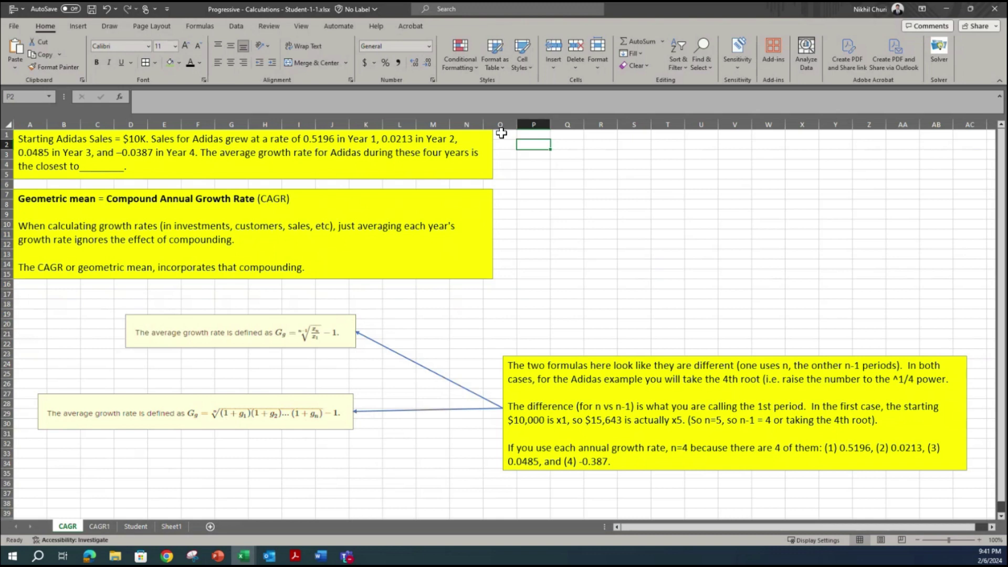
click(33, 138)
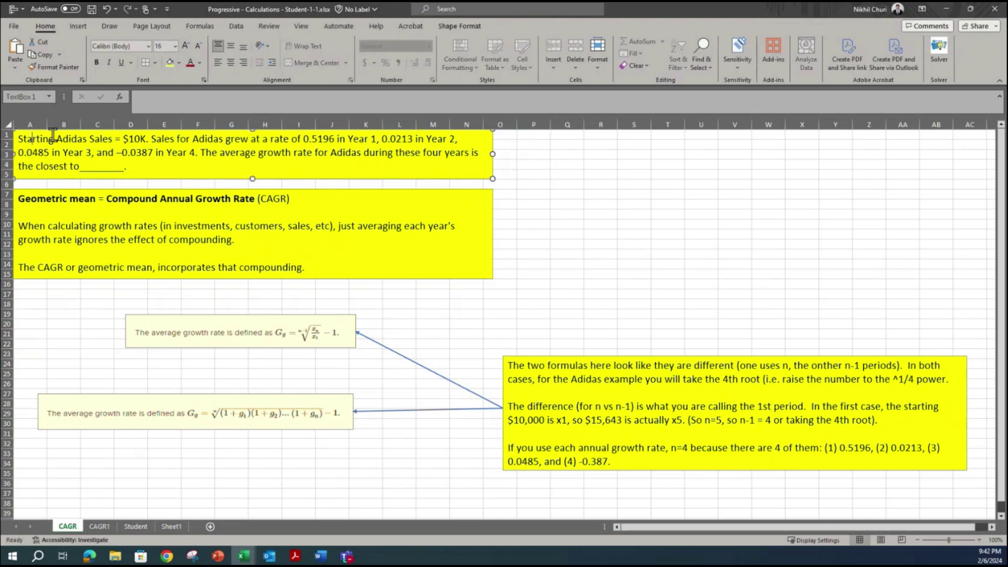
- Enter the header Year in P1 and list years 0, 1, 2, 3 and 4 beneath it in P2:P6
click(541, 137)
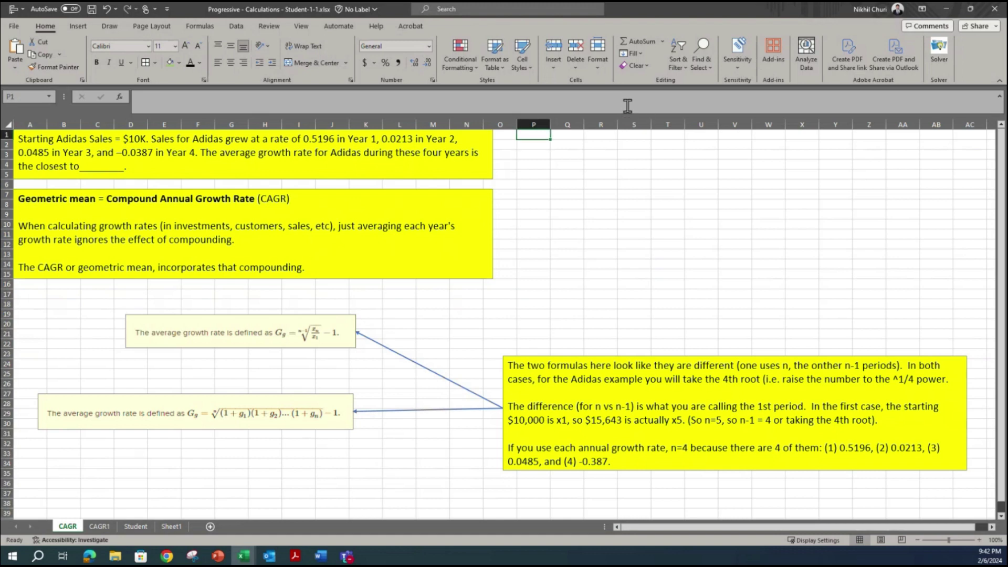
text(Year)
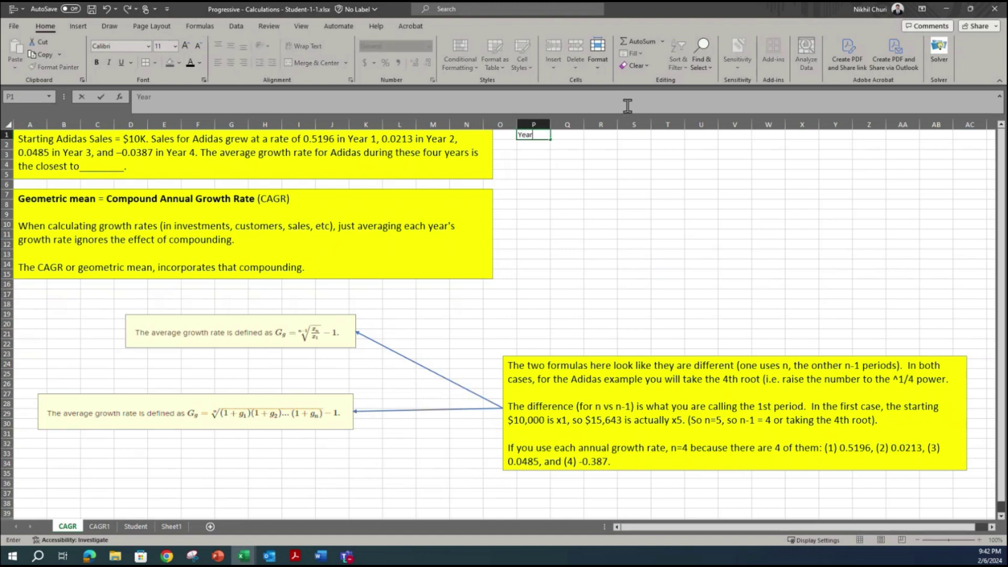
key(Return)
text(0)
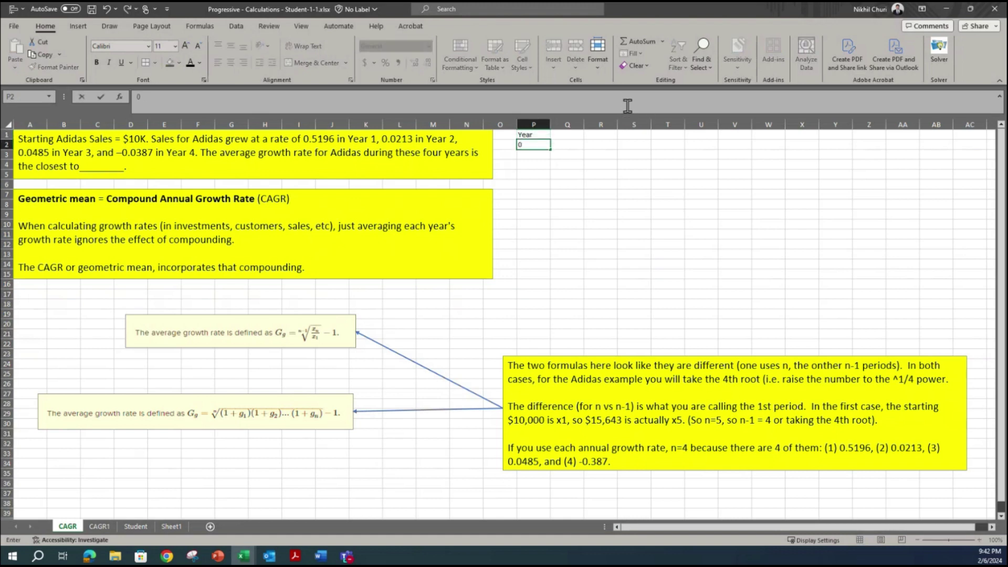
key(Return)
text(1)
key(Return)
text(2)
key(Return)
text(3)
key(Return)
text(4)
key(Return)
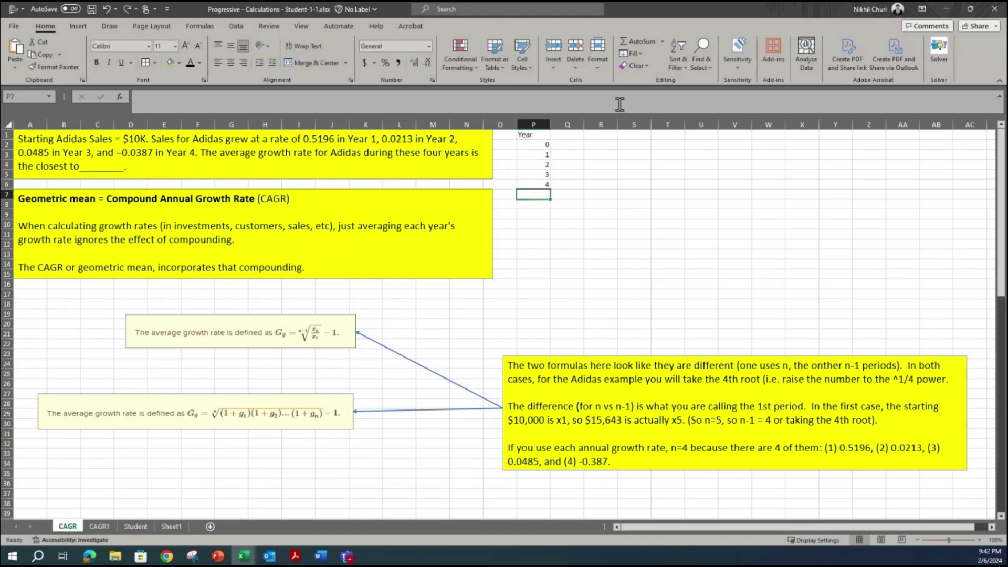
- Enter the header Sales in Q1 and the year 0 sales value 10000 in Q2
click(561, 135)
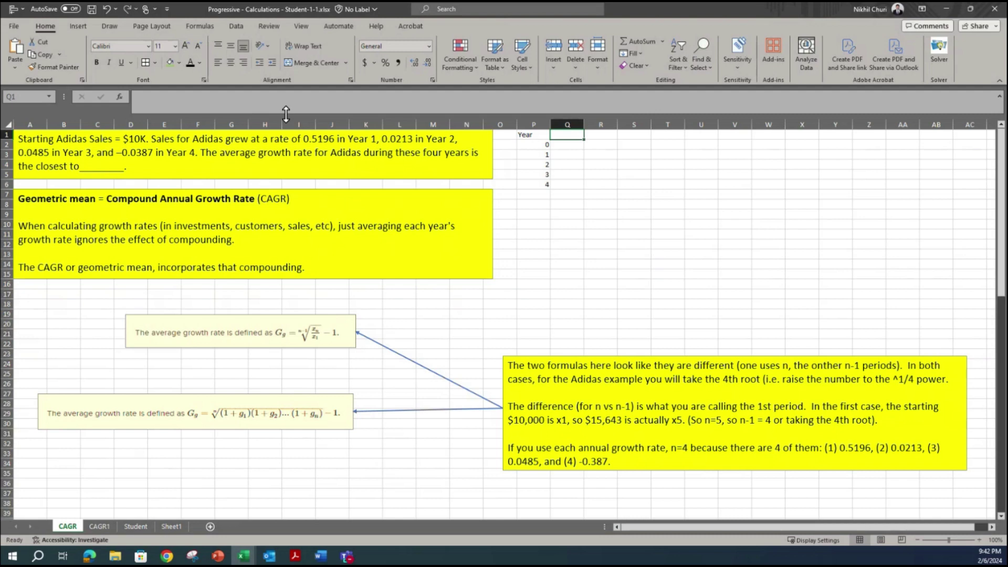
text(Sale)
key(Return)
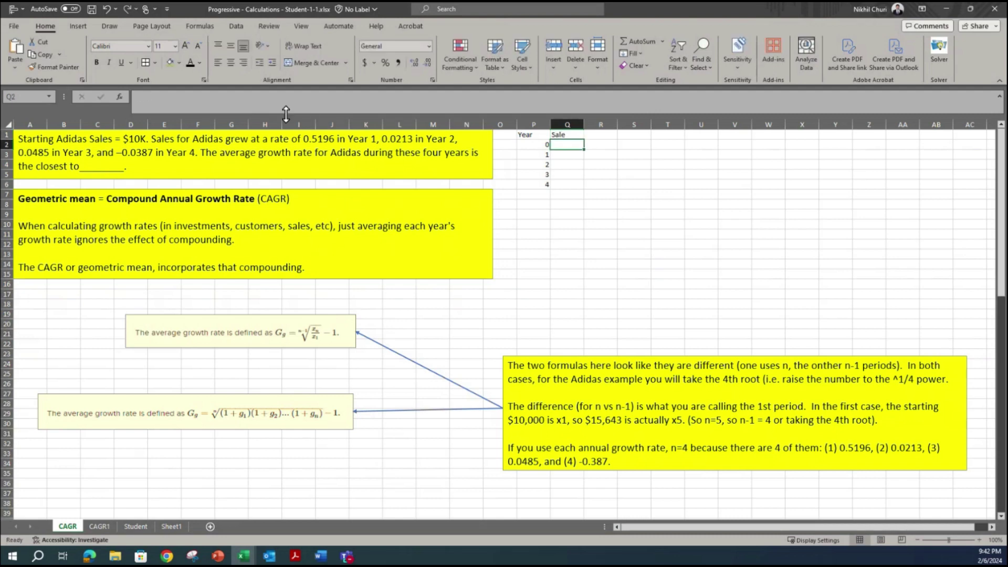
key(Up)
text(s)
key(Return)
text(10000)
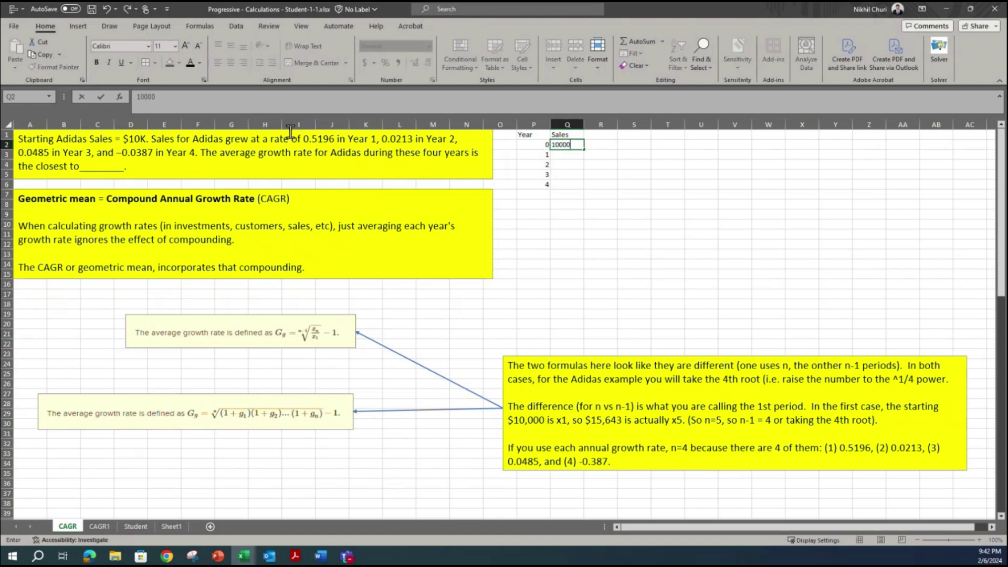
key(Return)
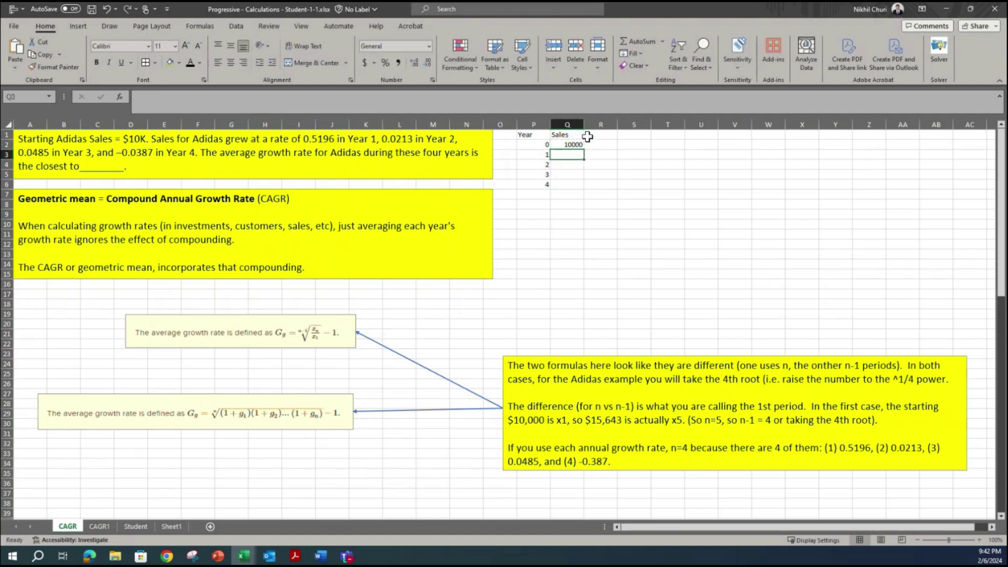
- Enter the header Growth rate in R1 and a dash for year 0 in R2
click(600, 135)
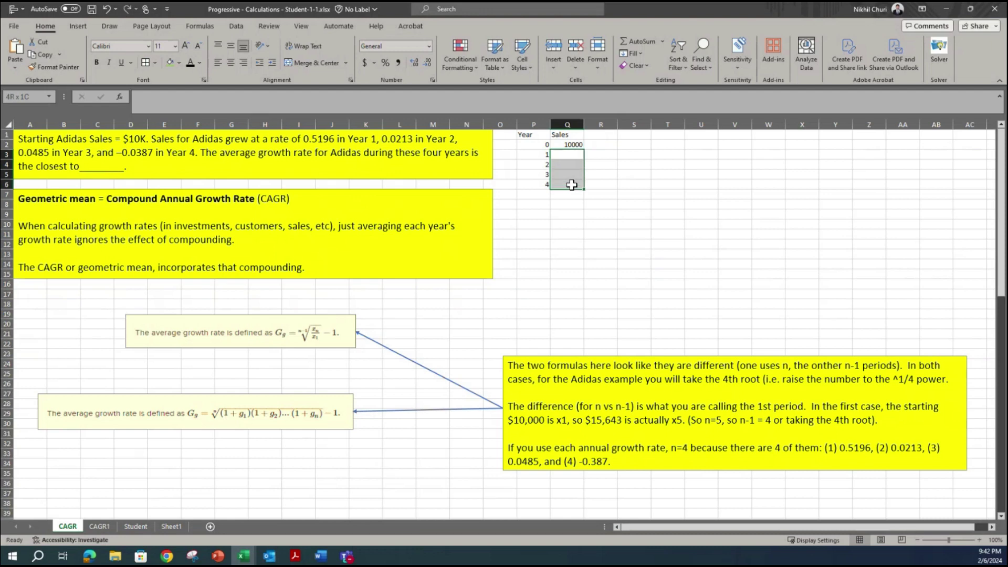
click(606, 154)
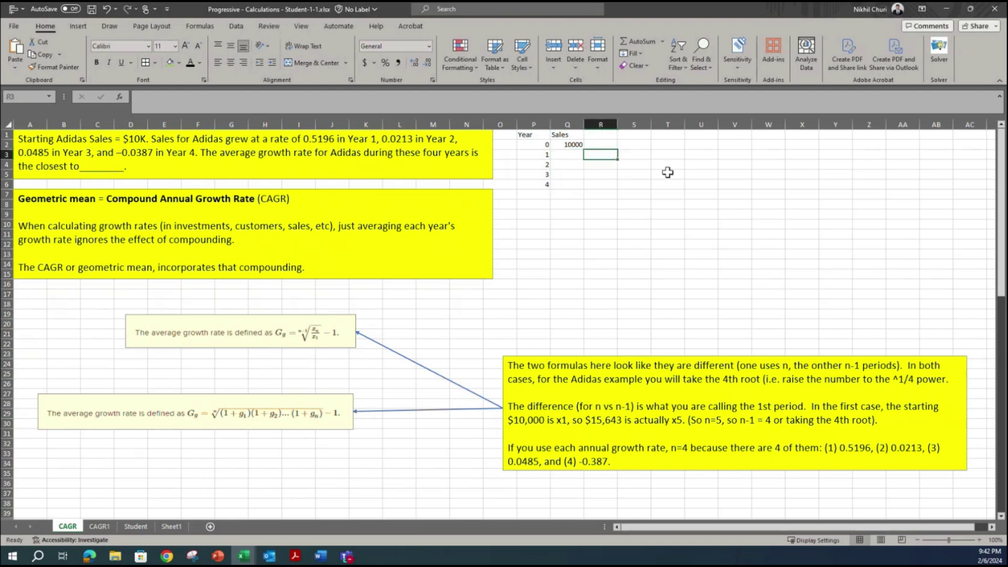
click(608, 135)
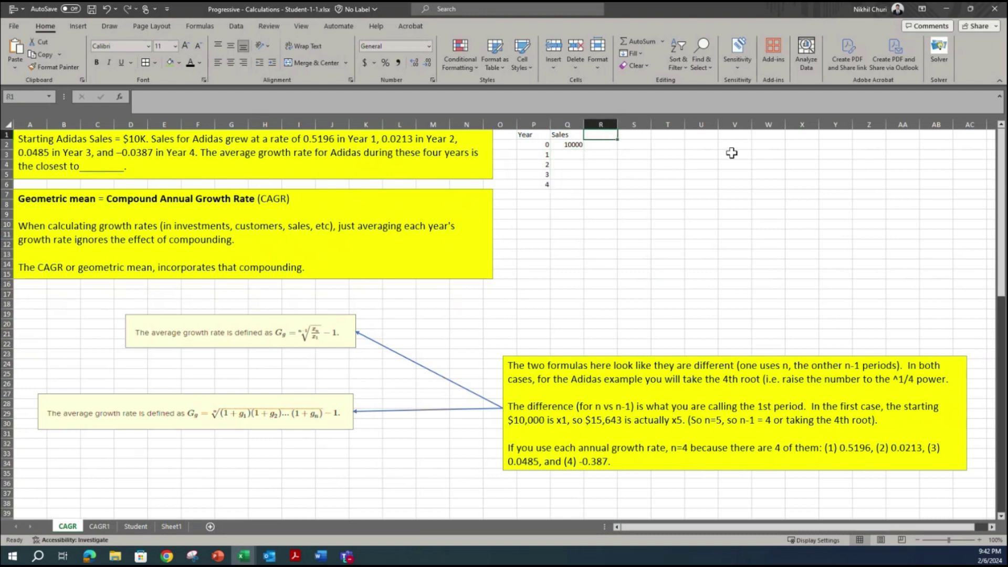
text(Growth rate)
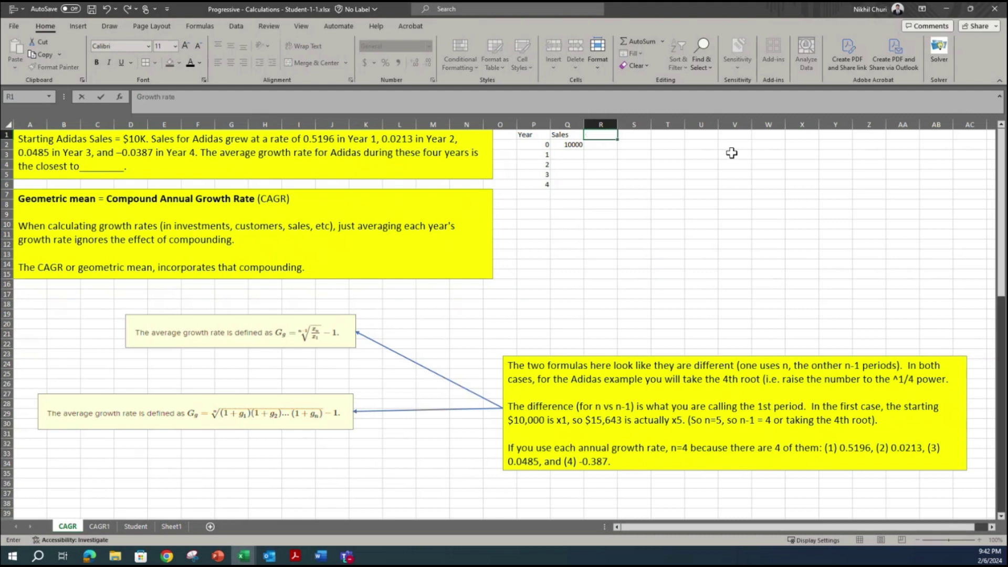
key(Return)
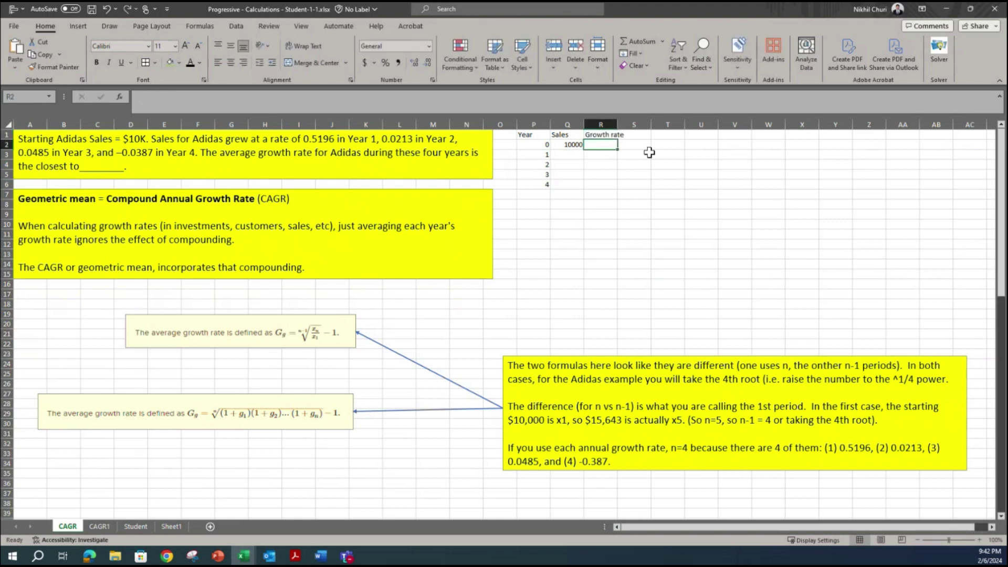
text(-)
key(Return)
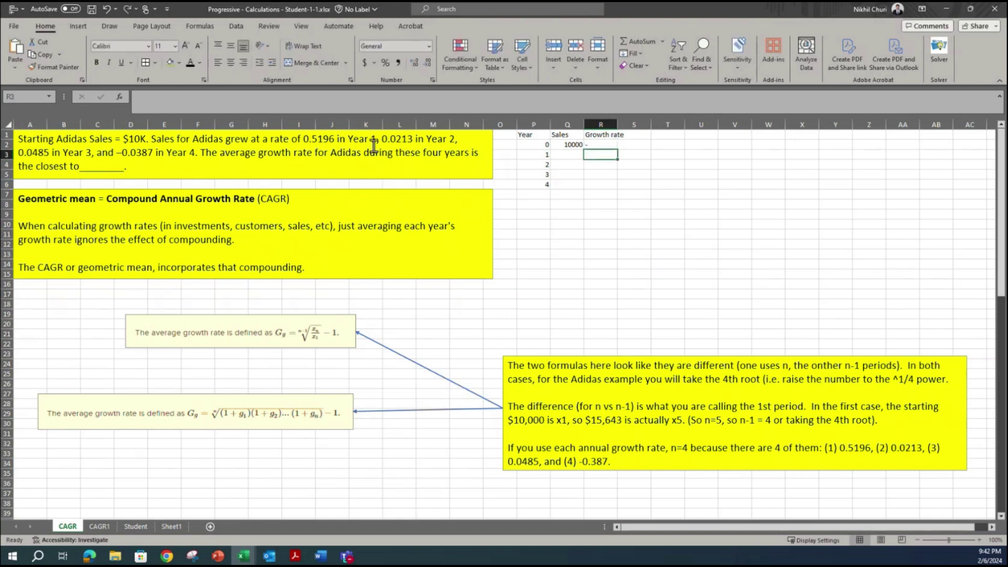
- Copy the Year 1 and Year 2 growth rates, 0.5196 and 0.0213, from the problem text into R3 and R4
drag(336, 139, 303, 140)
key(ctrl+c)
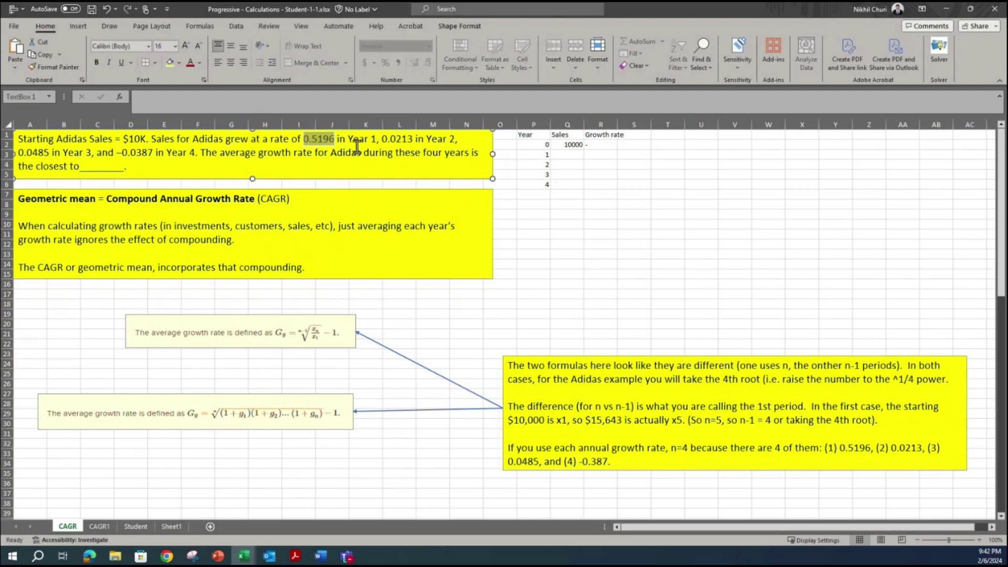
click(604, 154)
key(ctrl+v)
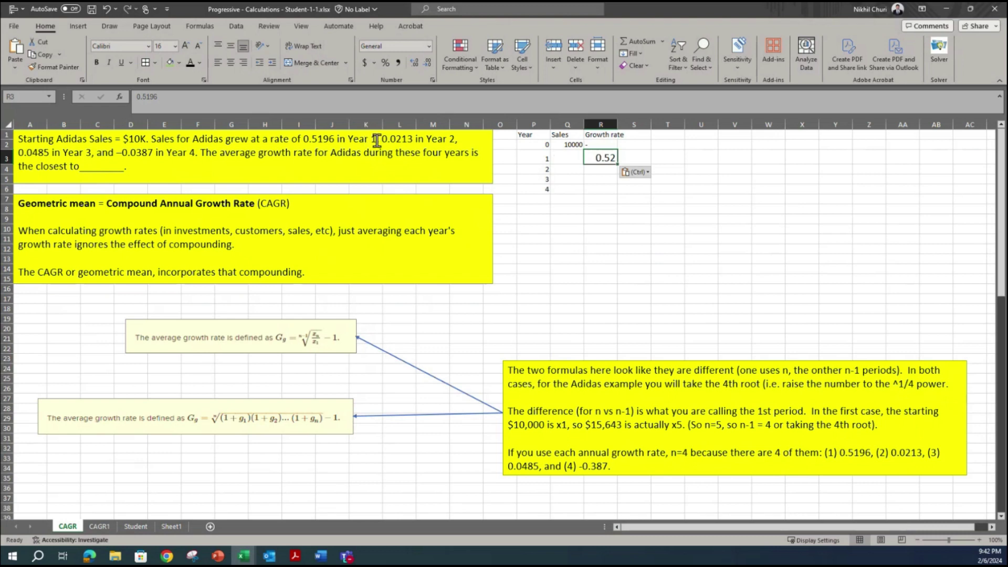
drag(413, 138, 383, 139)
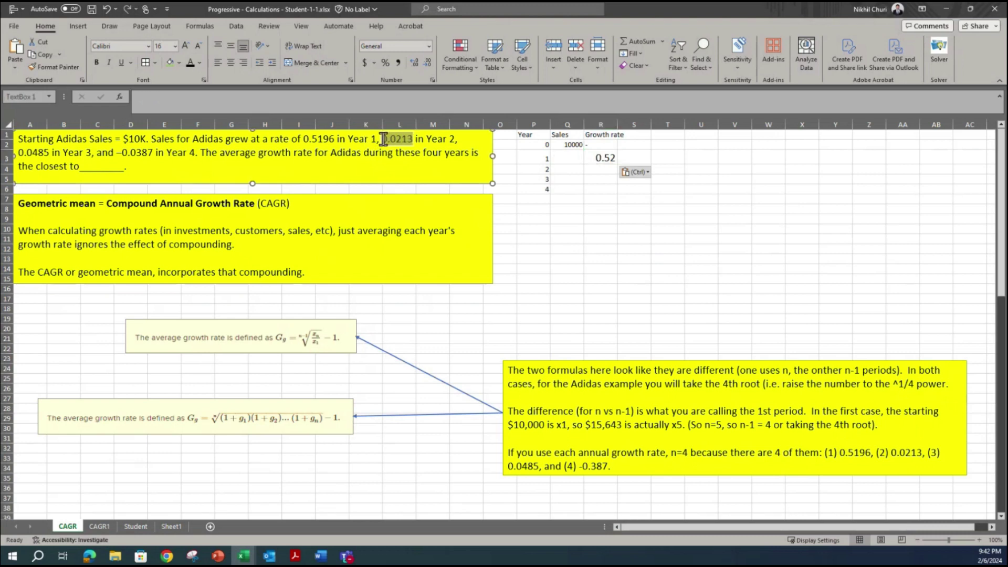
key(ctrl+c)
click(607, 169)
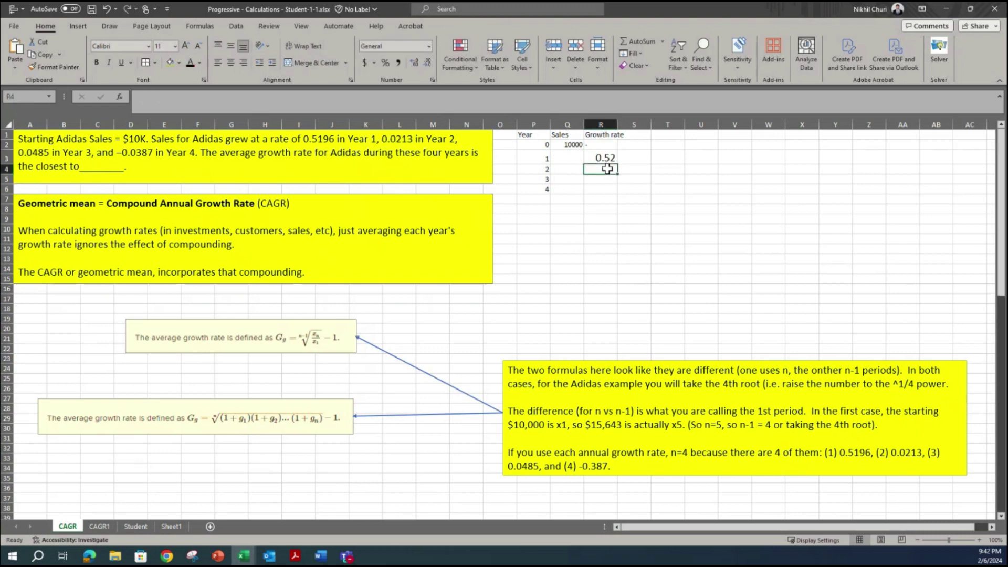
key(ctrl+v)
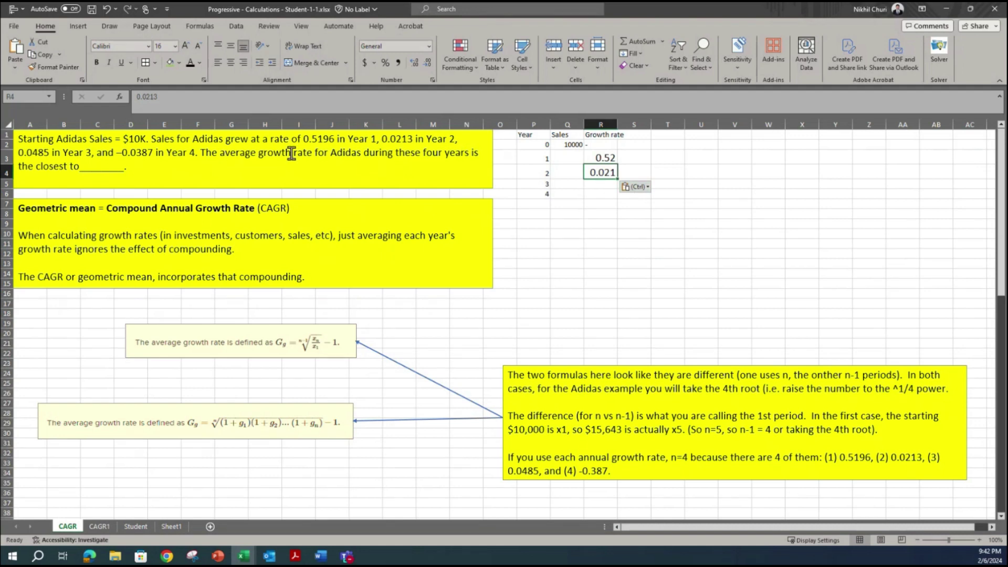
- Copy the Year 3 and Year 4 growth rates, 0.0485 and –0.0387, from the problem text into R5 and R6
drag(51, 152, 17, 150)
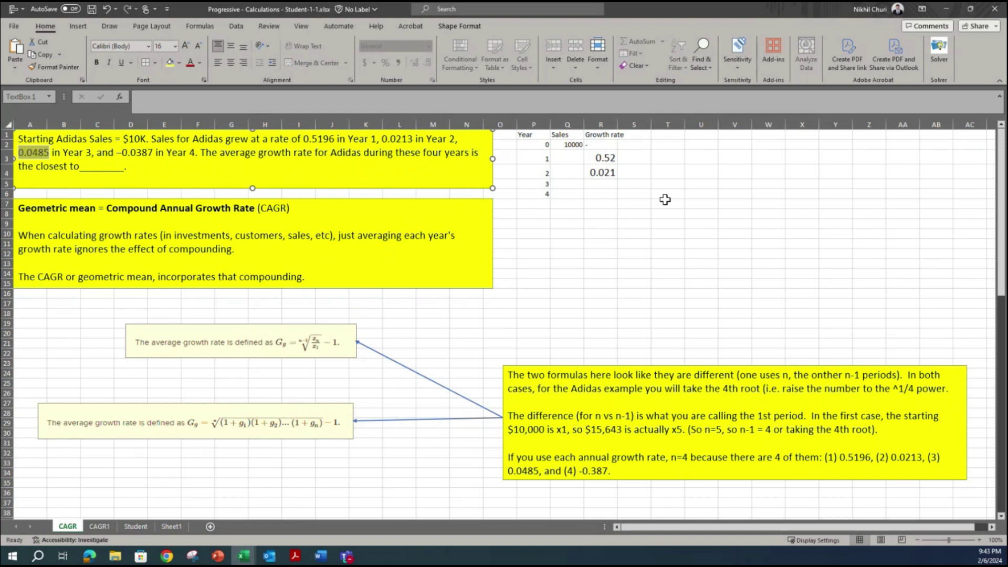
click(604, 183)
key(ctrl+v)
drag(153, 152, 117, 152)
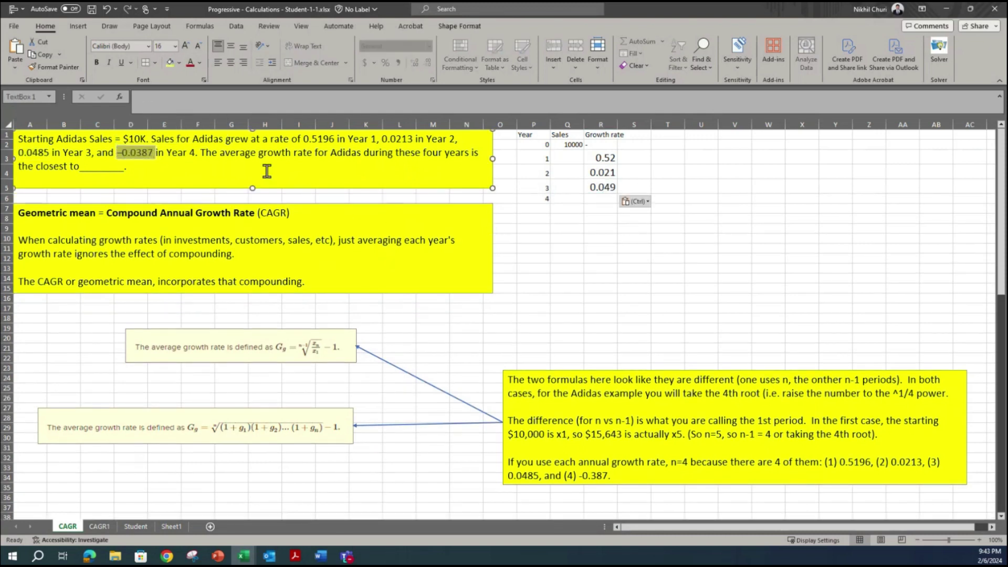
key(ctrl+c)
click(601, 198)
key(ctrl+v)
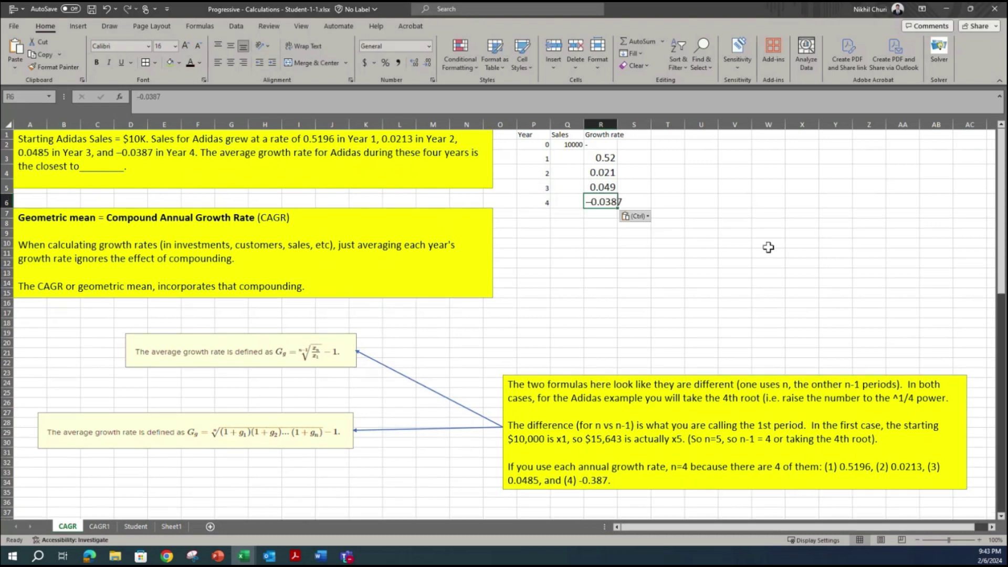
- Copy the formatting of the Year 1 growth rate cell R3 to the whole table P1:R6 with Format Painter
click(768, 244)
click(600, 159)
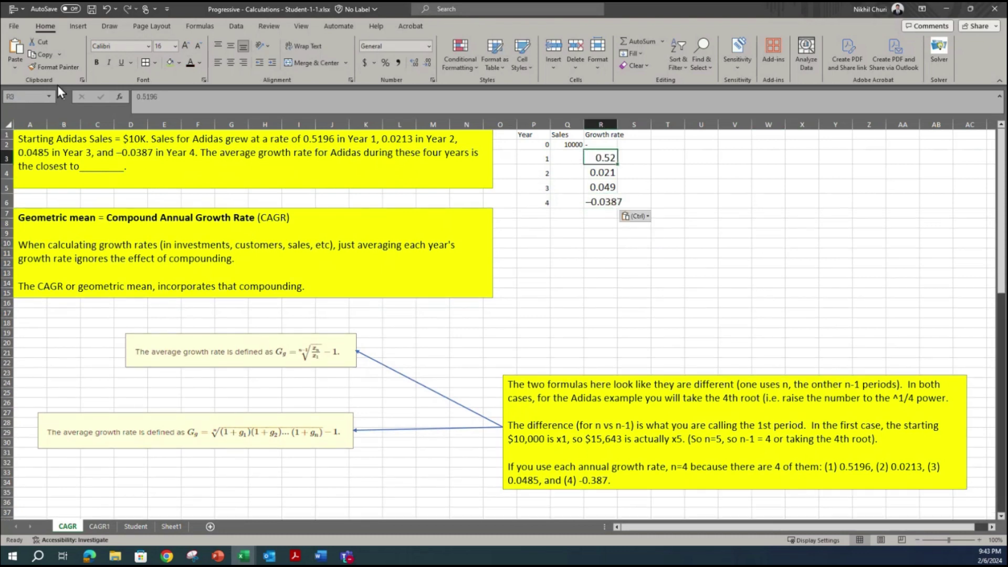
click(54, 67)
mouse_move(525, 135)
mouse_down()
mouse_move(592, 173)
mouse_move(601, 203)
mouse_up()
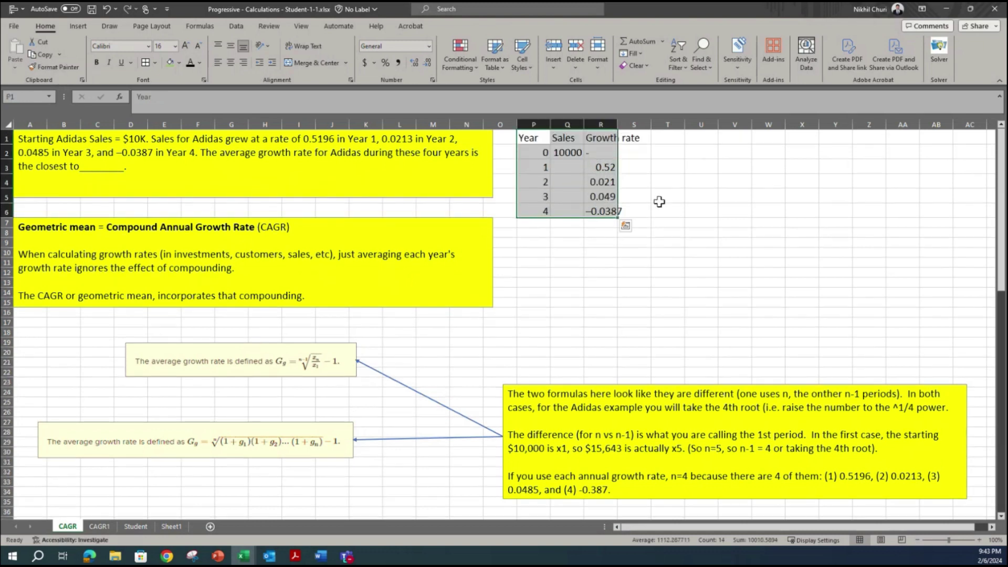
- Fit the widths of the table's columns to their contents and apply the Accounting dollar format to Q2:Q6
double_click(618, 127)
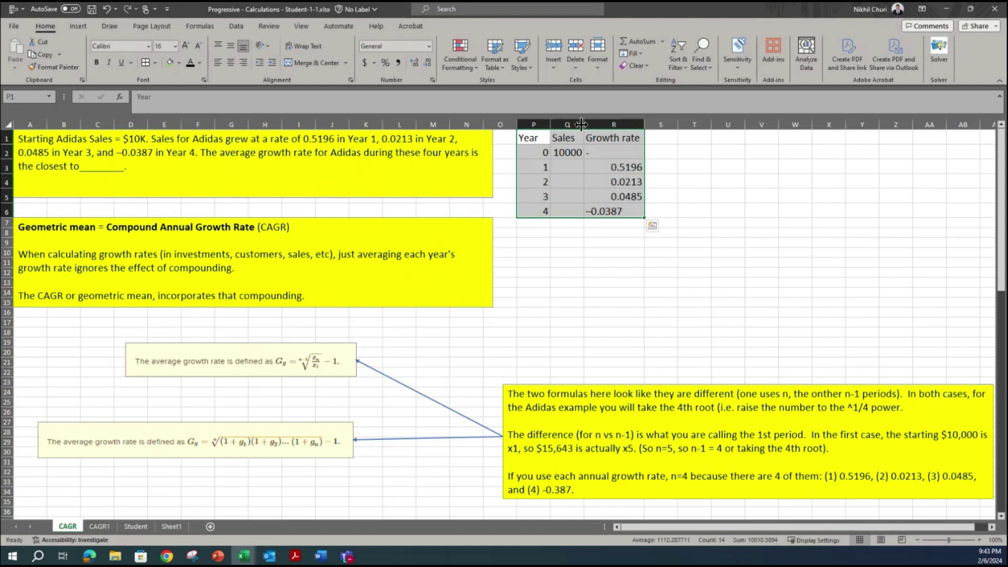
drag(549, 124, 556, 209)
click(778, 209)
click(558, 152)
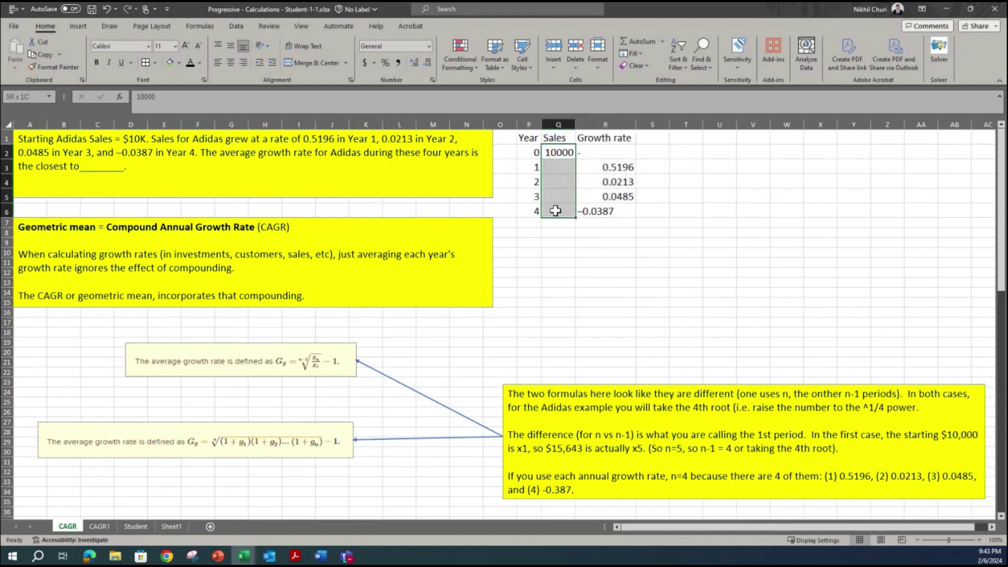
click(364, 63)
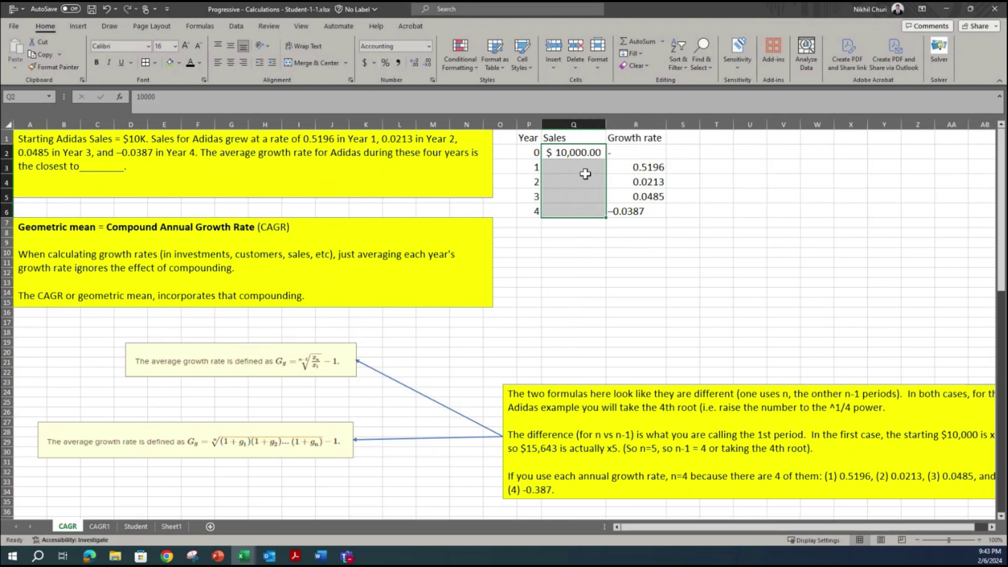
- Remove the decimals from the sales values Q2:Q6 and format the growth rates R2:R6 as Number with four decimal places
click(426, 65)
click(425, 65)
drag(636, 153, 643, 212)
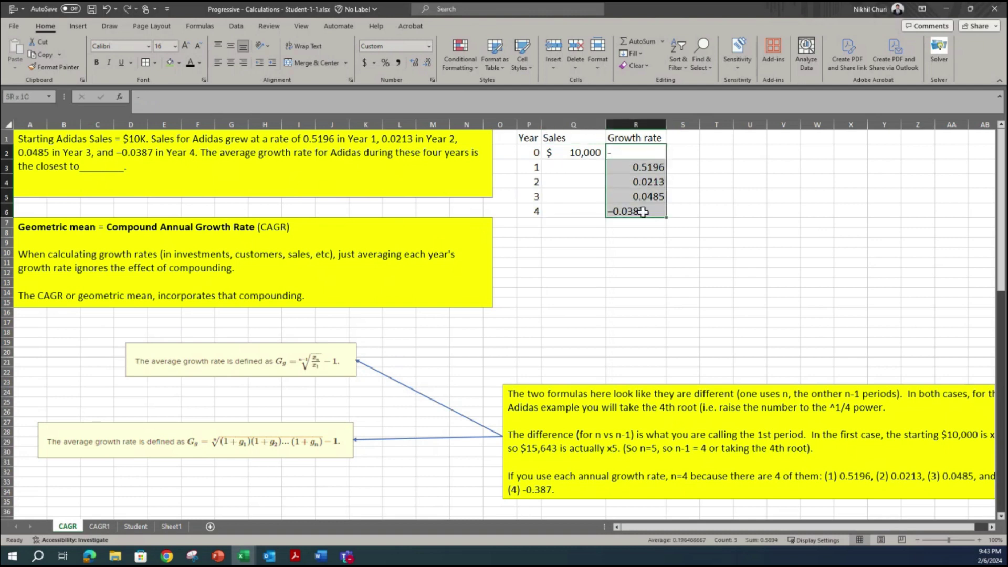
click(428, 46)
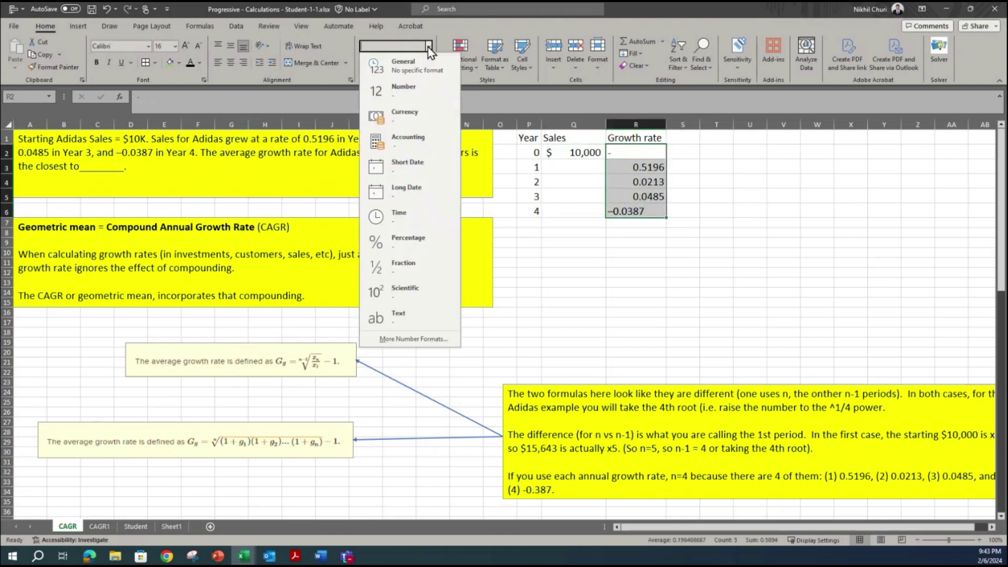
click(407, 91)
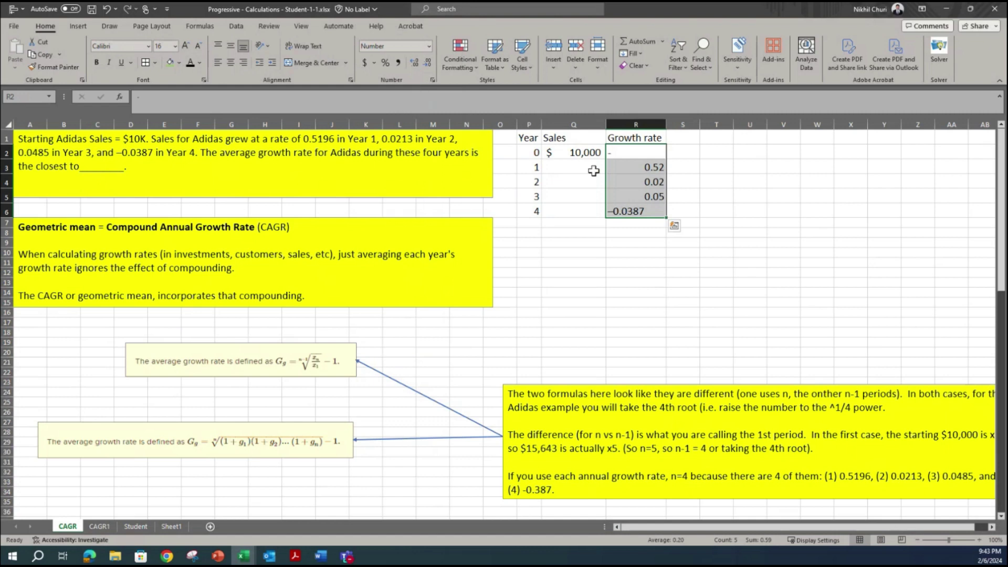
right_click(645, 201)
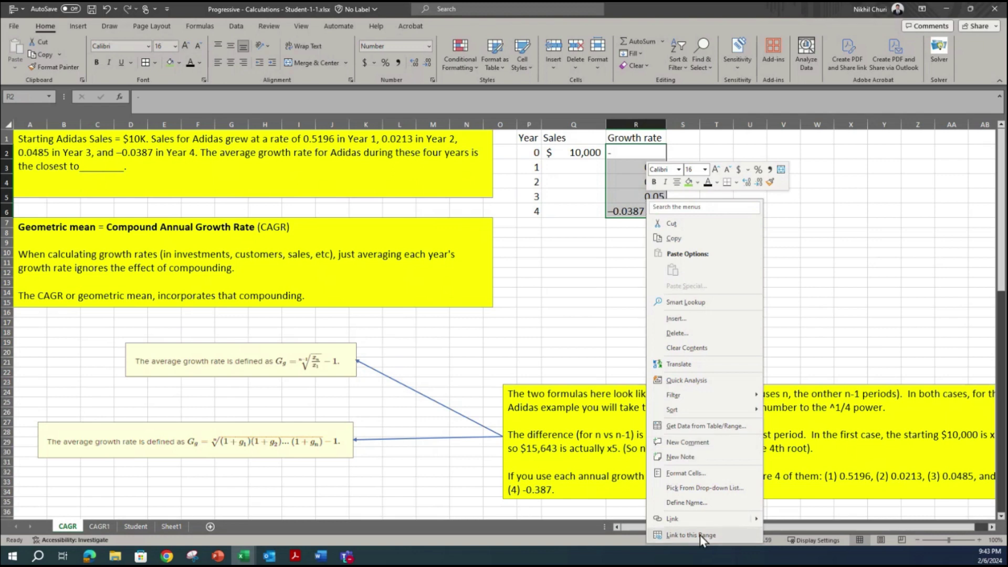
click(682, 473)
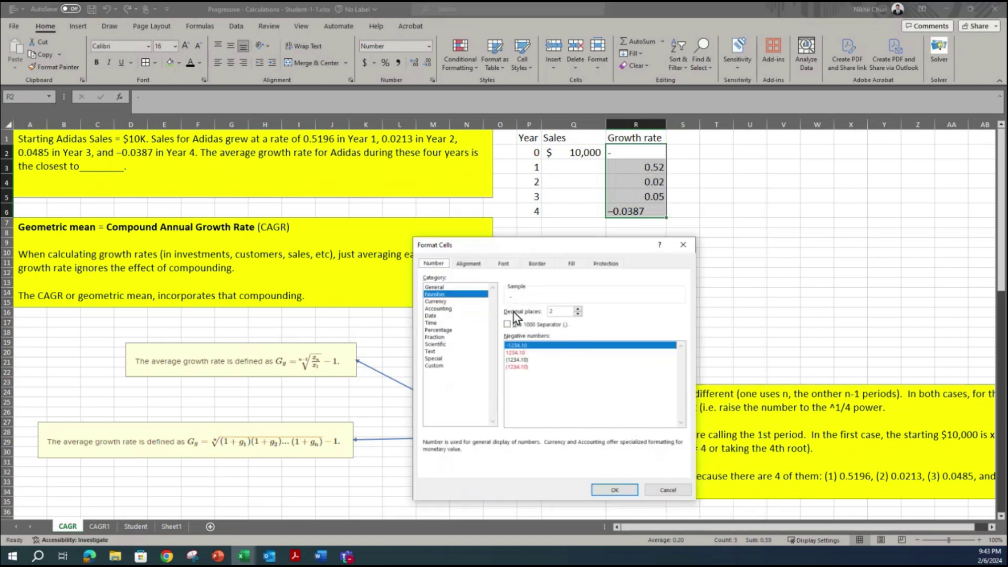
click(577, 309)
click(578, 310)
click(614, 491)
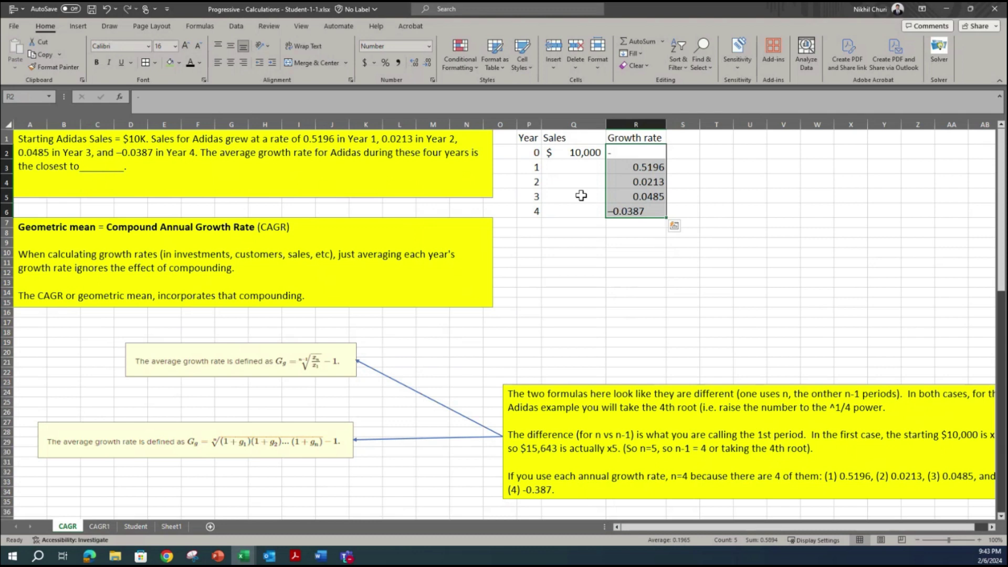
- Change the sales cells Q2:Q6 to the Currency format with no decimal places
click(572, 176)
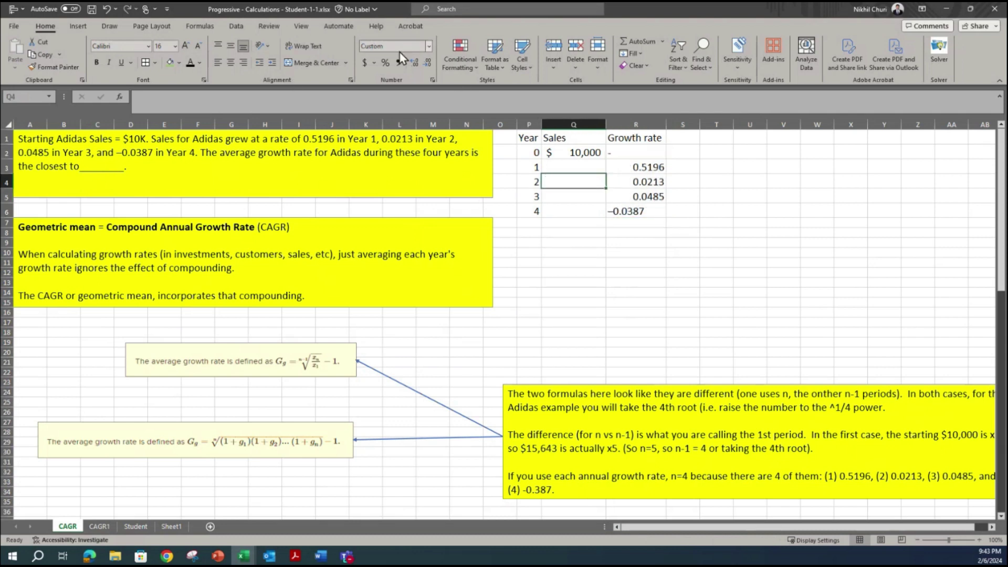
drag(583, 160, 580, 206)
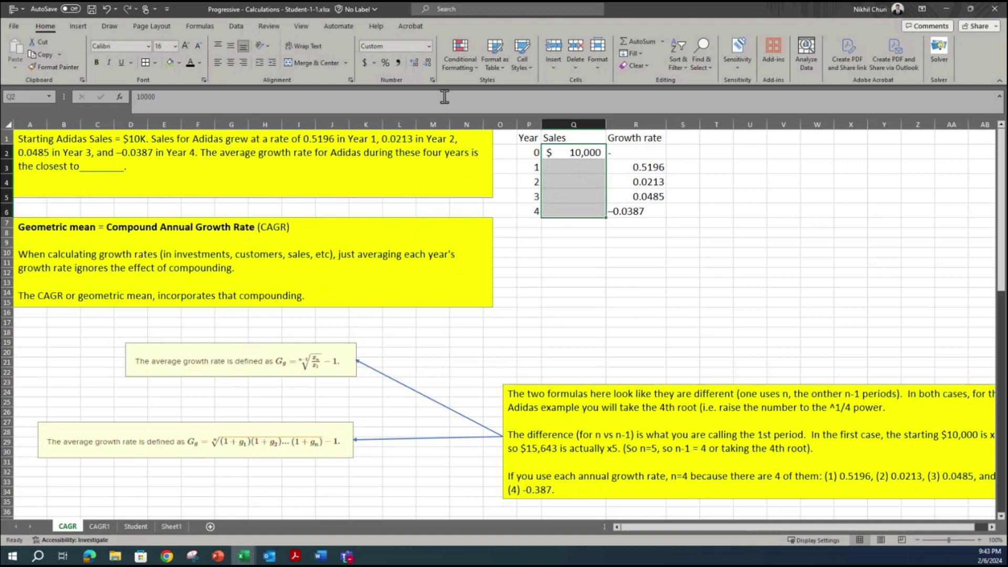
click(428, 46)
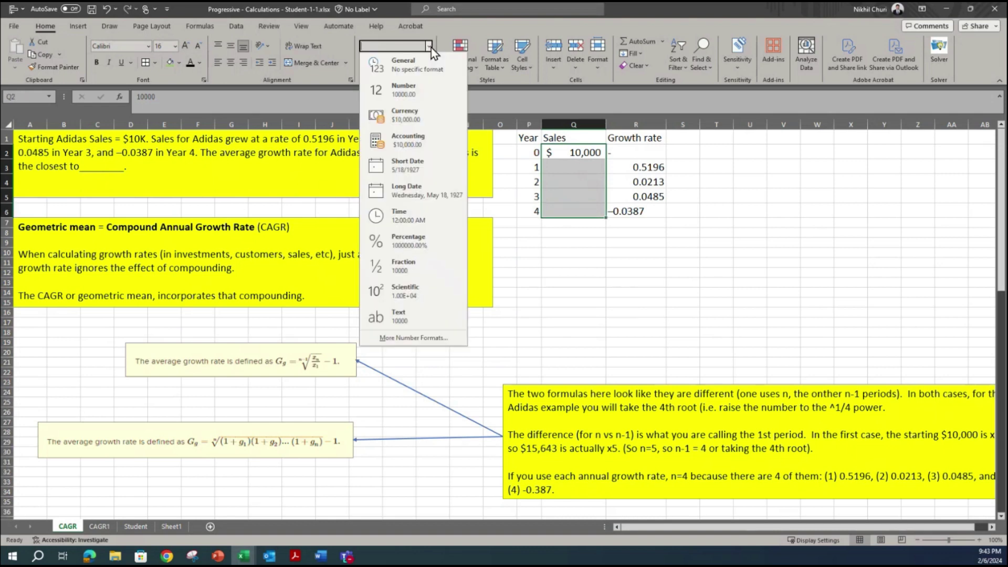
click(423, 107)
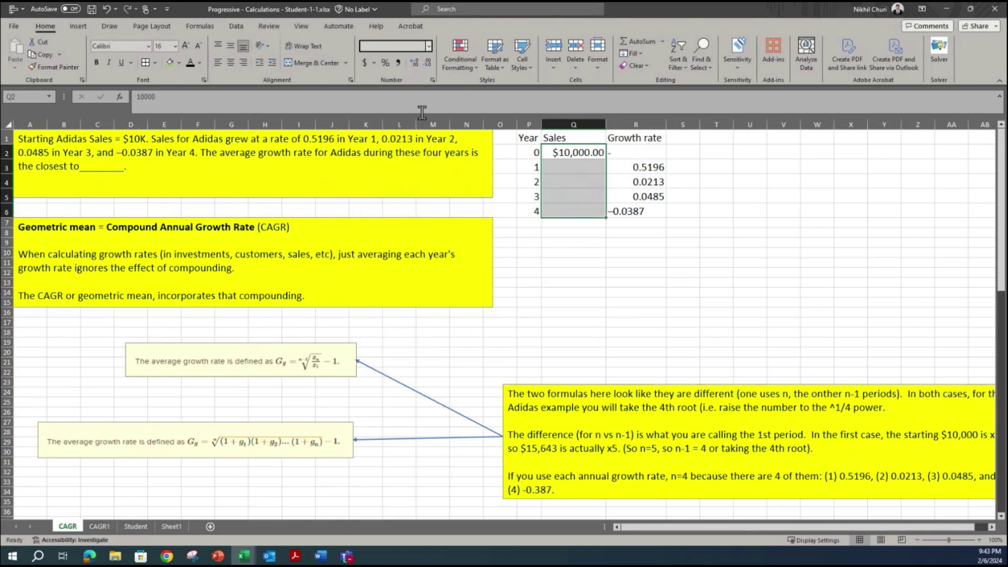
click(426, 63)
click(426, 63)
click(596, 186)
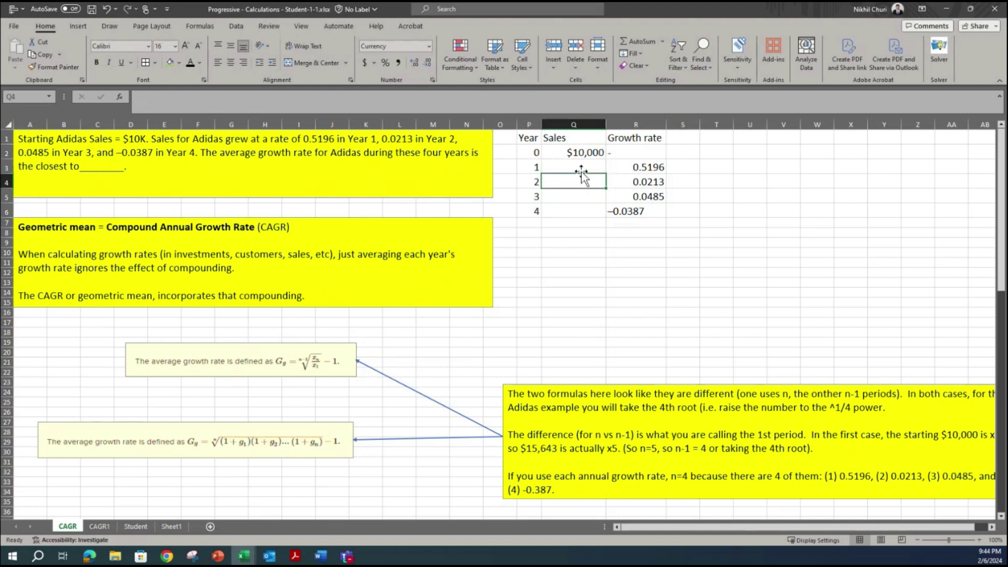
- Add borders to every cell of the table P1:R6 and make its header row bold
click(645, 184)
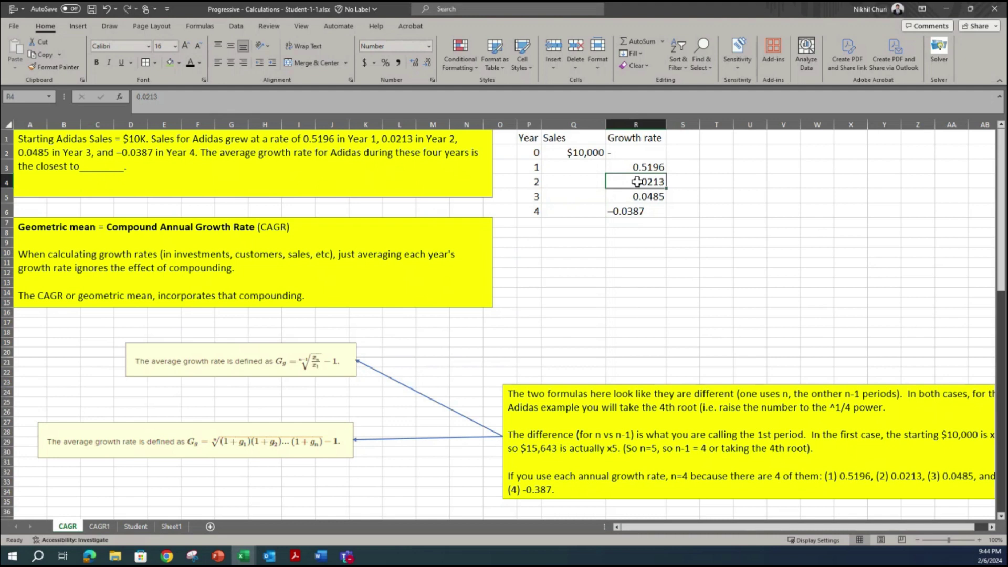
drag(534, 138, 638, 213)
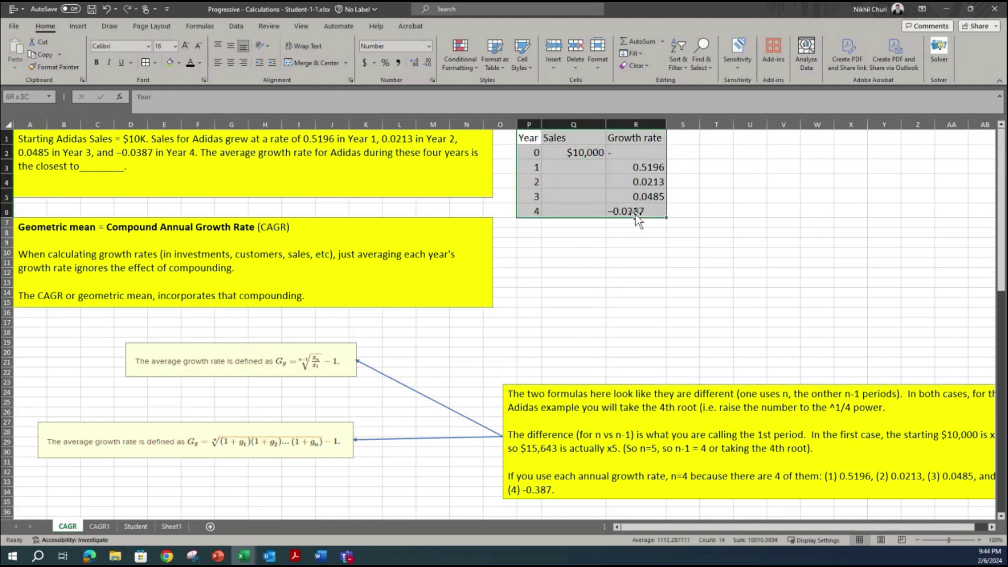
click(146, 62)
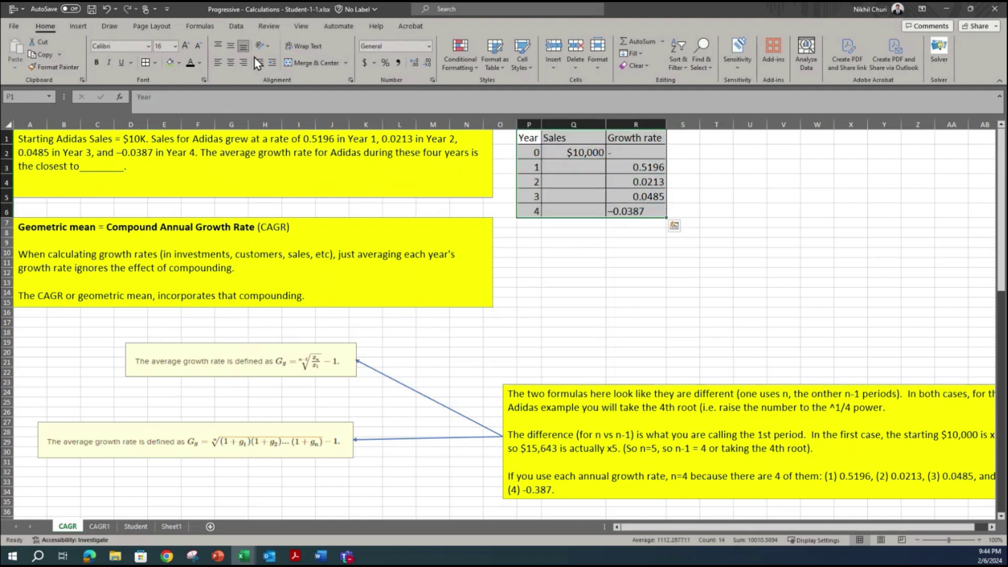
drag(528, 137, 619, 136)
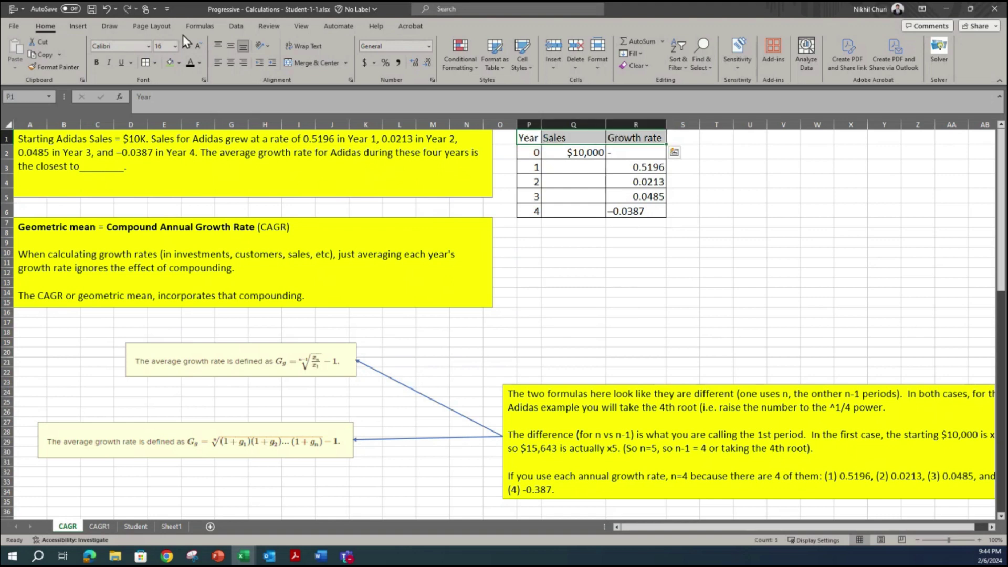
click(95, 62)
- Fill the given inputs, starting sales cell Q2 and growth rates R3:R6, with green
click(588, 152)
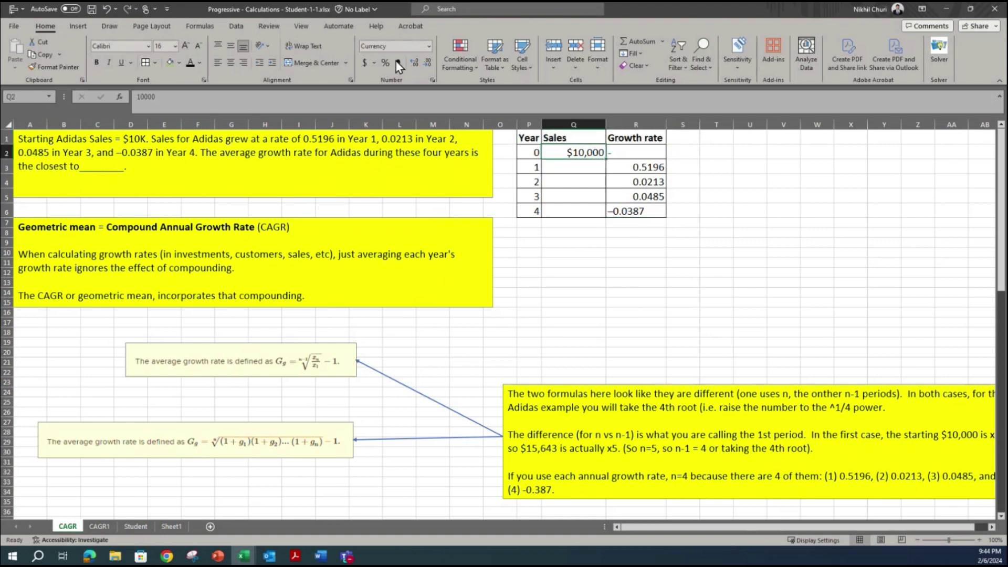
click(172, 63)
drag(645, 167, 636, 211)
click(172, 62)
- Center the contents of the whole table P1:R6 both vertically and horizontally
click(230, 47)
click(232, 61)
drag(529, 138, 637, 210)
click(235, 45)
click(233, 64)
click(587, 167)
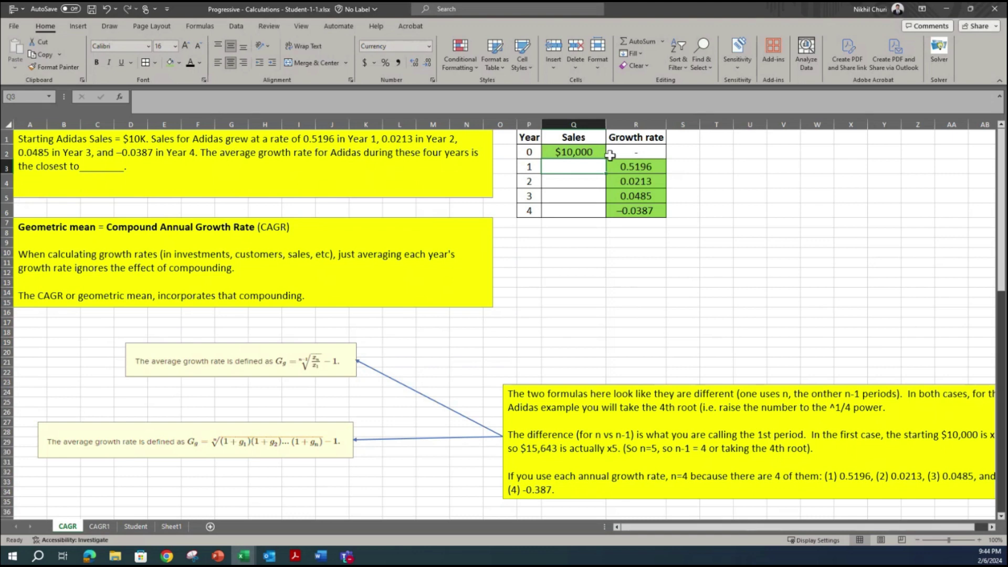
click(557, 181)
click(556, 197)
click(556, 209)
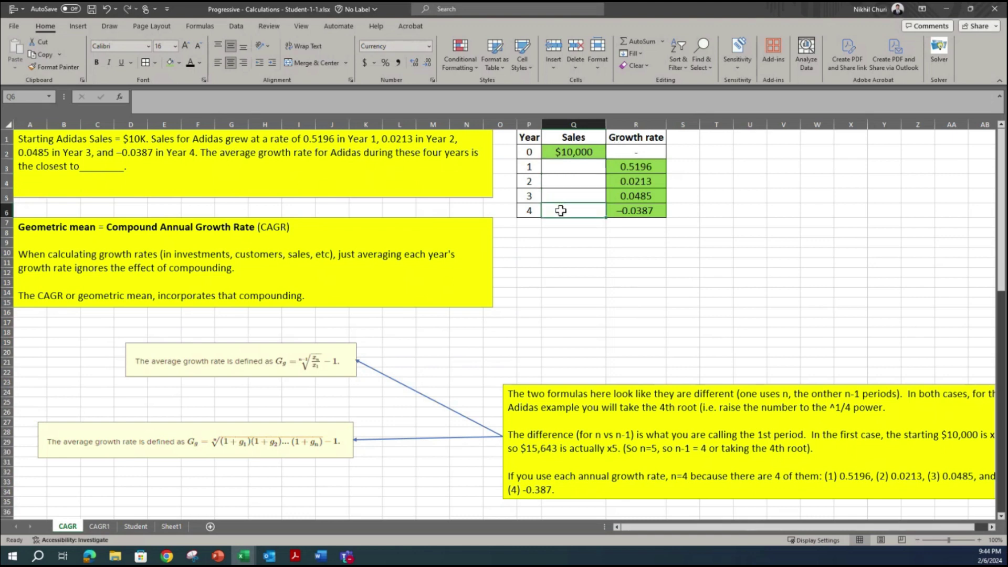
- Calculate Year 1 sales in Q3 with =Q2*(1+R3) and fill the formula down to Q6
click(571, 167)
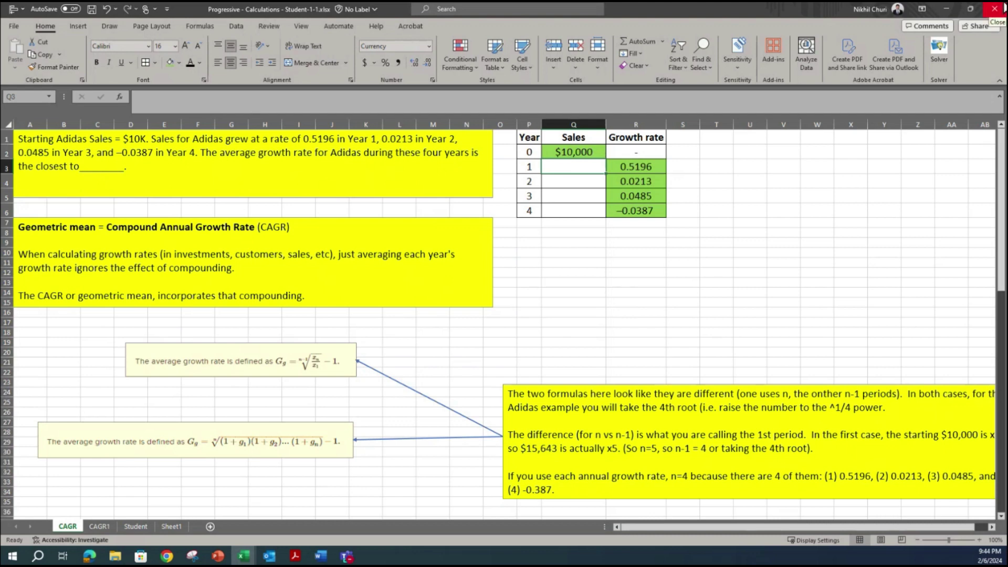
text(=)
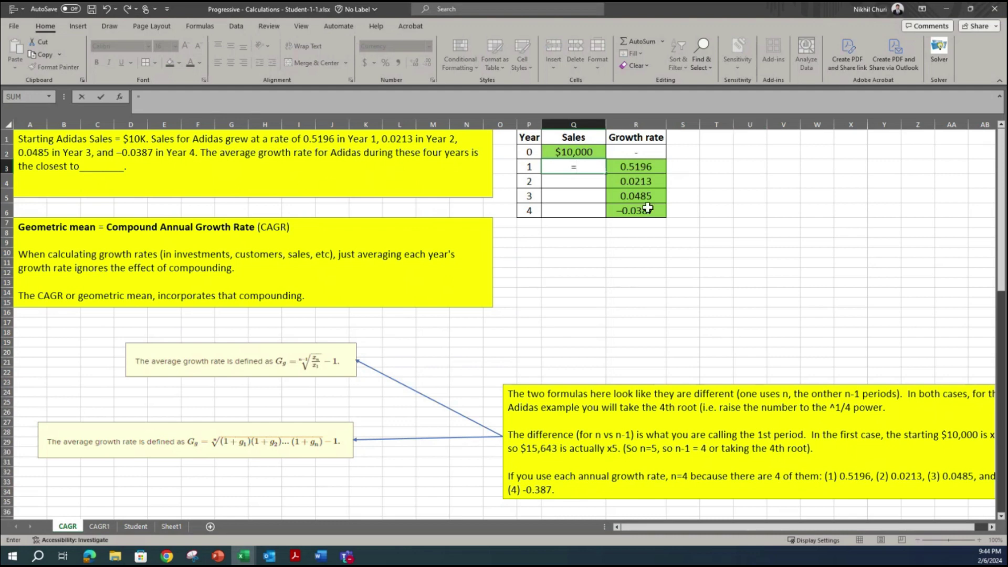
click(574, 152)
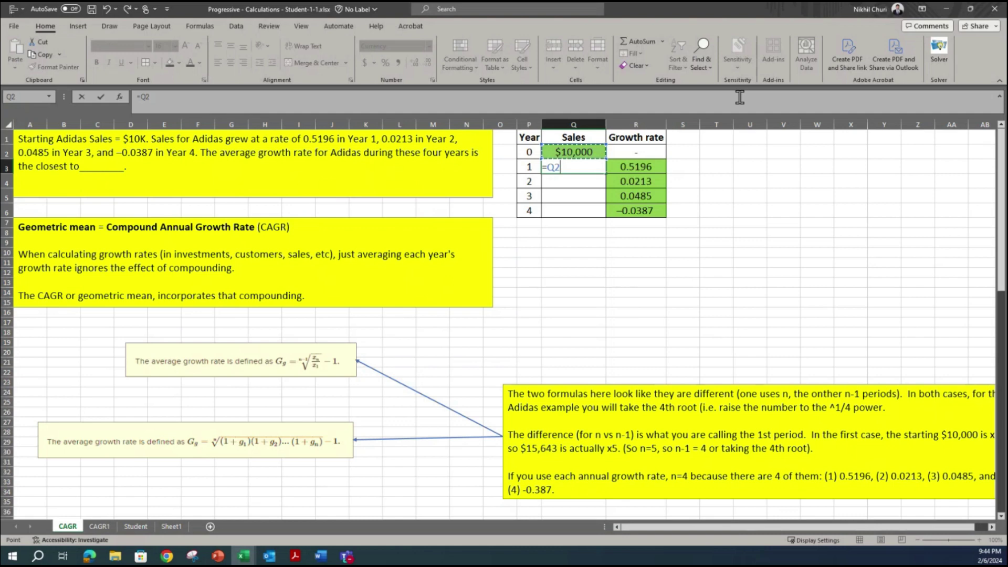
text(*(1+)
click(655, 164)
text())
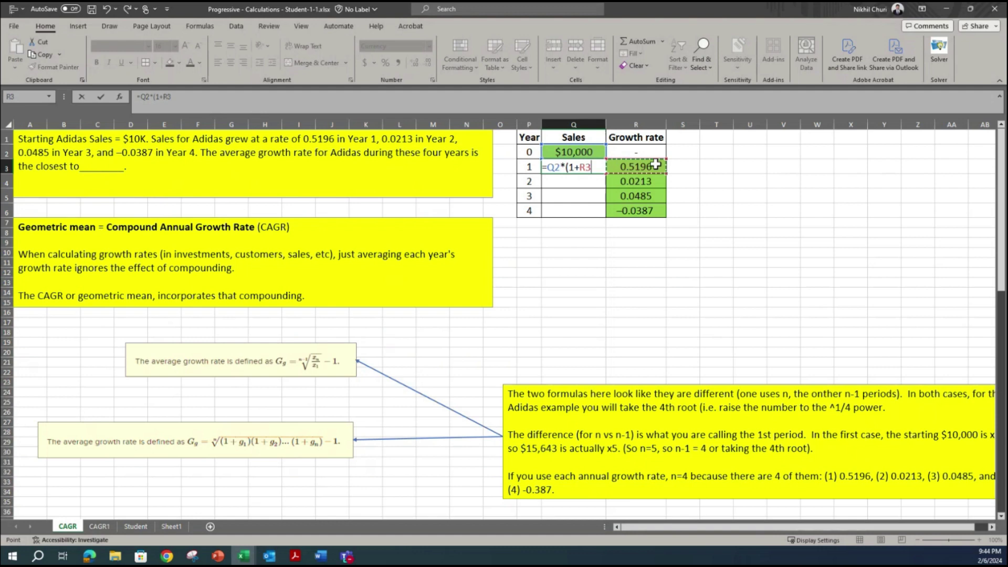
key(ctrl+Return)
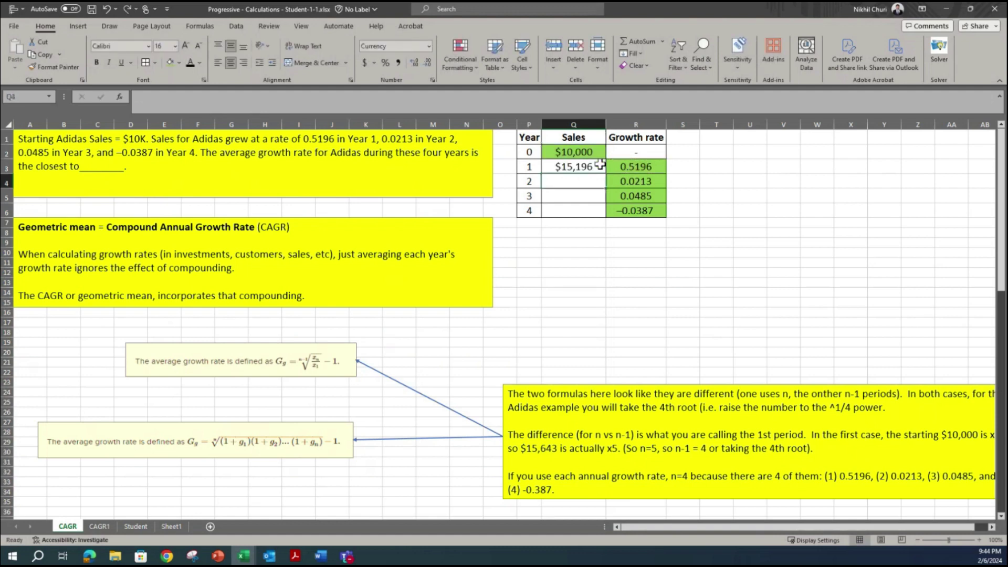
drag(605, 173, 602, 212)
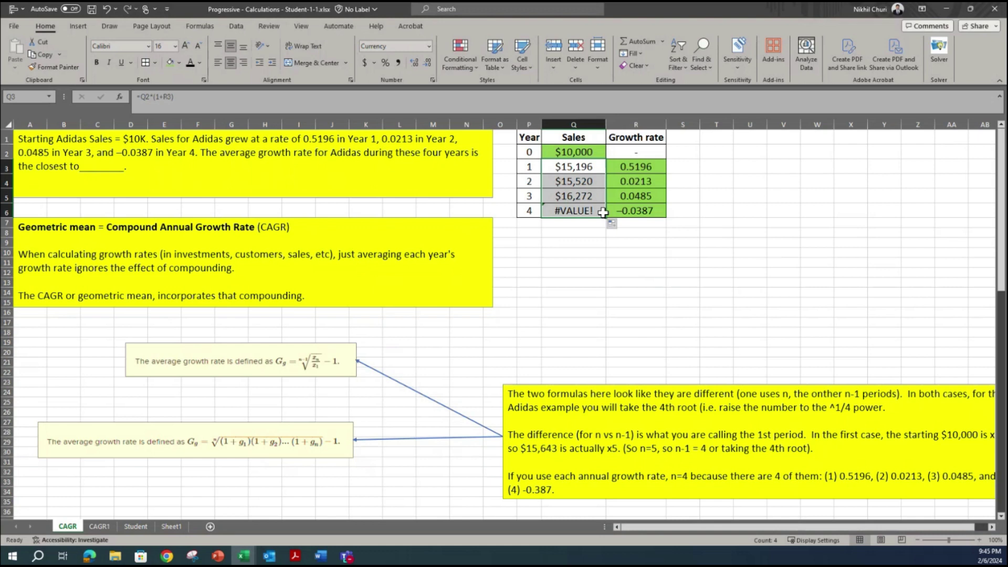
- Try to fix the Year 4 sales error by applying the Number format to Q6 and checking the format of R6
click(637, 208)
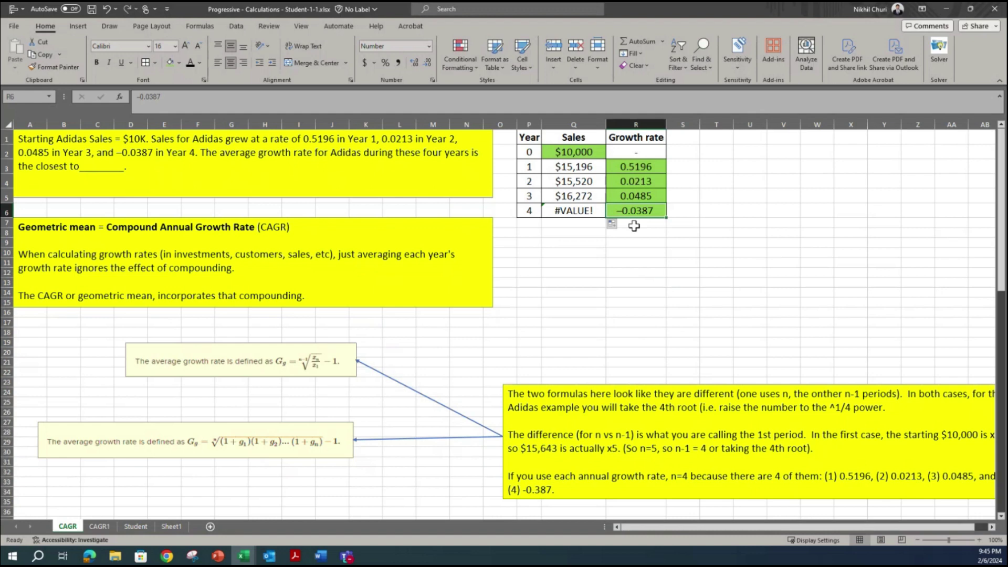
click(577, 210)
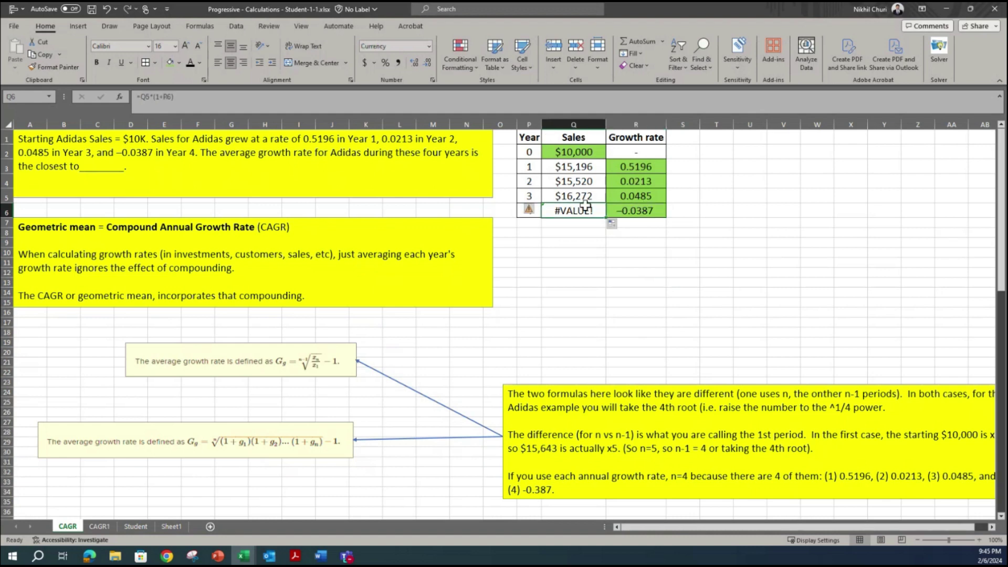
click(429, 46)
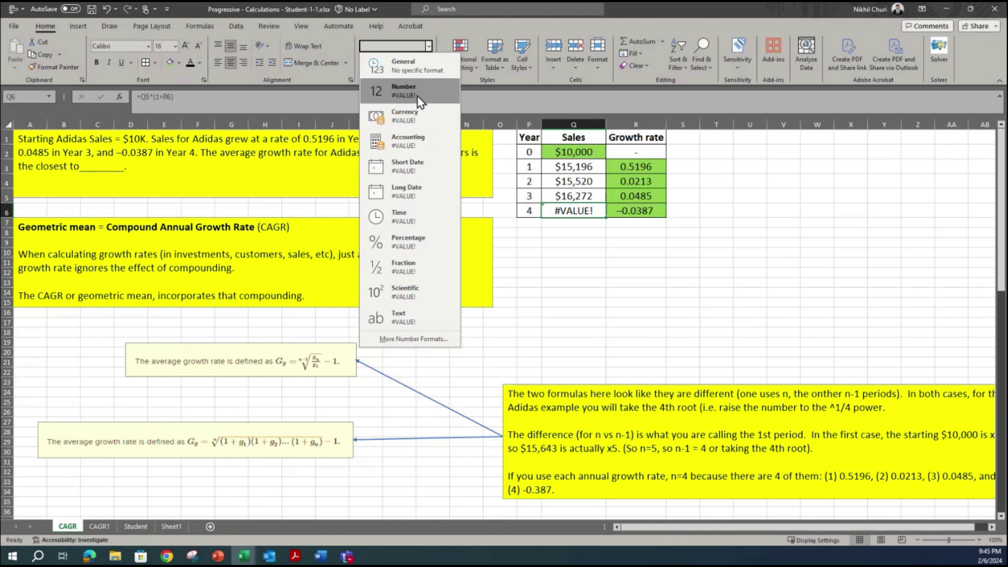
click(417, 97)
click(638, 215)
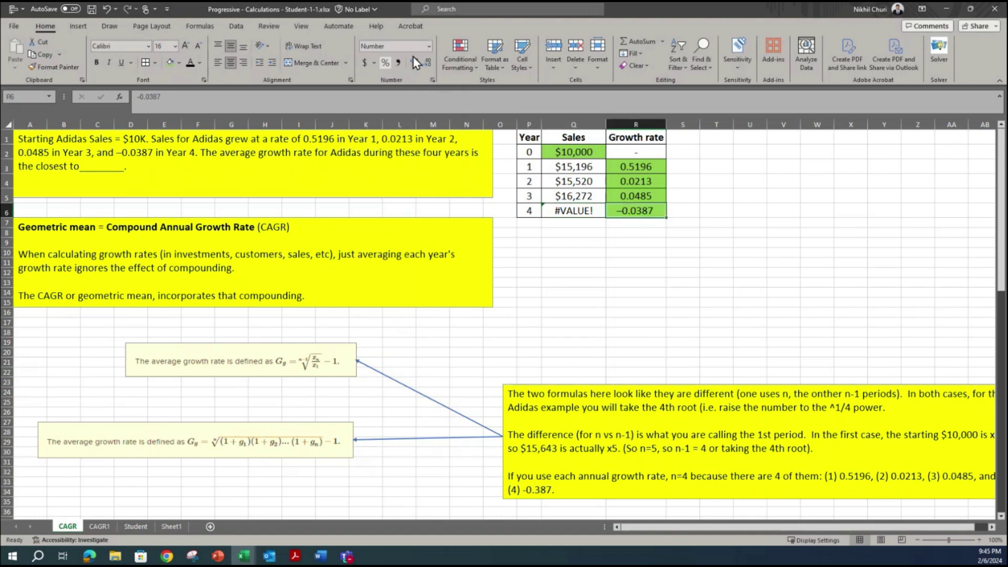
click(407, 46)
click(591, 212)
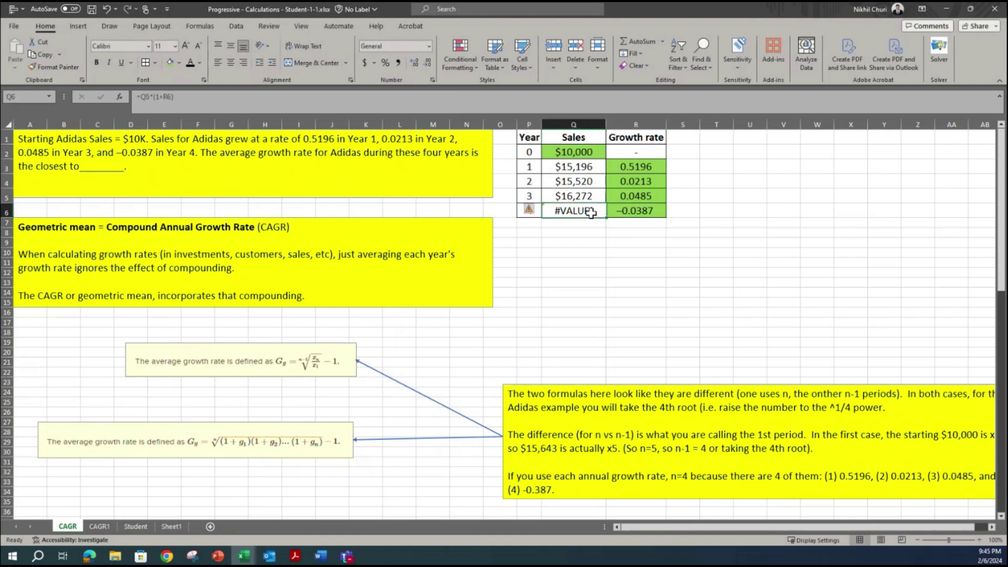
- Replace the en dash of the Year 4 growth rate in R6 with a regular minus sign so it reads -0.0387
double_click(651, 211)
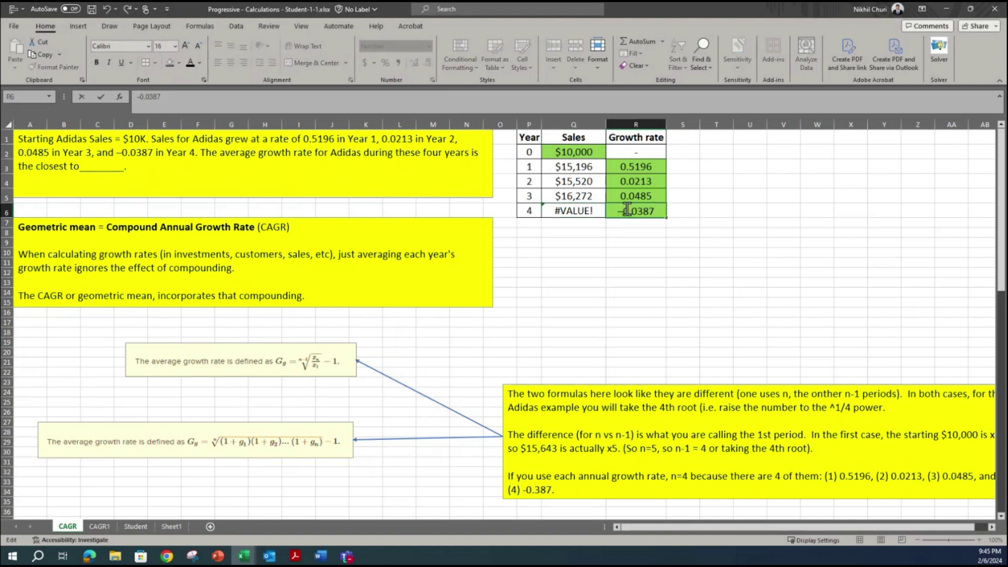
key(BackSpace)
text(())
key(Return)
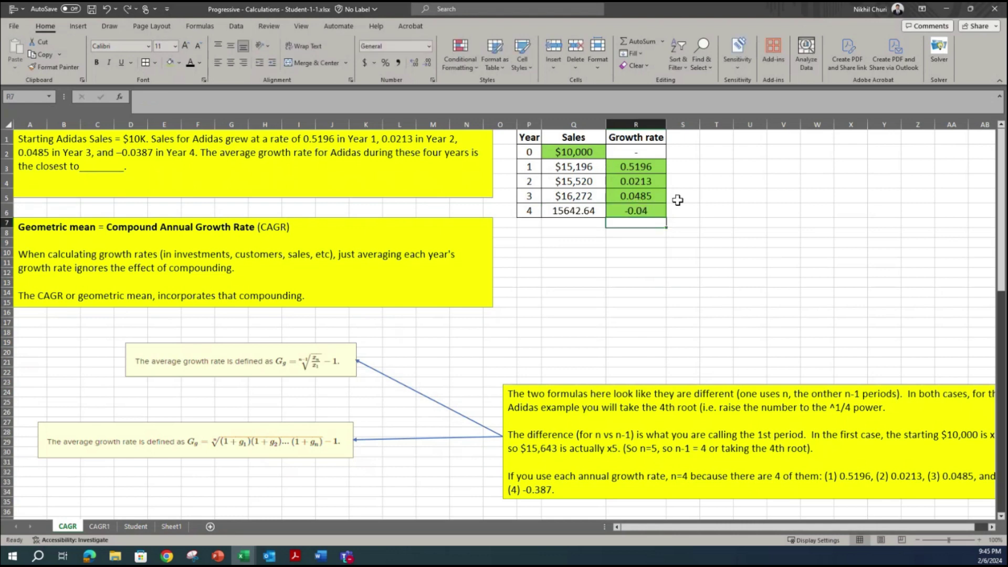
- Apply the Accounting dollar format to Year 4 sales in Q6 and show two decimal places in Q3:Q5
click(571, 212)
click(365, 62)
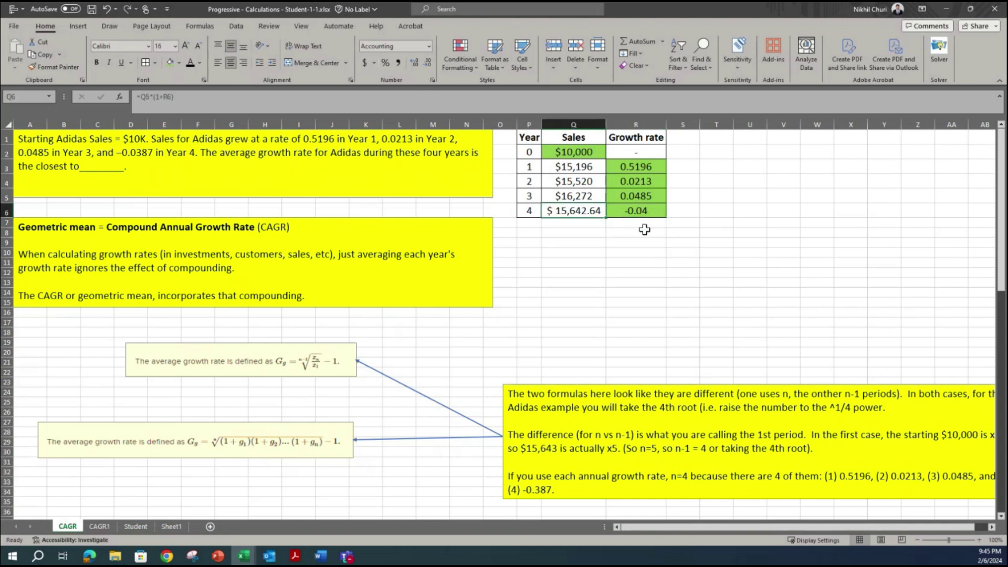
click(588, 154)
drag(583, 167, 585, 198)
click(415, 62)
click(414, 62)
click(782, 222)
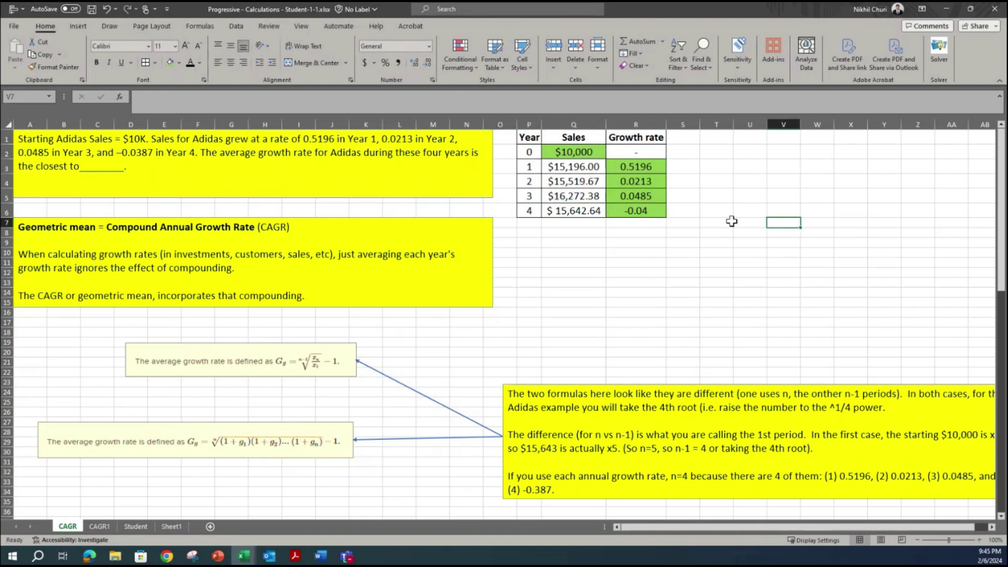
- Show the Year 4 growth rate in R6 with four decimal places
click(676, 197)
click(642, 212)
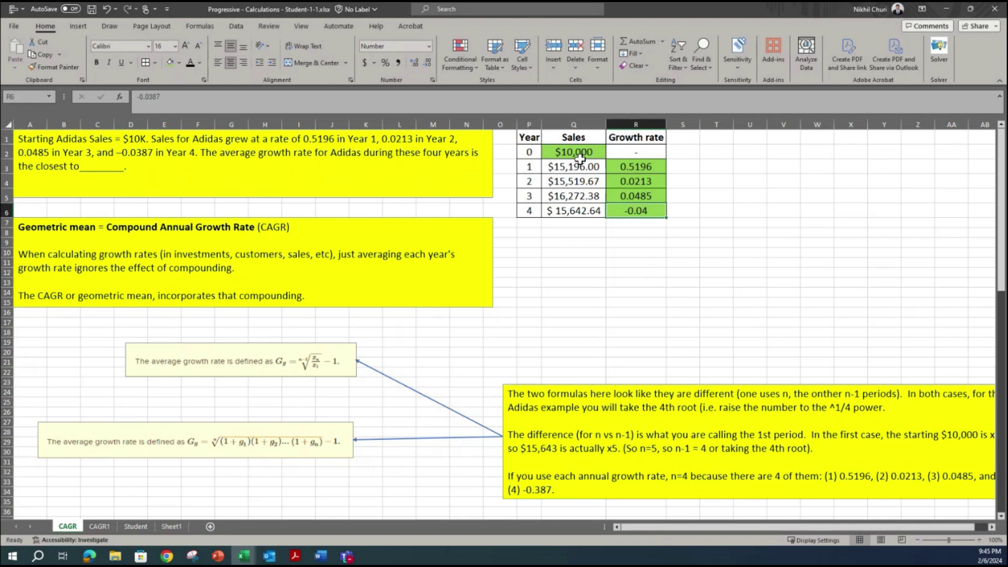
click(415, 64)
click(414, 64)
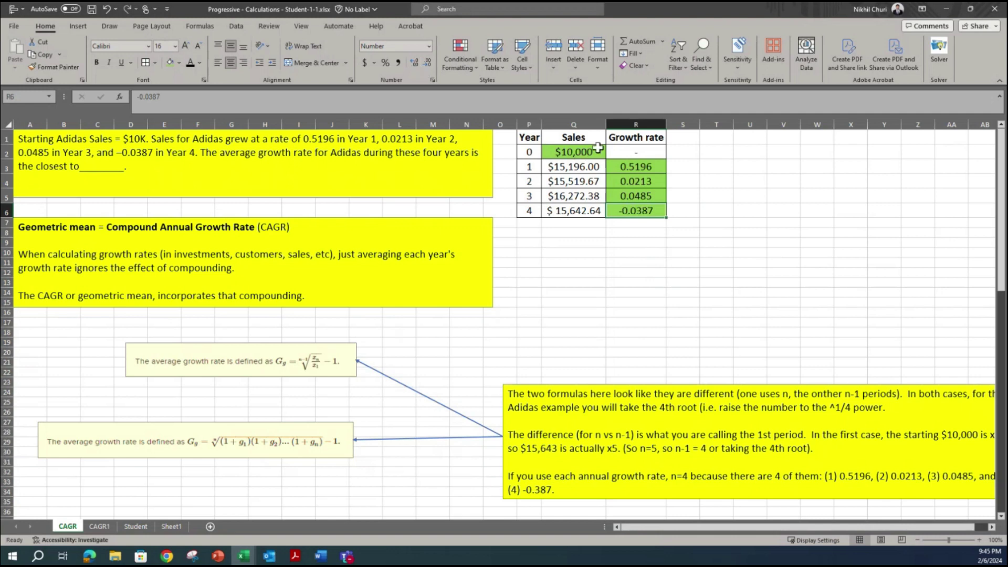
- Fill the computed Year 1 to Year 4 sales cells Q3:Q6 with orange
click(783, 262)
drag(586, 167, 587, 208)
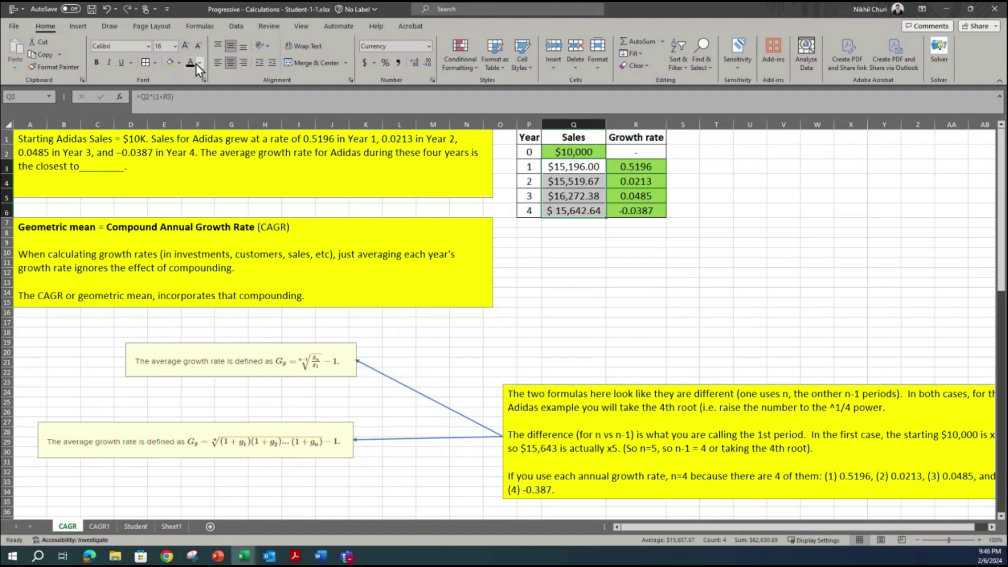
click(180, 63)
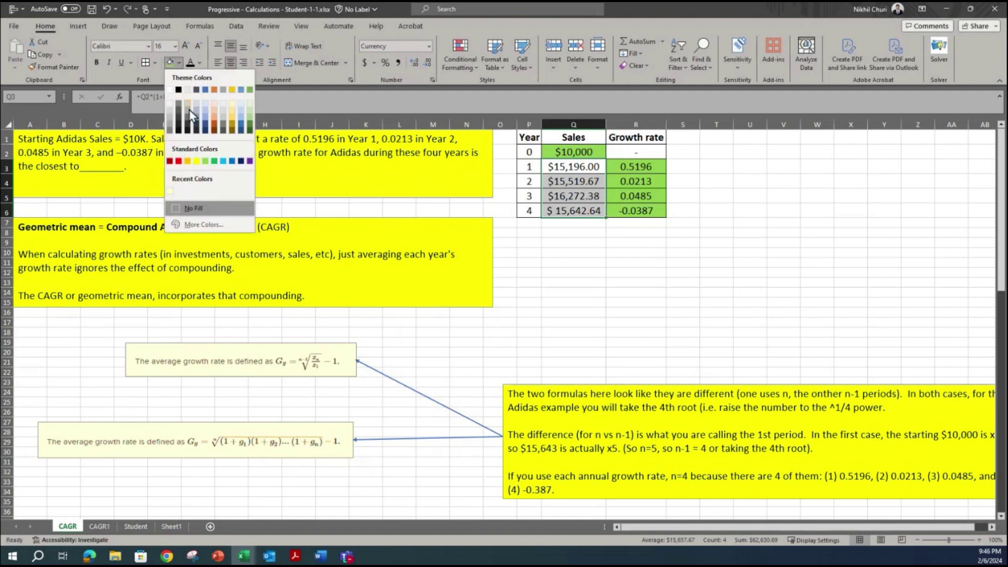
click(188, 161)
click(680, 312)
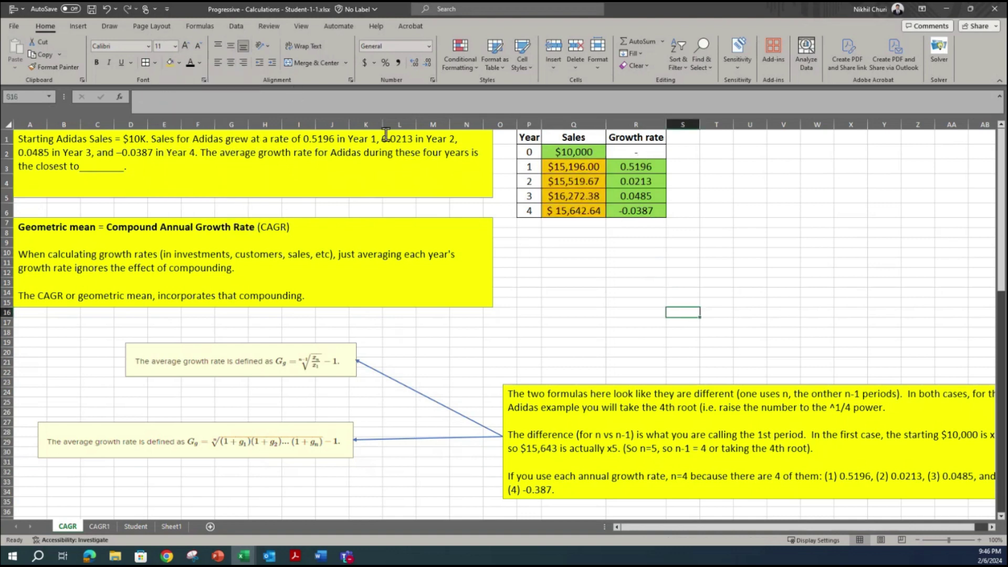
- Calculate the simple average of the four growth rates in R10 with =AVERAGE(R3:R6)
click(636, 253)
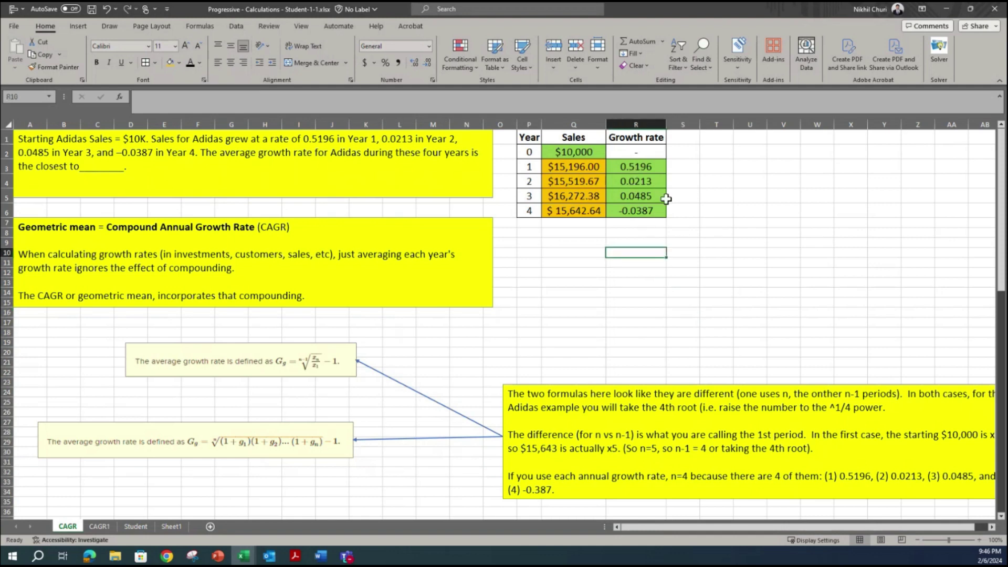
text(=a)
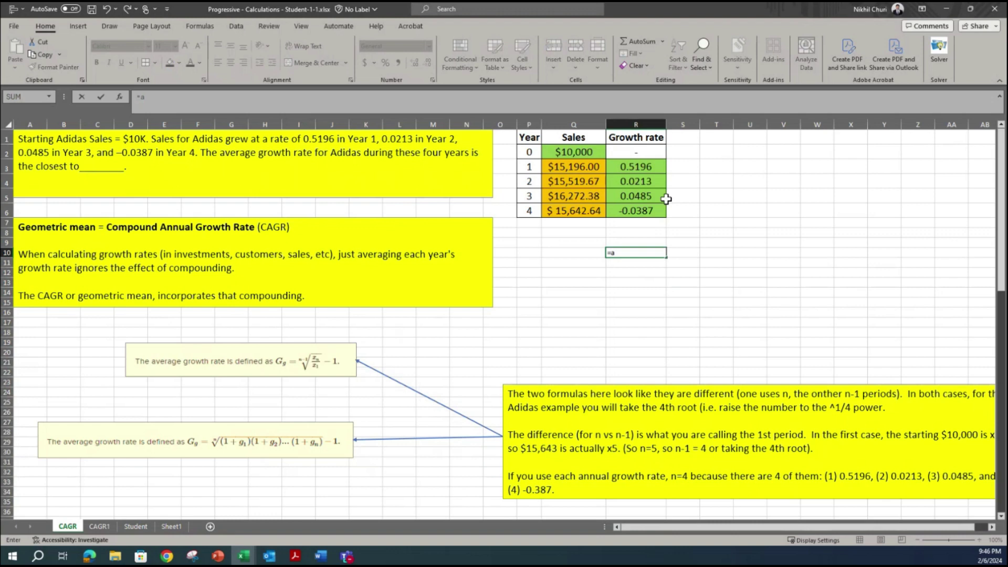
text(verage()
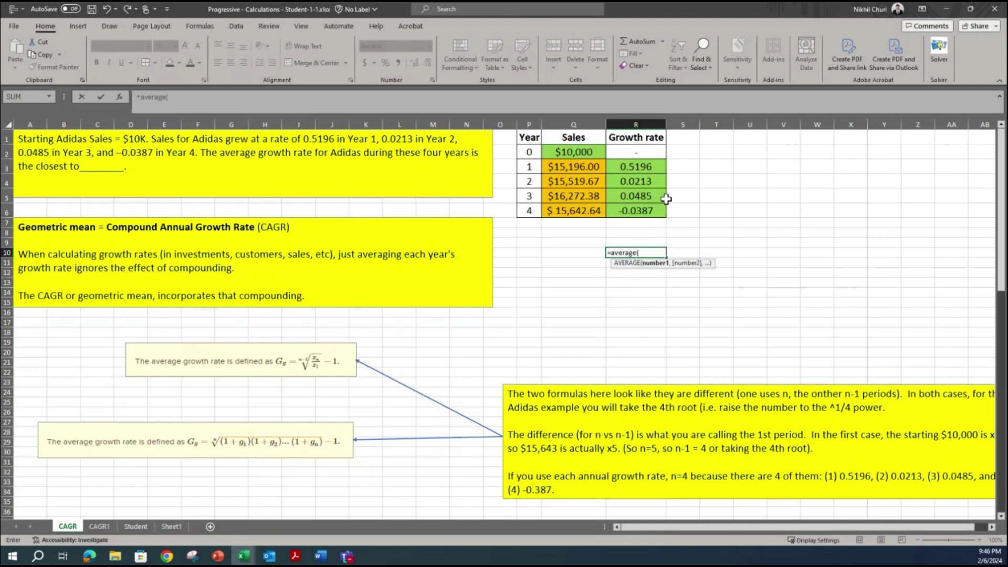
drag(645, 167, 645, 211)
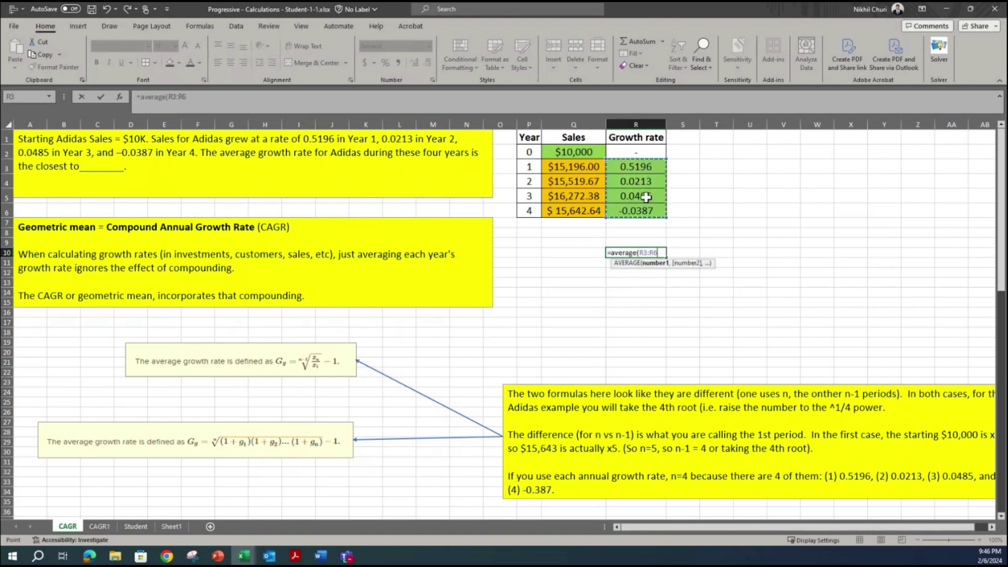
key(Return)
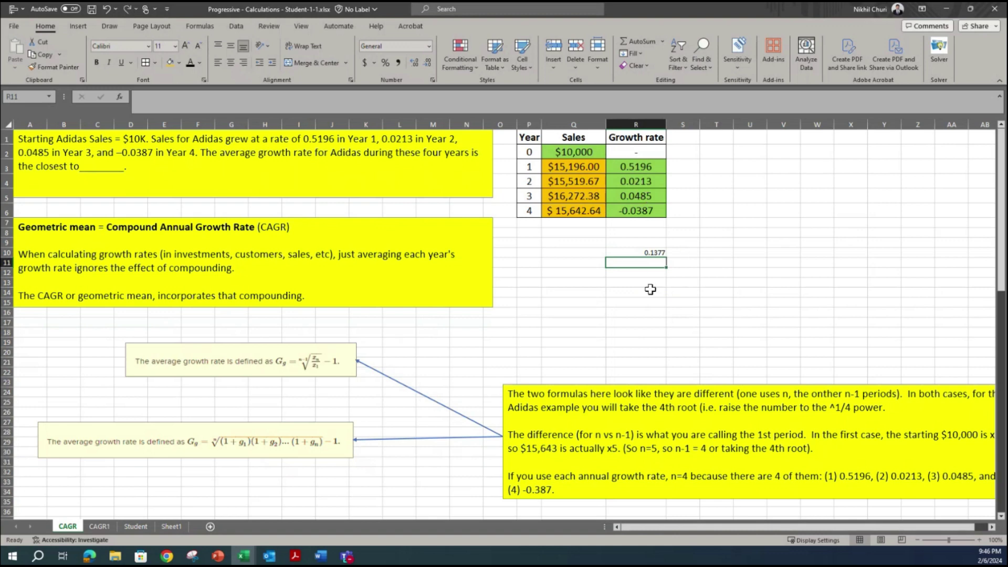
- Copy the cell formatting of the Year 3 growth rate in R5 onto the average in R10
click(650, 253)
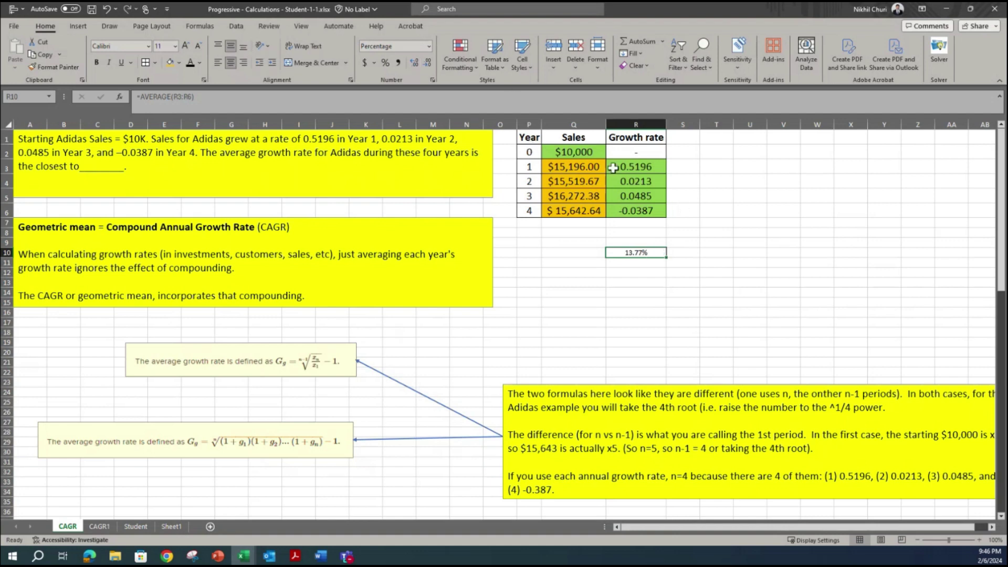
click(625, 190)
click(68, 69)
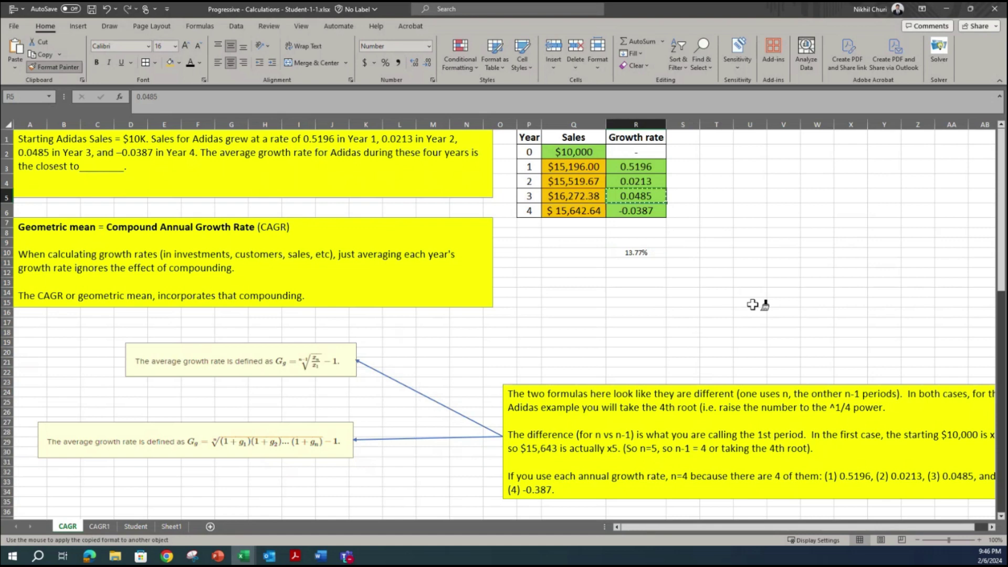
click(644, 251)
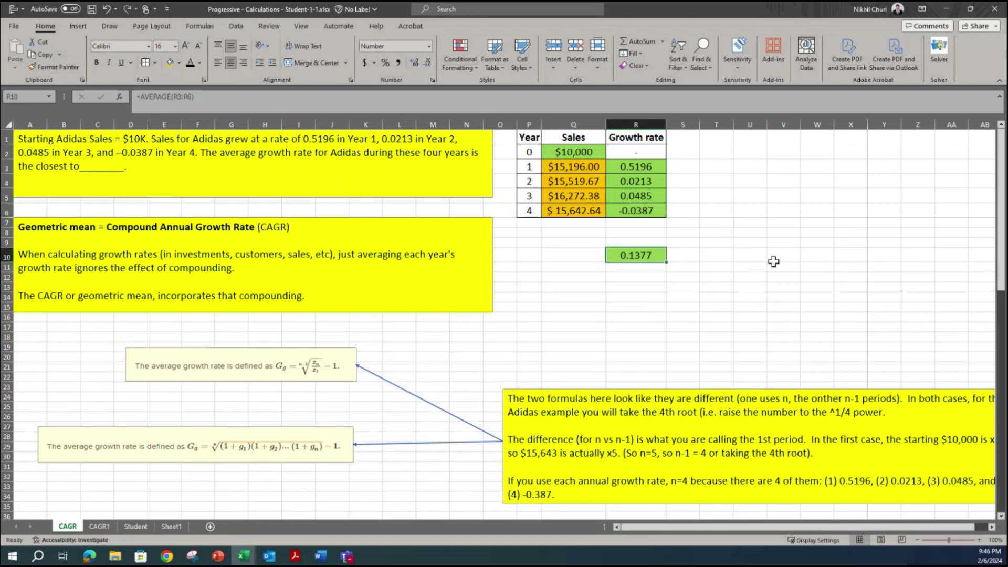
- Label R9 "Average" and give it the formatting of R10 with bold text
click(636, 243)
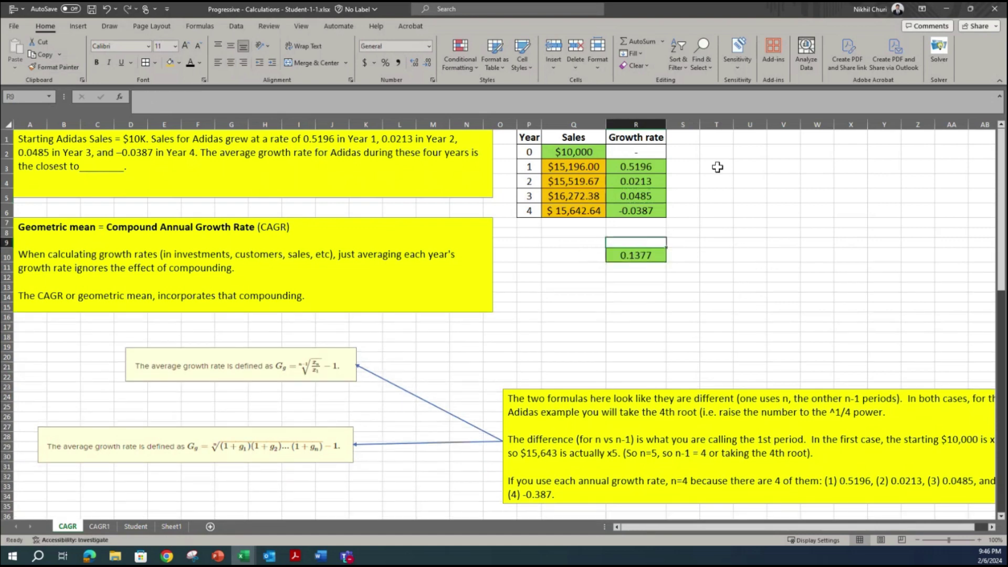
text(Average)
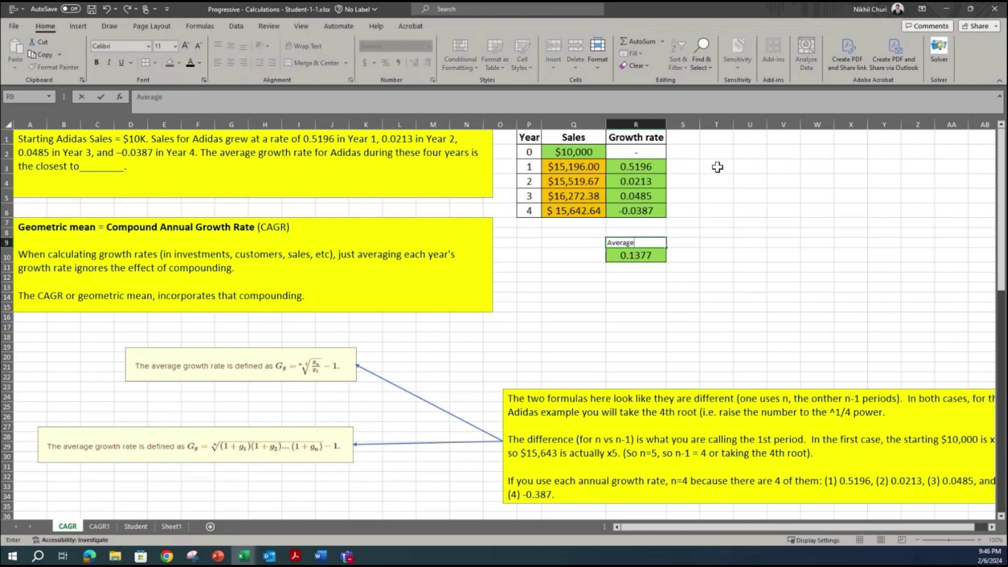
key(Return)
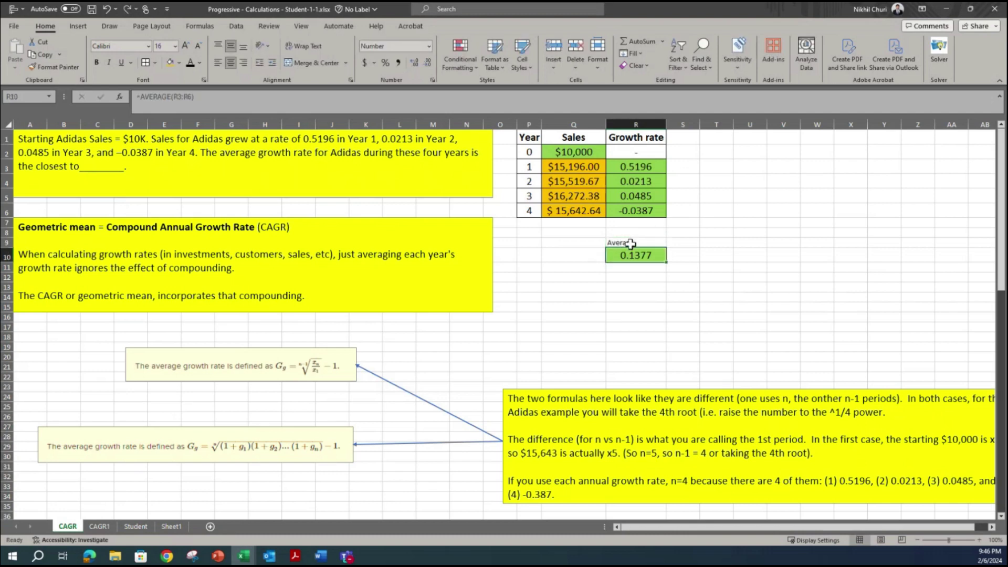
click(53, 67)
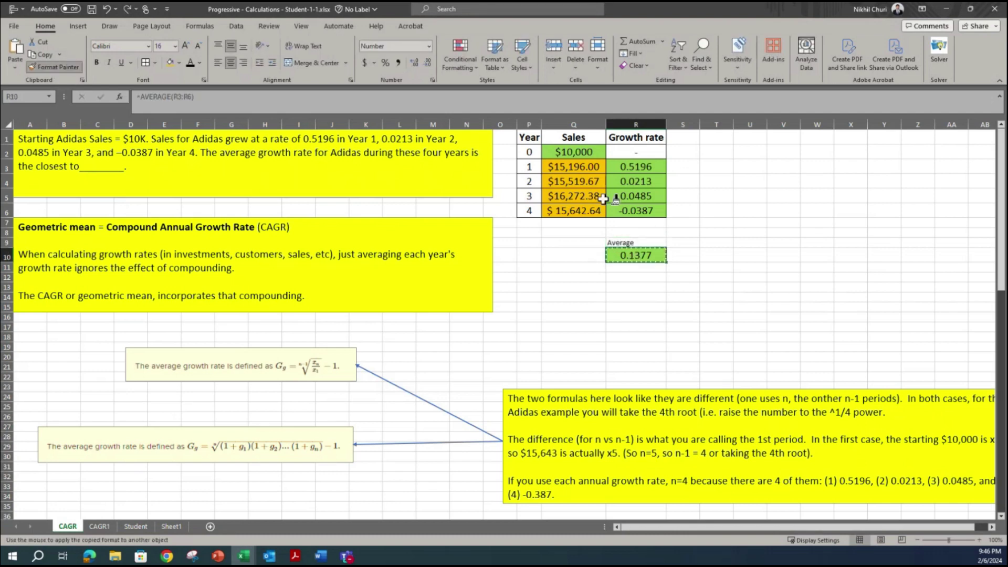
click(643, 244)
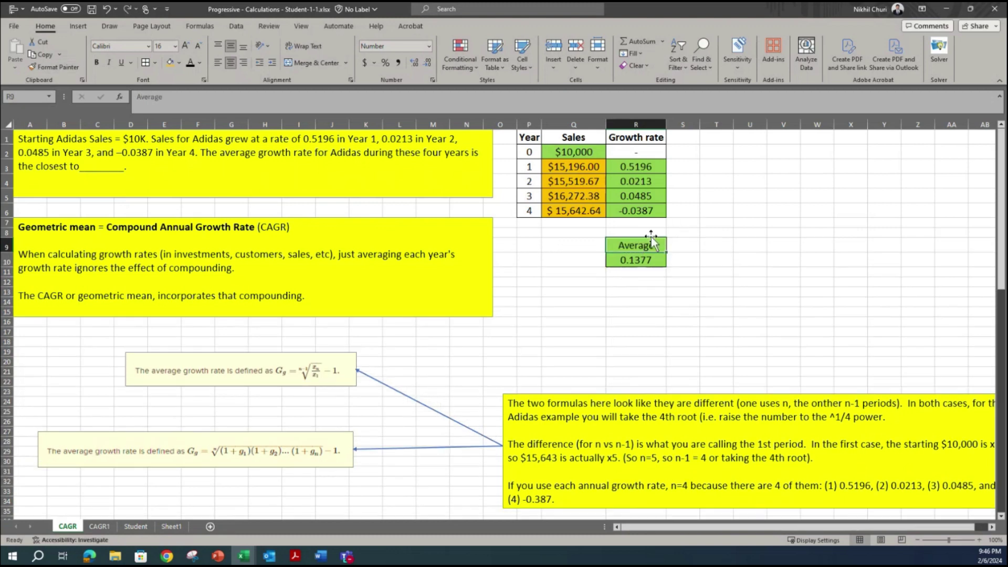
click(98, 62)
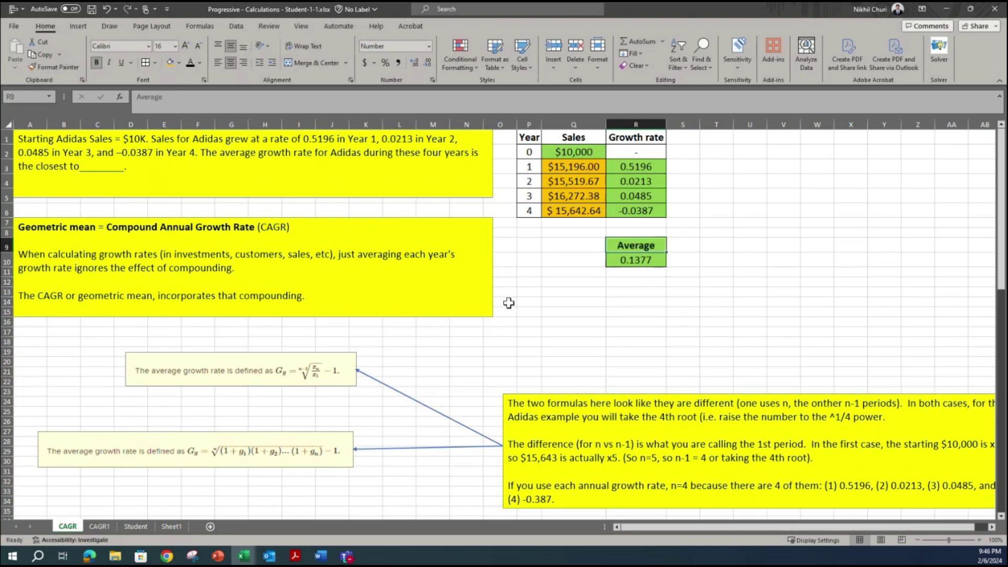
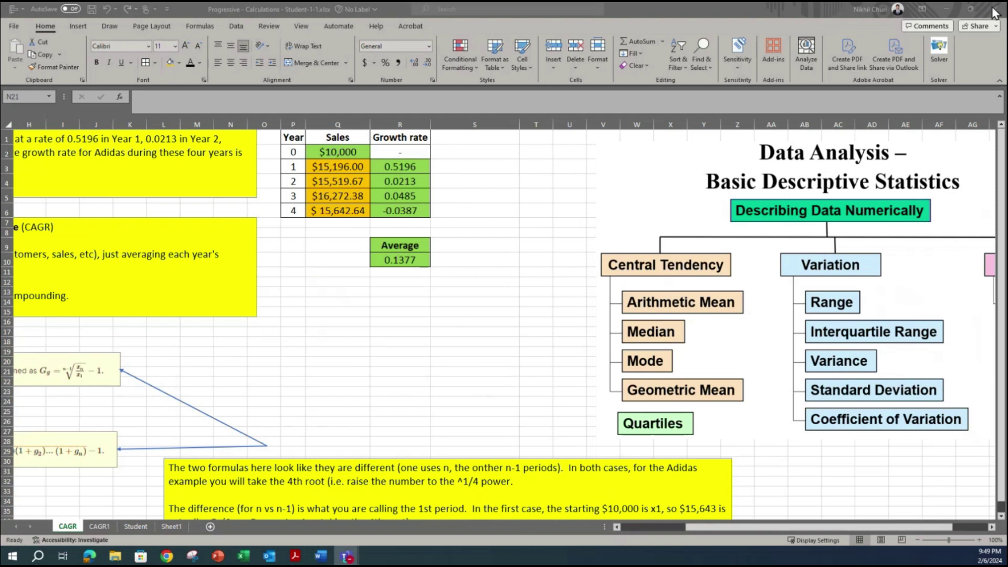
- Enter the label "CAGR" in S6 beside the Year 4 growth rate
click(484, 222)
click(482, 210)
text(CAGR)
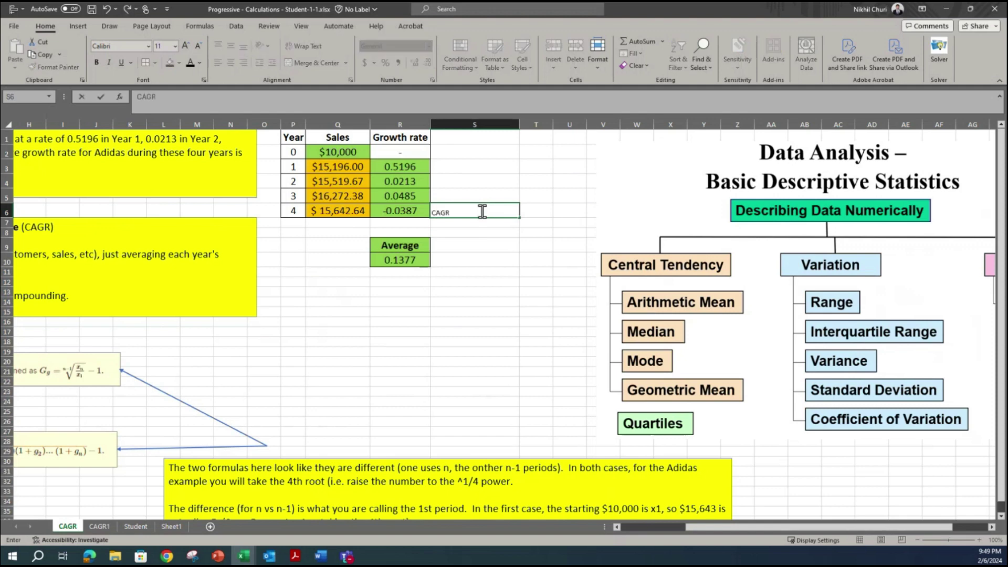
key(Return)
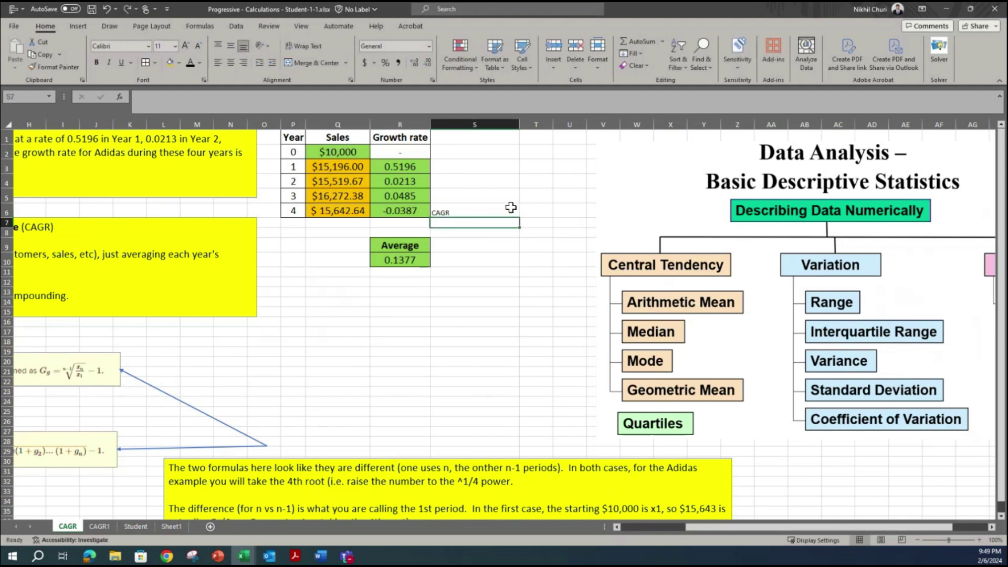
- Format S1:S10 like the average cell R10 but with no fill, and make the CAGR label in S6 bold
click(407, 259)
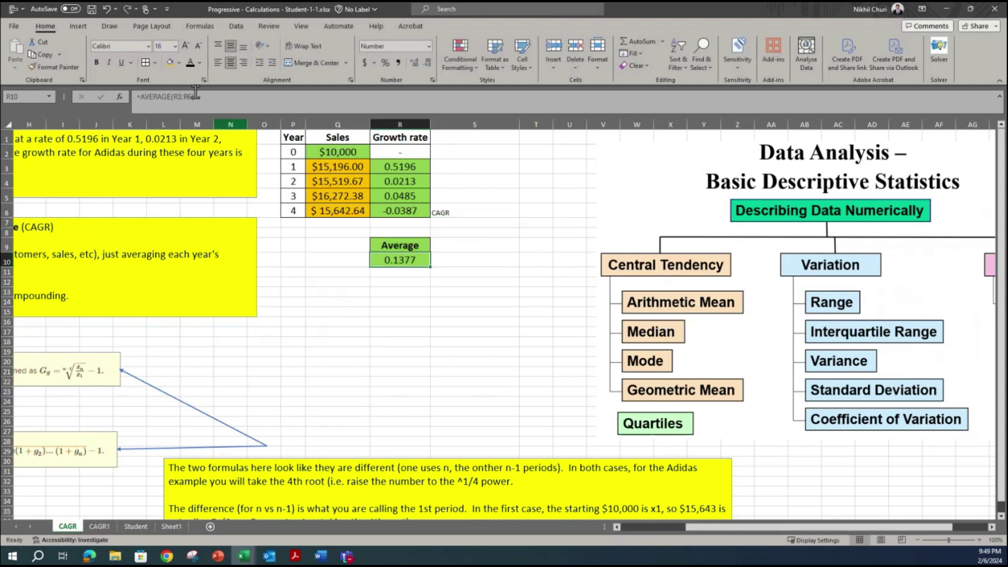
click(55, 66)
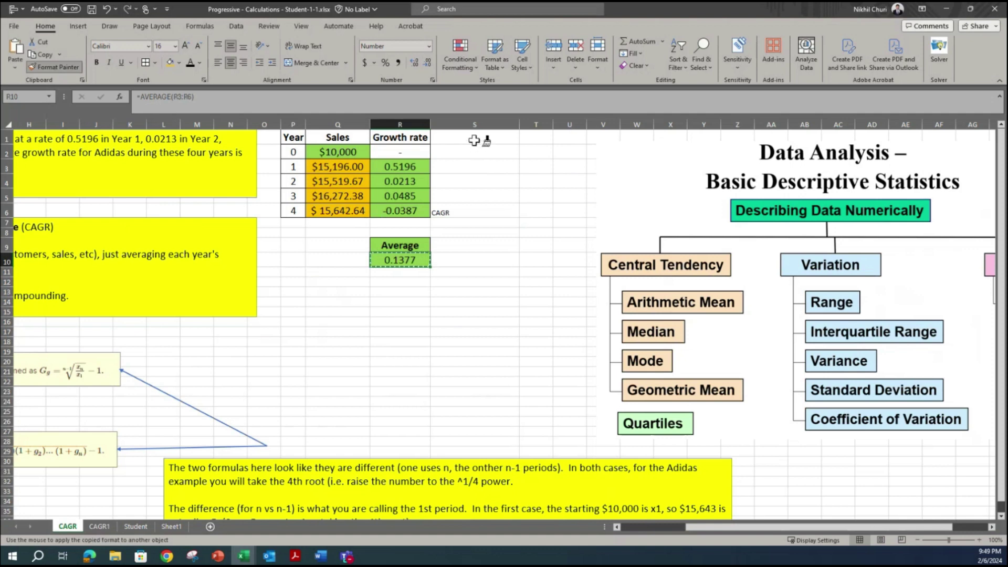
drag(472, 138, 479, 260)
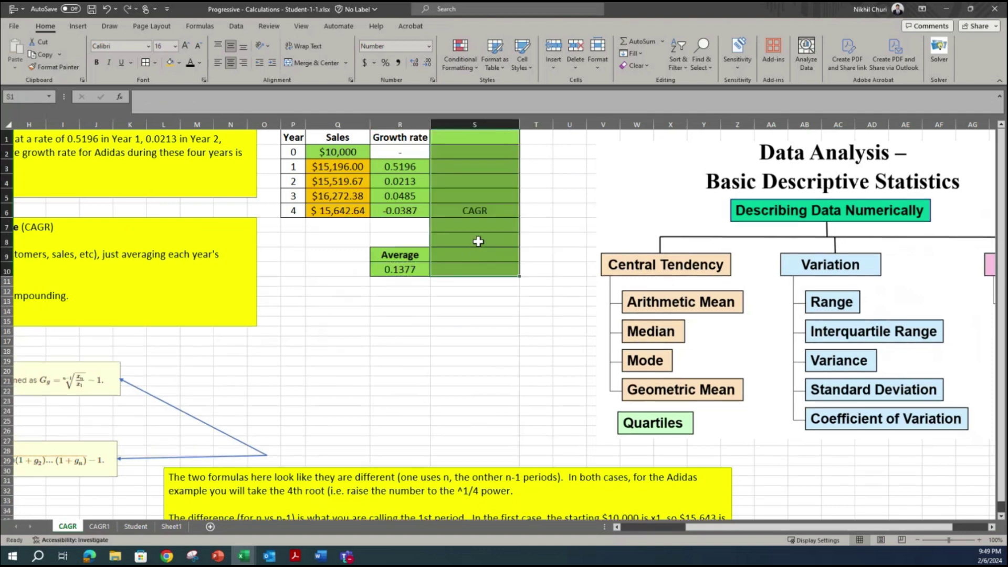
click(178, 62)
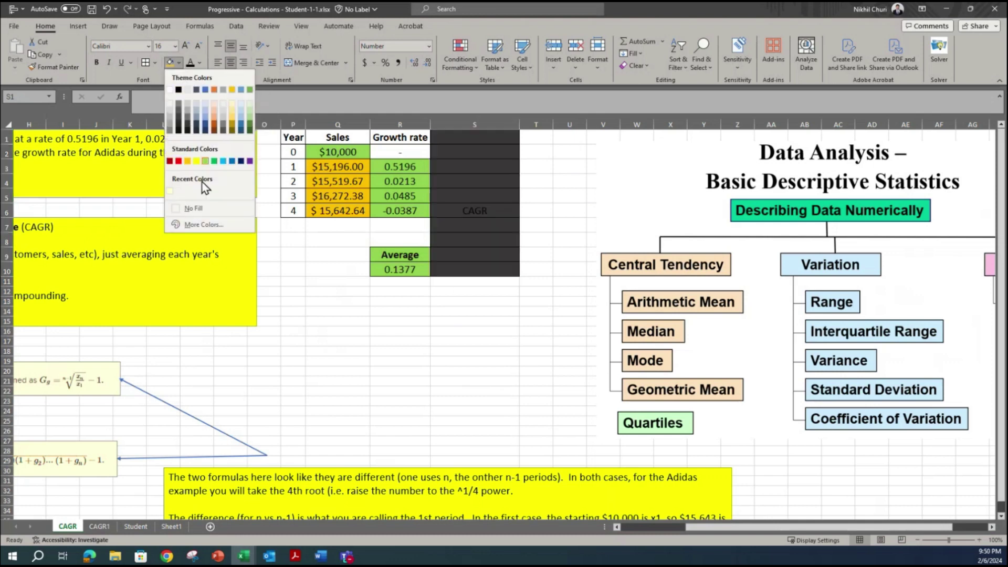
click(180, 207)
click(484, 210)
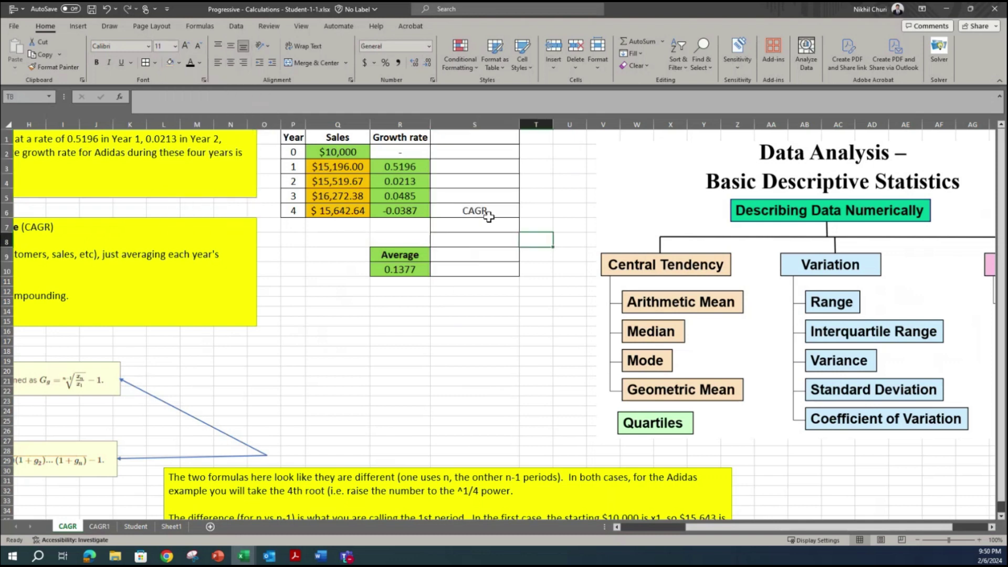
key(ctrl+b)
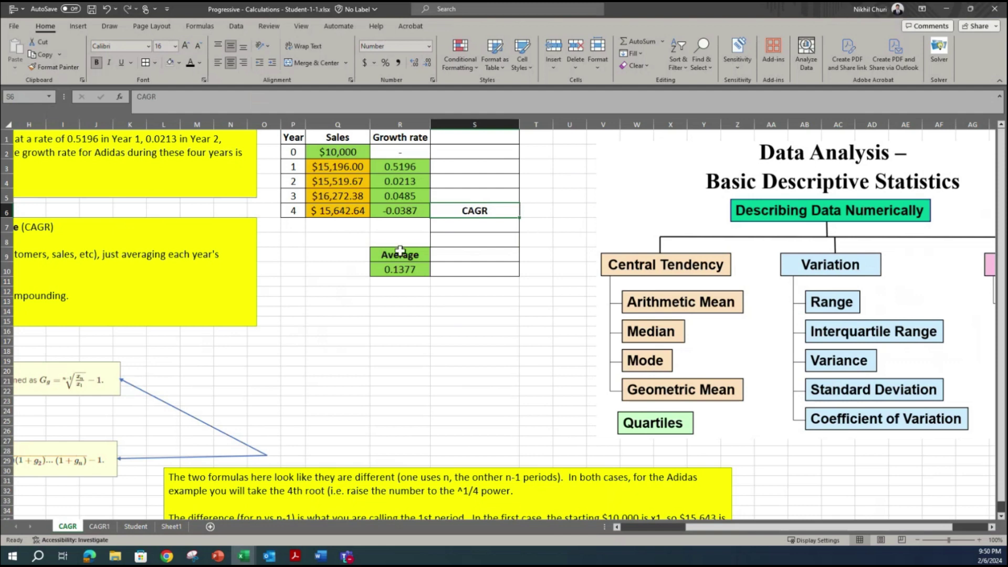
- Enter the formula =(Q6/Q2)^(1/4) in S7 to take the fourth root of Year 4 sales over starting sales
click(464, 226)
text(=)
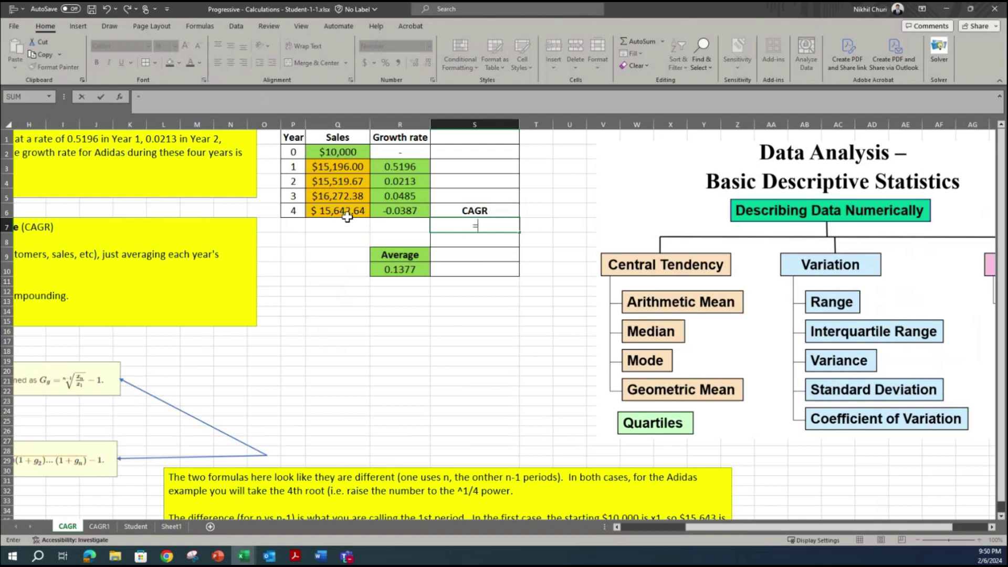
click(331, 209)
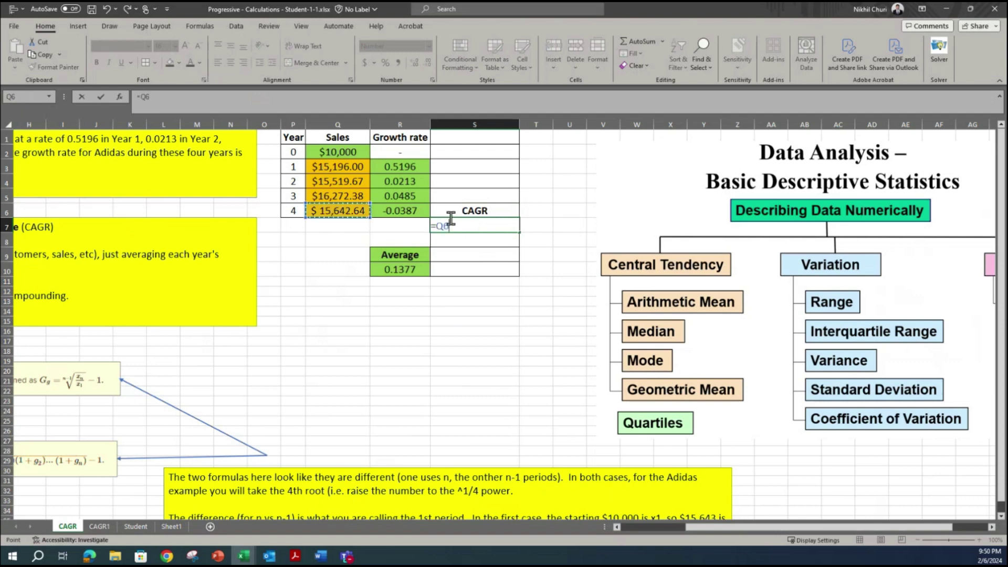
click(435, 225)
text((Q6)
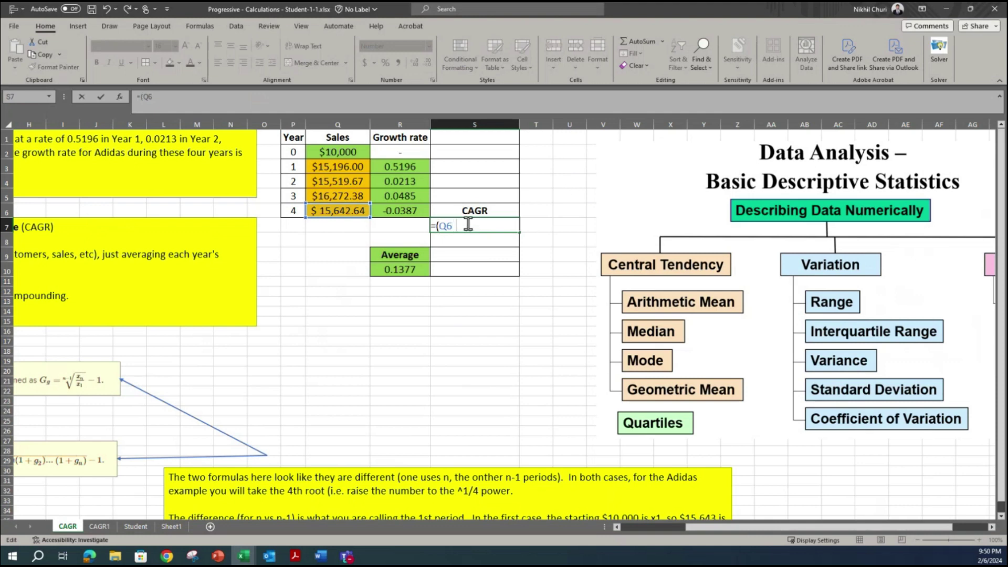
text(/)
click(338, 152)
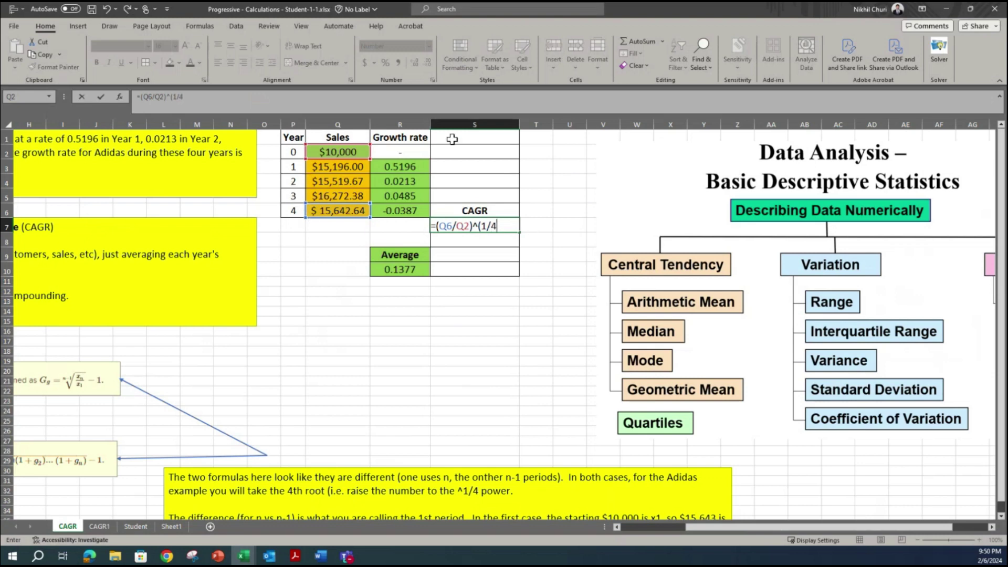
key(Return)
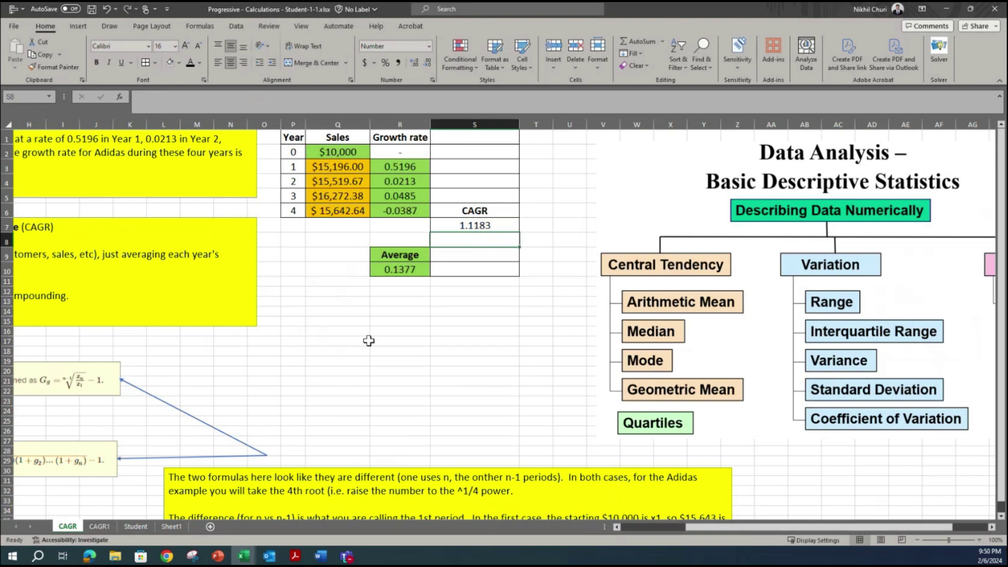
drag(808, 527, 743, 527)
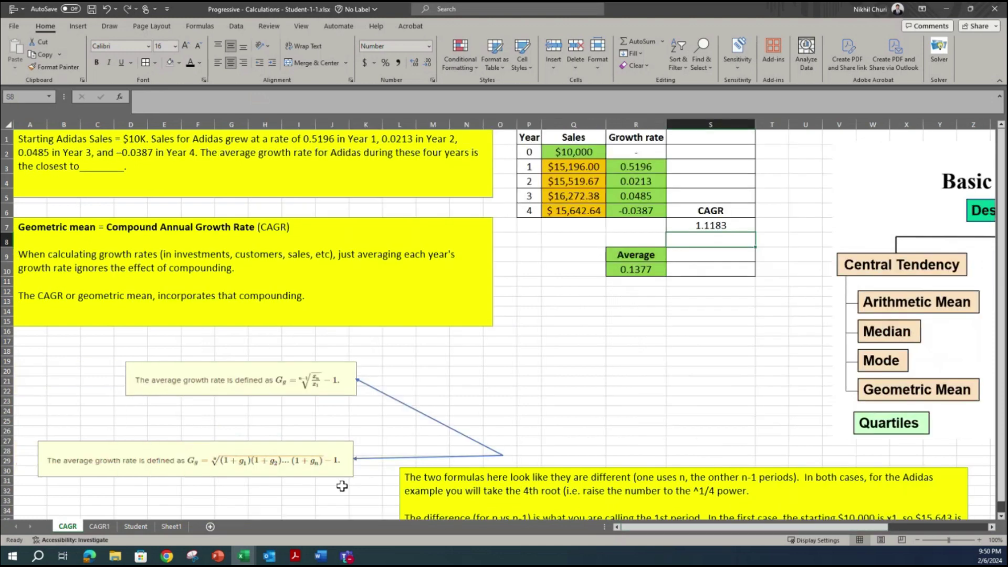
click(715, 226)
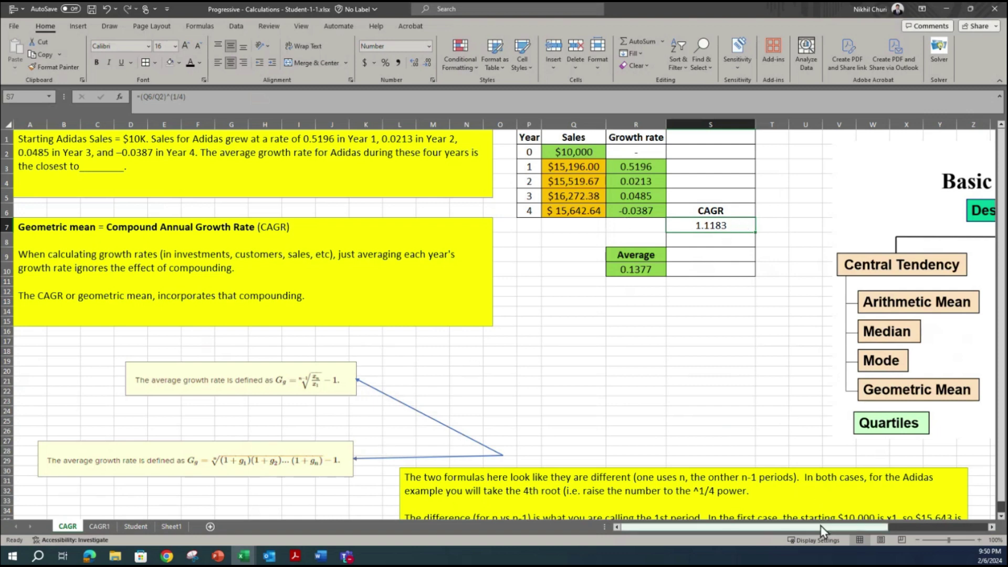
drag(820, 526, 828, 526)
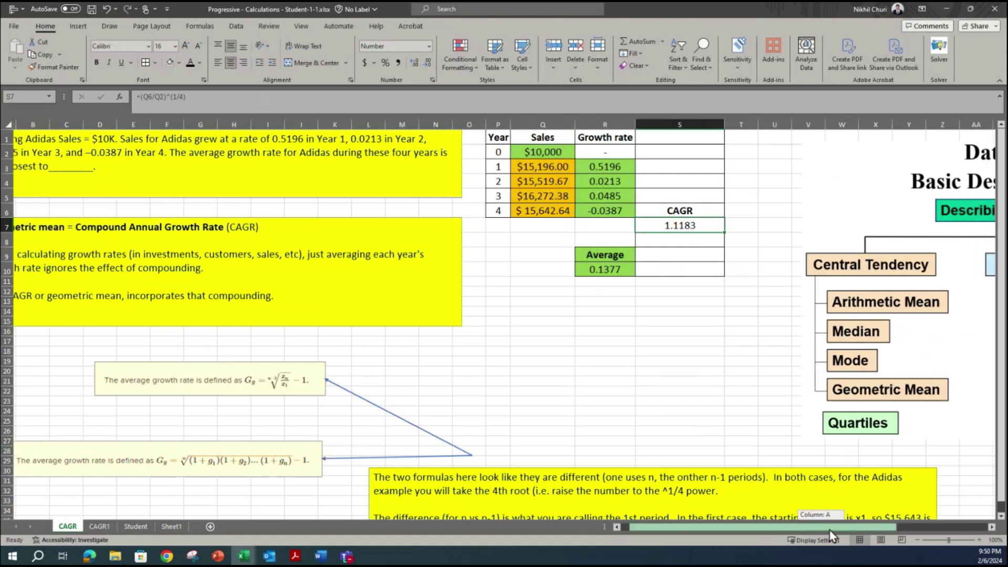
click(669, 270)
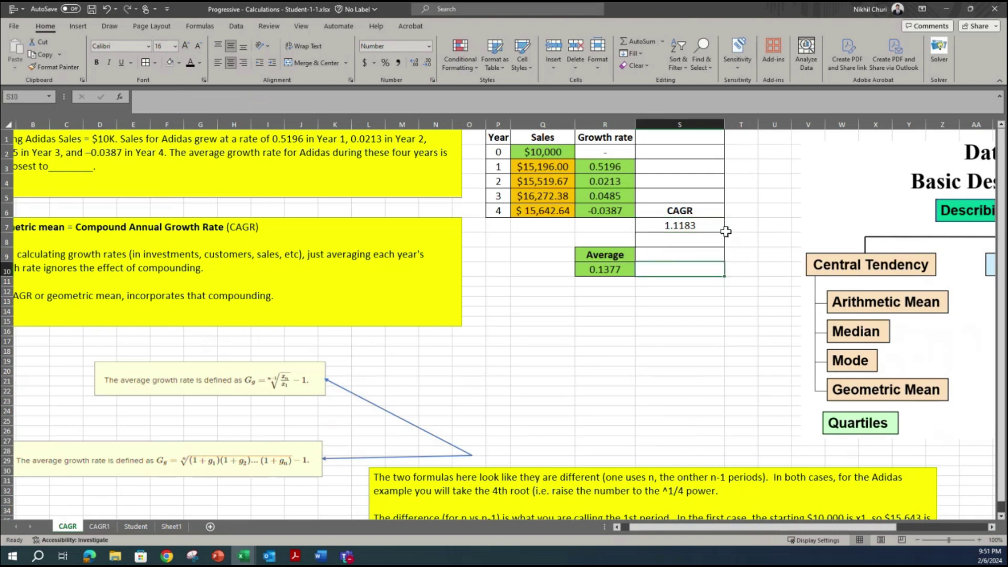
- Enter the formula =S7-1 in S10 to turn the fourth-root factor into the compound annual growth rate
text(=)
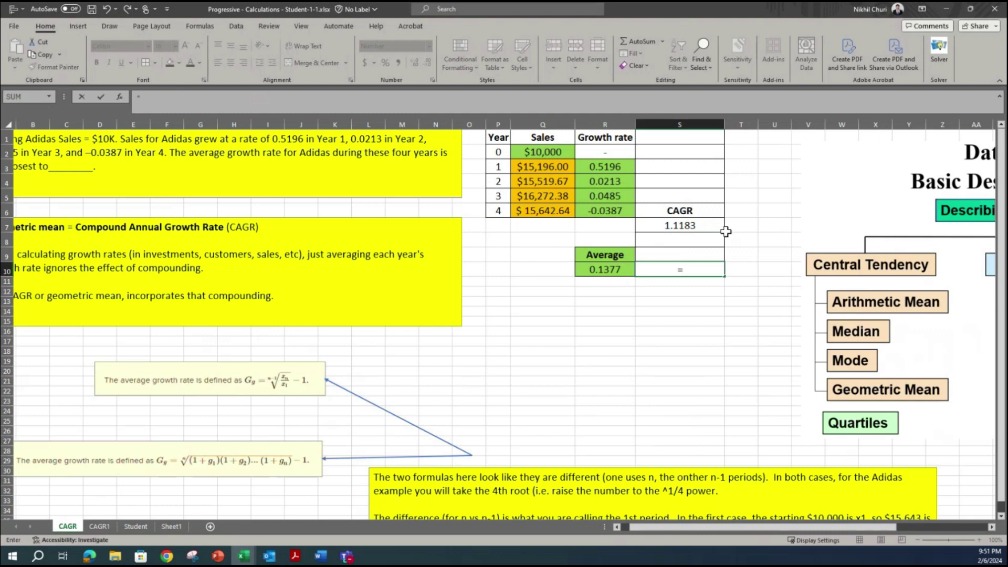
click(673, 226)
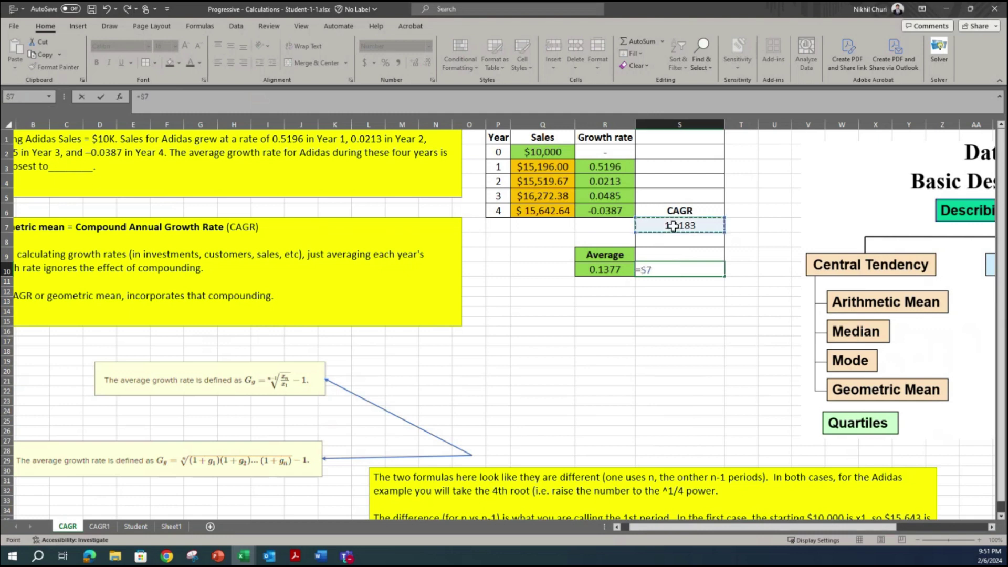
key(Return)
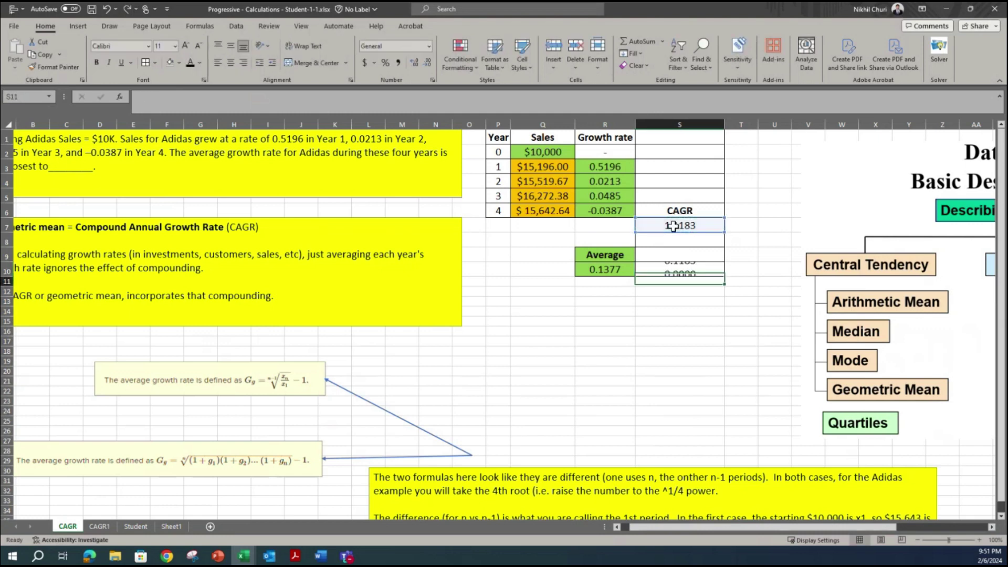
click(685, 270)
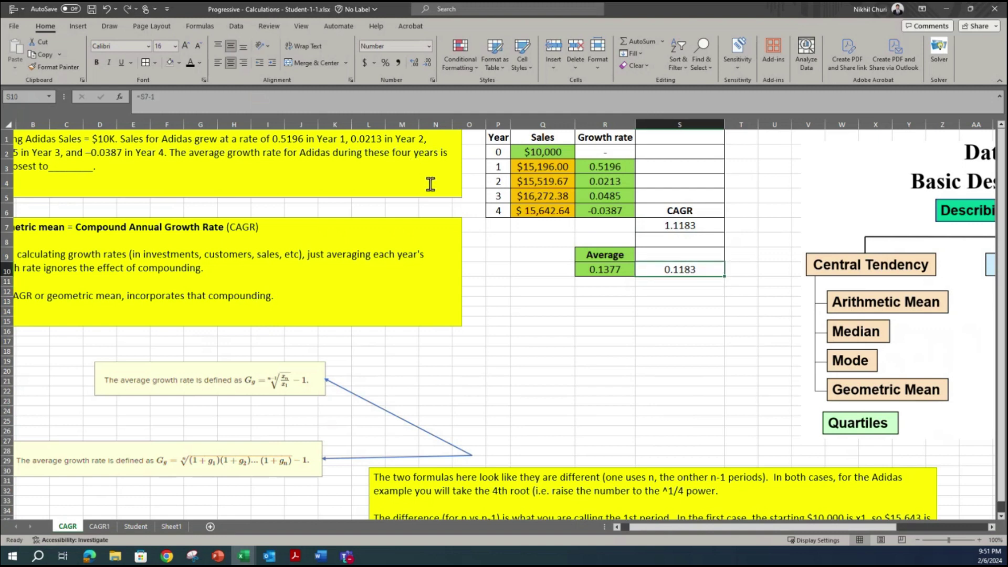
- Format the average and CAGR results in R10:S10 as percentages with two decimal places
drag(601, 270, 654, 269)
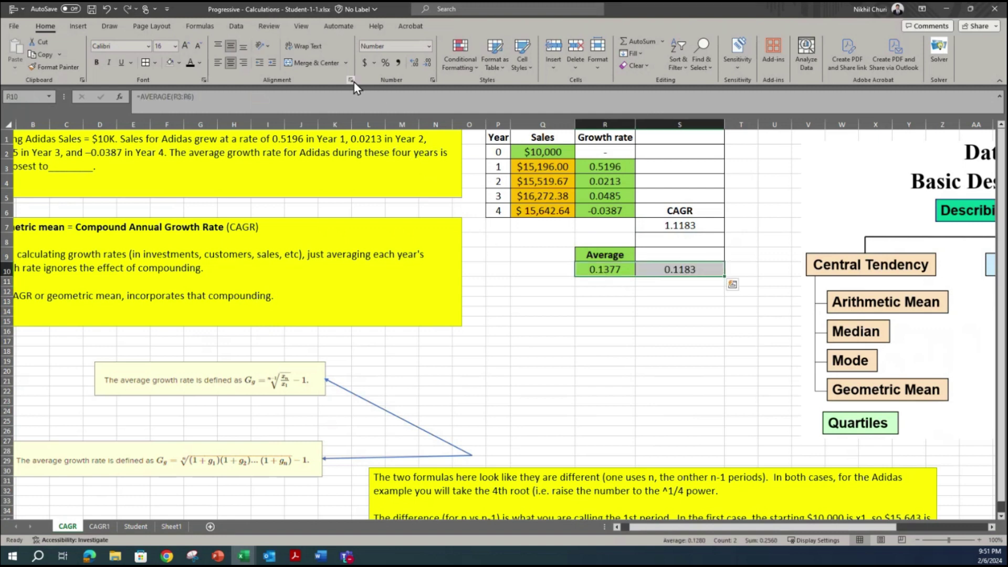
click(385, 63)
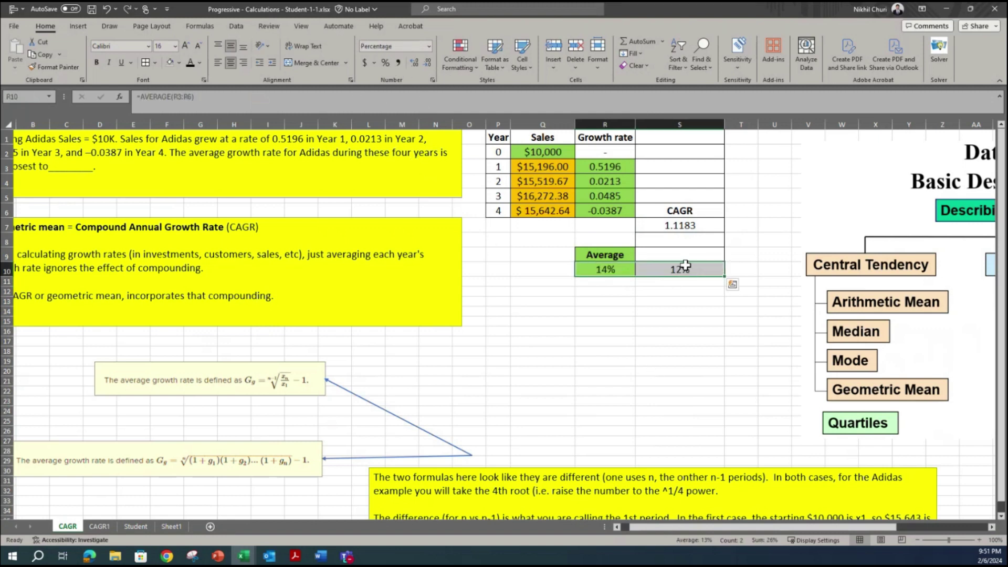
click(414, 62)
click(415, 62)
click(637, 372)
drag(605, 167, 609, 212)
click(603, 270)
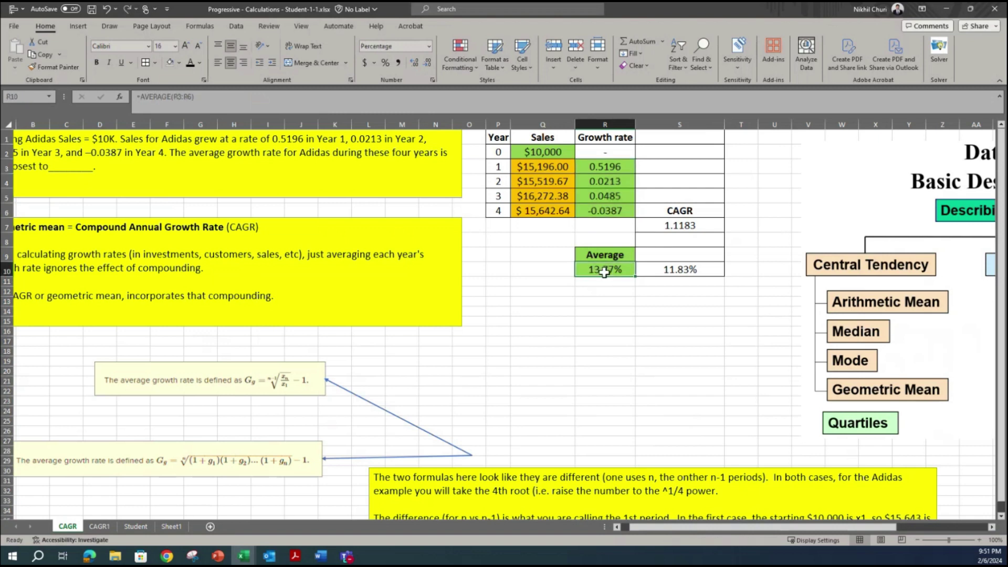
- Fill the CAGR result cell S10 with the standard light green color
click(690, 269)
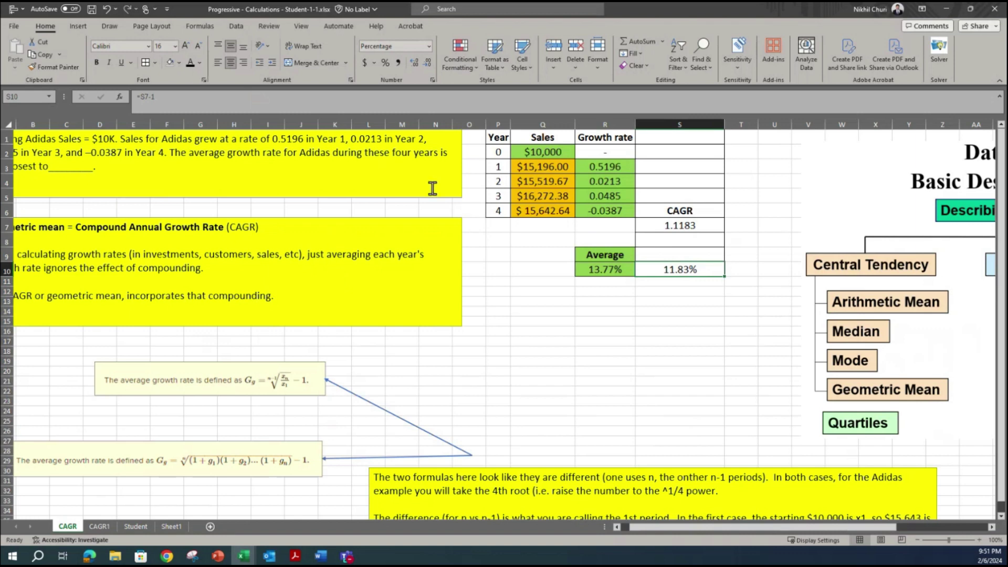
click(179, 63)
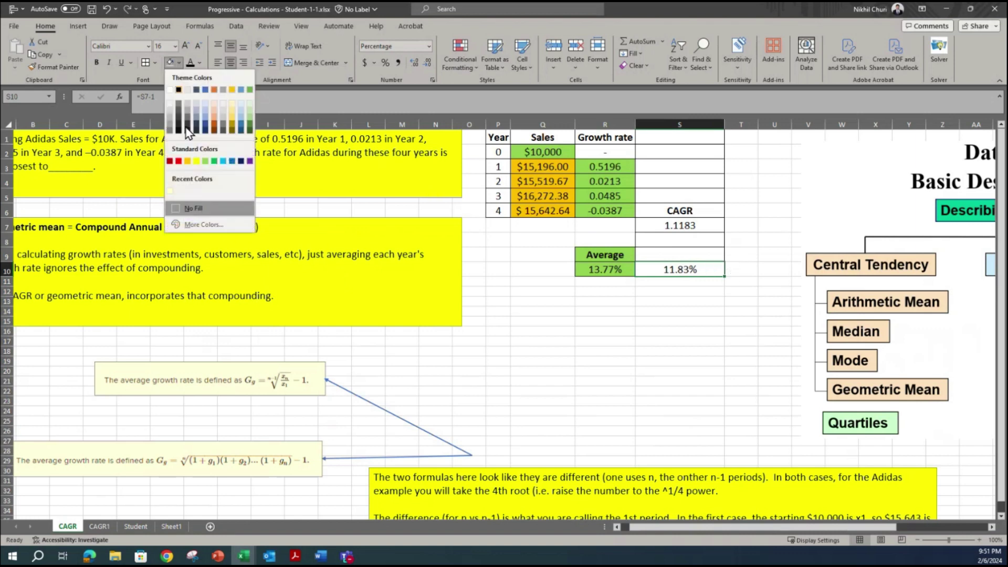
click(206, 161)
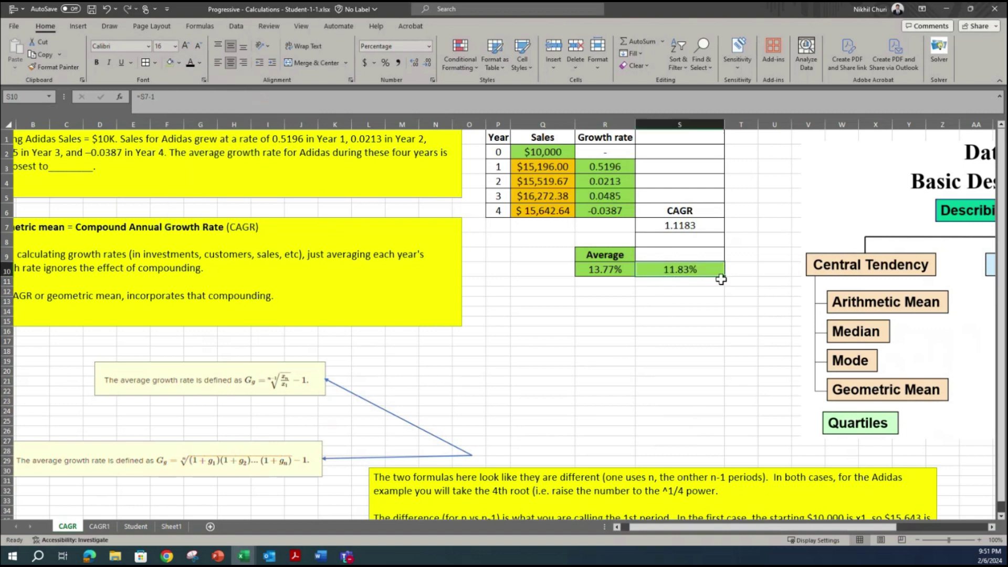
- Label S9 "CAGR" in bold with the same light green fill as the result below it
click(691, 253)
text(CAGR)
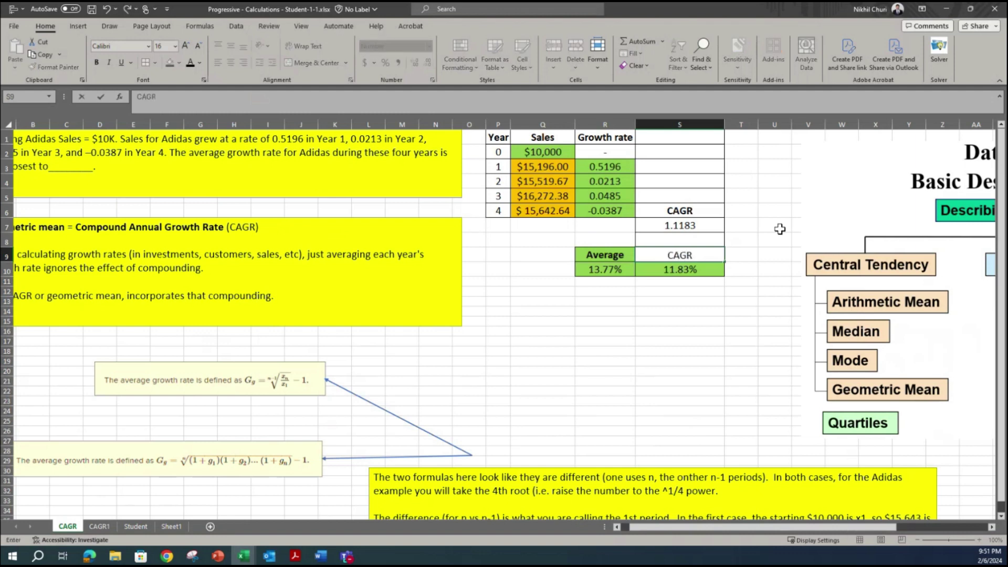
key(Return)
click(719, 257)
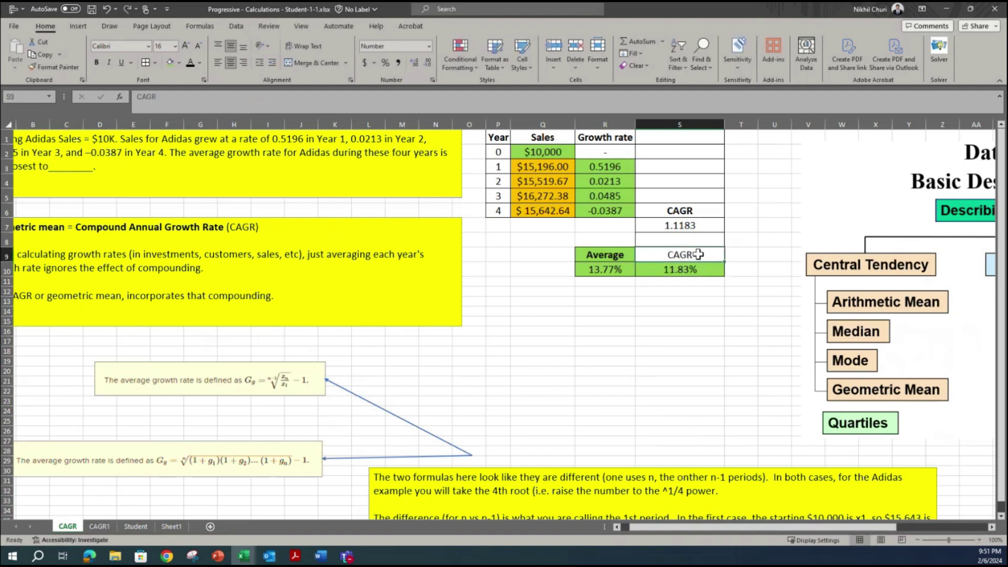
click(96, 62)
drag(698, 254, 700, 271)
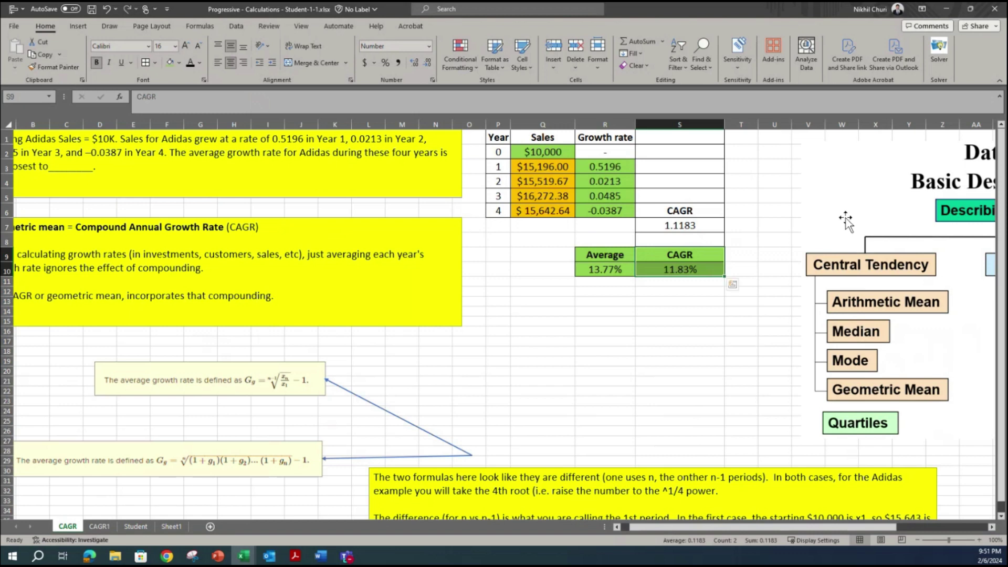
- Move the descriptive statistics diagram about three columns farther from the sales table to free space beside it
drag(818, 188, 936, 185)
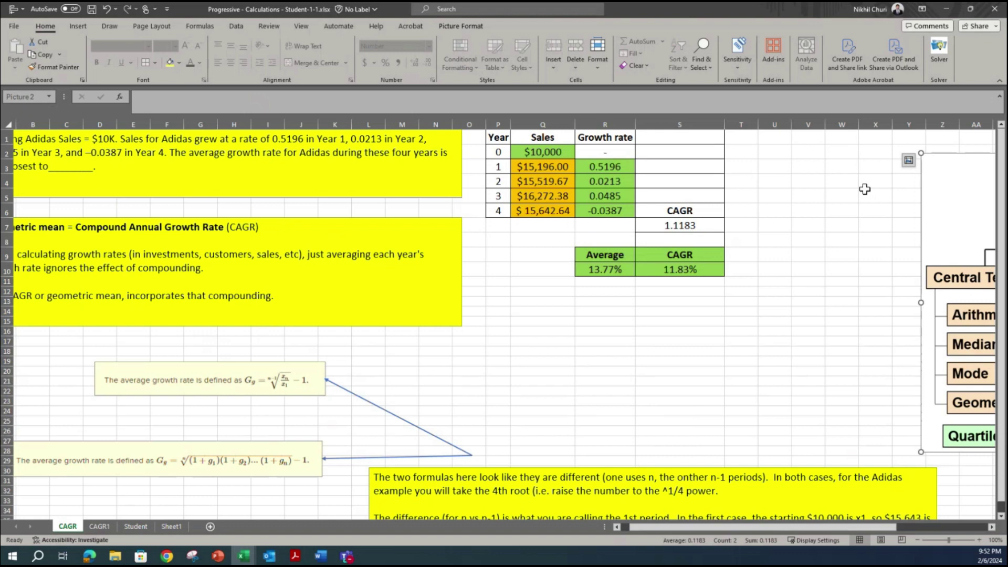
click(688, 271)
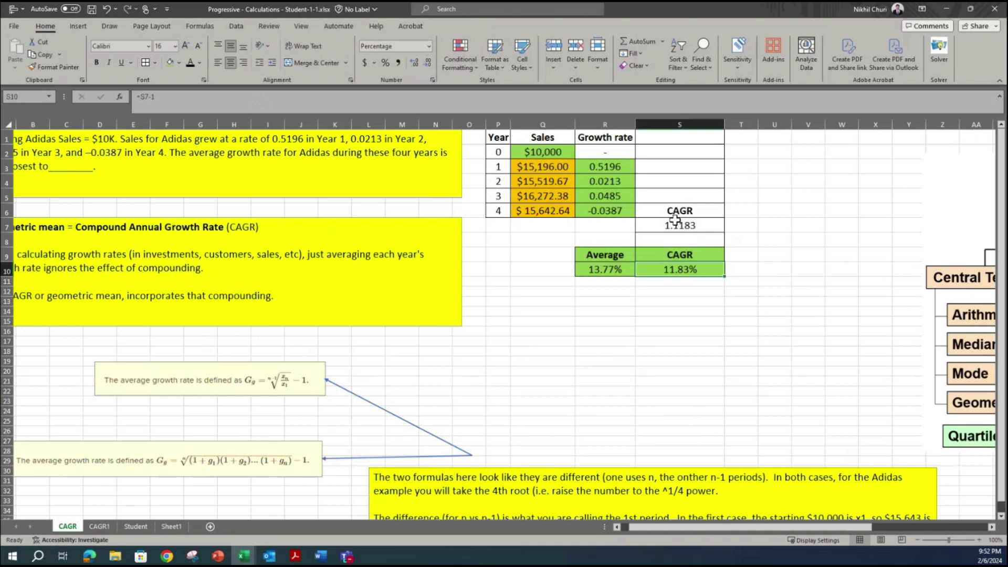
click(675, 220)
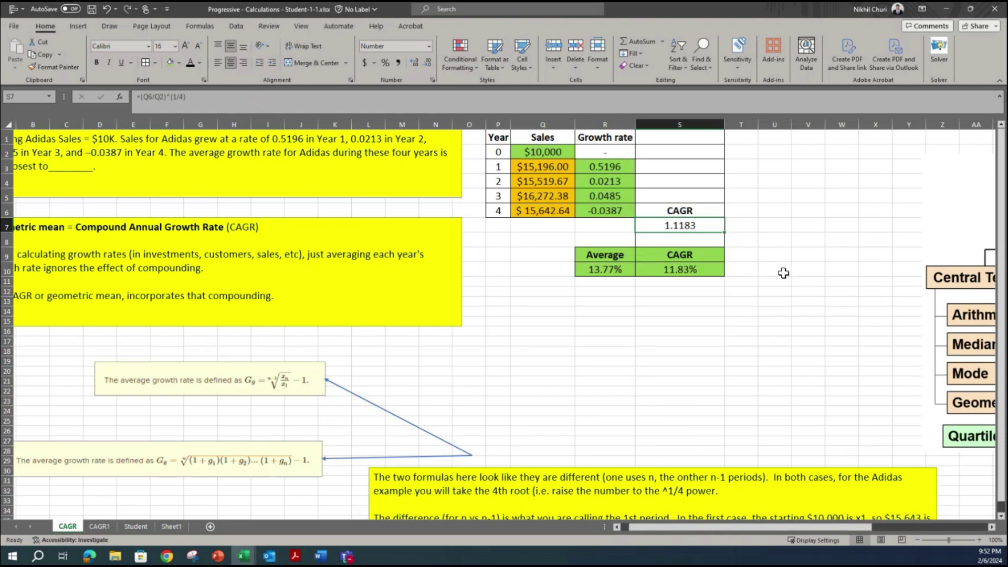
- Enter the formula =RRI(4,Q2,Q6) in T10 to calculate the CAGR from starting and Year 4 sales
click(742, 272)
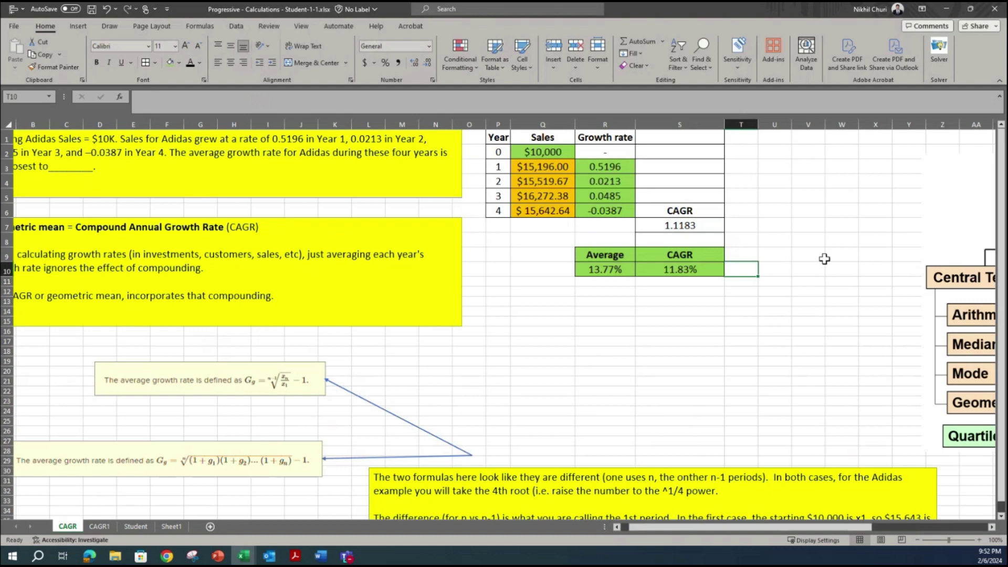
text(=)
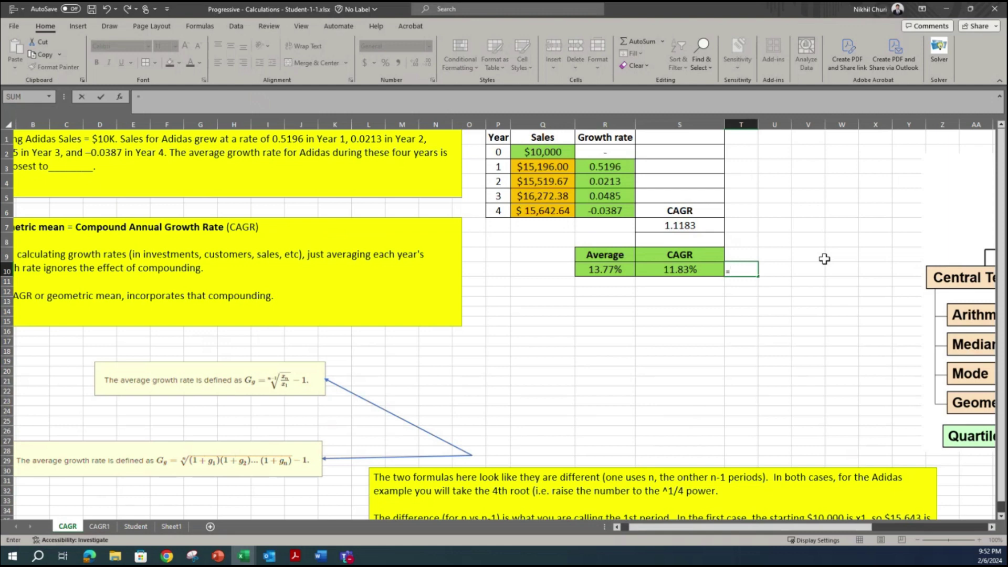
text(rri(4,)
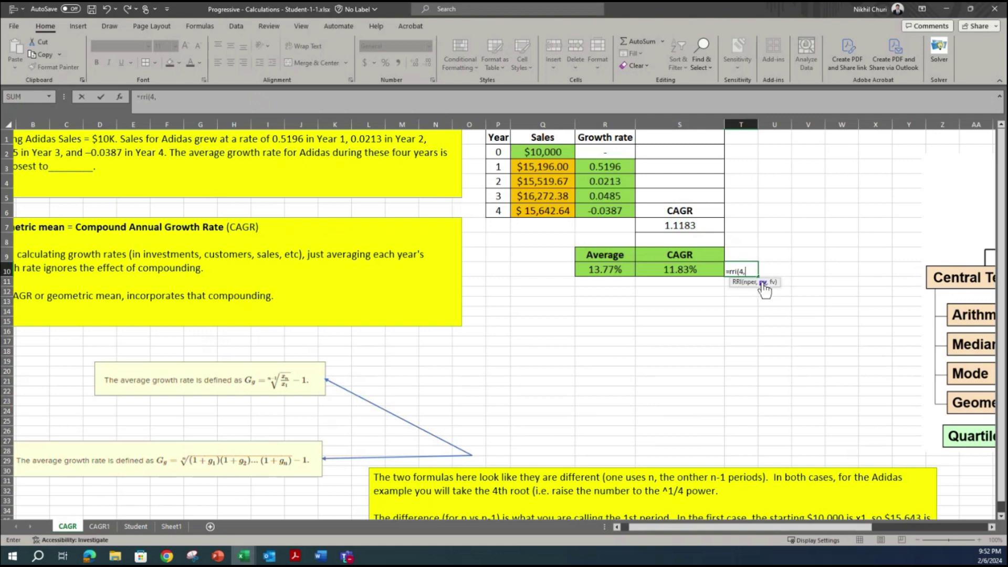
click(531, 152)
text(,)
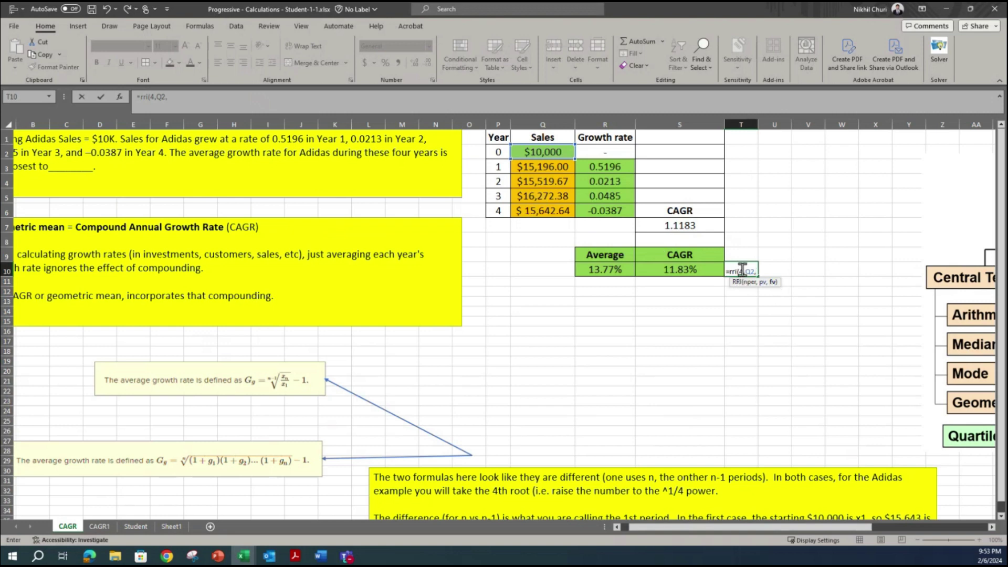
click(558, 211)
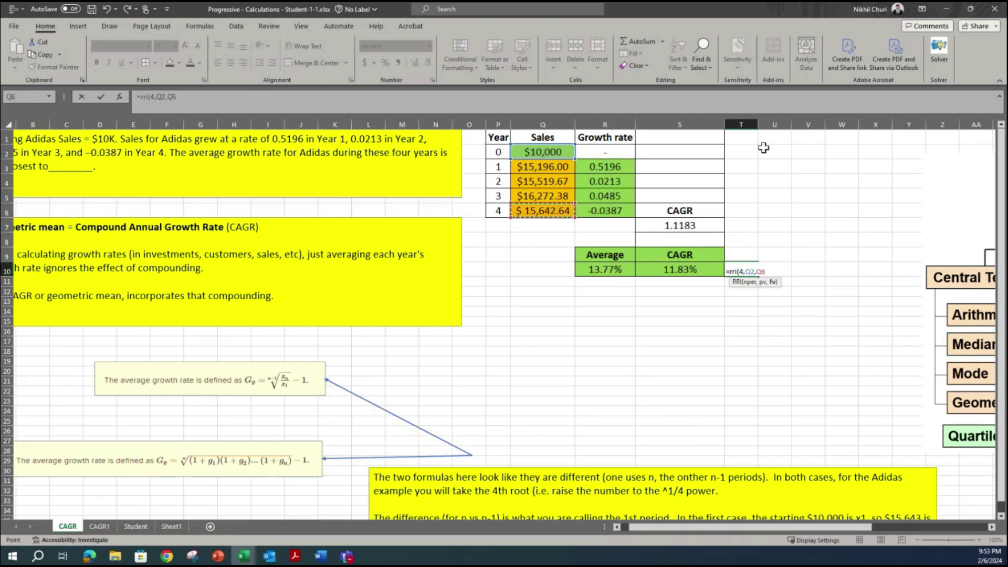
text())
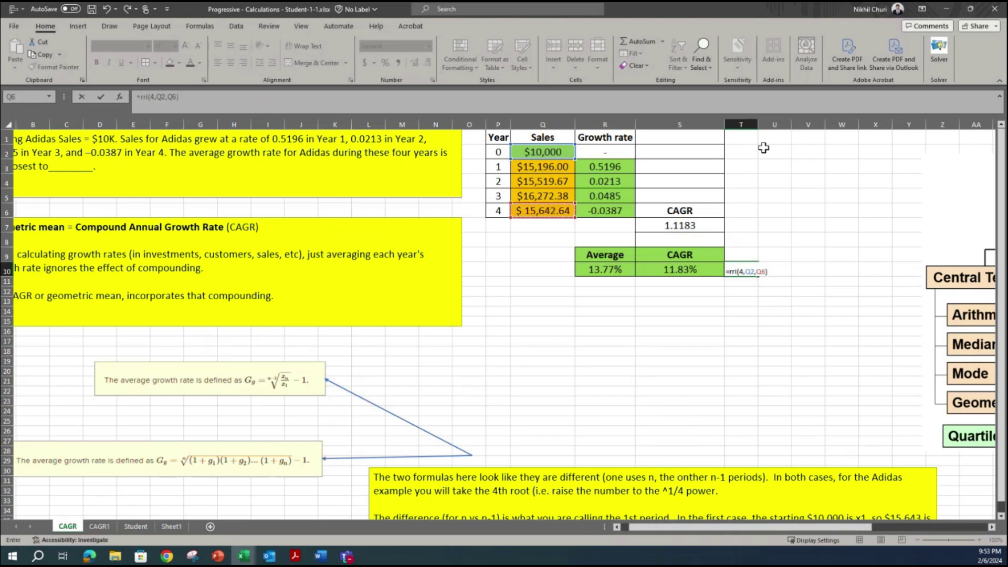
key(Return)
- Format the RRI result in T10 as a percentage with two decimals and widen column T to about the width of column S
click(747, 271)
click(385, 63)
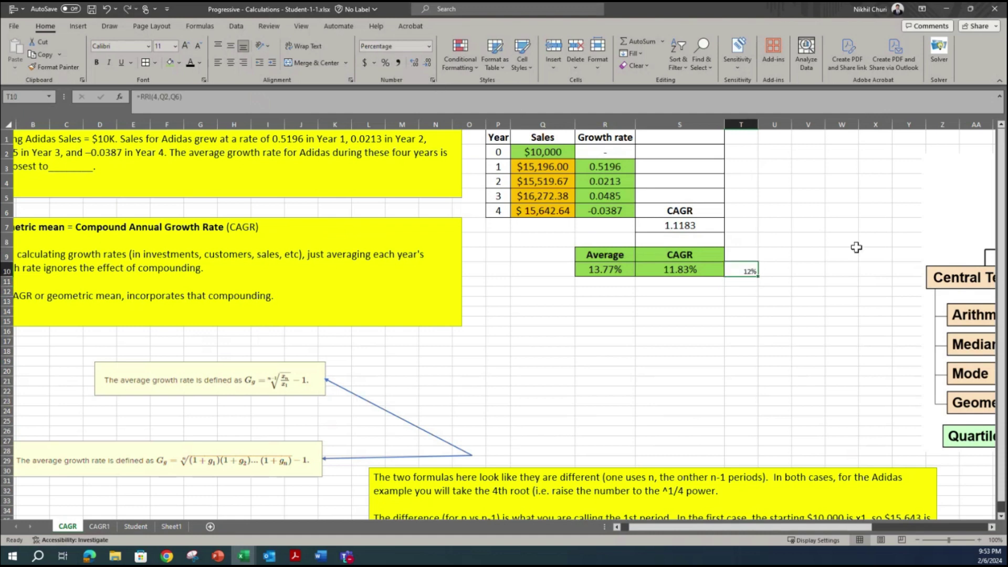
click(413, 62)
click(415, 64)
click(427, 65)
drag(758, 125, 812, 124)
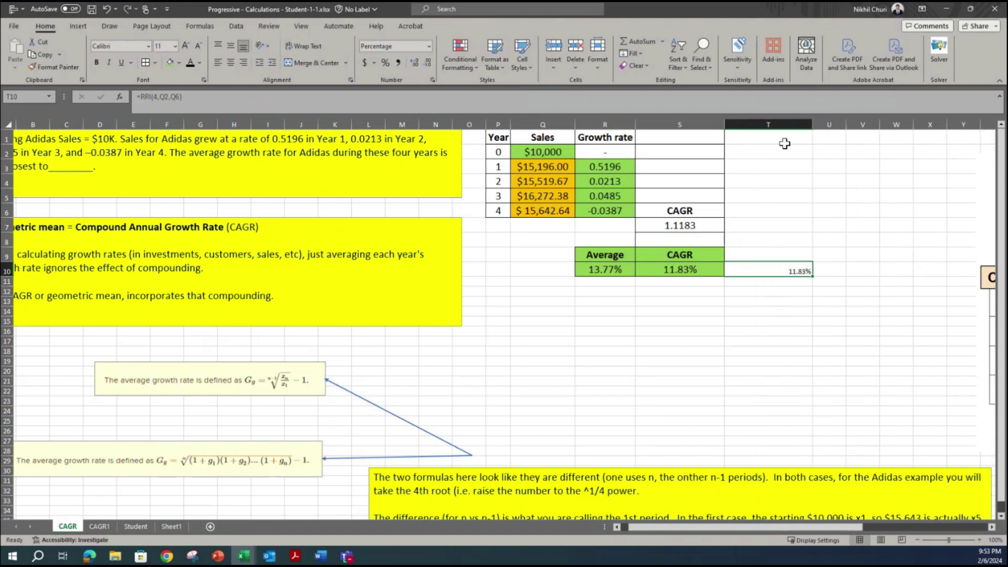
- Copy the formatting of the CAGR result in S10 to T10
click(682, 270)
click(54, 67)
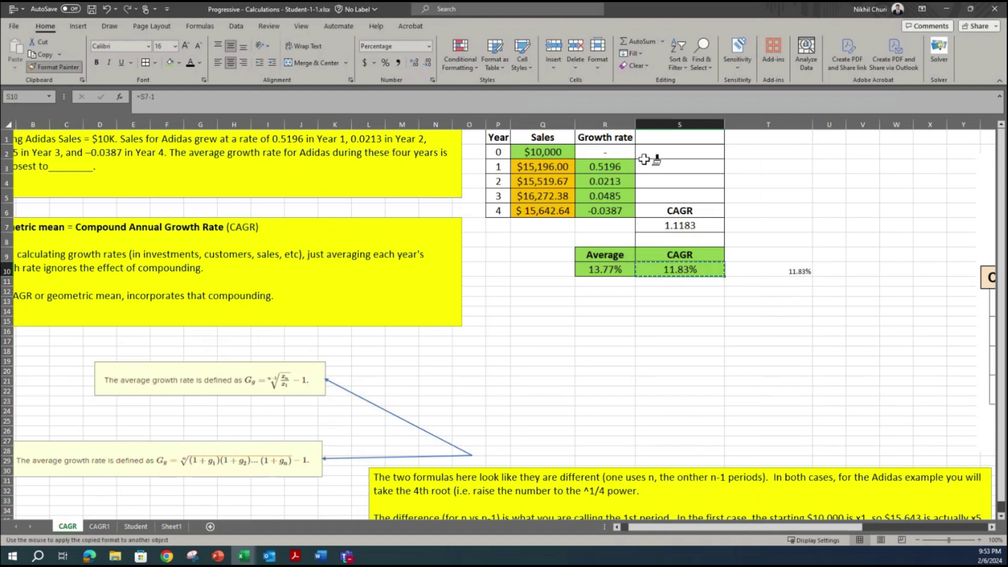
click(790, 269)
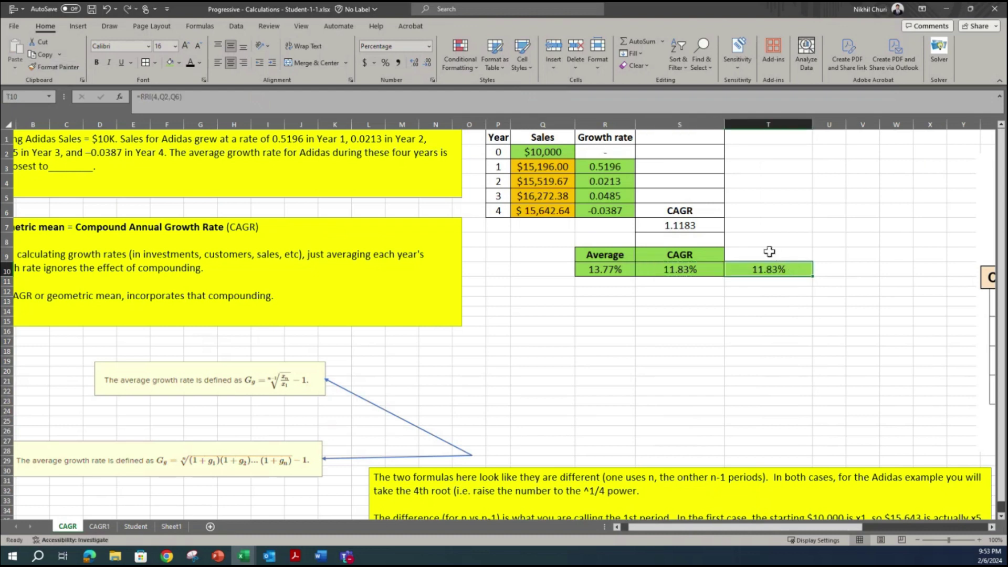
- Label T9 "CAGR" and give it the formatting of T10 with bold text
click(769, 252)
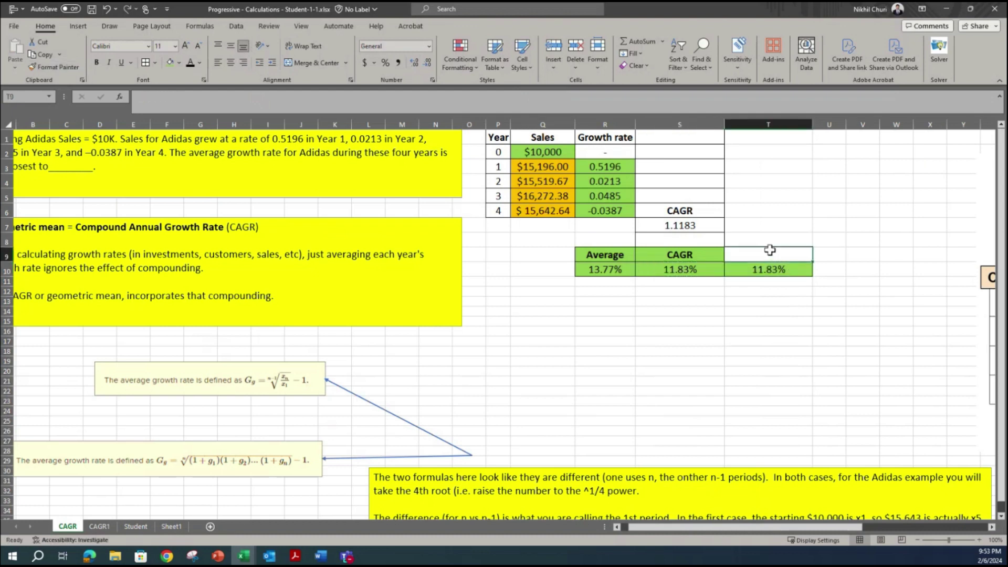
text(CAGR)
key(Return)
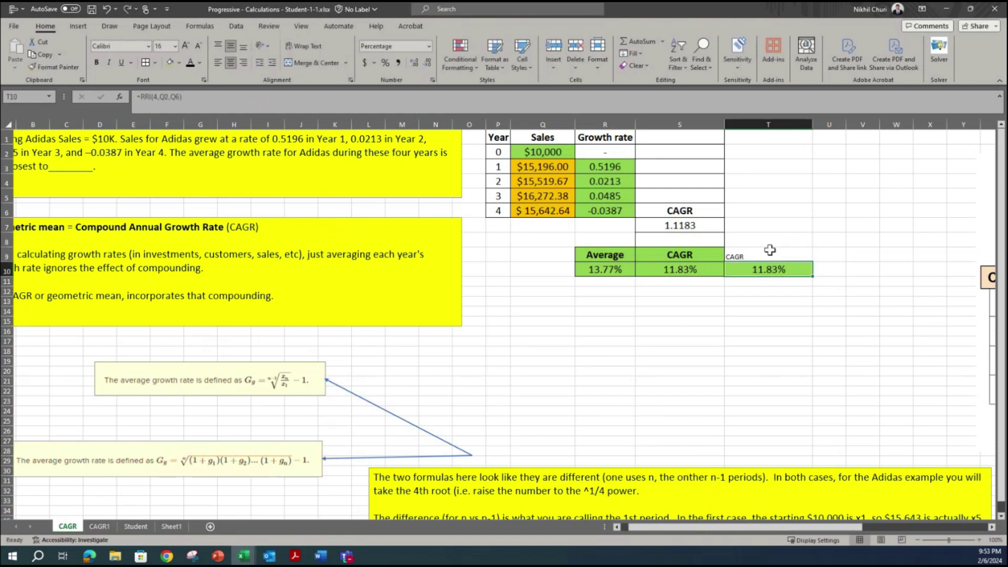
click(55, 67)
click(758, 252)
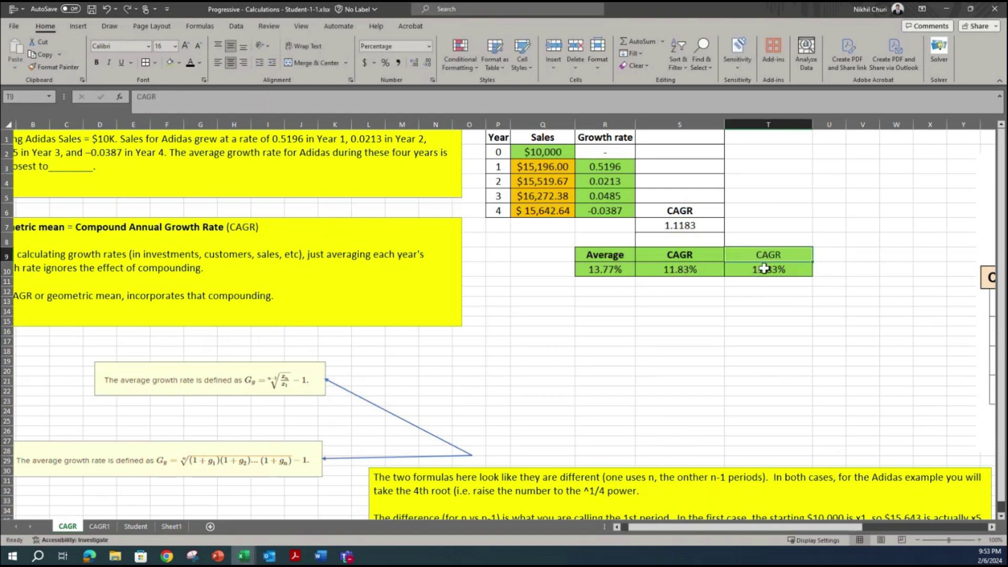
click(96, 63)
click(771, 322)
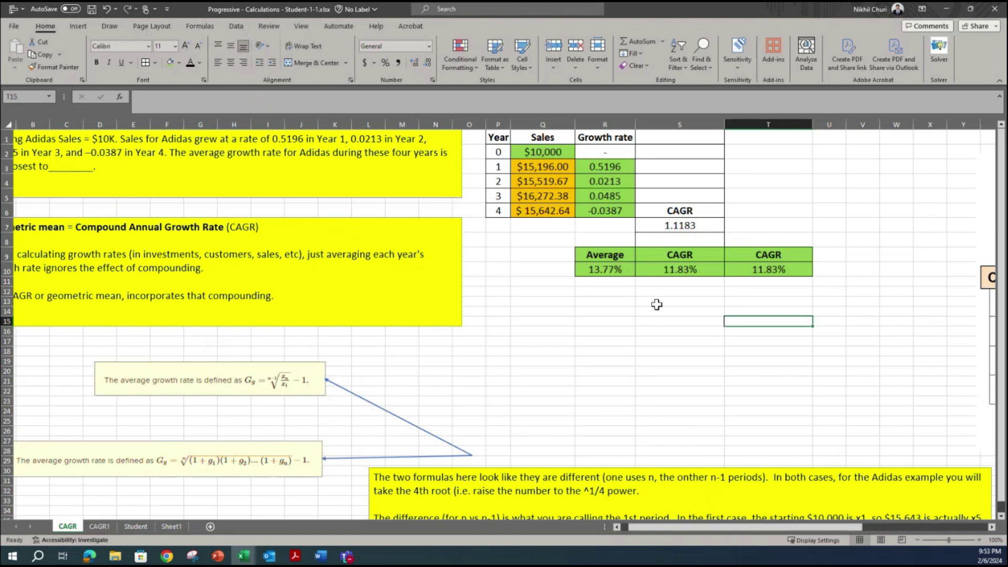
click(741, 223)
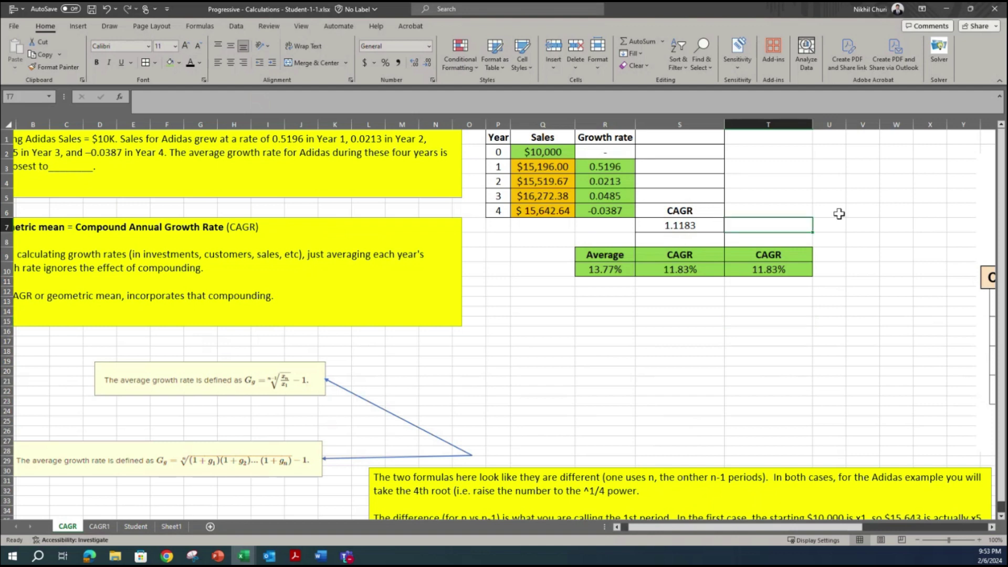
text(()
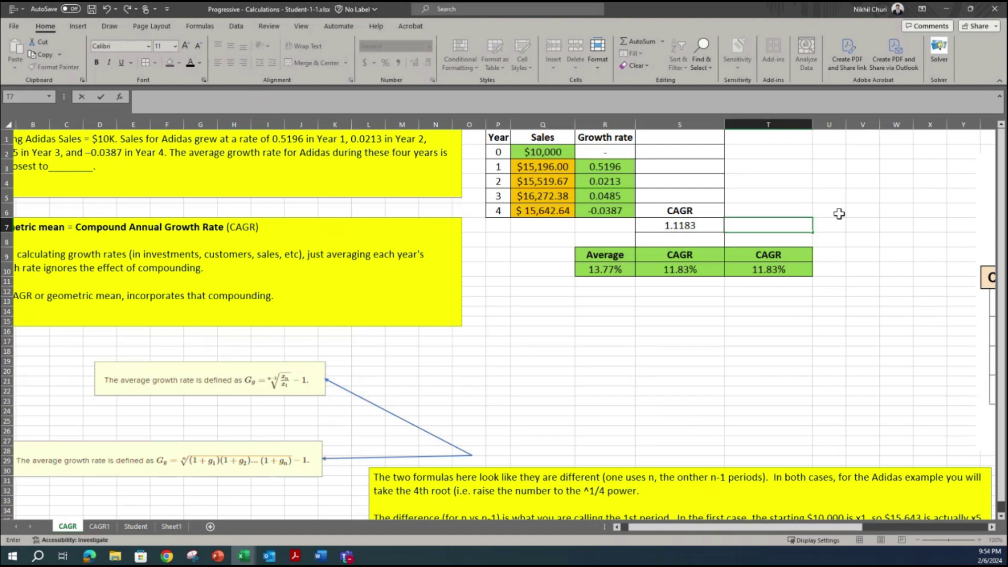
click(770, 193)
double_click(759, 220)
key(Escape)
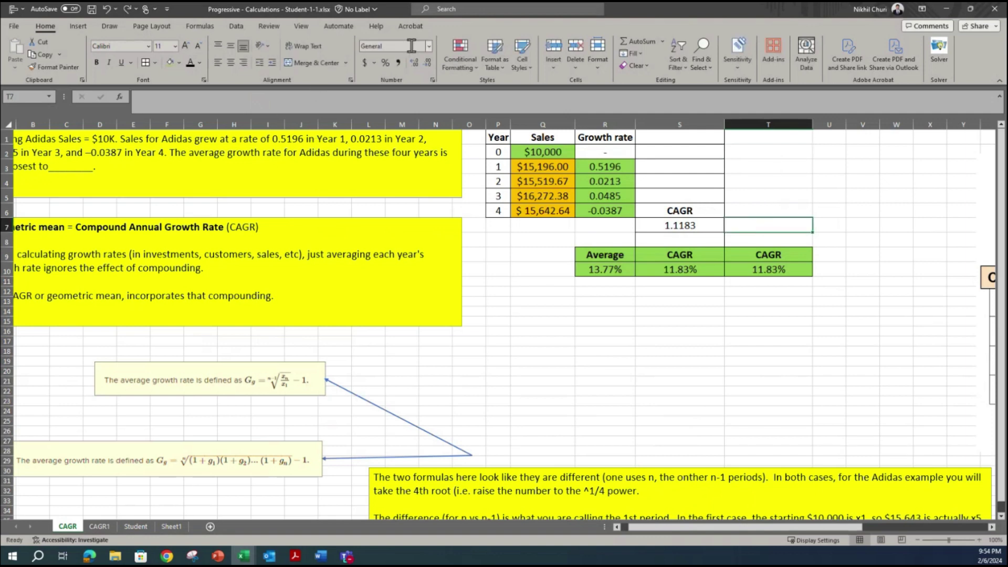
- Format T7 as Text and enter the generic CAGR formula "=(Future Value / Present value)^(1/n-period)" in it
click(429, 46)
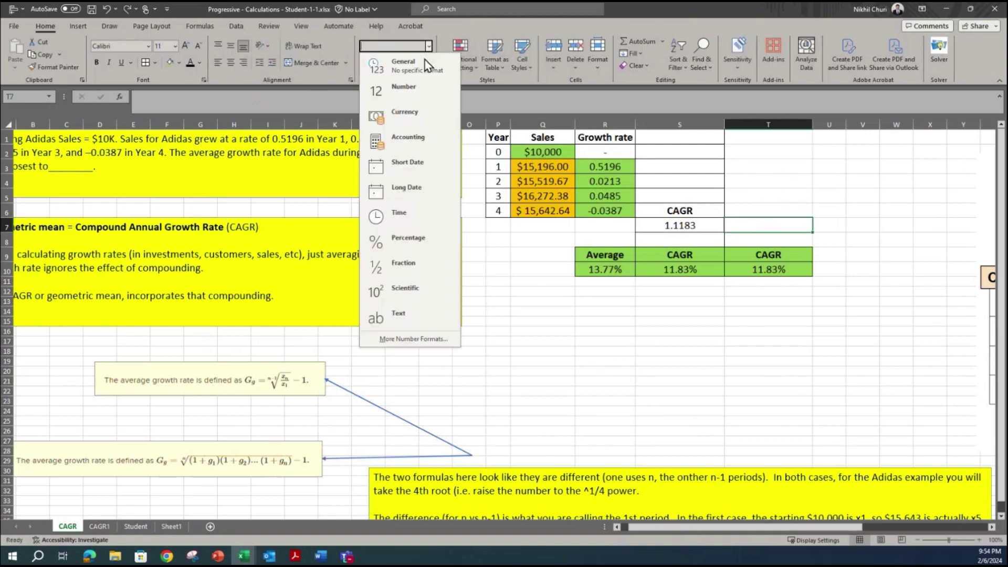
click(408, 339)
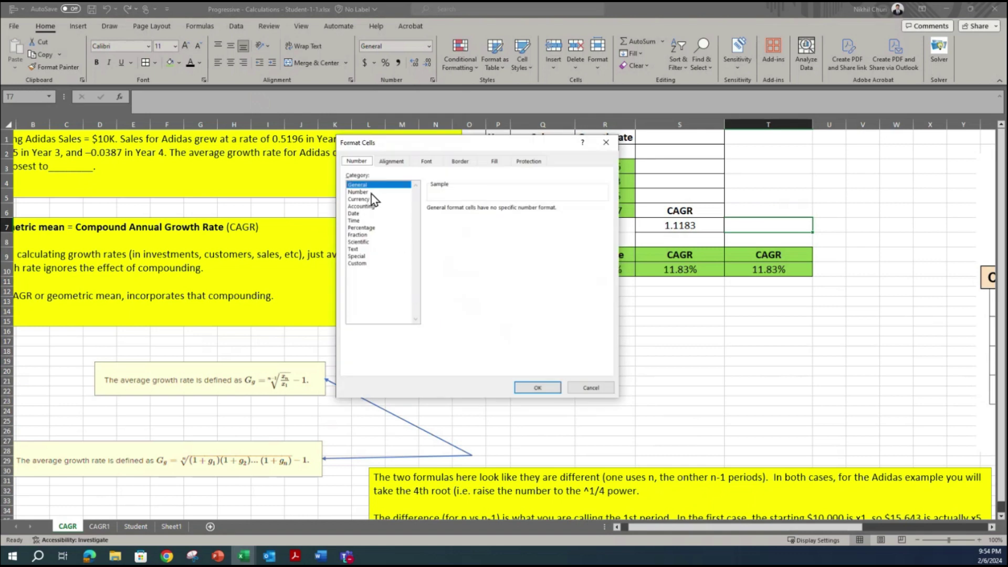
double_click(362, 249)
text(=)
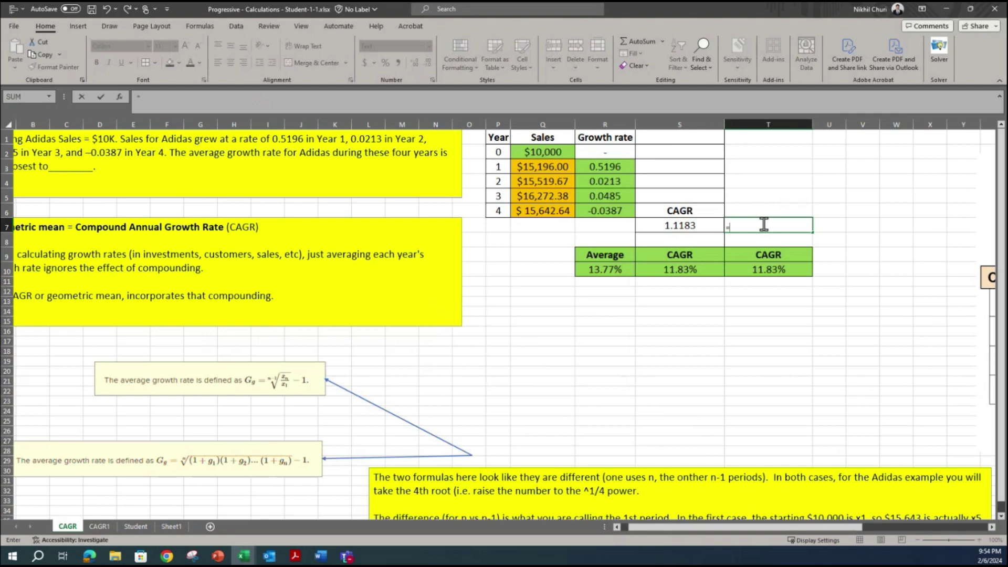
text((Future Value)
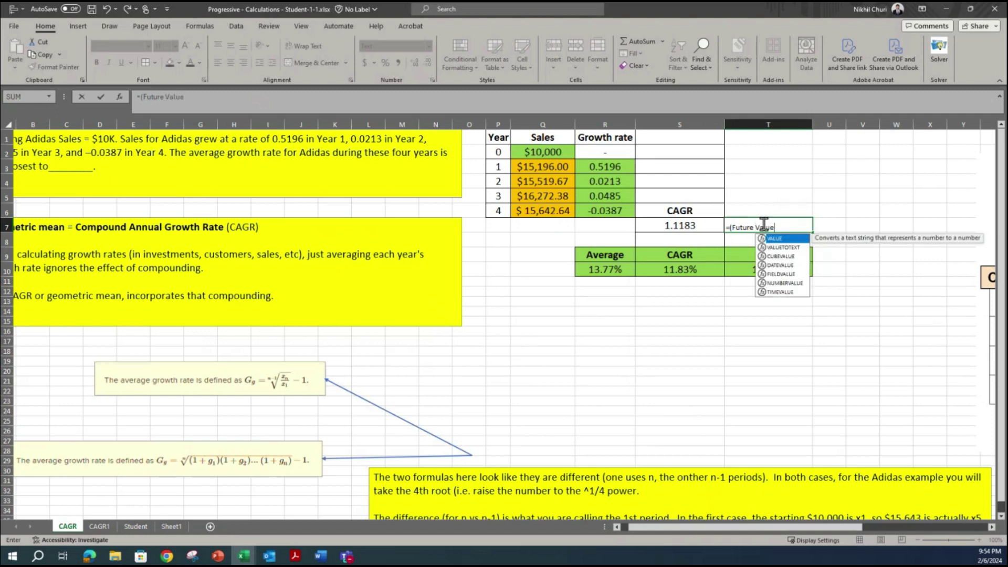
text( /)
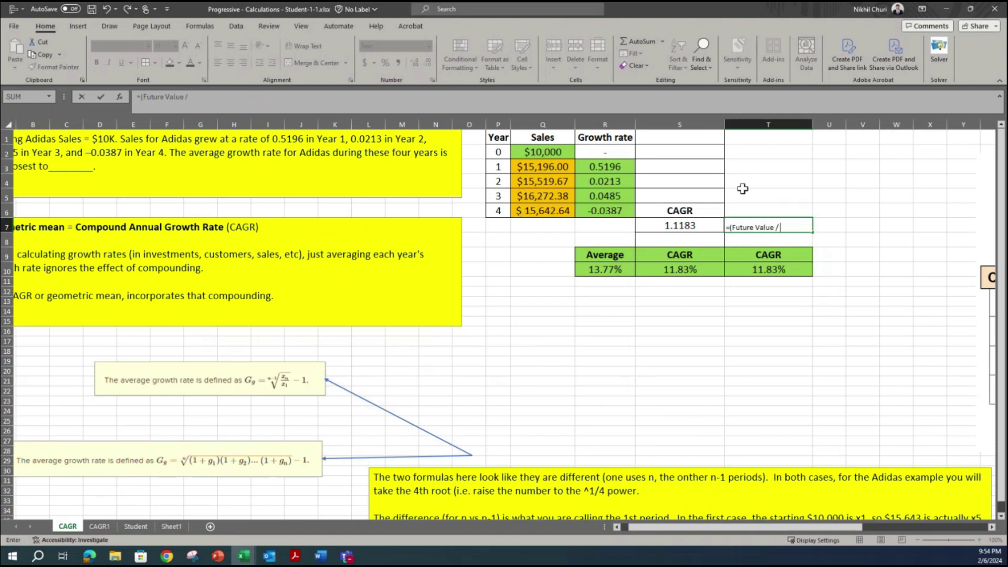
text(Present value)
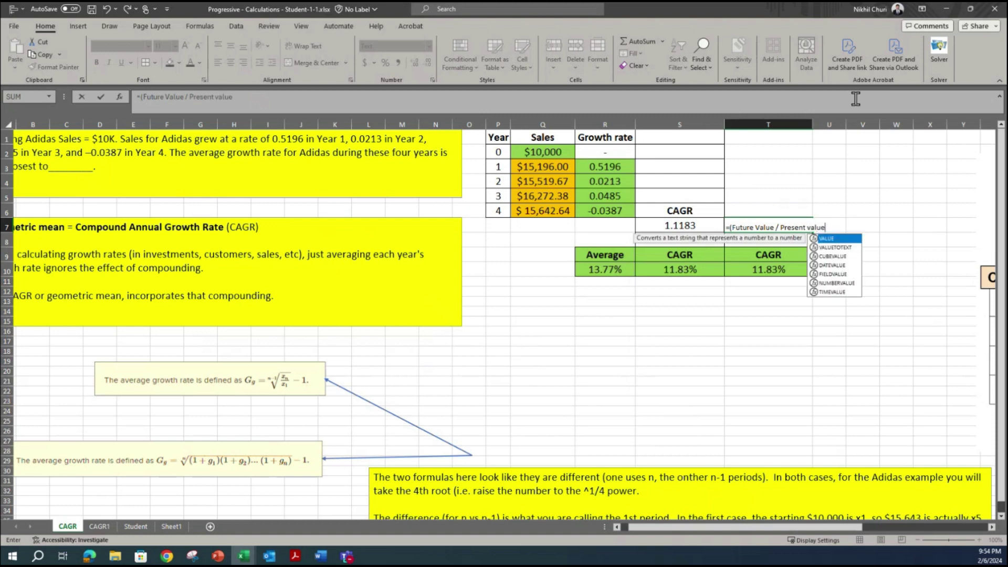
text())
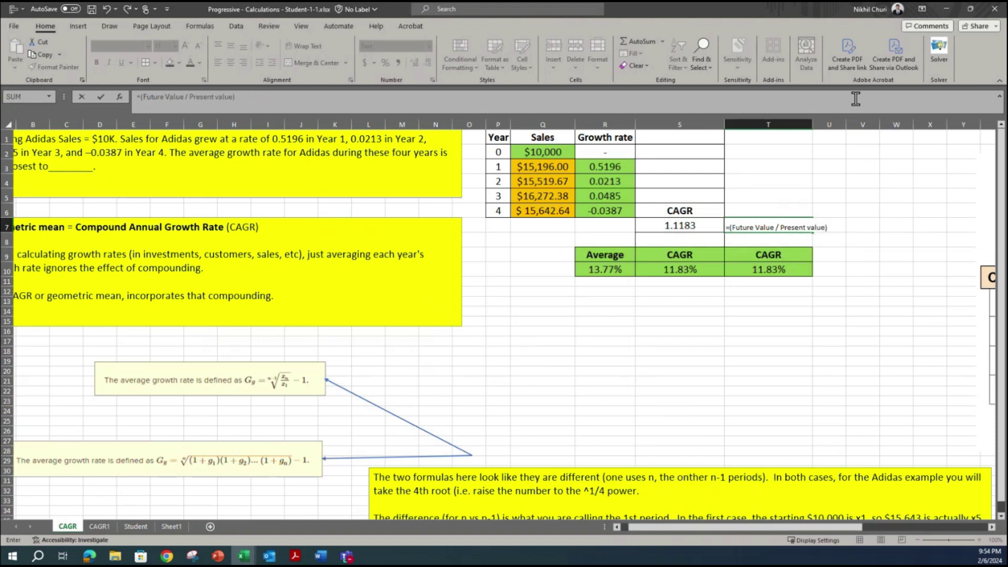
text(^(1/n-period)
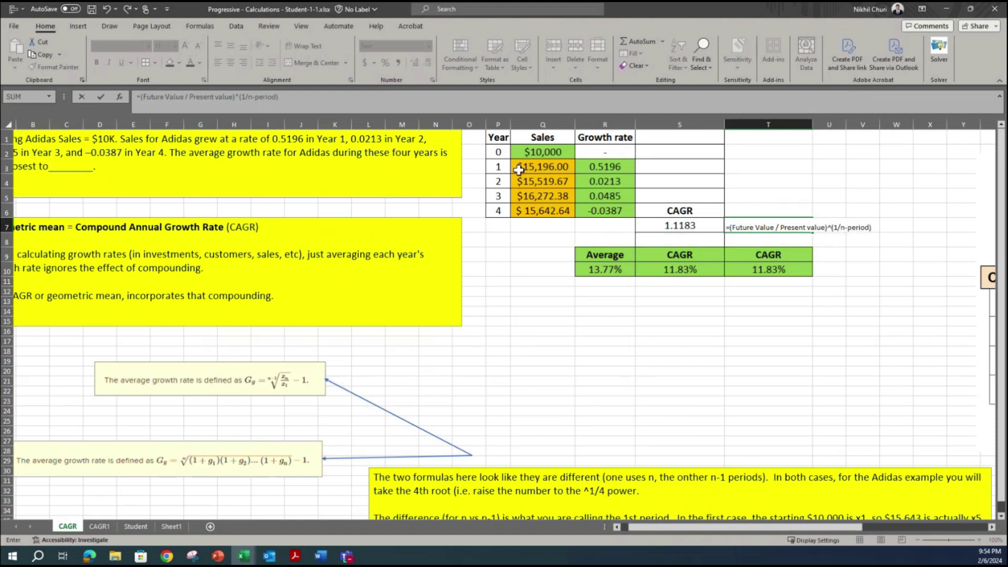
text())
- Enclose the generic formula in T7 in square brackets after the equals sign and append " - 1"
click(735, 223)
text([)
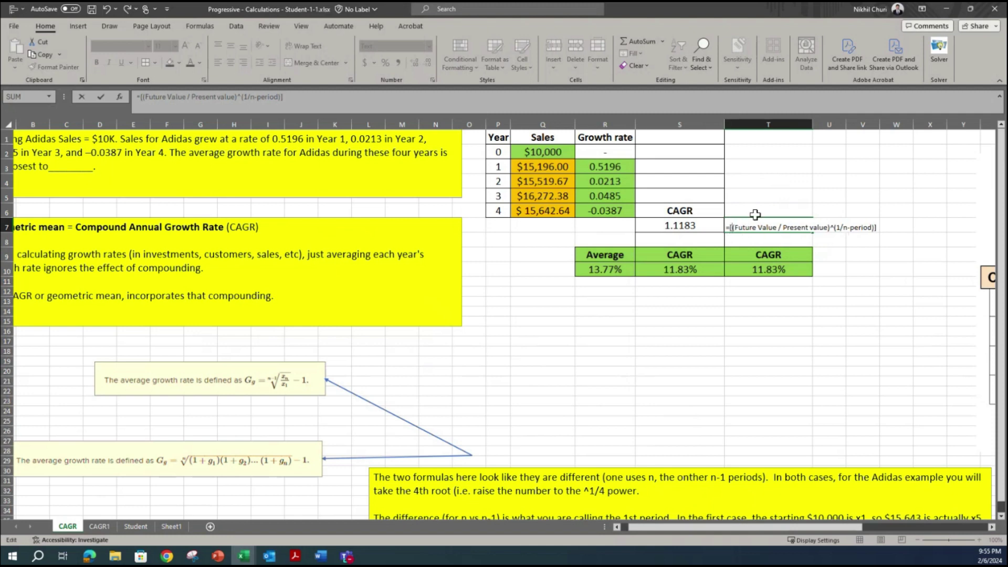
click(878, 227)
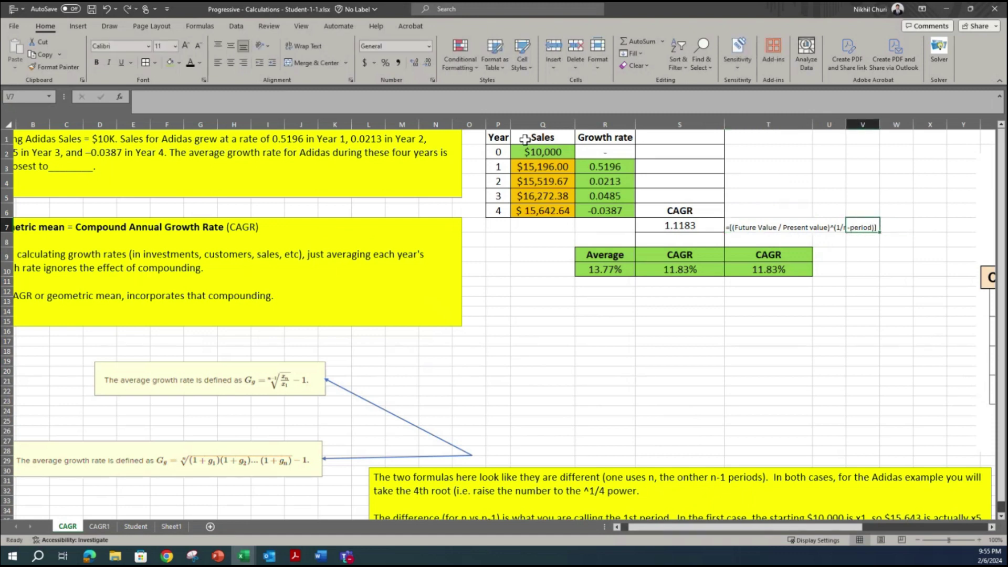
click(756, 226)
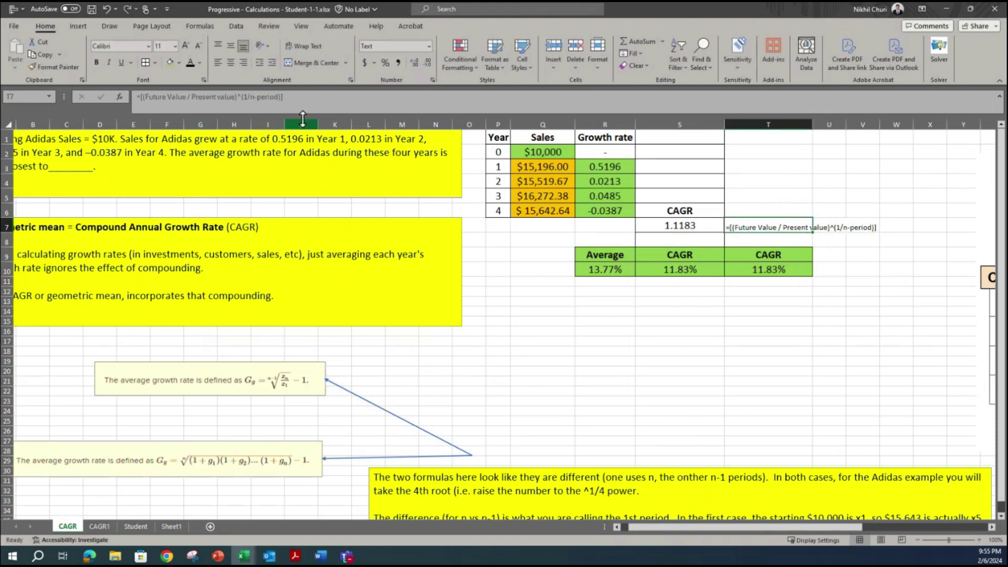
click(327, 97)
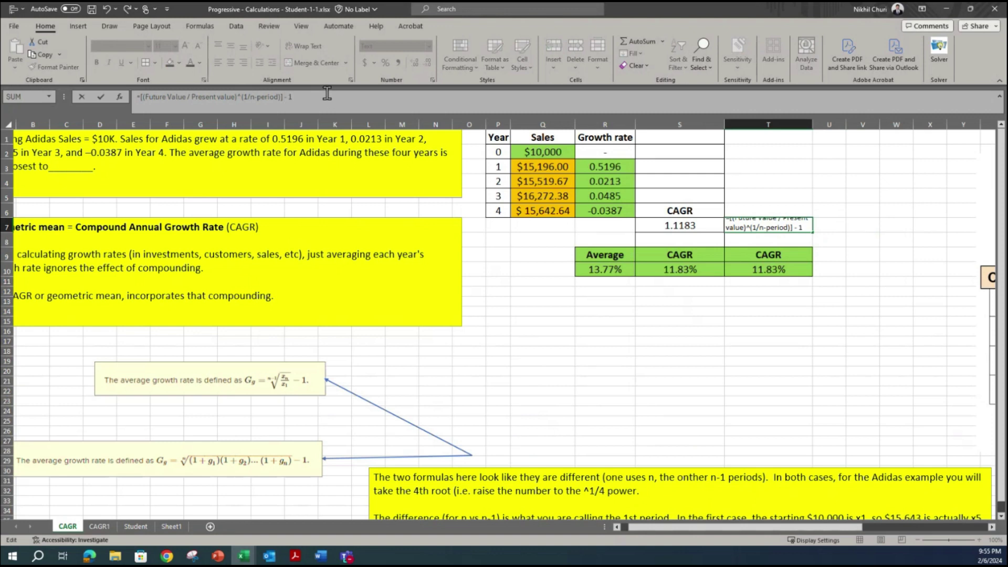
key(Return)
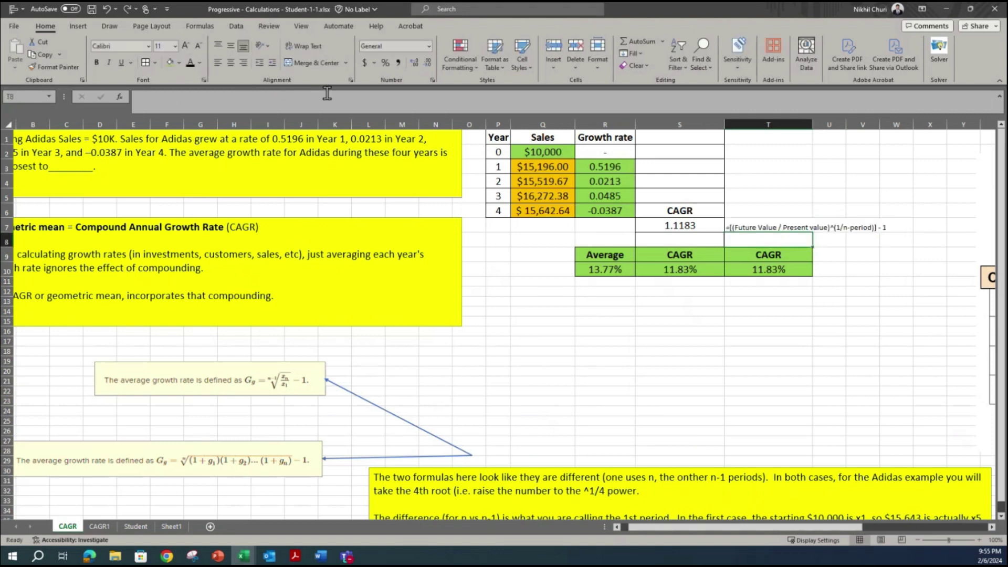
- Try to change the CAGR formula in S7 to =[(Q6/Q2)^(1/4)]-1
click(665, 225)
click(266, 96)
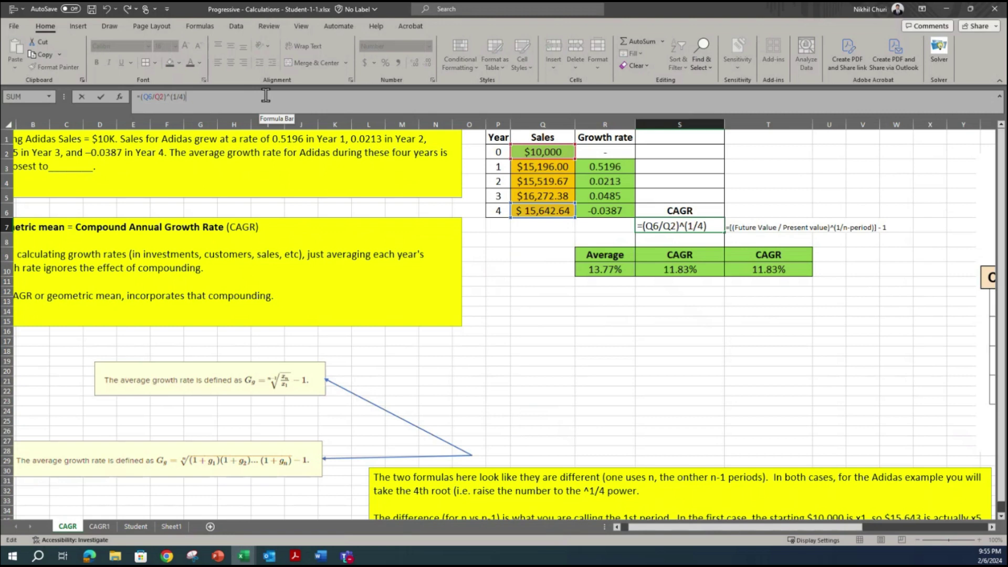
text(]-1)
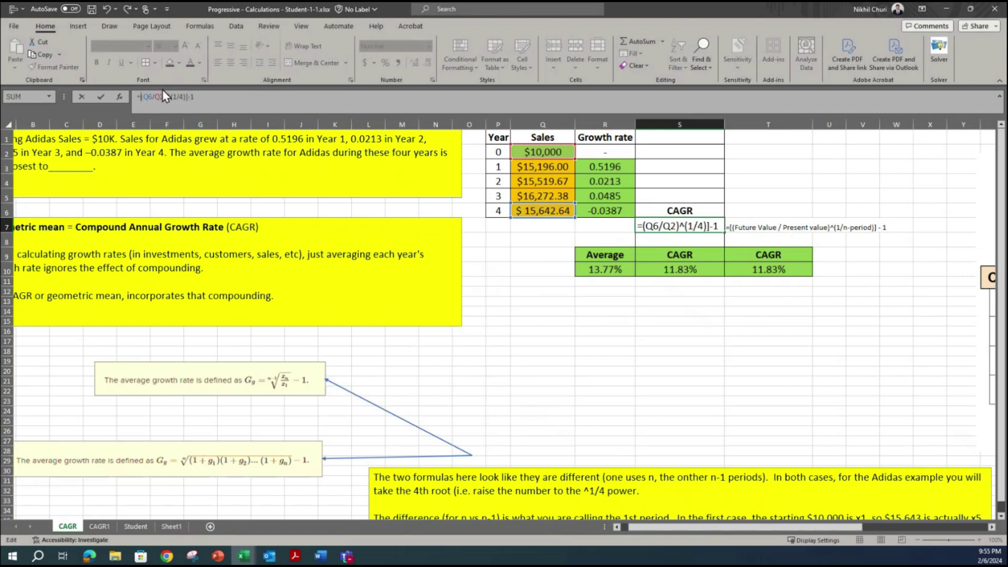
key(Home)
key(Right)
text([)
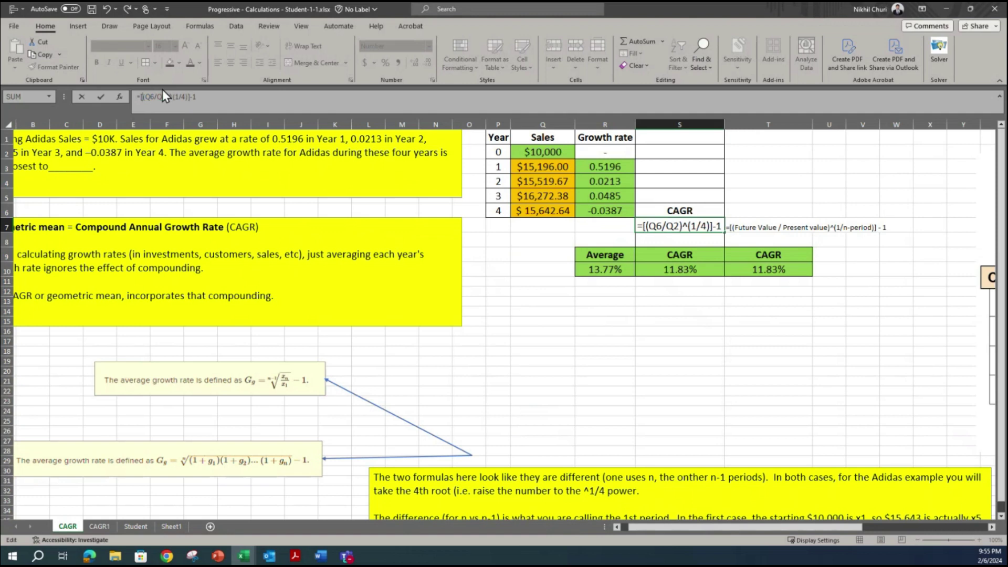
key(Return)
- Replace the square brackets in the S7 formula with parentheses and enter =((Q6/Q2)^(1/4))-1
click(511, 323)
key(BackSpace)
text())
key(Home)
key(Right)
key(Delete)
text(()
key(Return)
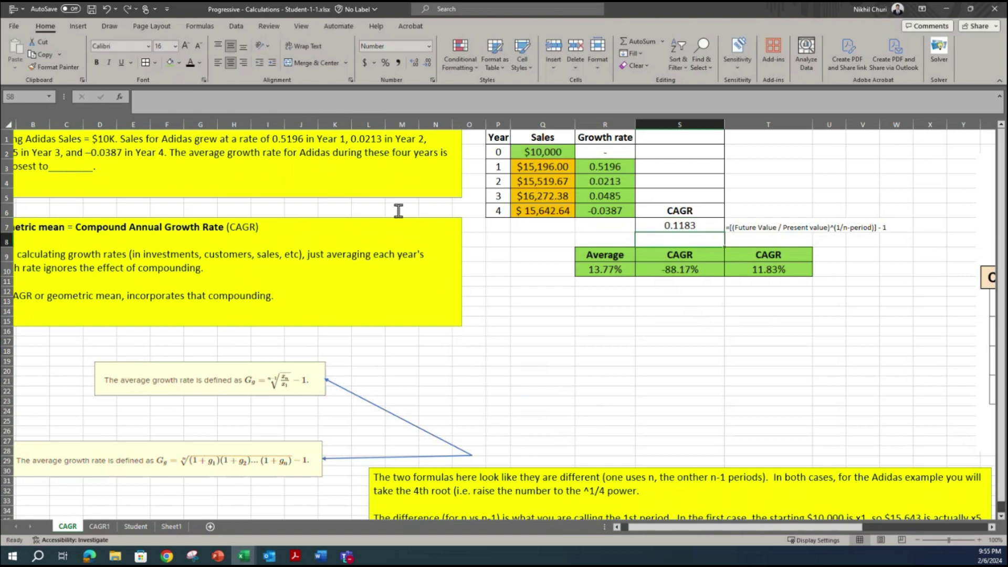
- Remove the subtraction of 1 from the CAGR formula in S10 so that it reads =S7
double_click(675, 269)
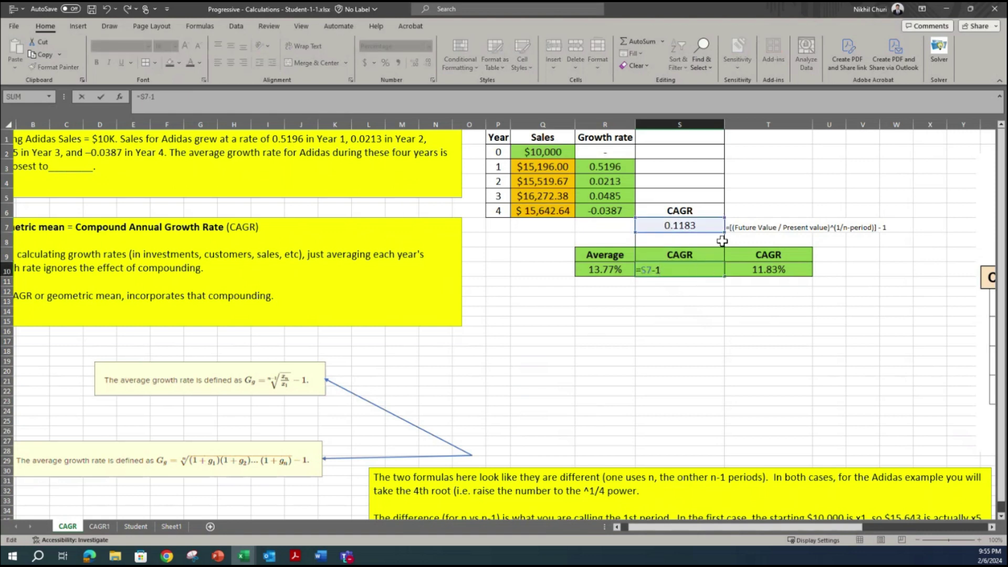
key(BackSpace)
key(BackSpace)
key(Return)
- Format the CAGR value in S7 as a percentage with two decimals
click(677, 223)
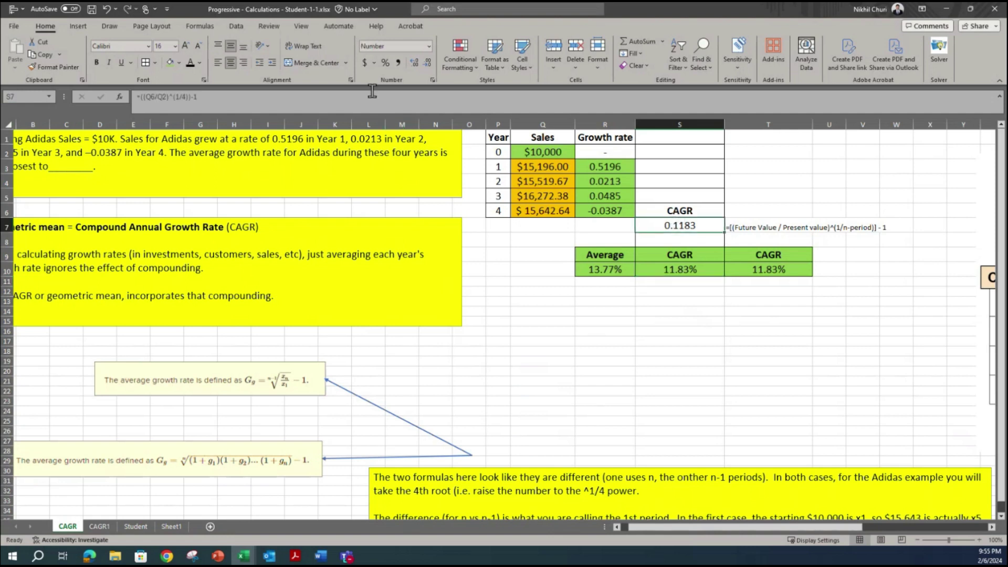
click(388, 64)
click(414, 63)
click(414, 62)
- Set the number format of U10, beside the RRI result, to Text
click(823, 271)
click(428, 46)
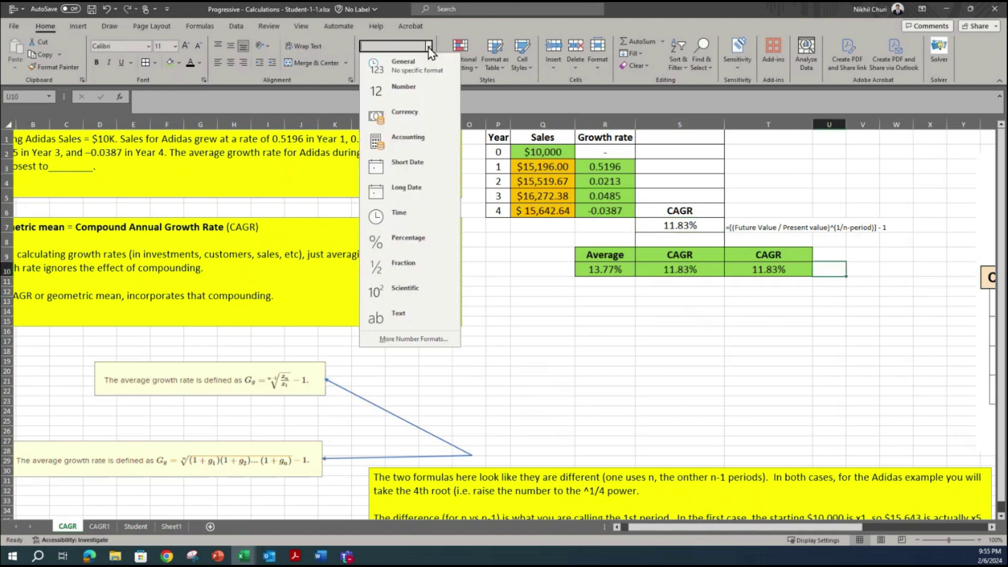
click(399, 321)
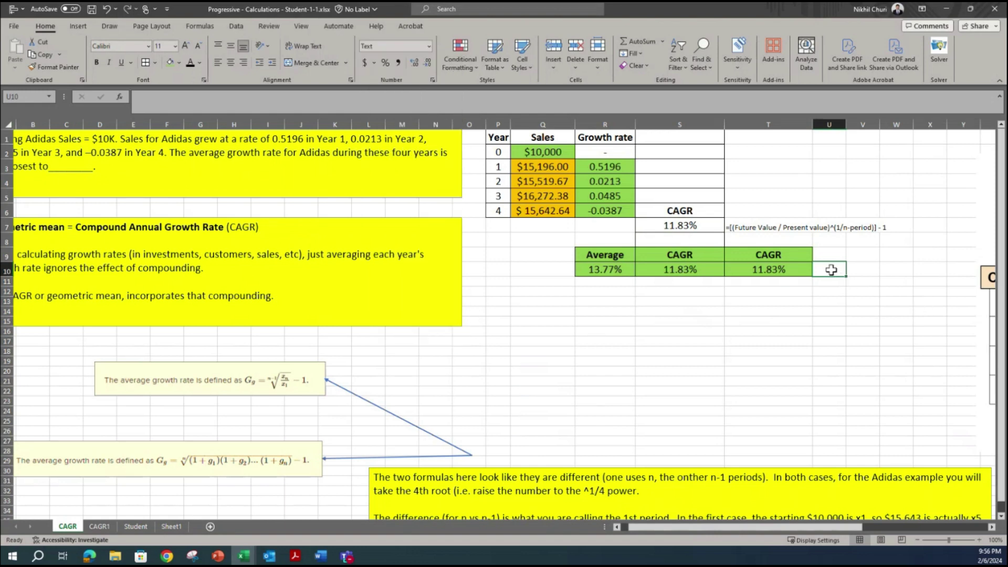
text(=)
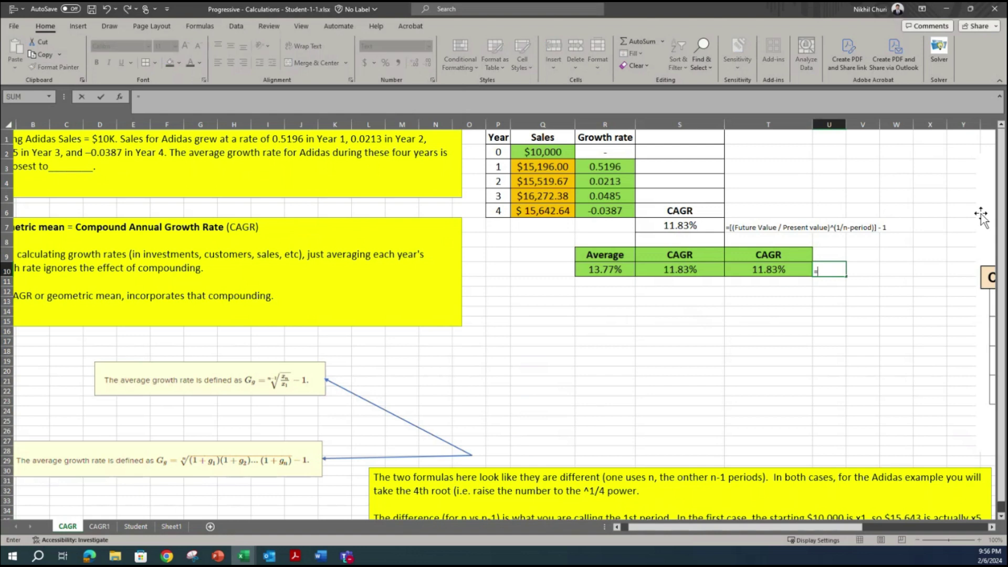
text(RR)
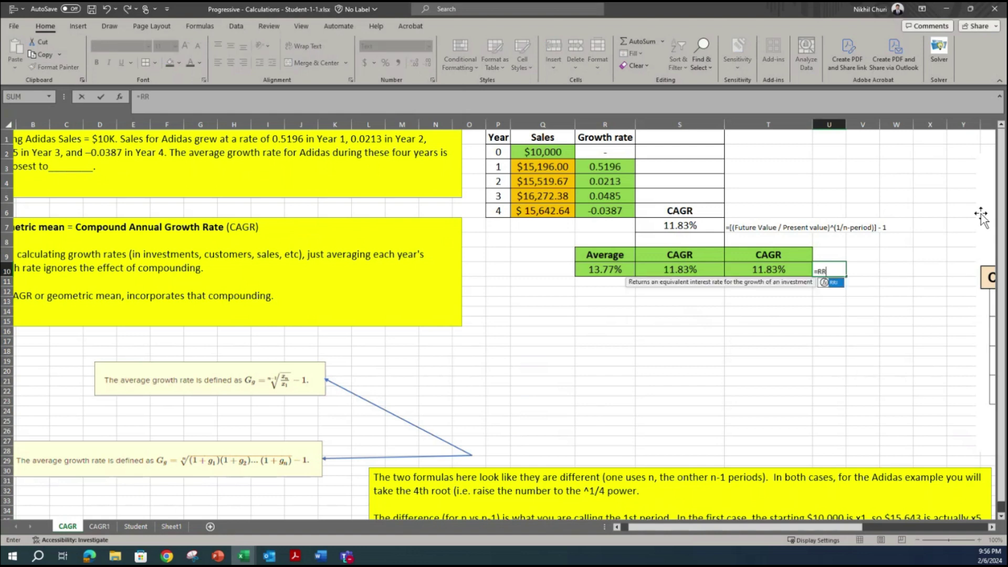
key(BackSpace)
key(BackSpace)
key(BackSpace)
key(Escape)
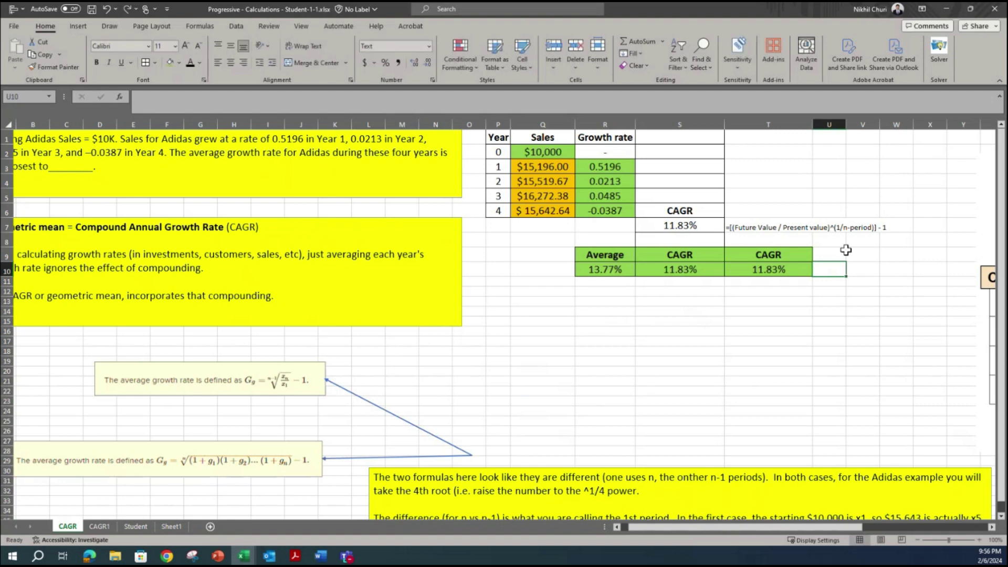
- Reapply the Text category to U10 through the Format Cells settings
click(428, 46)
click(387, 339)
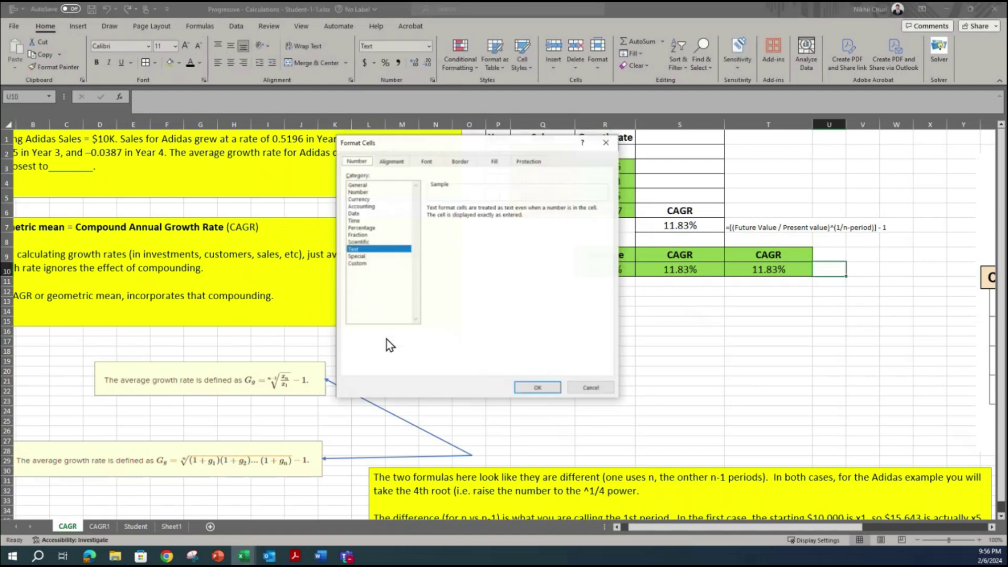
click(359, 250)
key(Return)
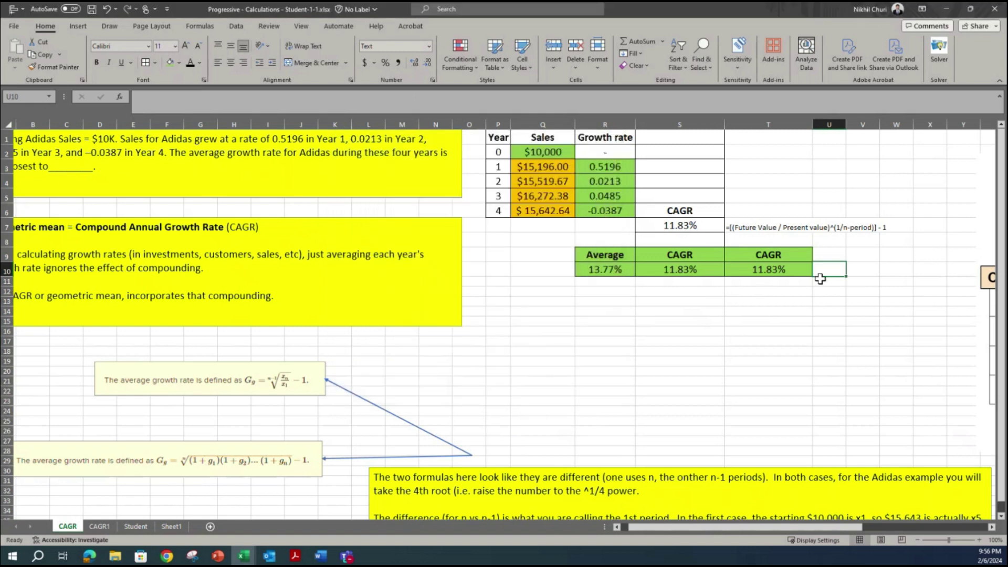
- Write the syntax note = RRI(n-period, present value, future value) in U10
text(=)
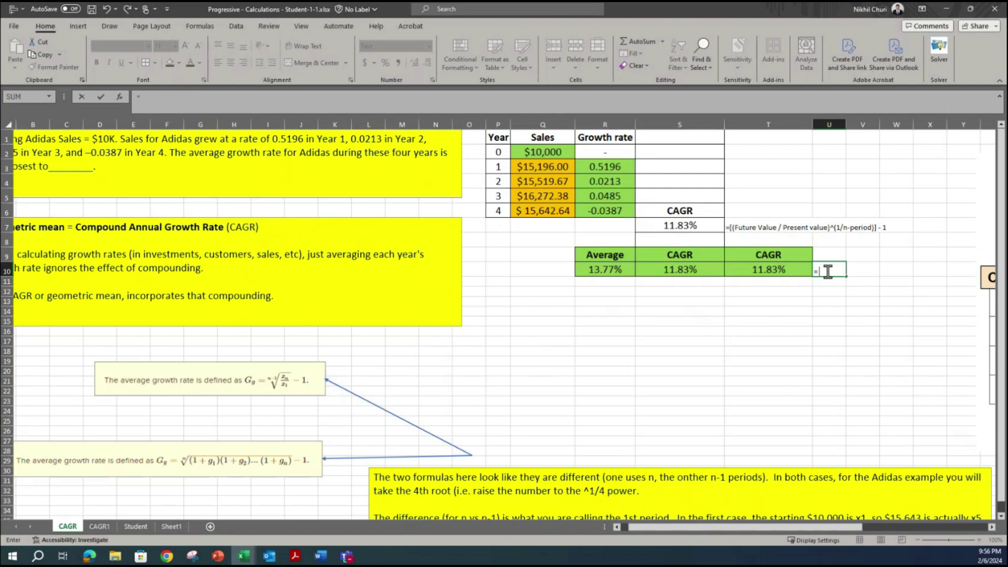
text(RRI)
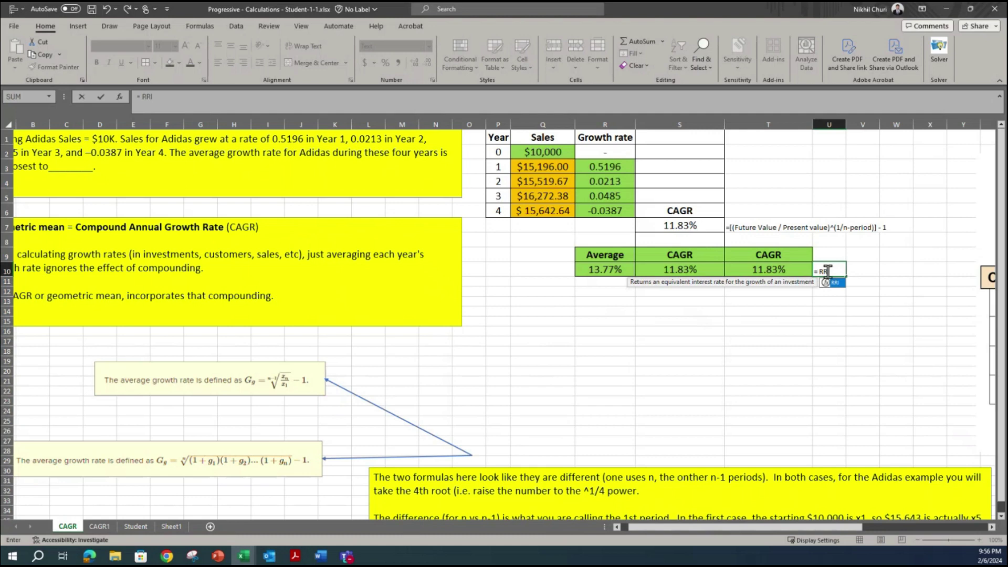
text((n)
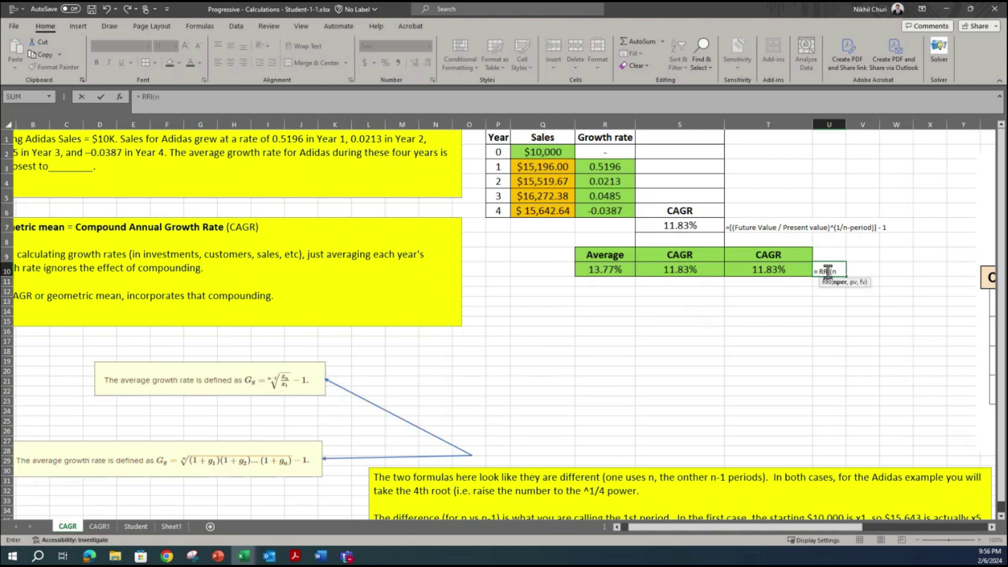
text(-peri)
text(od, pr)
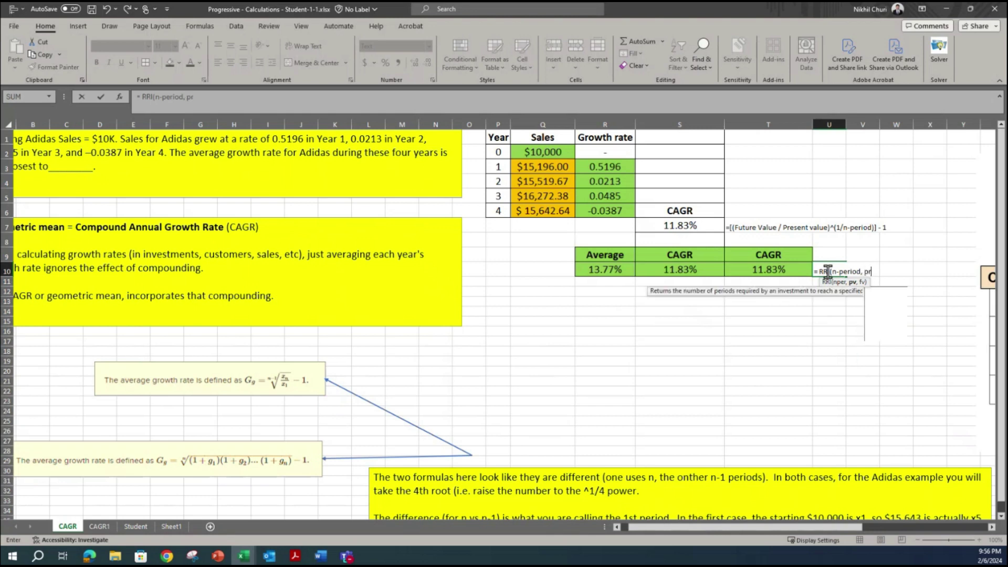
text(esent value)
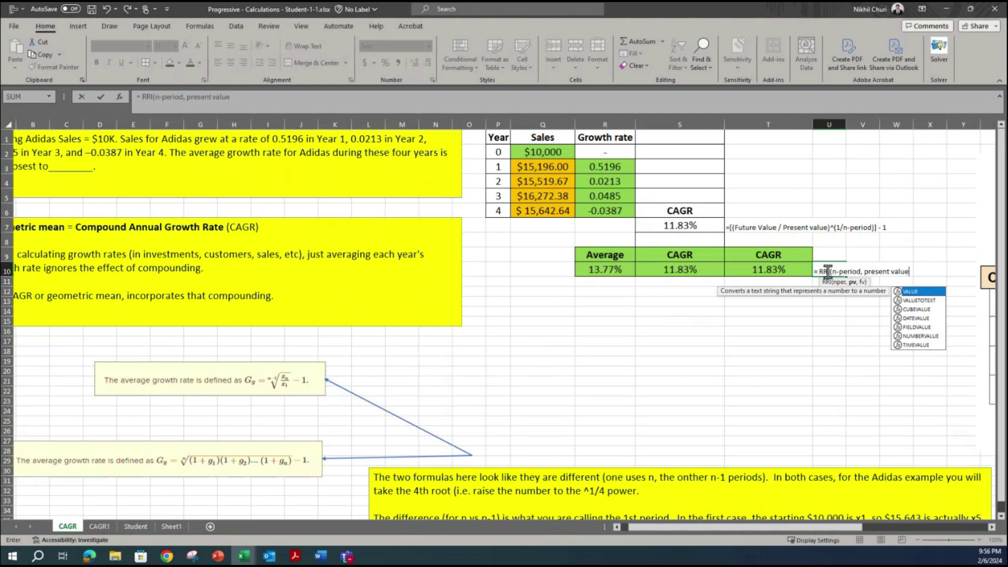
text(, fut)
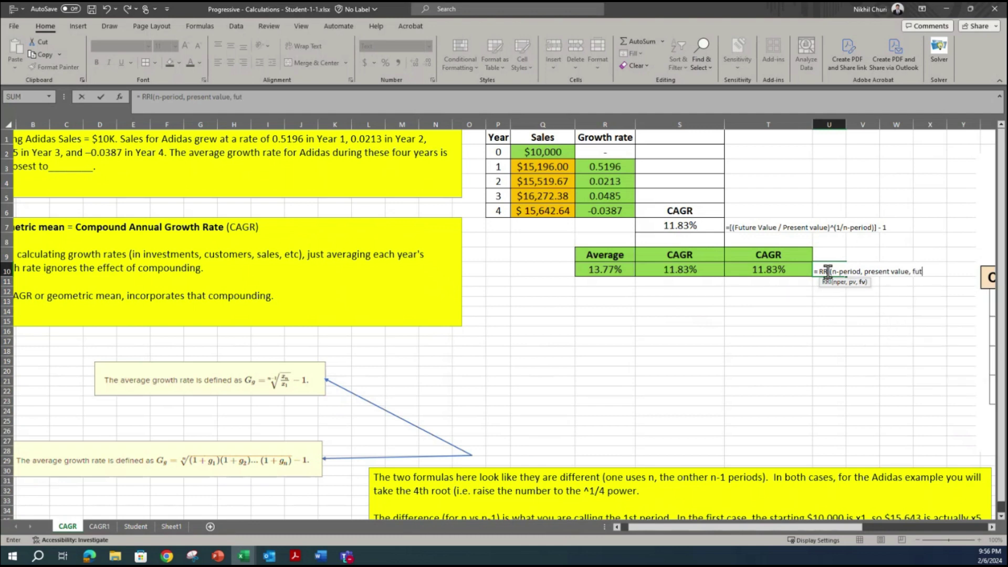
text(ure value)
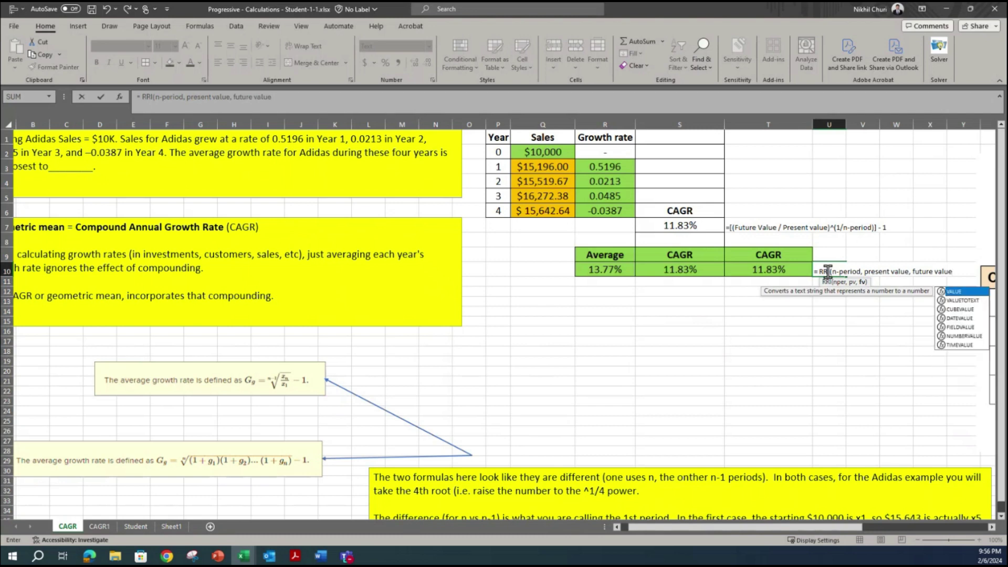
text())
- Remove the space after the equals sign in the U10 note so that it starts with =RRI
click(821, 274)
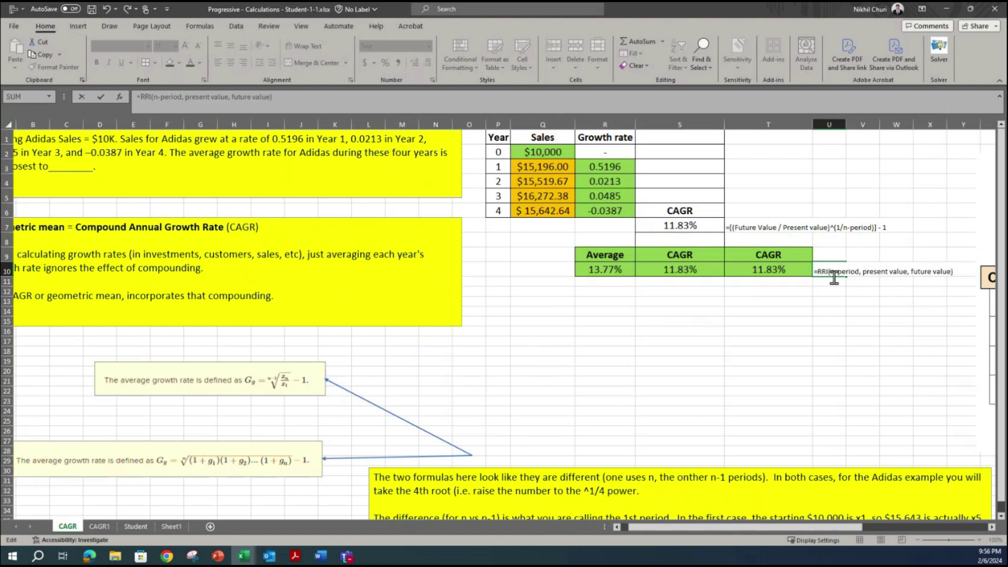
click(864, 310)
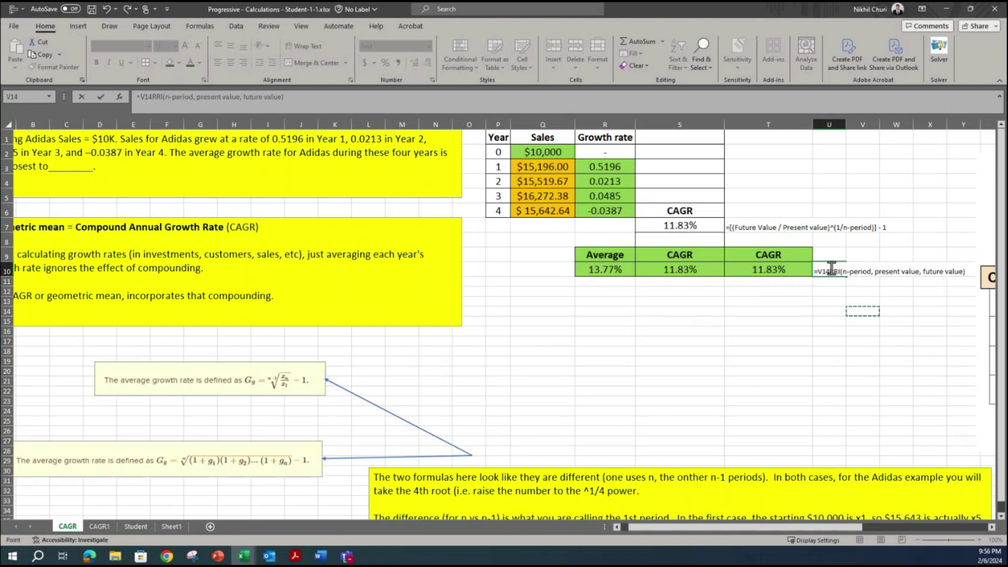
key(BackSpace)
key(BackSpace)
key(BackSpace)
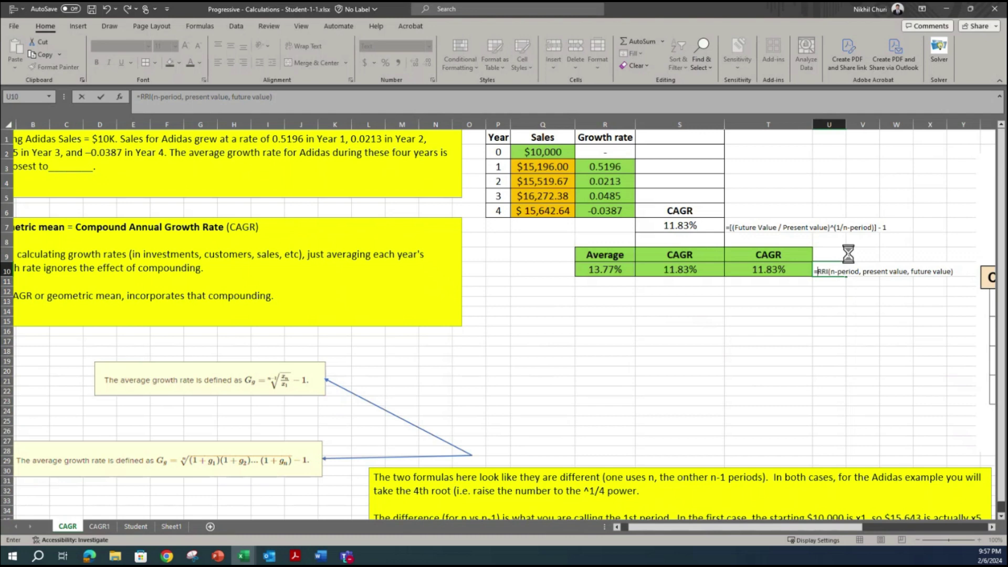
- Copy the full RRI note text out of U10 and cancel the cell entry
key(shift+End)
key(End)
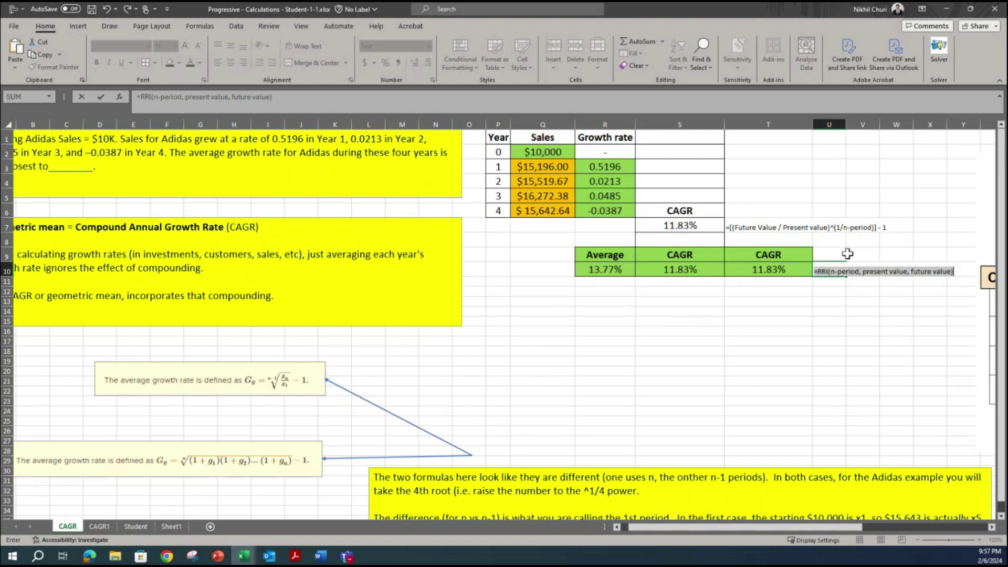
key(shift+Home)
key(ctrl+c)
key(Escape)
click(801, 290)
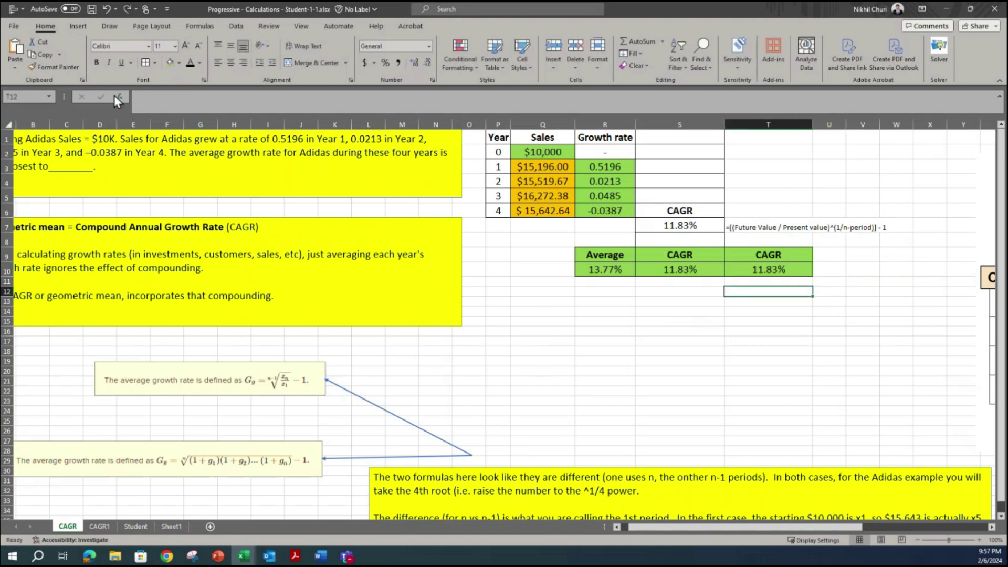
- Insert a text box beside the RRI result in T10, containing =RRI(n-period, present value, future value), and align it with row 10
click(79, 25)
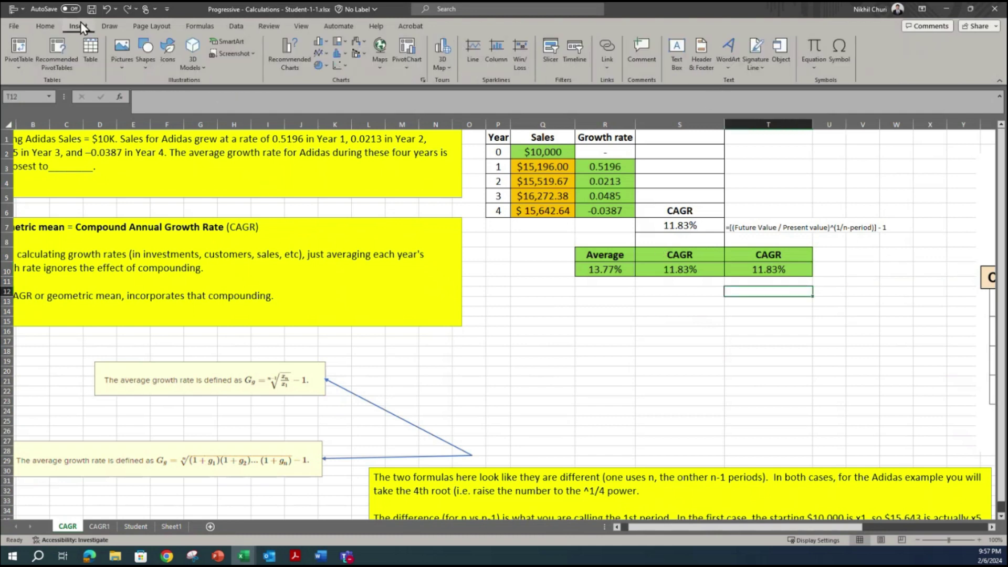
click(678, 50)
drag(821, 269, 951, 307)
key(ctrl+v)
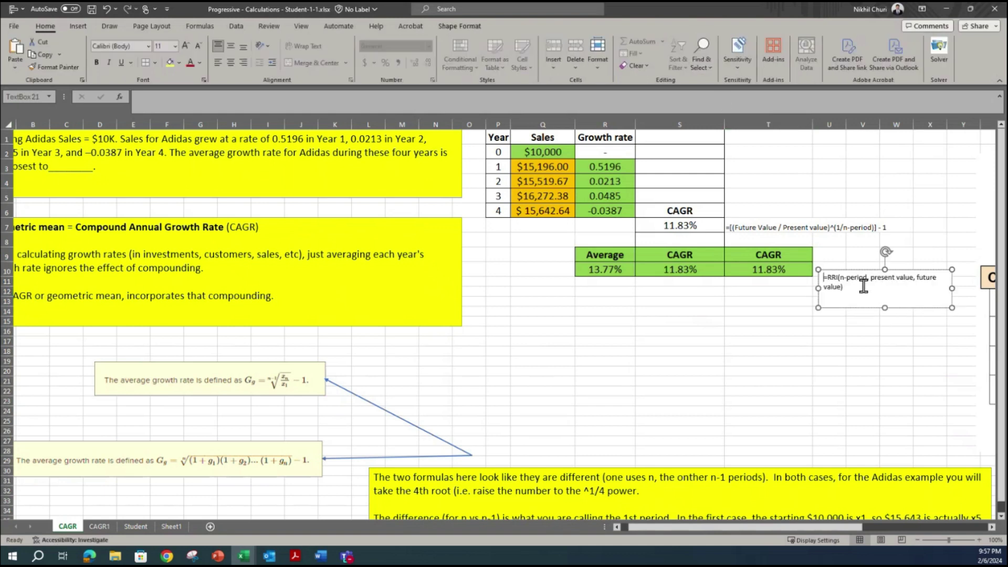
text())
mouse_move(844, 267)
mouse_down()
mouse_move(801, 273)
mouse_move(844, 258)
mouse_up()
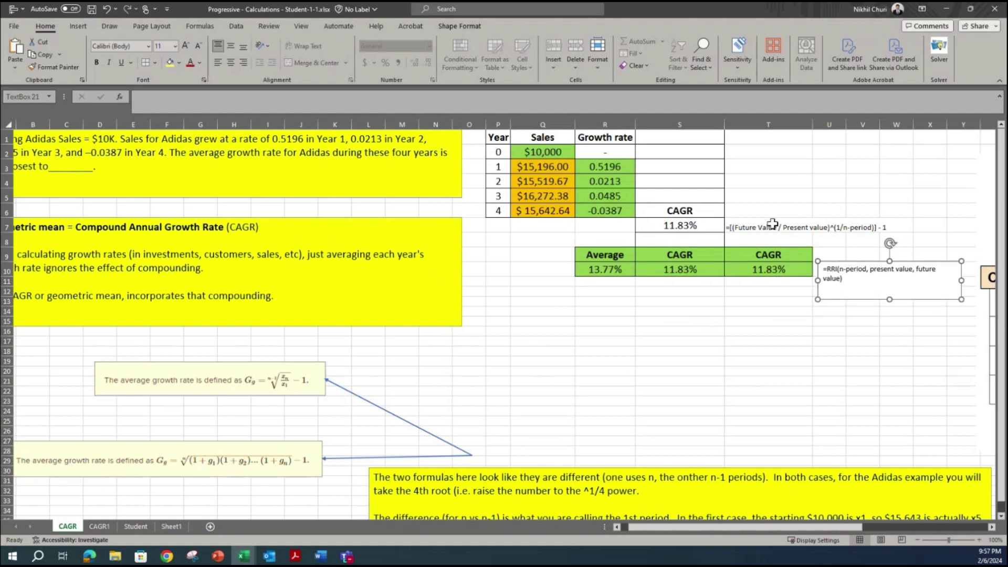
- Insert a second text box below the CAGR value in S10 and paste the copied RRI note into it
click(772, 225)
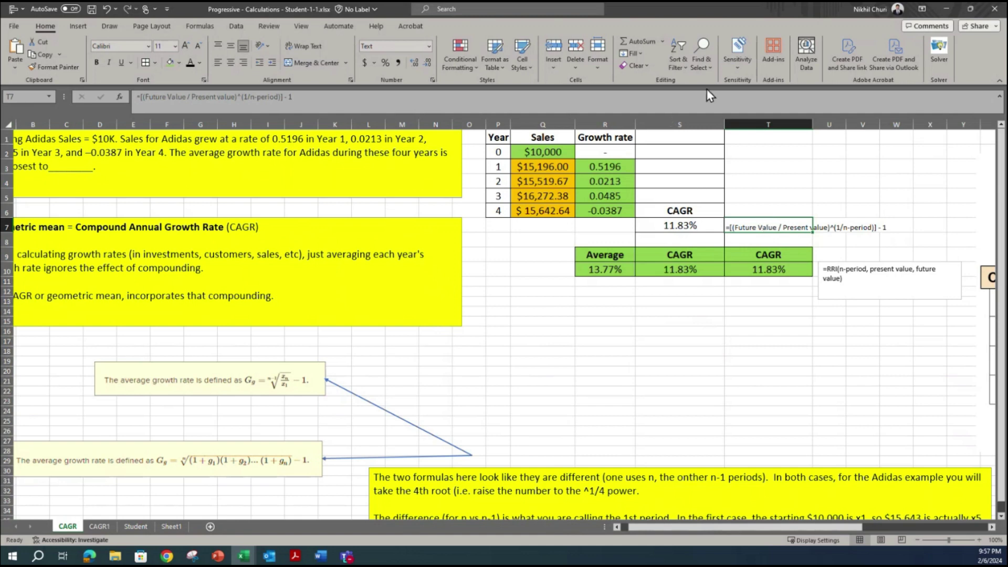
click(77, 27)
click(677, 52)
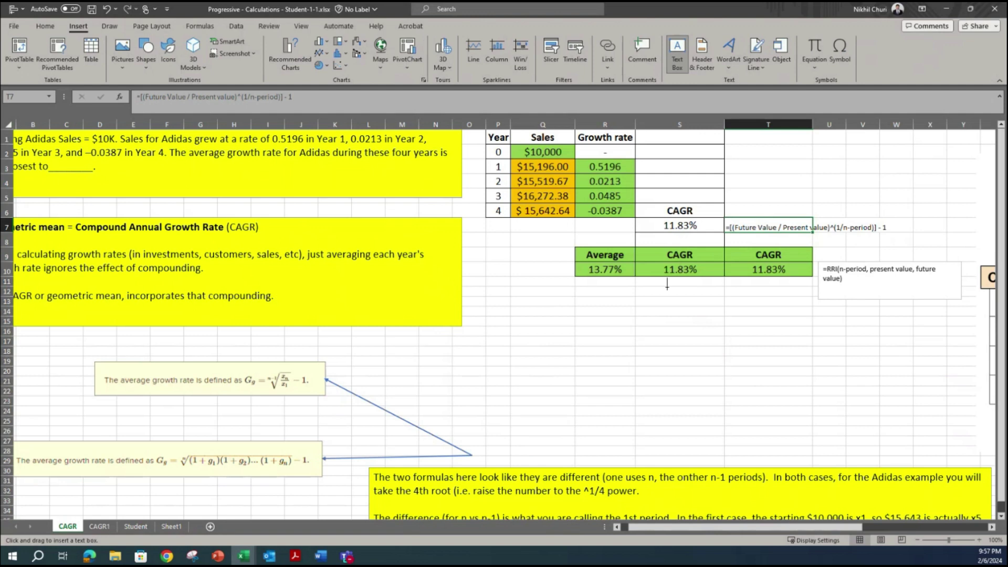
drag(652, 283, 751, 342)
text(=RRI(n-period, present value, future value))
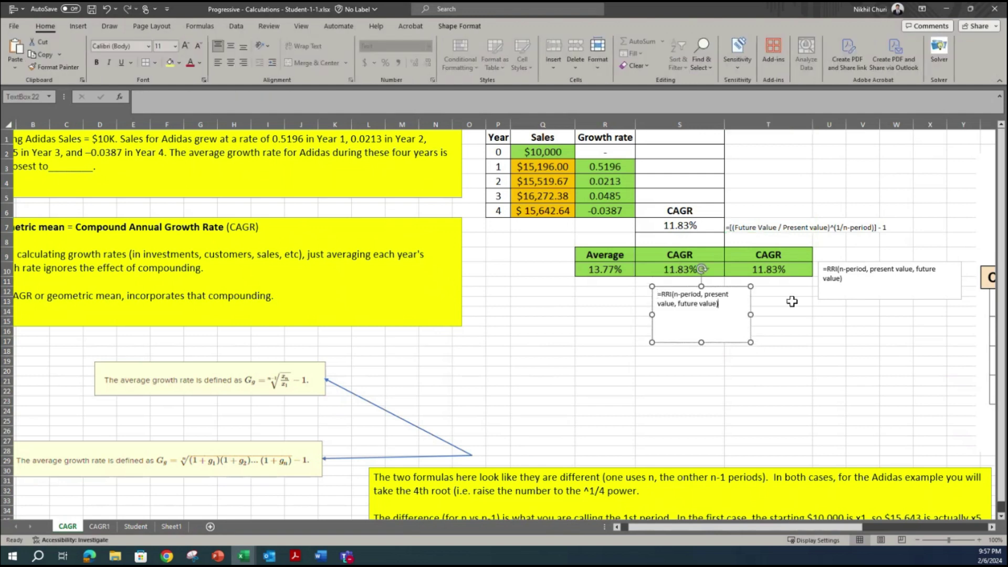
- Move the T7 note =[(Future Value / Present value)^(1/n-period)] - 1 into the text box below S10, replacing its text
click(779, 225)
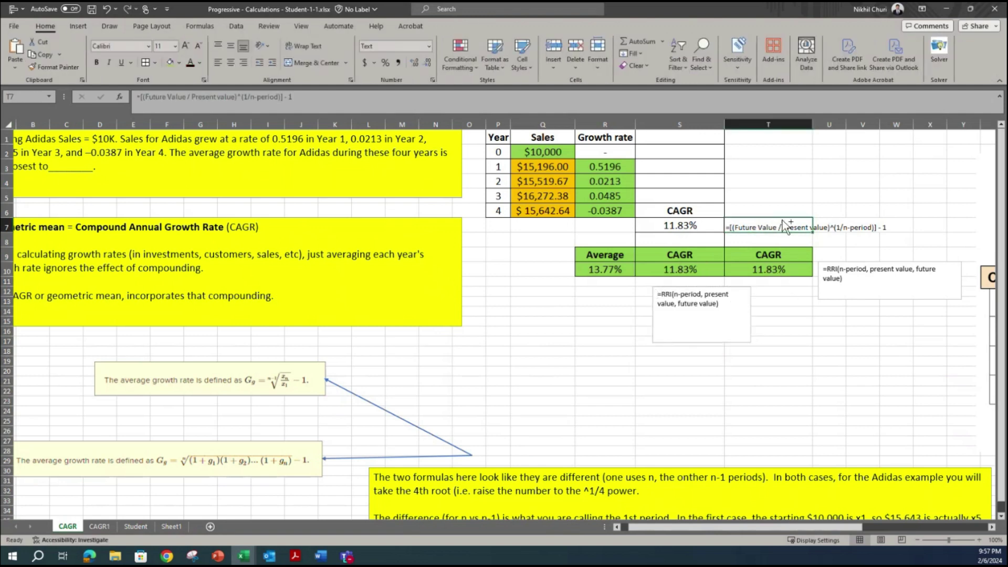
key(ctrl+c)
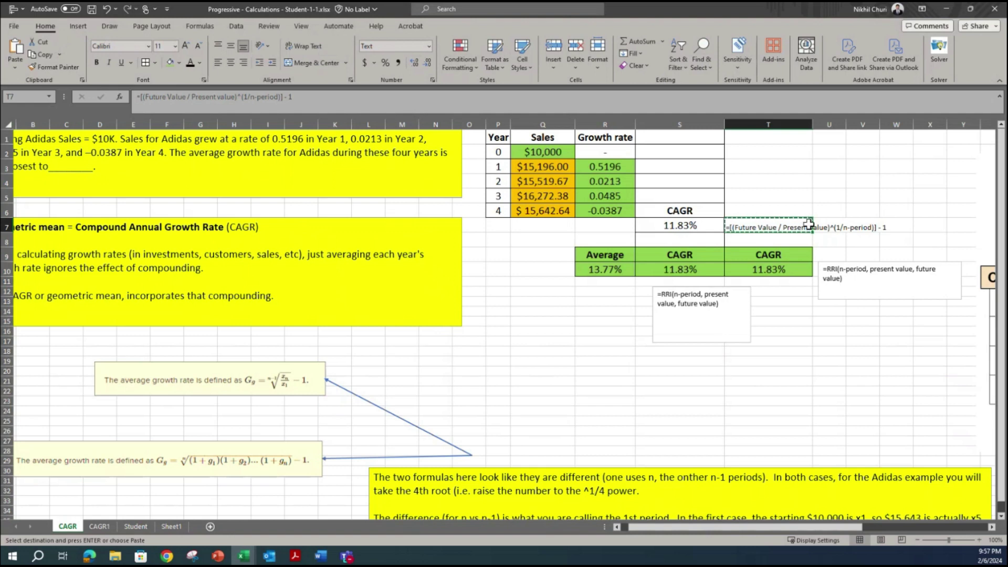
drag(375, 97, 78, 101)
key(Delete)
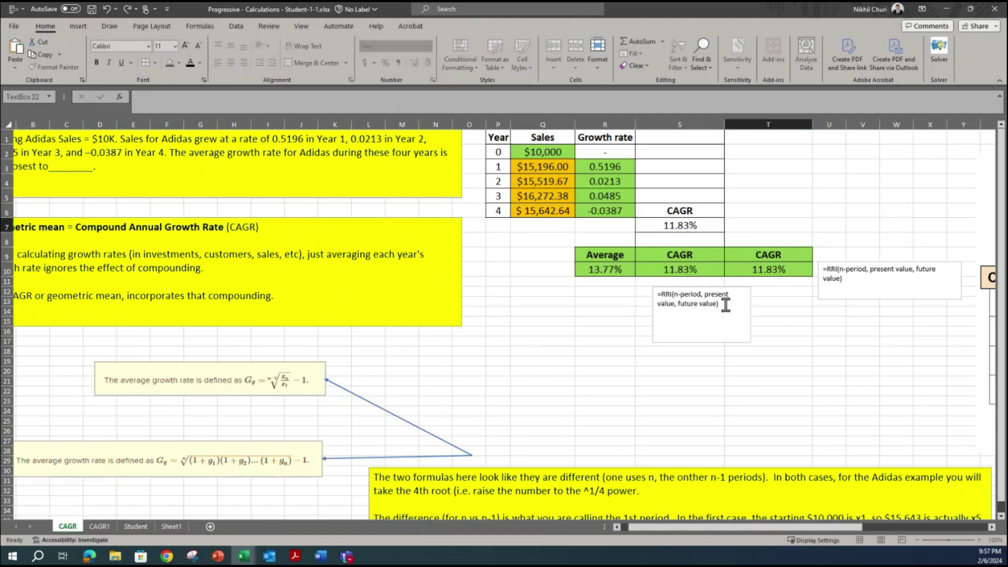
drag(726, 306, 559, 283)
key(ctrl+v)
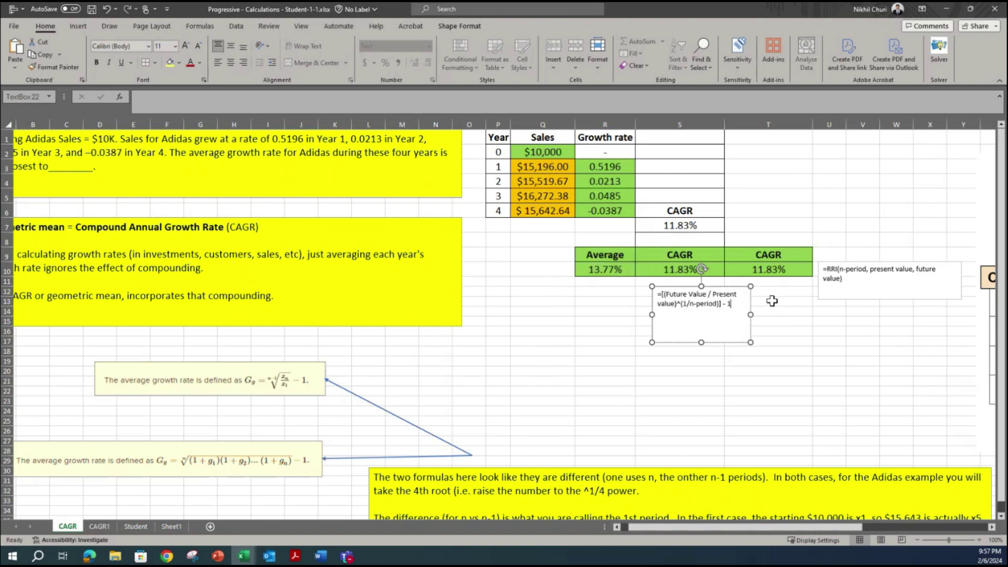
- Shorten the root formula text box to fit its two lines and place it directly under the CAGR value in S10
drag(701, 343, 701, 307)
click(840, 187)
click(714, 290)
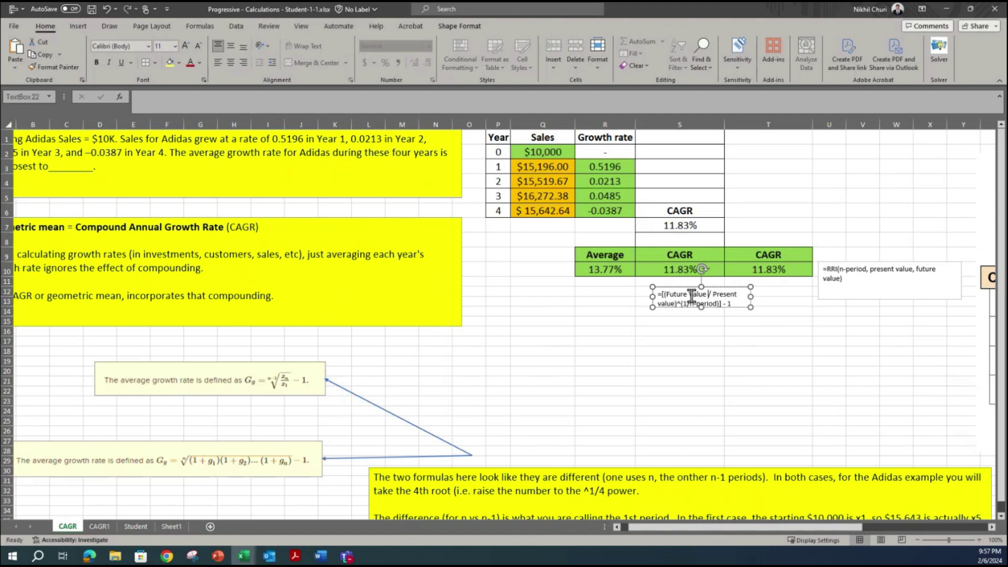
drag(701, 307, 704, 321)
drag(719, 286, 712, 278)
- Move the RRI text box slightly down and left, to just below row 10 at the edge of column T
click(861, 277)
drag(848, 261, 842, 272)
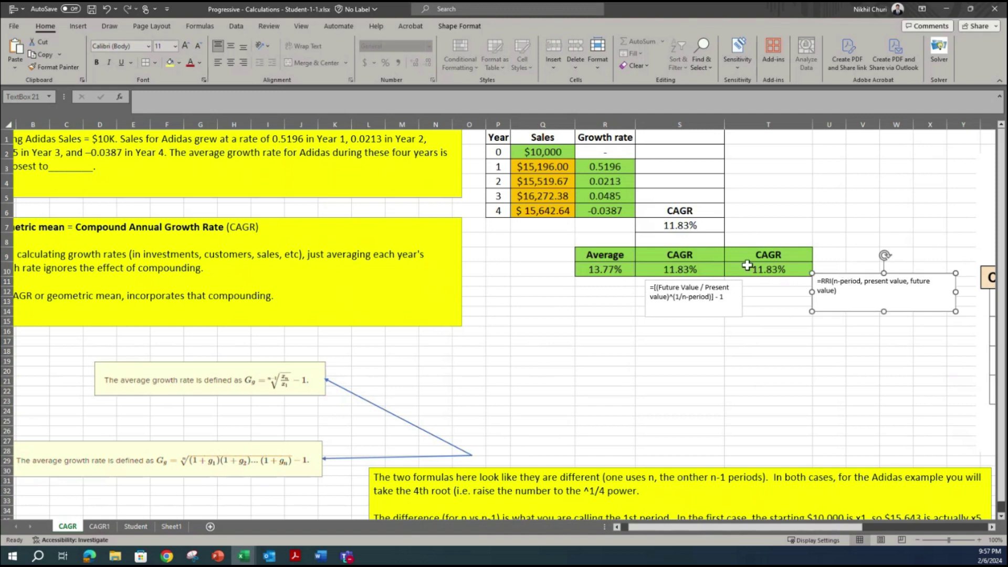
click(852, 240)
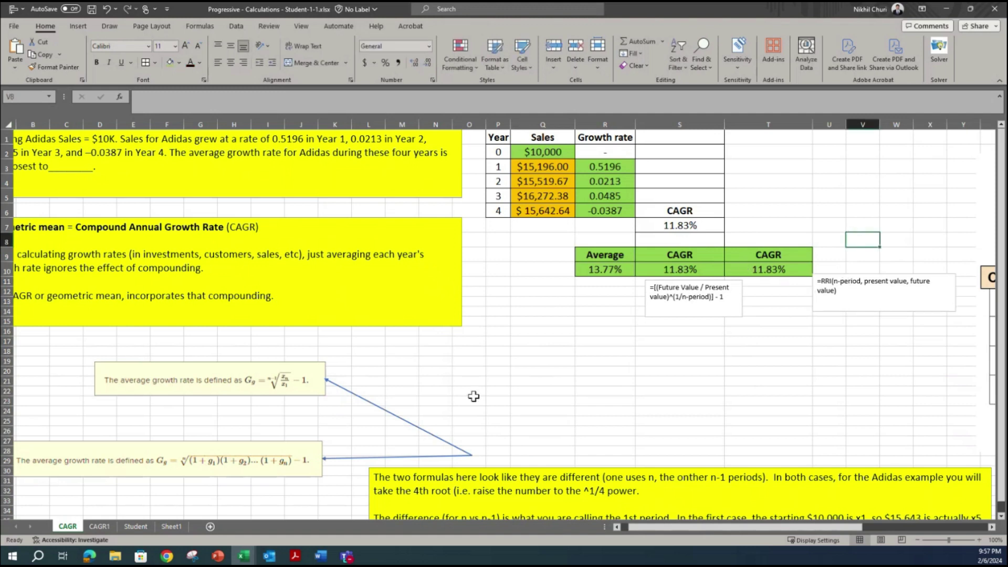
drag(692, 526, 688, 527)
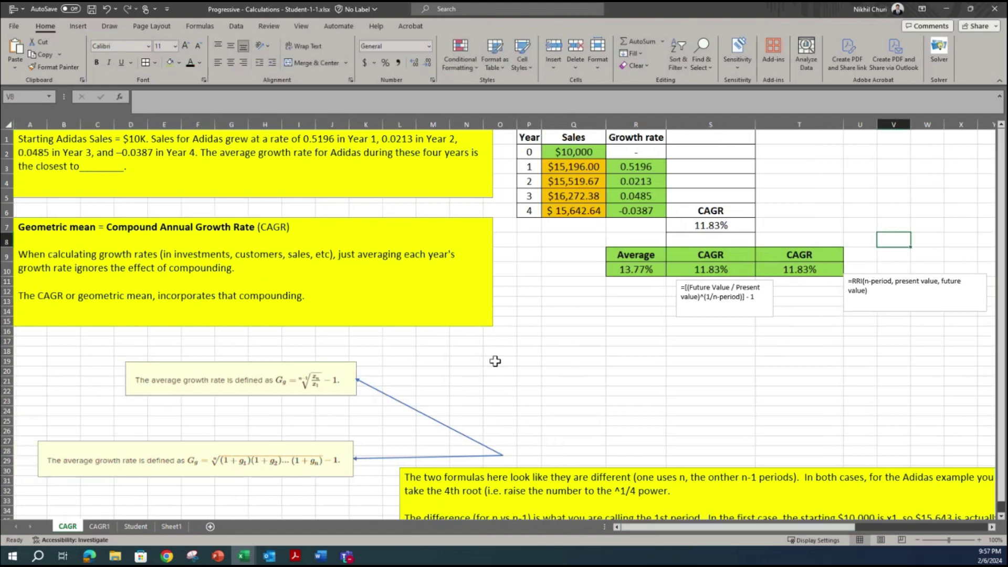
- Open the Student sheet and examine the auto insurance groups, their 2018 market shares and total, and the yearly shares from 2000
click(135, 526)
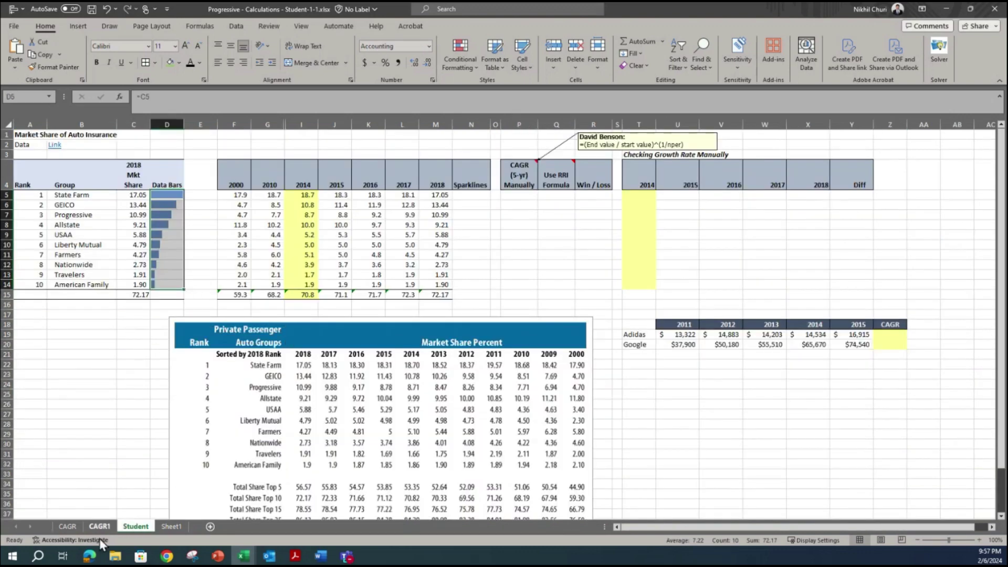
click(66, 526)
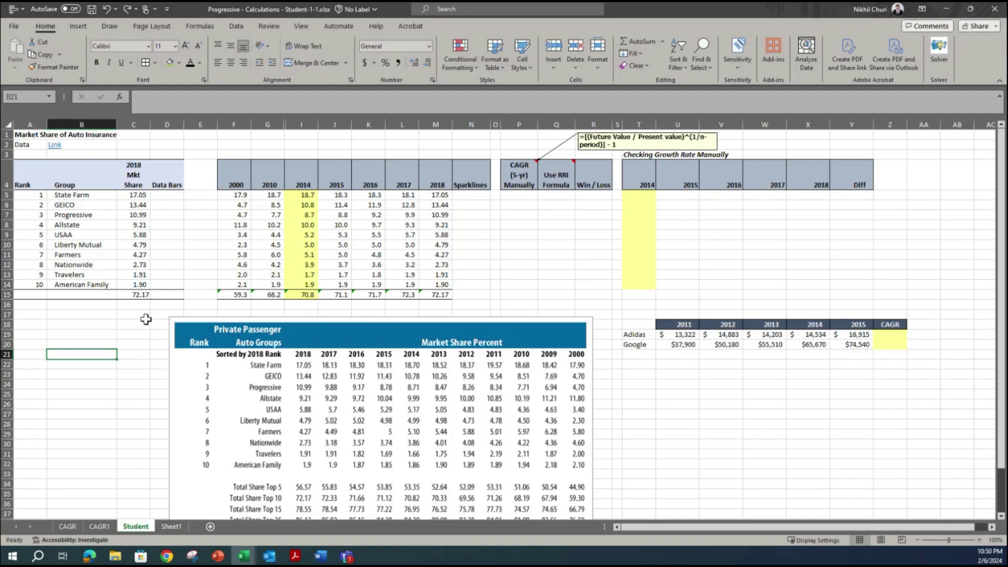
click(123, 335)
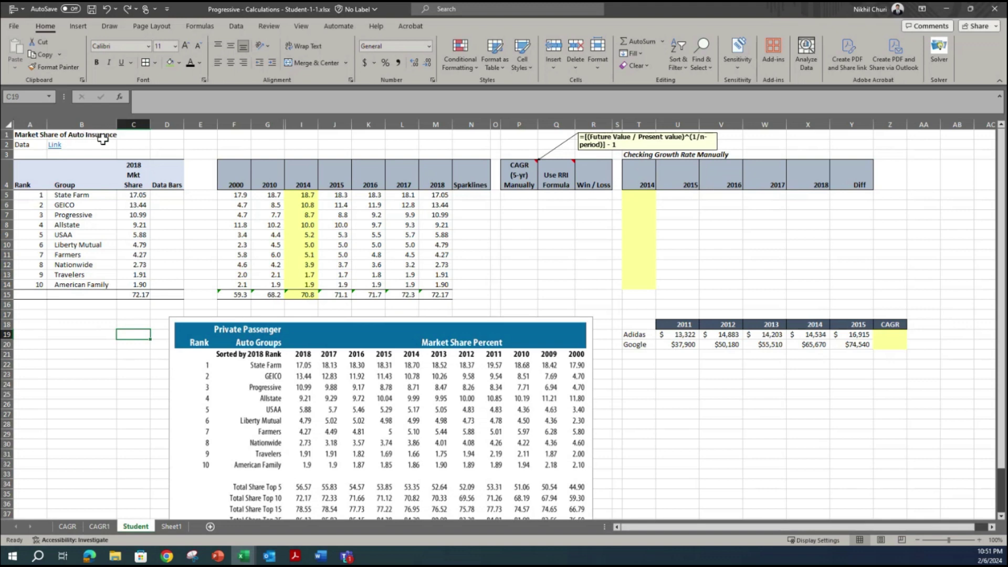
click(93, 195)
drag(93, 195, 105, 286)
click(152, 253)
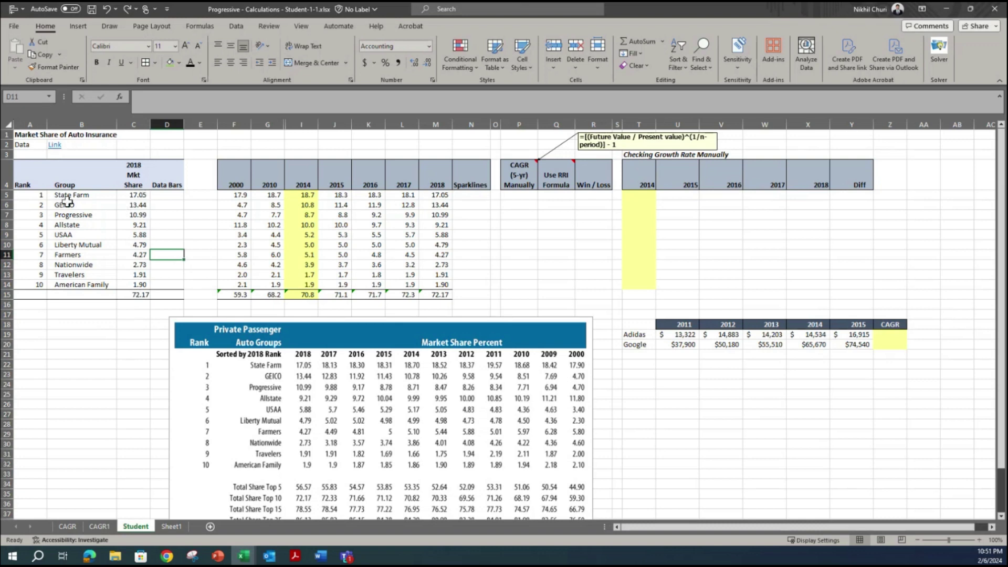
drag(139, 194, 139, 295)
click(139, 294)
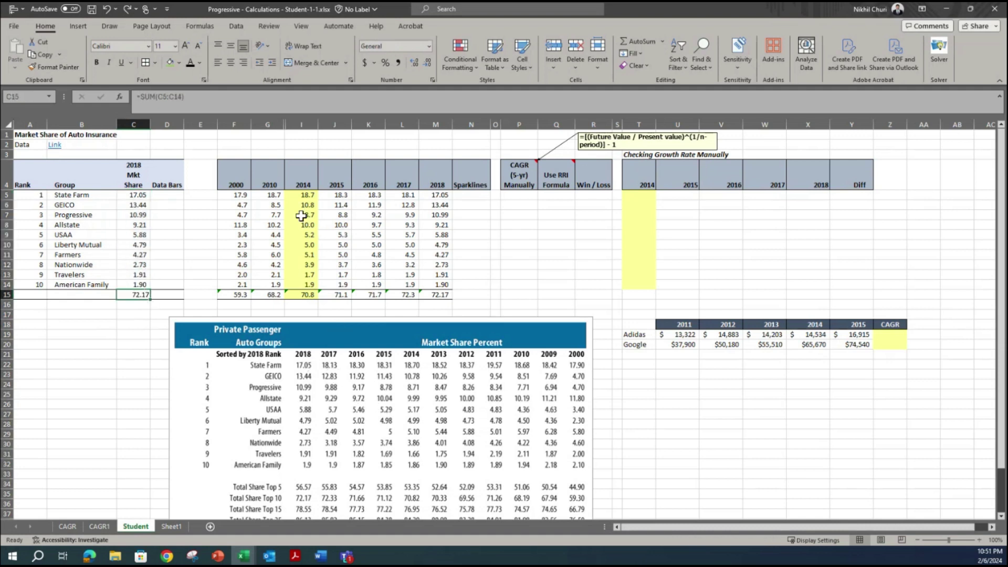
click(229, 208)
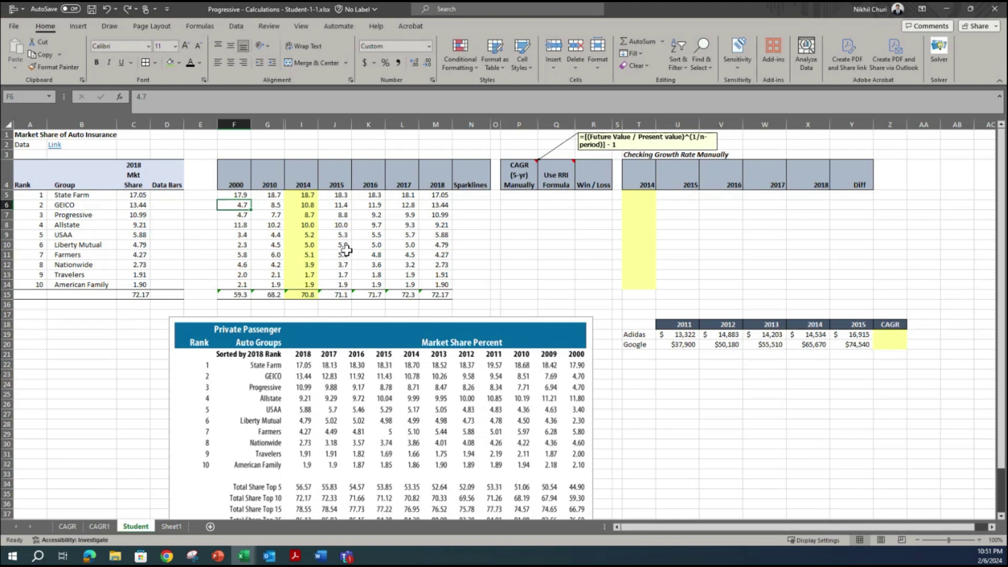
click(232, 194)
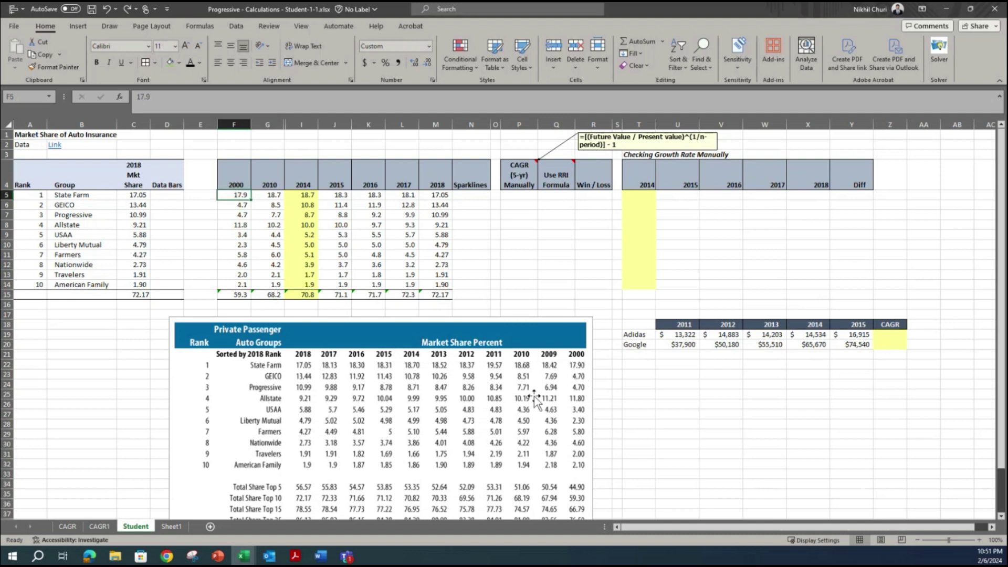
- Format State Farm's 2010 share in G5 with the comma style and one decimal place
click(277, 195)
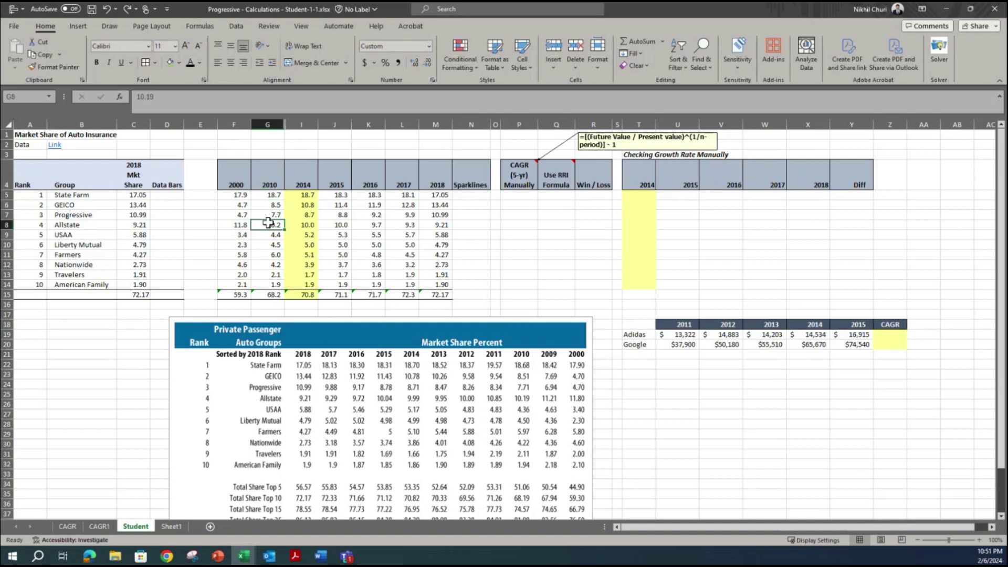
click(398, 64)
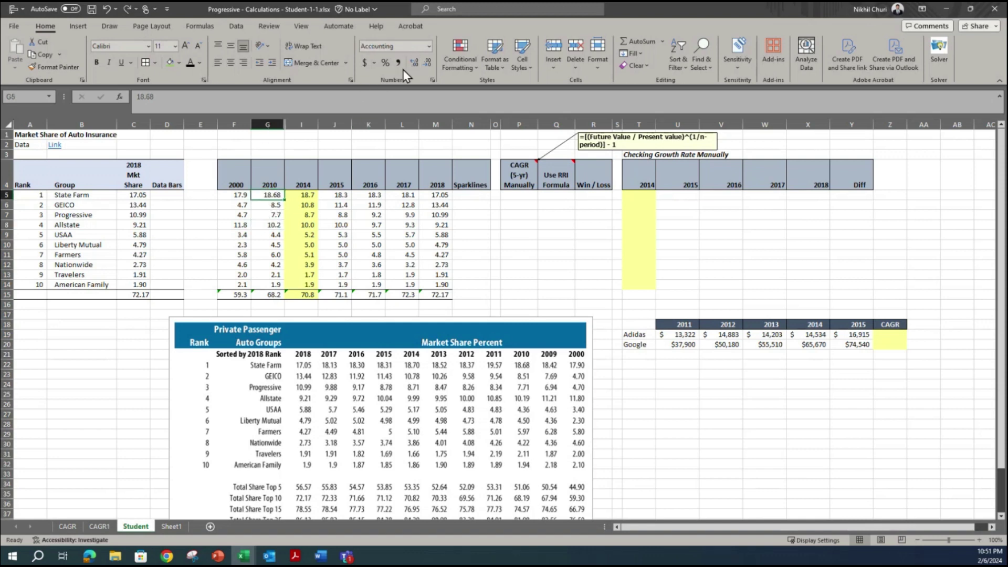
click(415, 63)
click(427, 64)
click(426, 64)
click(555, 288)
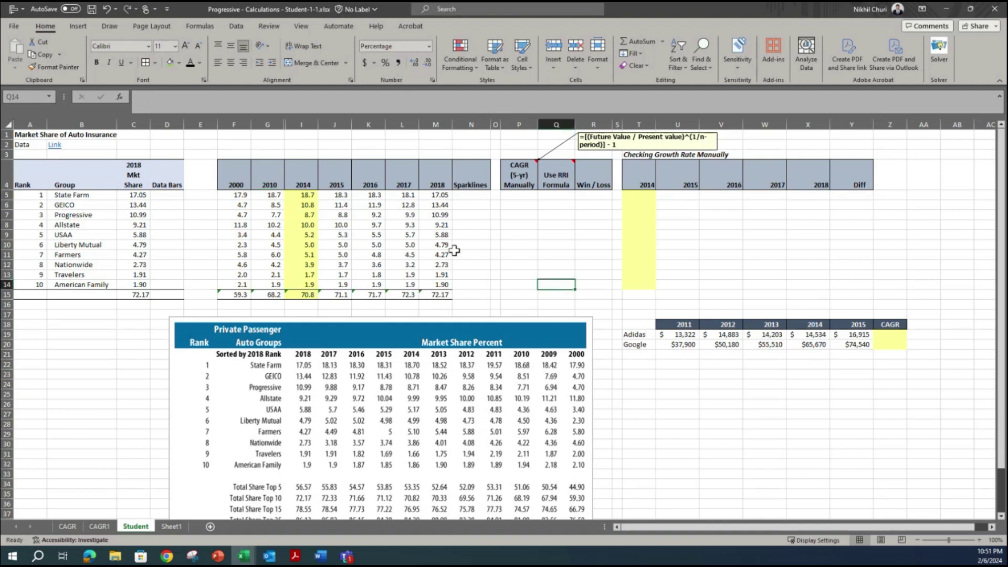
- Examine the yearly share columns from 2000 to 2018 and compare them with the 2018 market share column
click(229, 181)
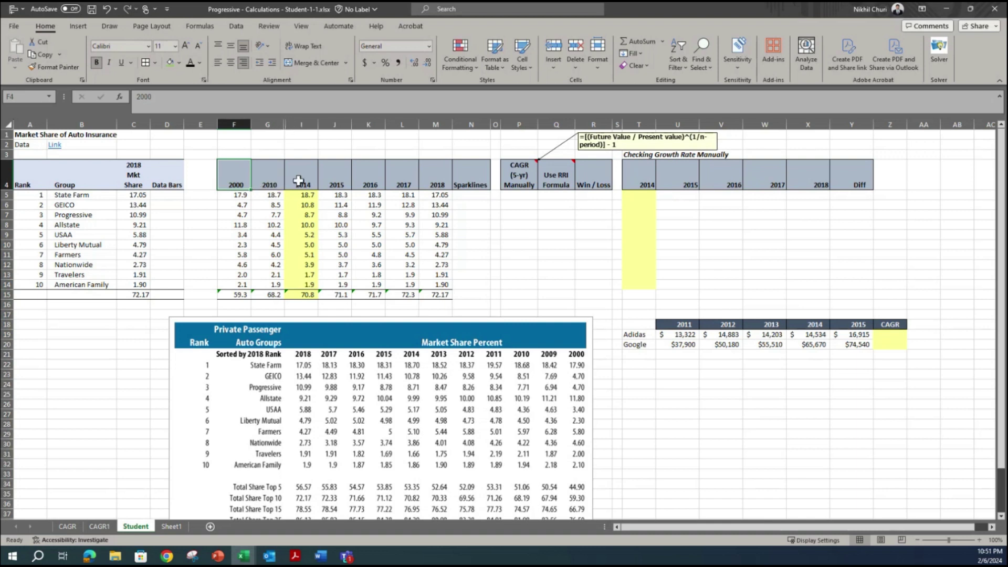
click(342, 218)
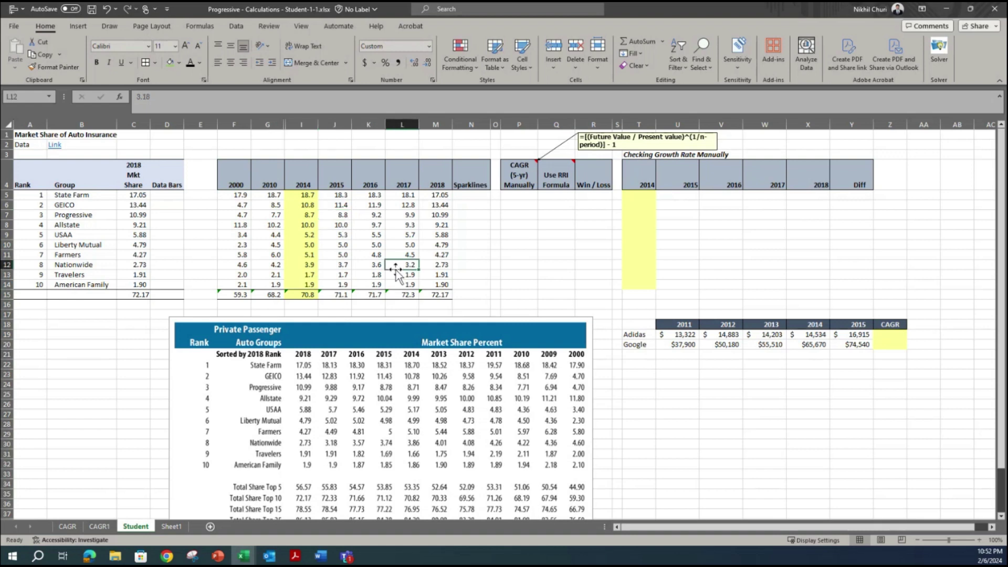
click(189, 247)
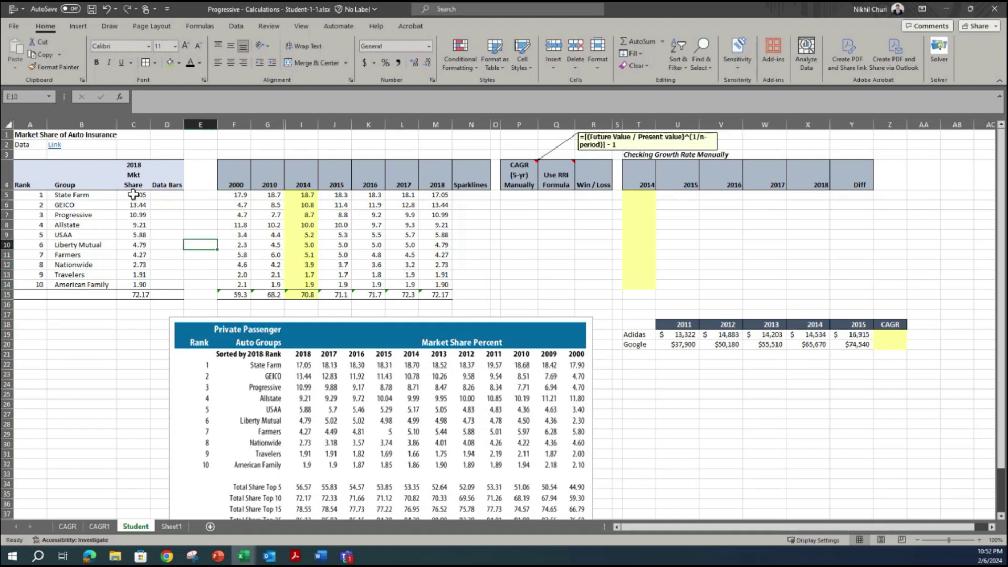
click(134, 179)
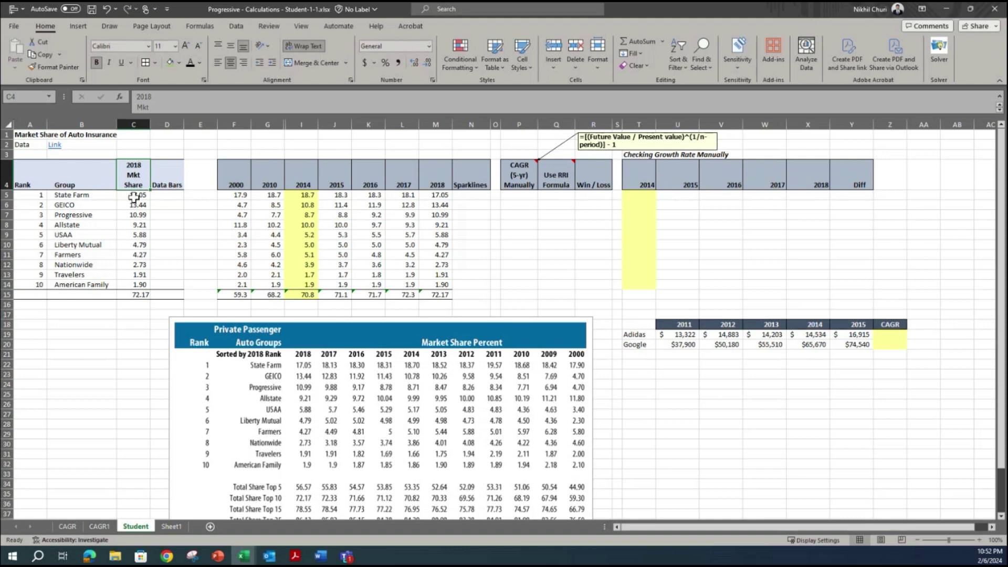
click(84, 194)
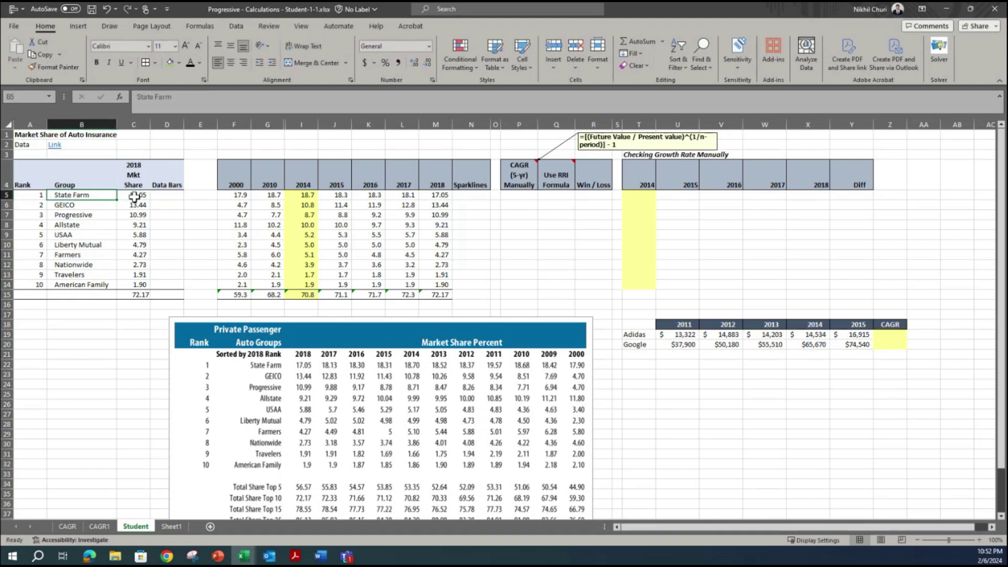
click(134, 175)
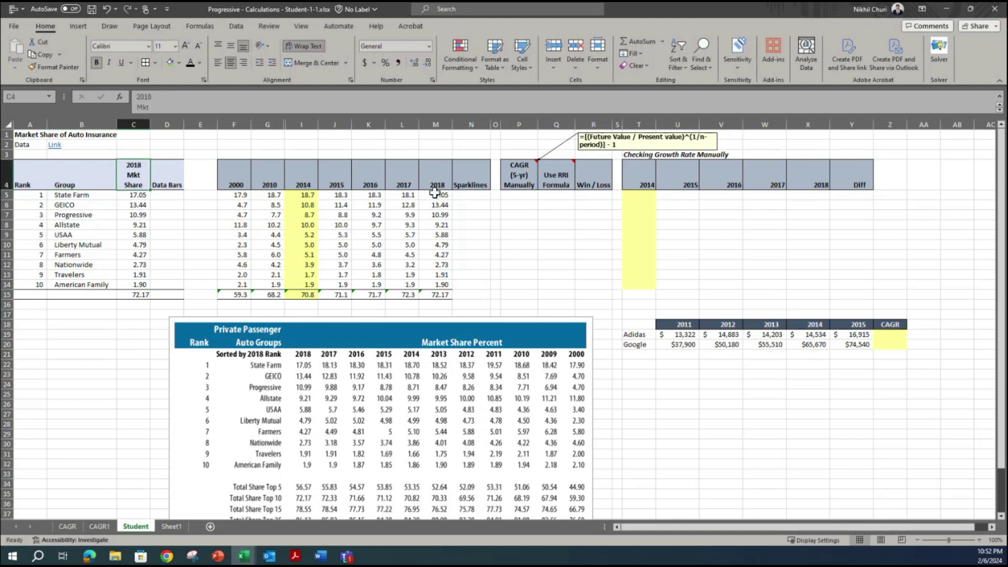
drag(435, 193, 436, 215)
click(377, 245)
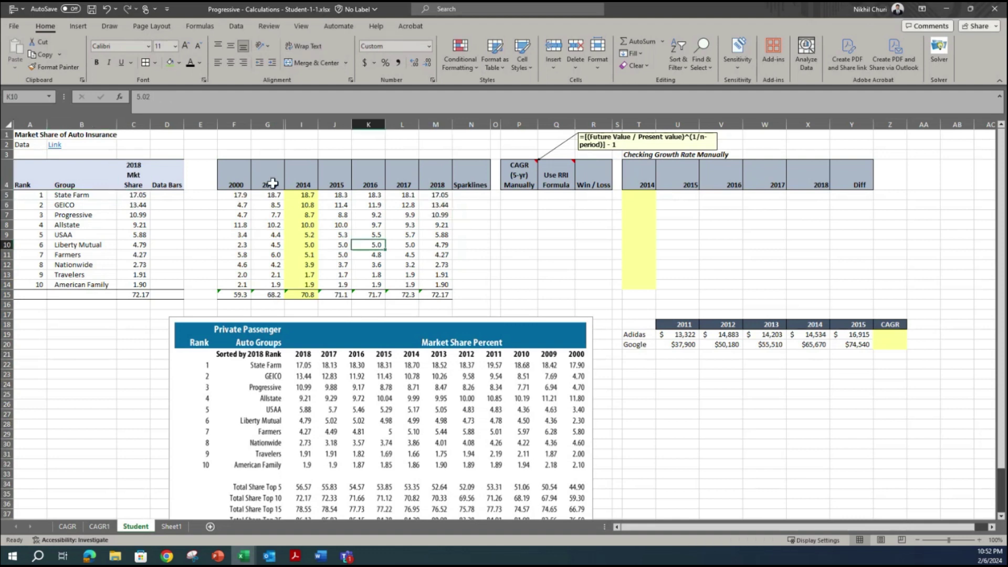
click(238, 181)
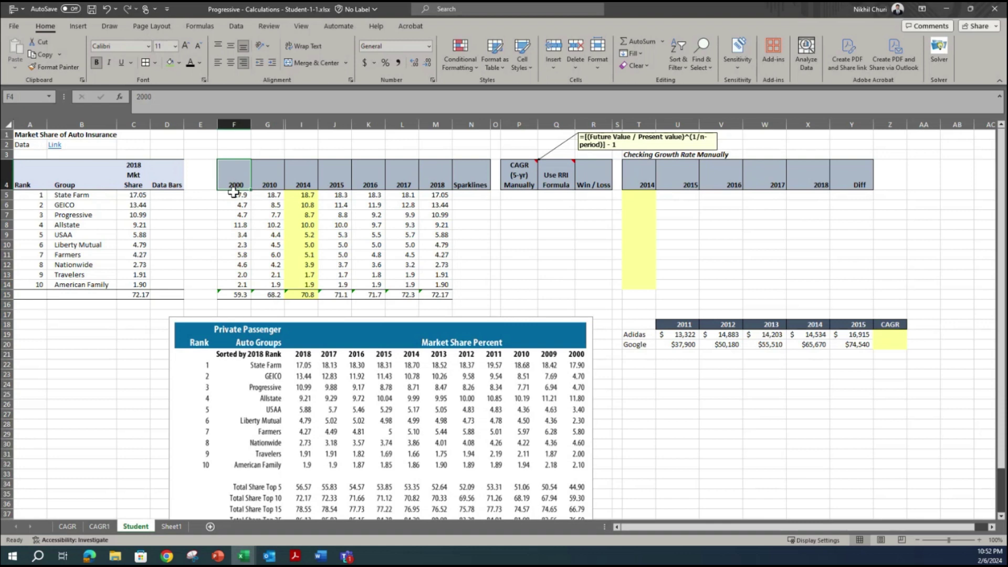
click(444, 204)
click(233, 215)
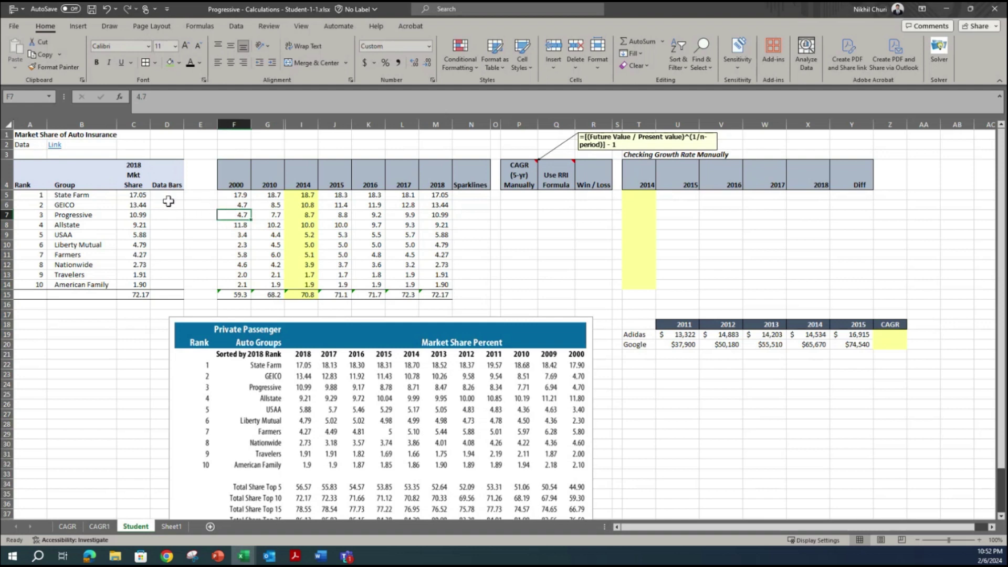
- Examine State Farm's market share year by year from 2000 to 2018 in row 5
click(80, 195)
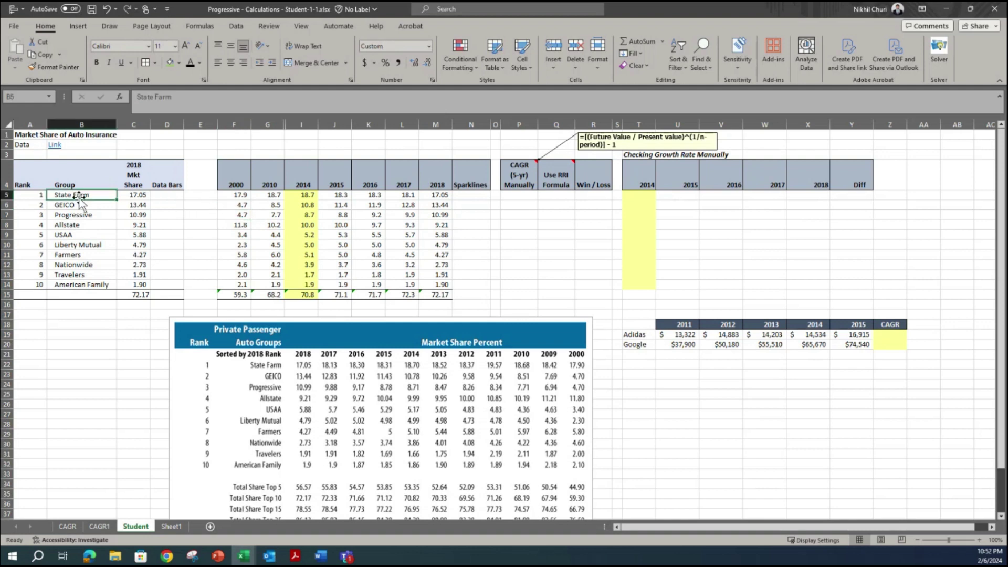
click(224, 195)
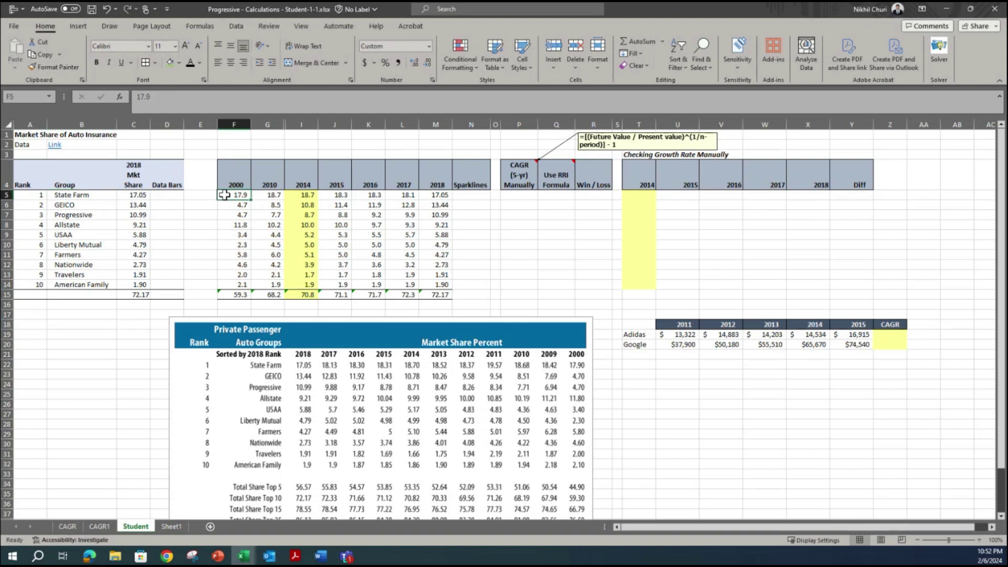
click(446, 194)
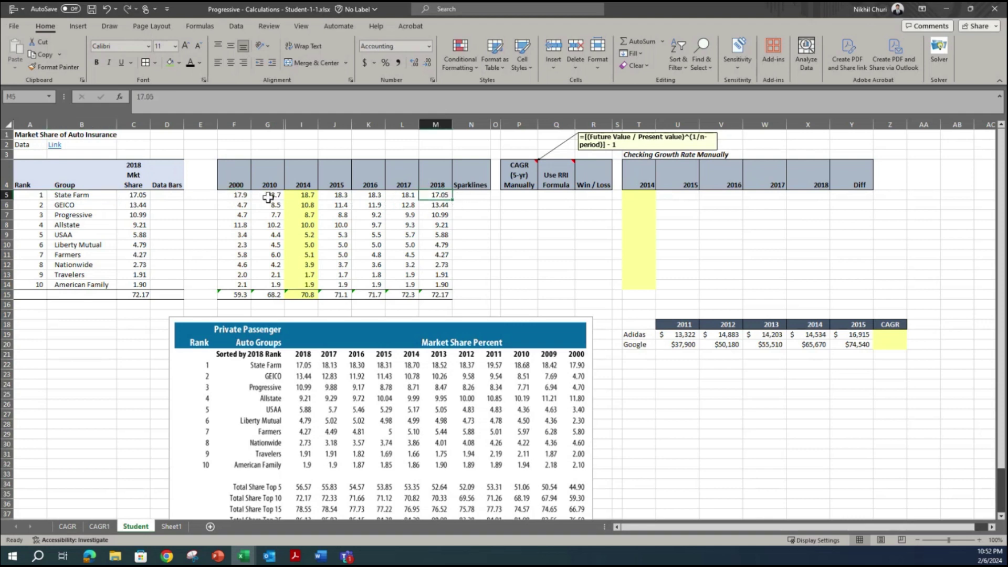
click(268, 198)
click(307, 199)
click(348, 194)
click(369, 198)
click(402, 198)
click(445, 195)
- Examine GEICO's market share year by year in row 6, comparing 2000 with 2018
click(99, 204)
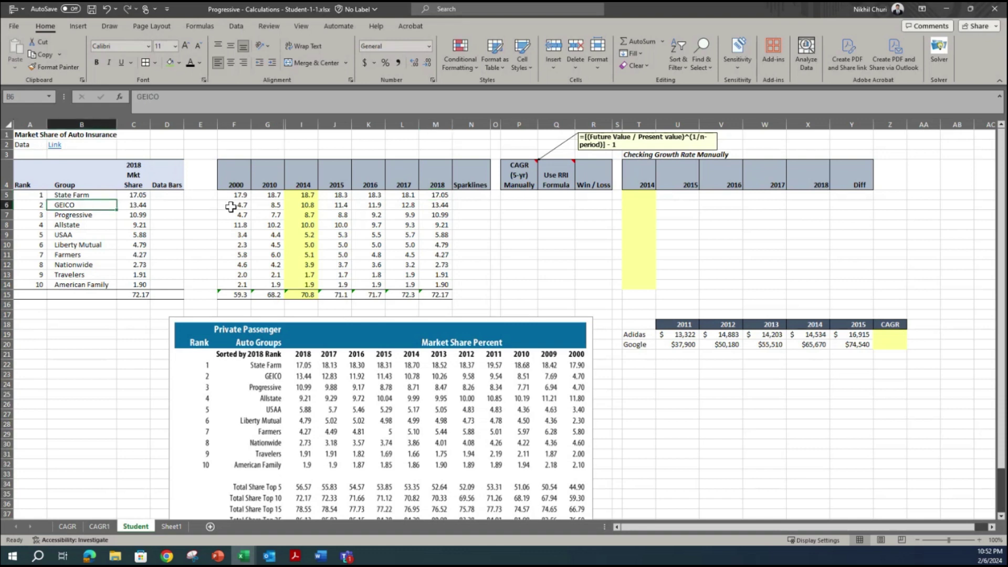
click(229, 205)
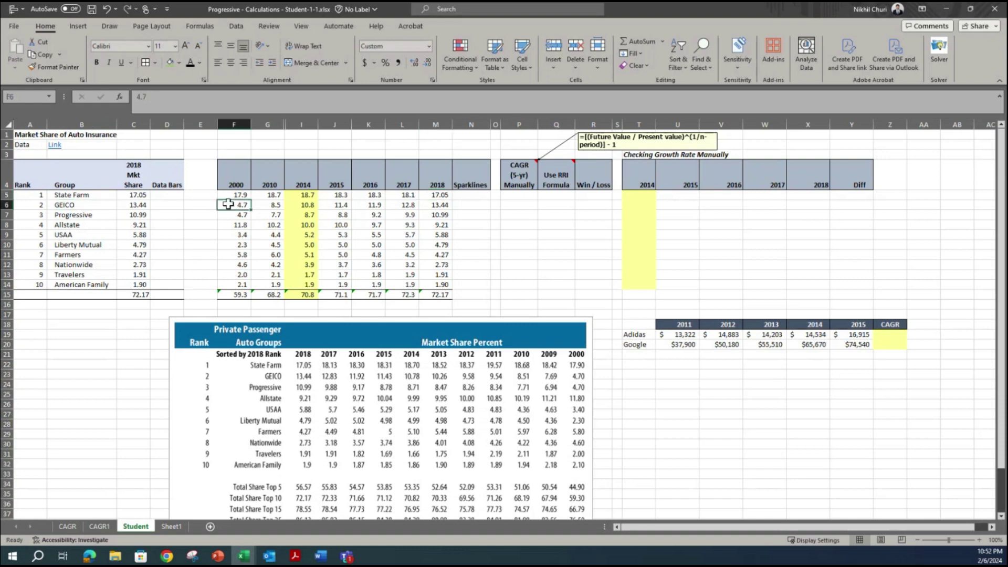
click(268, 205)
click(301, 205)
click(339, 206)
click(371, 205)
click(405, 205)
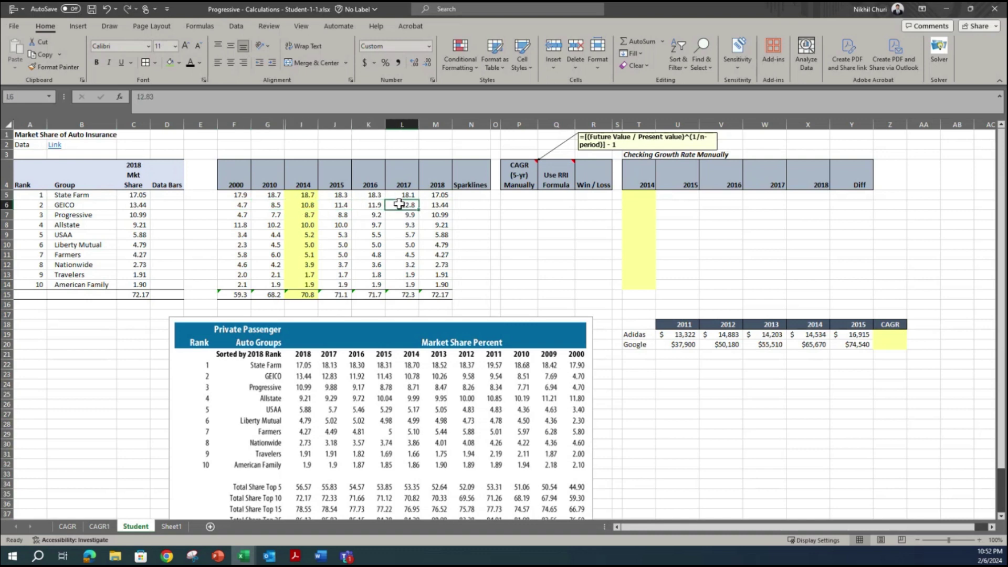
click(448, 204)
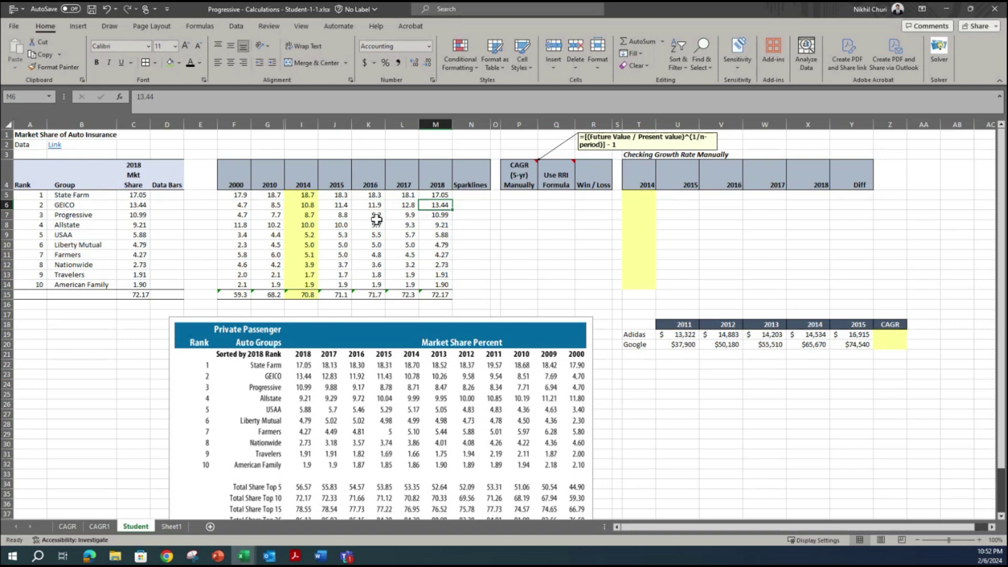
drag(231, 206, 270, 204)
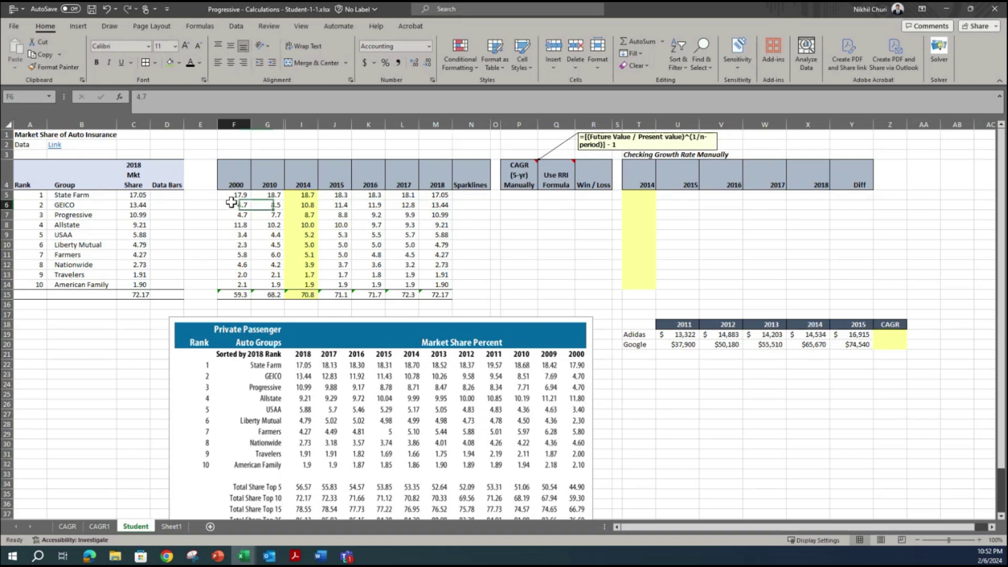
click(441, 205)
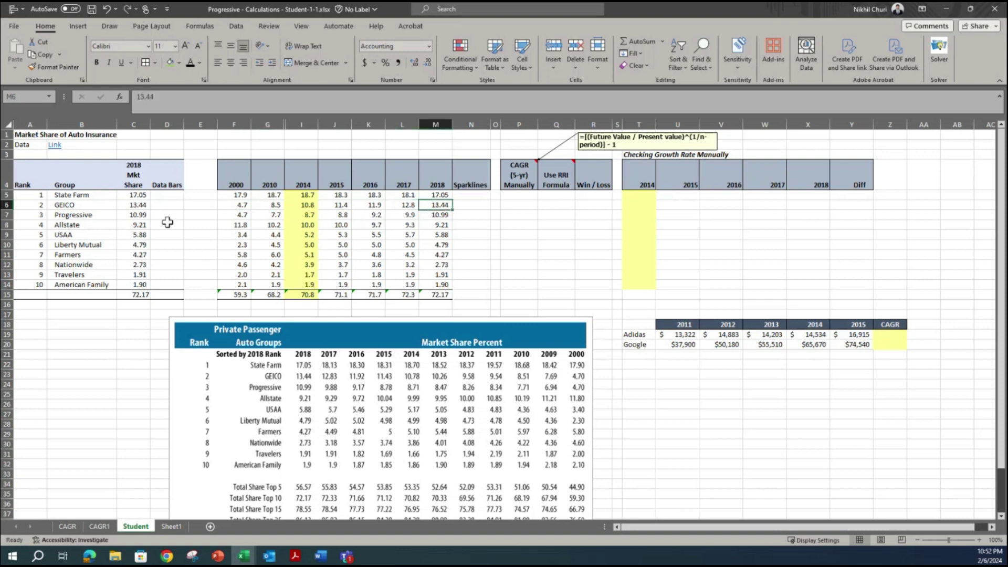
- Examine Progressive's yearly market shares in row 7 and compare its 2000 and 2018 values
click(122, 215)
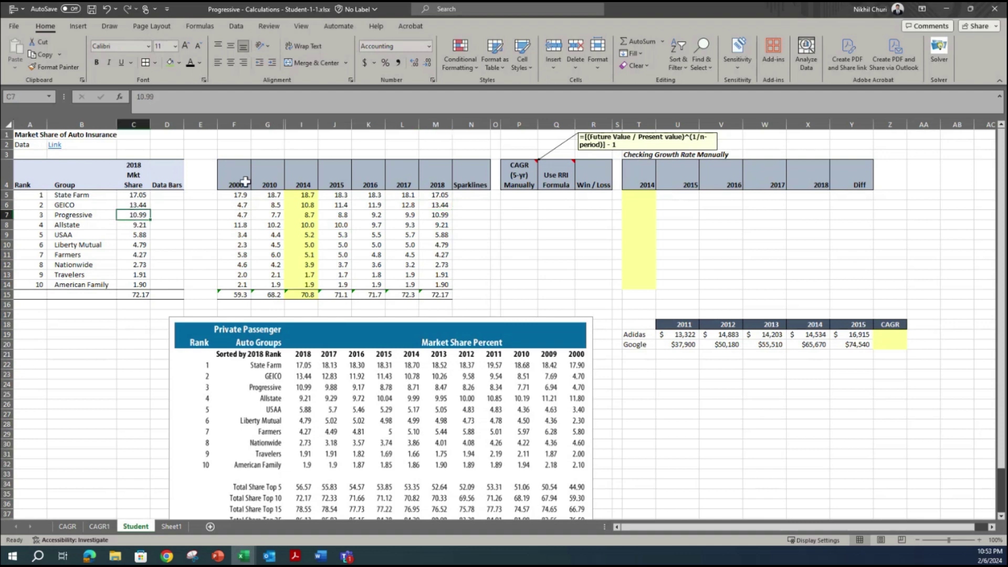
click(242, 215)
click(268, 215)
click(302, 213)
click(329, 217)
click(376, 217)
click(450, 213)
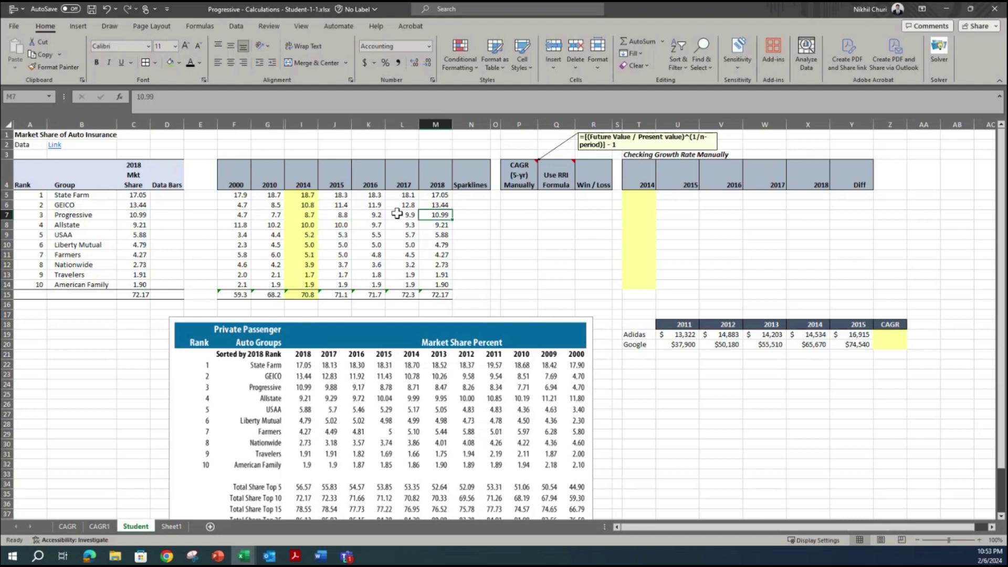
click(224, 213)
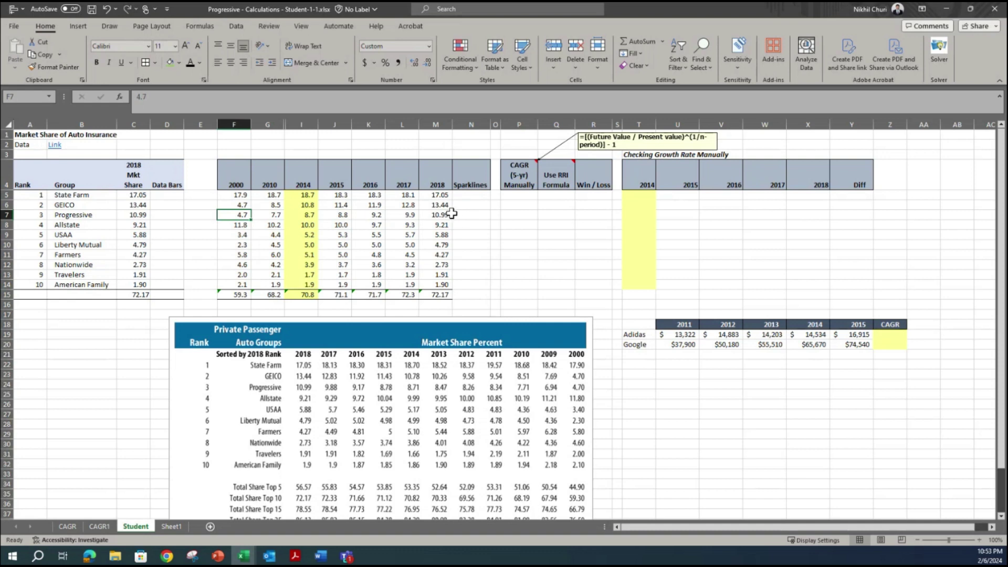
click(450, 214)
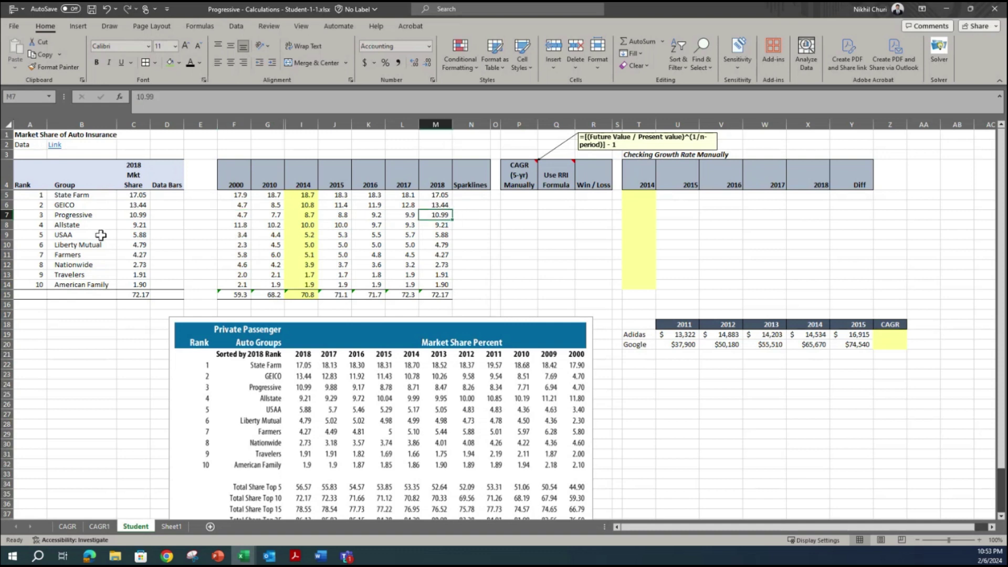
- Review Allstate's market shares across the years in row 8, from 2000 through 2018
click(229, 225)
click(270, 224)
click(305, 225)
click(349, 225)
click(366, 224)
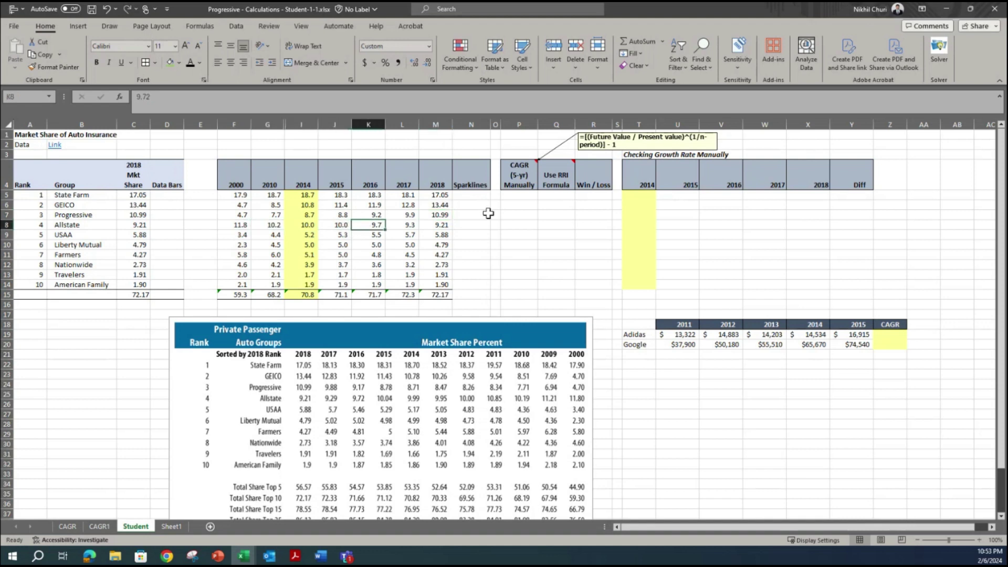
click(443, 224)
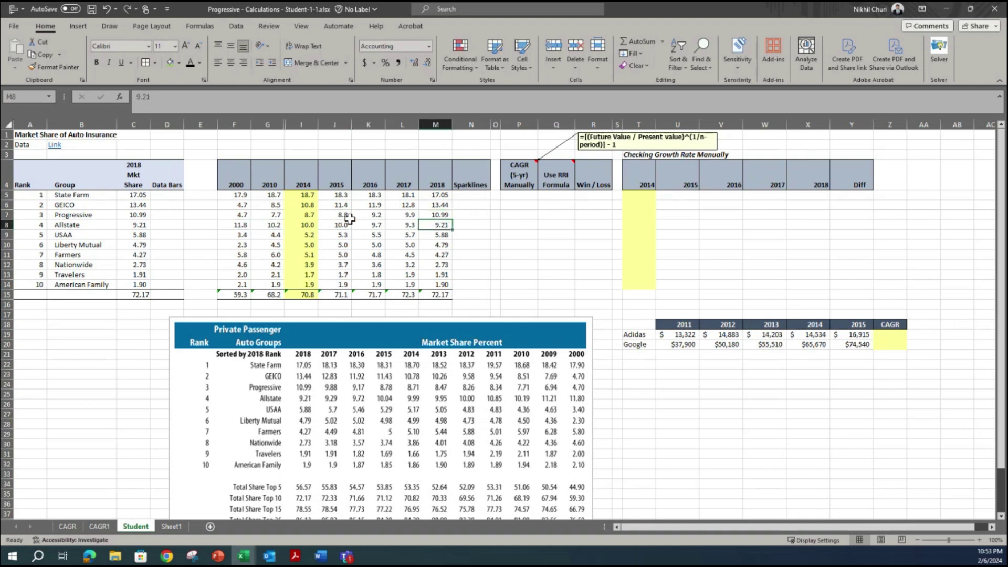
click(229, 224)
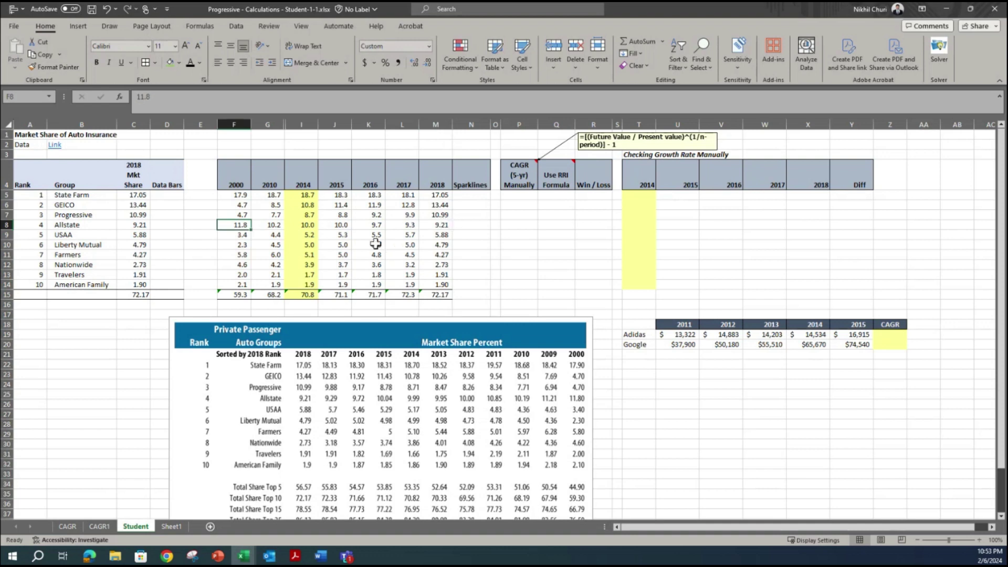
- Compare the 2000 and 2018 market shares of USAA and of the groups ranked 6 to 10, Liberty Mutual through American Family
click(78, 235)
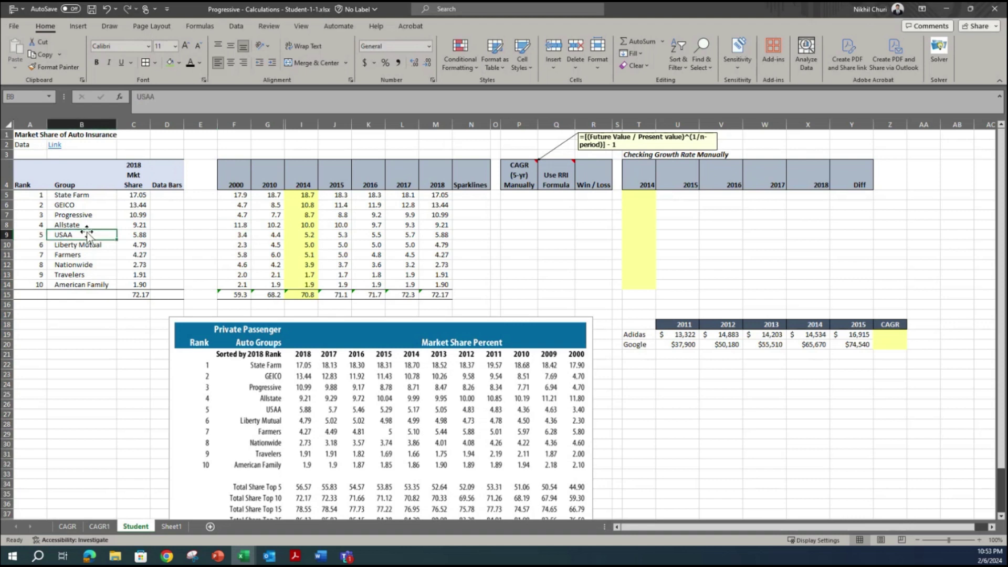
click(225, 233)
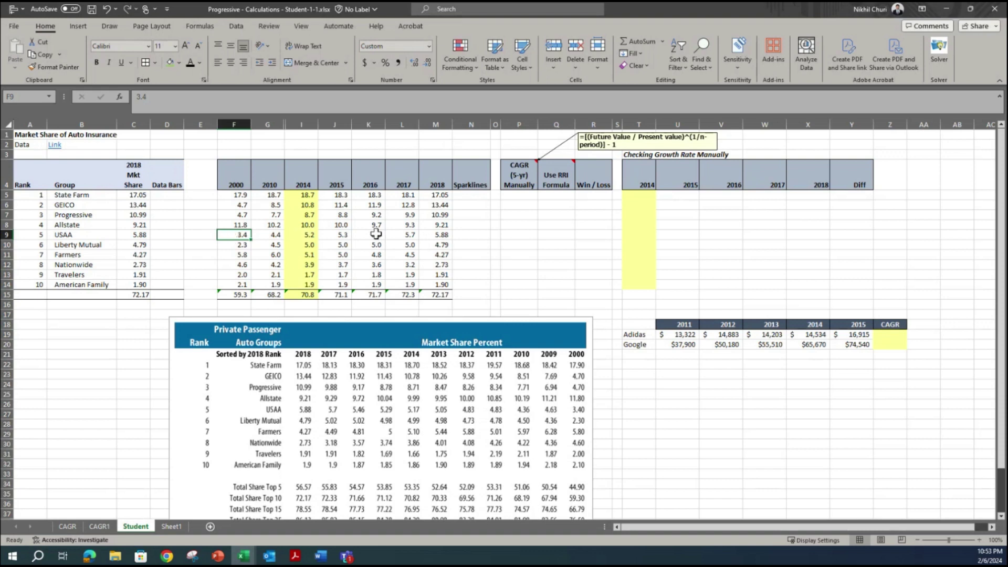
click(444, 236)
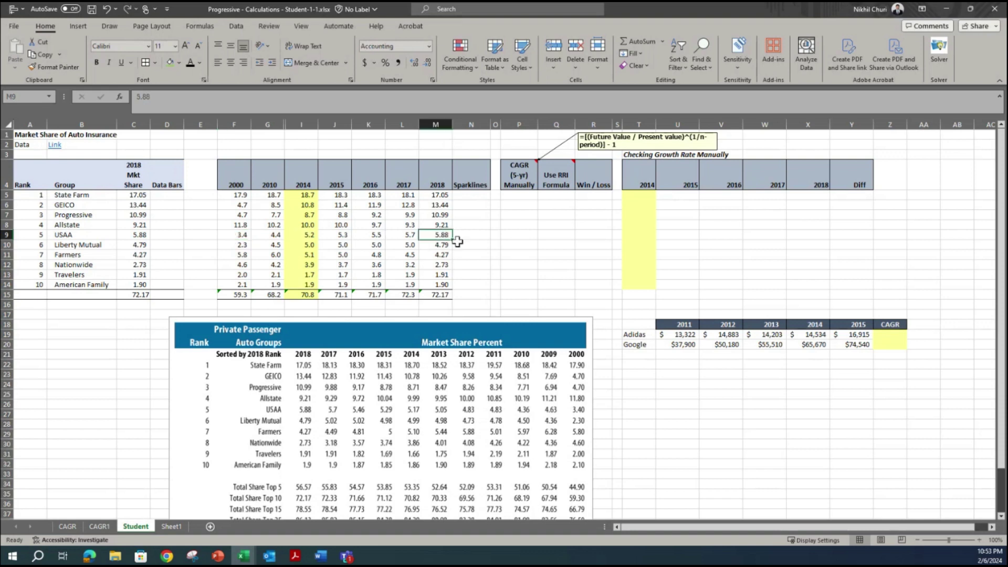
click(232, 236)
click(424, 237)
drag(227, 244, 234, 282)
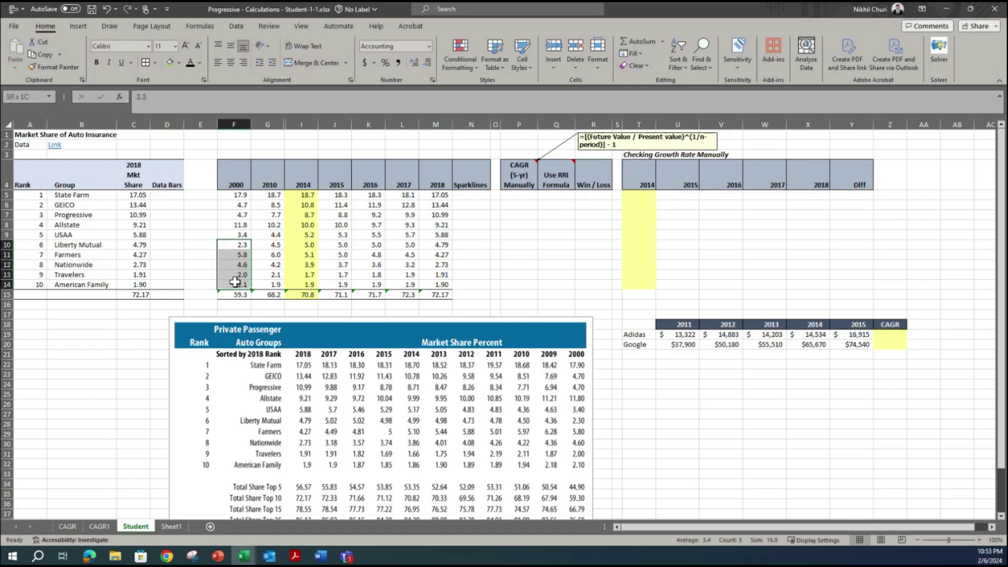
drag(447, 245, 450, 286)
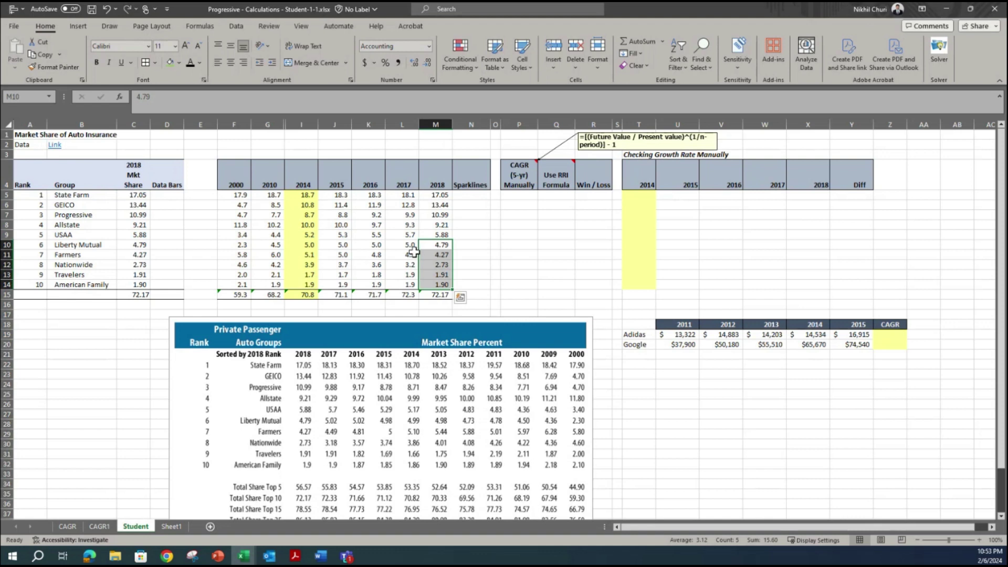
click(483, 235)
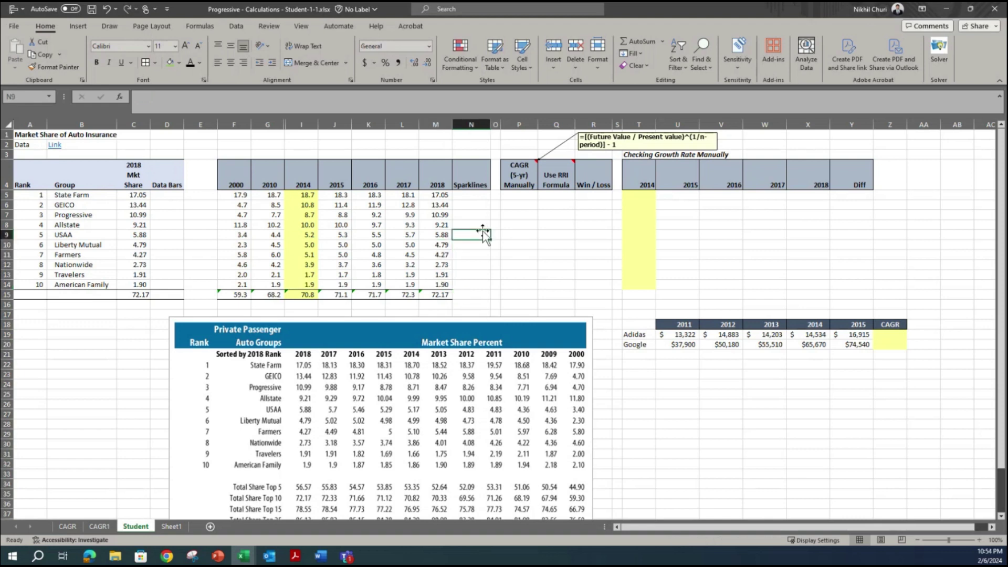
drag(436, 245, 422, 279)
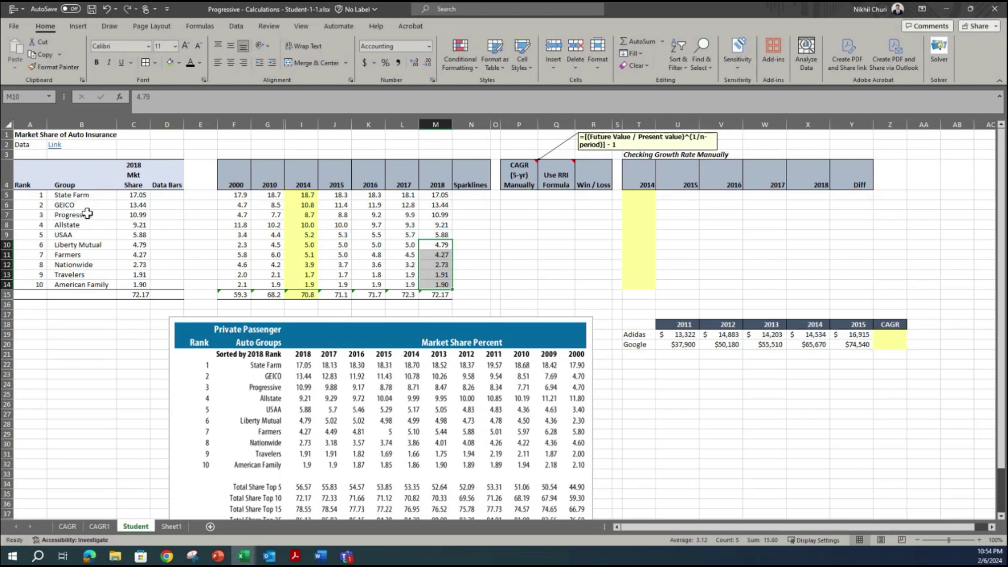
- Compare the 2000 market shares of GEICO and Progressive with their 2018 shares in rows 6 and 7
click(136, 214)
click(100, 214)
drag(240, 204, 241, 214)
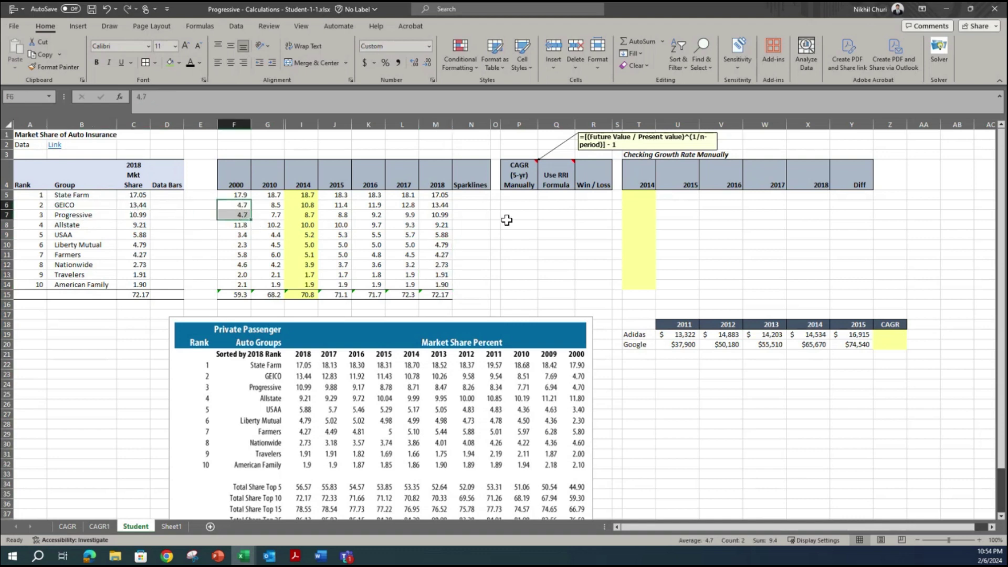
drag(447, 205, 449, 212)
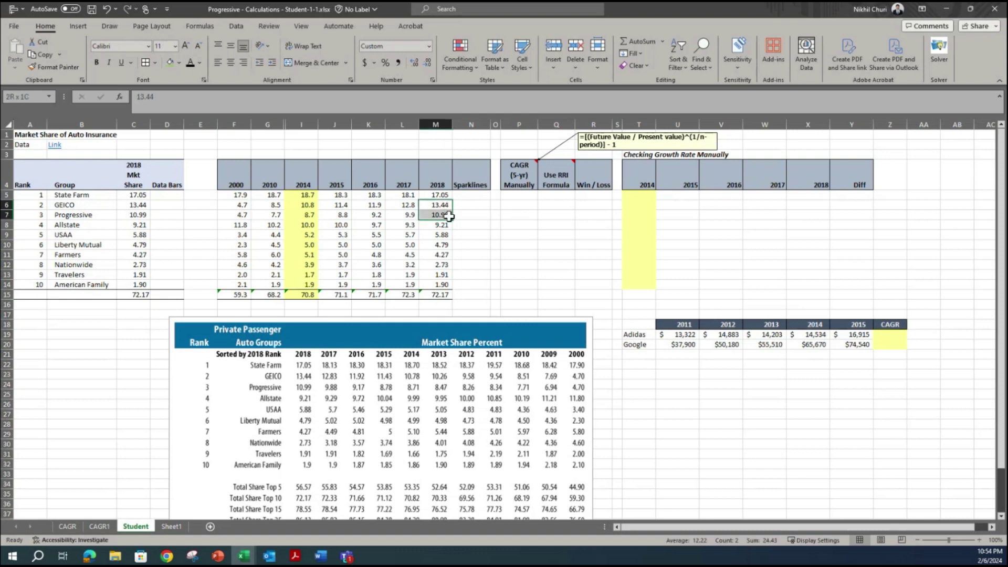
drag(449, 217, 436, 208)
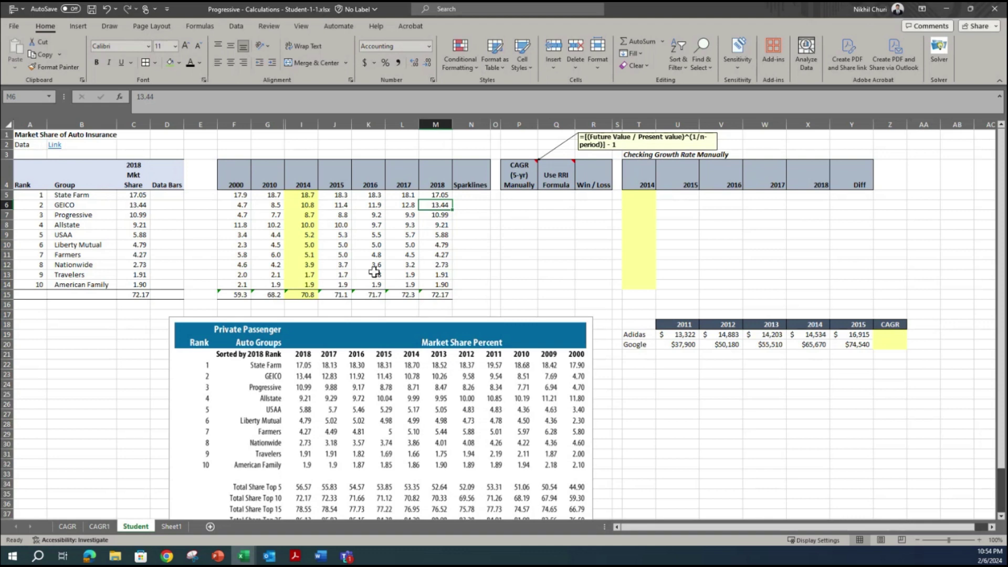
click(443, 255)
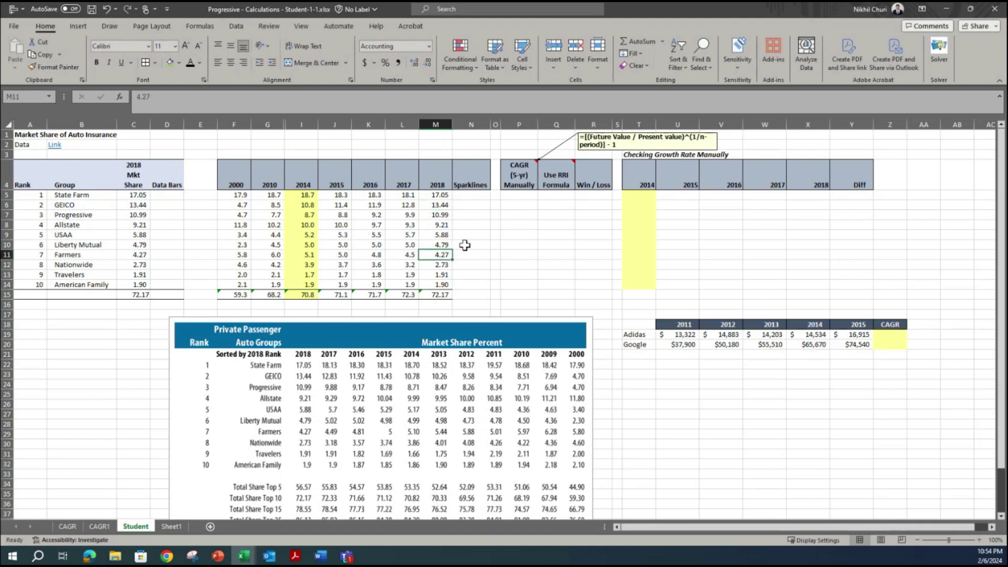
click(472, 215)
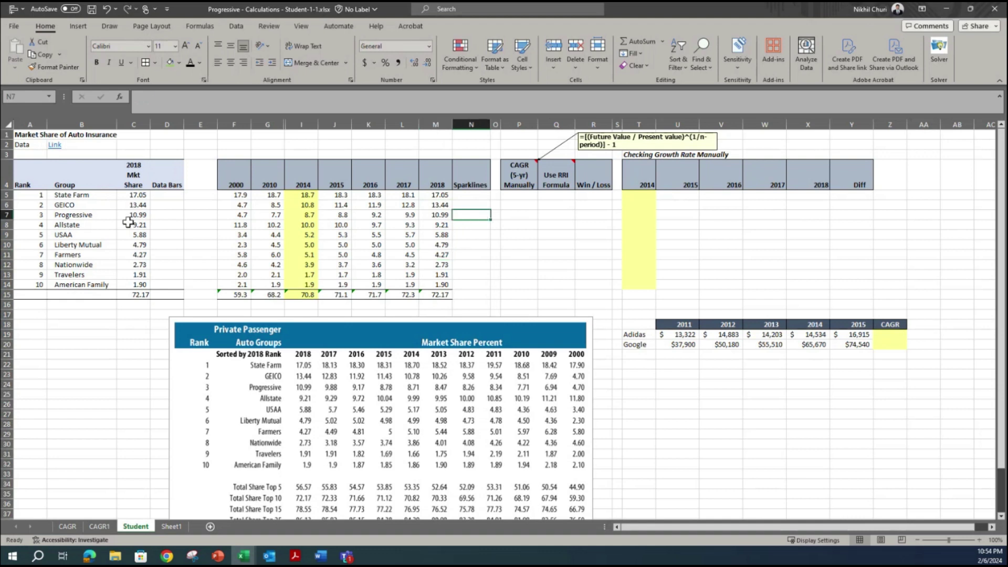
click(208, 214)
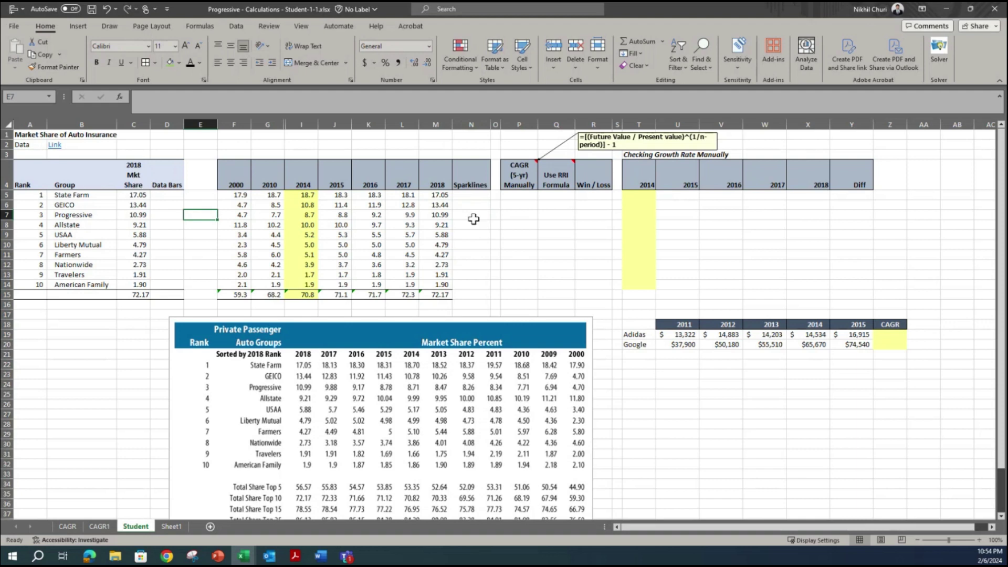
click(444, 198)
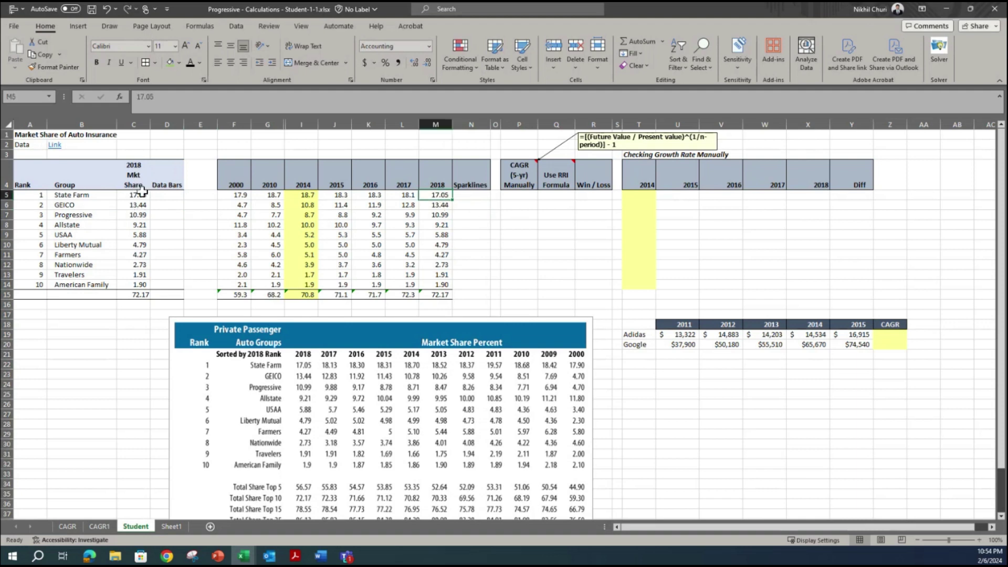
- Review the 2018 market shares of all ten groups in C5:C14 beside the Data Bars column
click(193, 265)
drag(135, 196, 140, 284)
click(181, 235)
drag(139, 196, 140, 284)
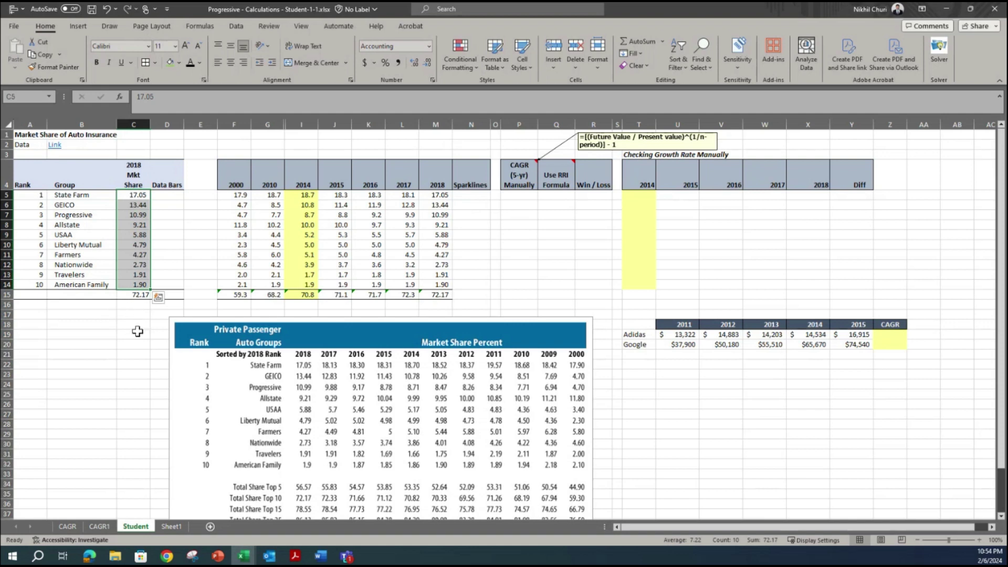
click(122, 323)
click(176, 225)
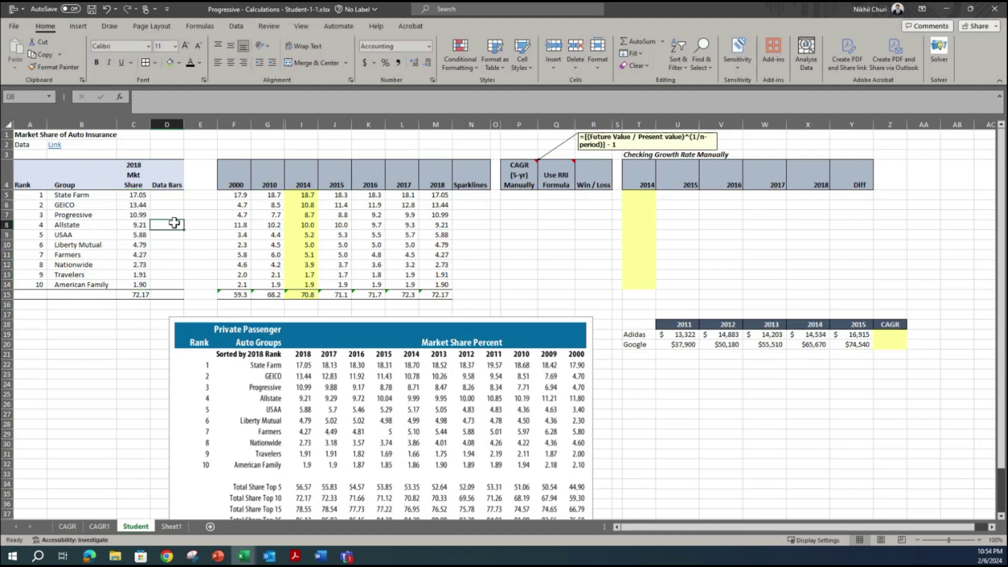
click(205, 216)
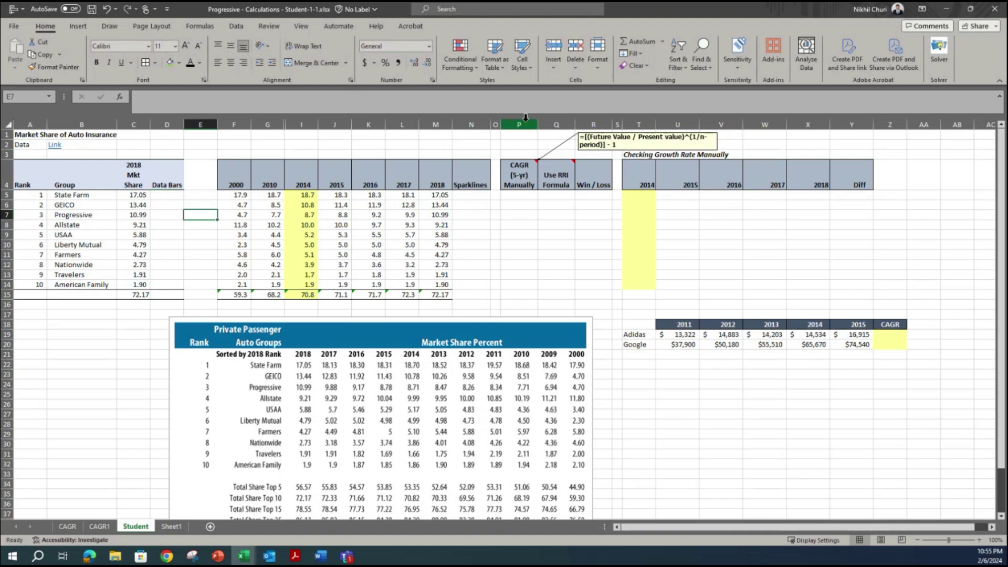
- View the gradient and solid fill options for Data Bars conditional formatting without applying any
click(477, 71)
mouse_move(535, 134)
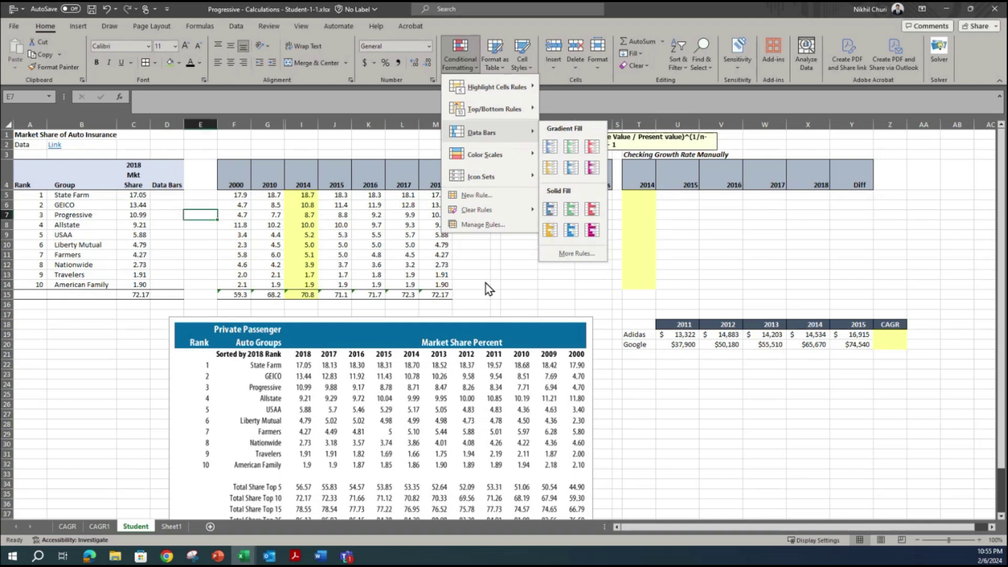
click(210, 245)
click(202, 245)
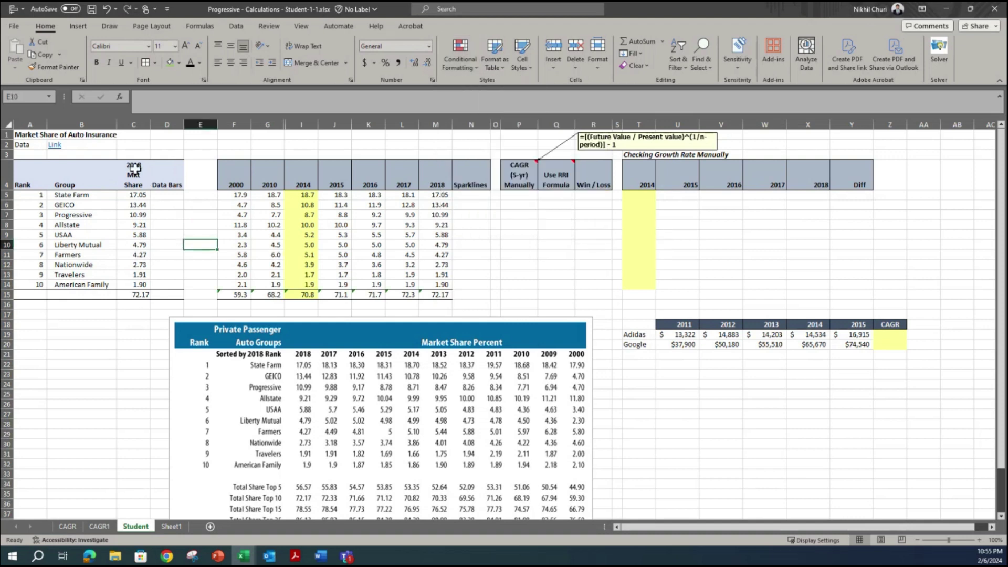
- Start a formula in cell D5, State Farm's entry in the Data Bars column
click(134, 169)
drag(138, 195, 138, 284)
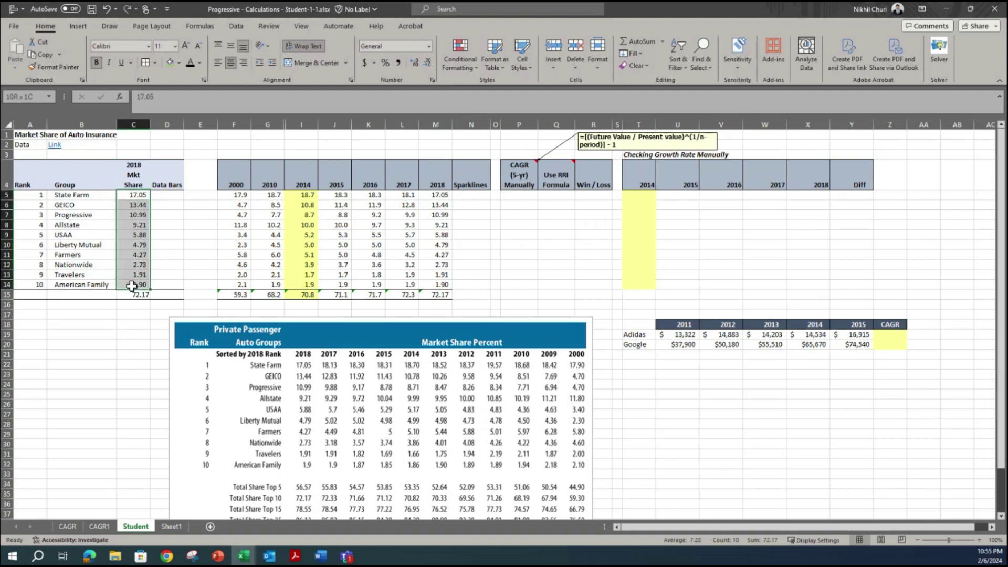
click(173, 212)
click(175, 172)
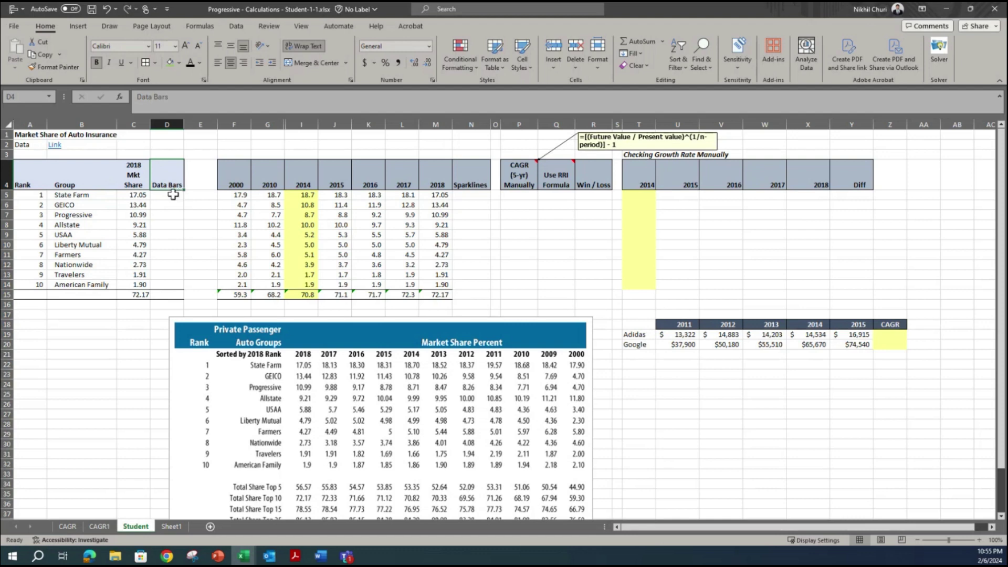
click(173, 195)
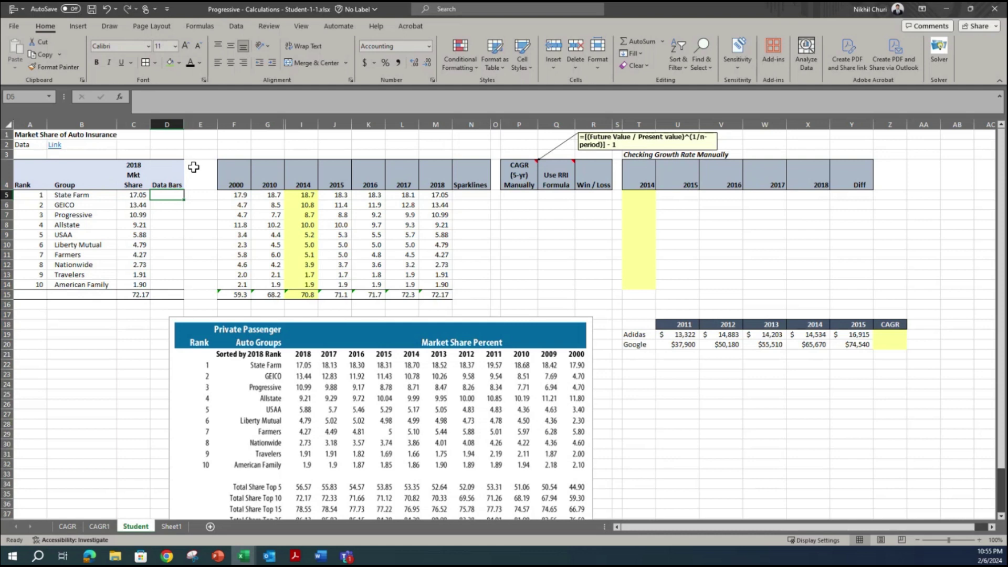
text(=)
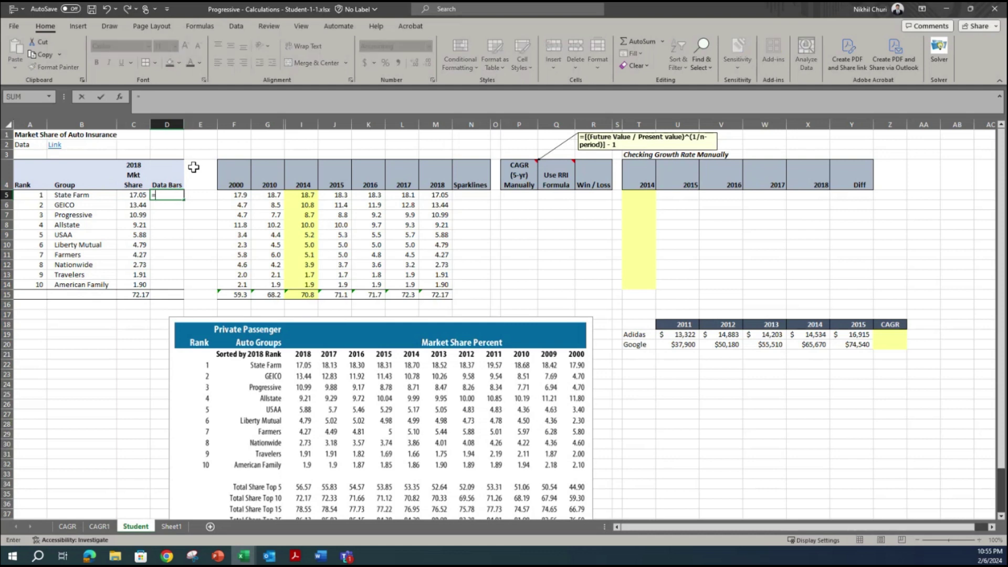
- Link cell D5 to State Farm's 2018 market share with =C5 and fill the formula down through D14
key(Left)
key(Return)
click(167, 194)
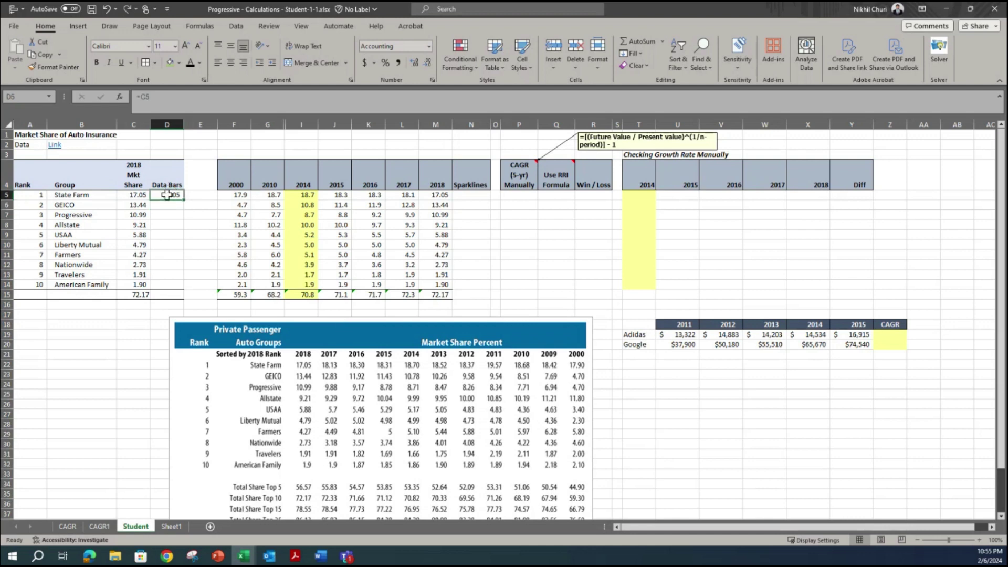
drag(183, 198, 183, 287)
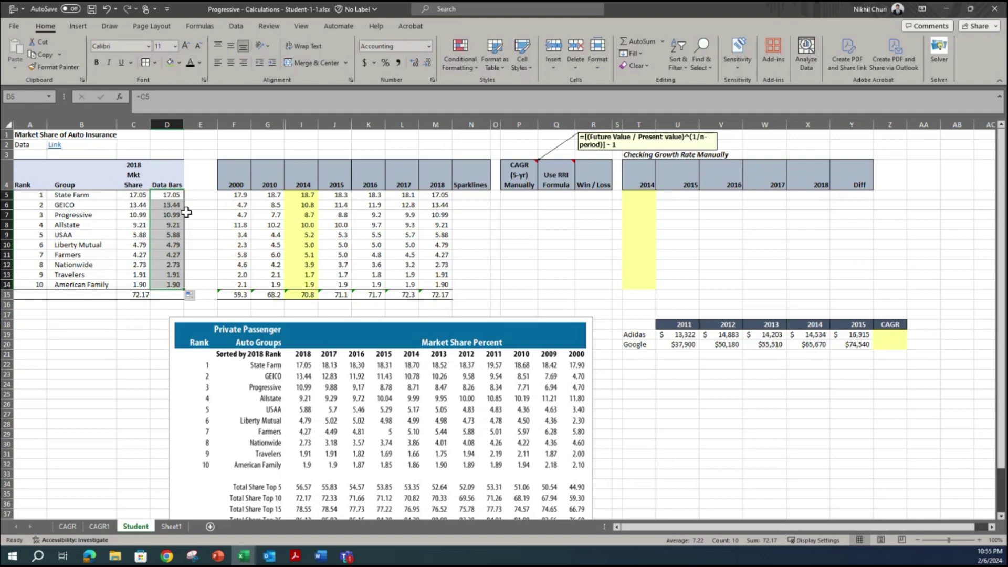
click(170, 195)
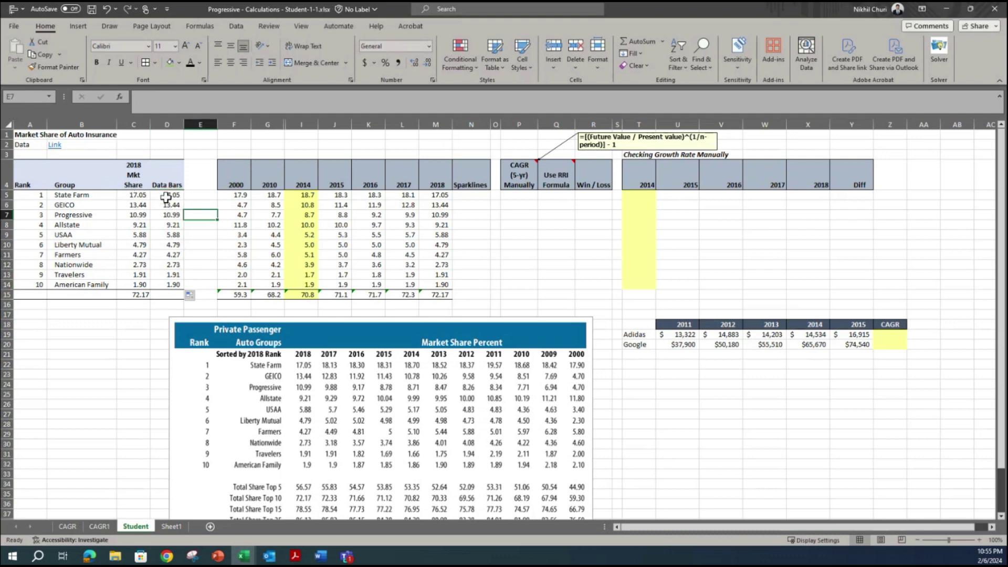
click(132, 195)
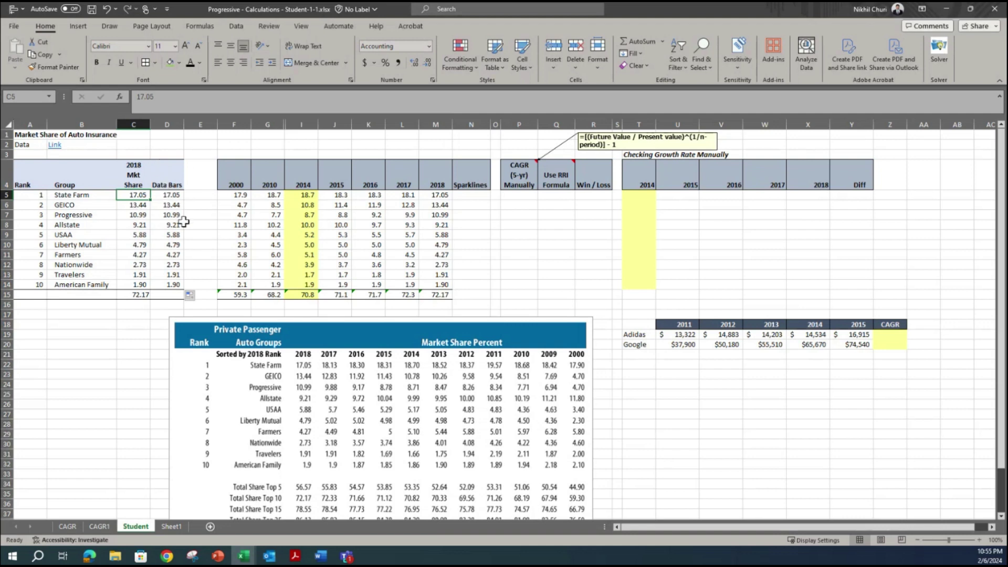
click(173, 196)
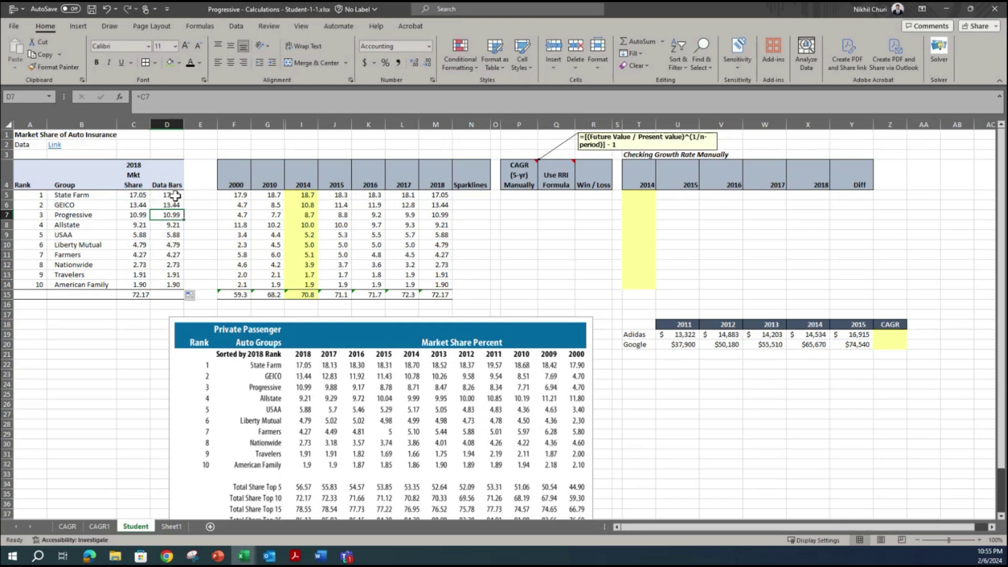
click(206, 234)
click(218, 223)
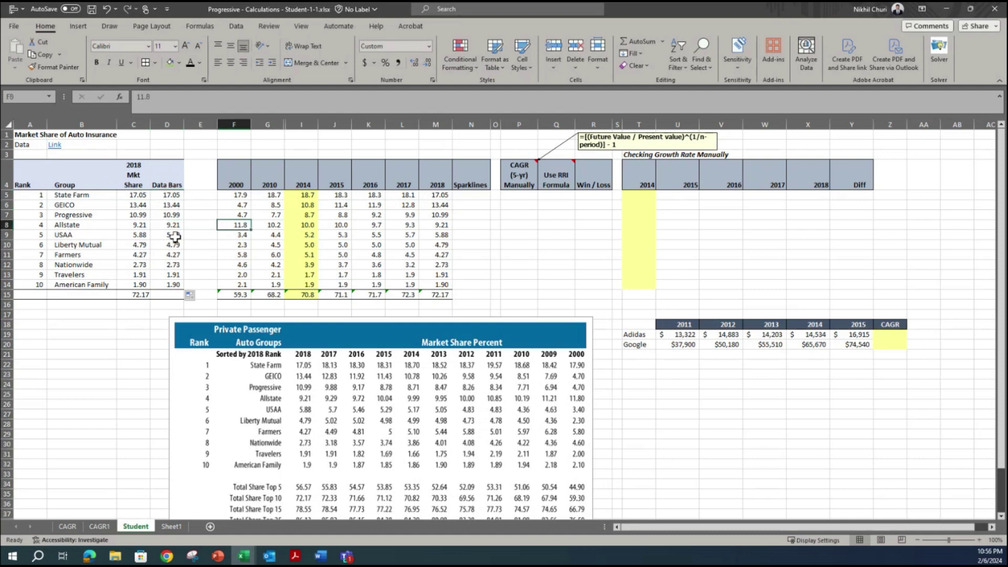
- Apply blue solid-fill data bars to D5:D14 with conditional formatting
drag(171, 196, 165, 285)
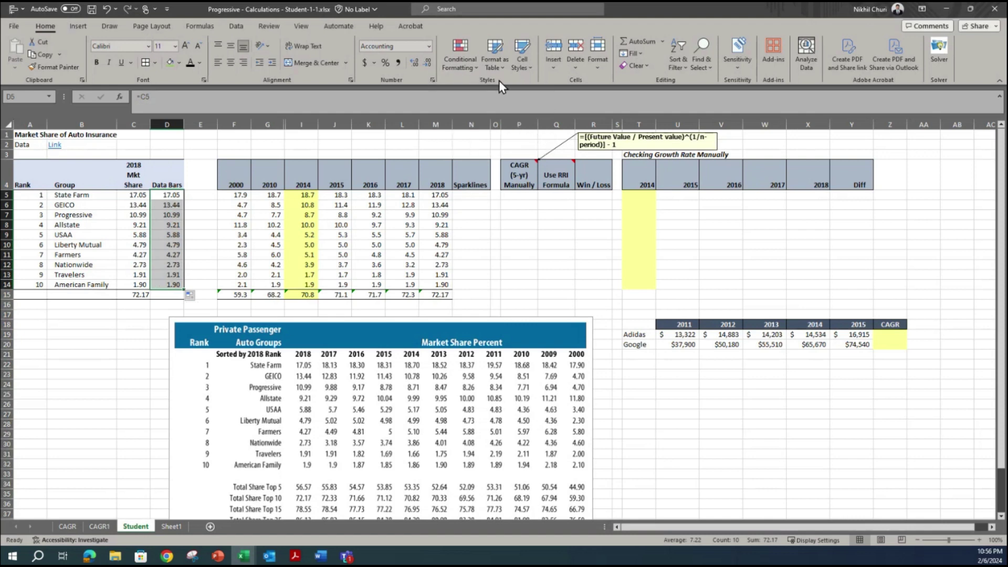
click(479, 67)
mouse_move(491, 133)
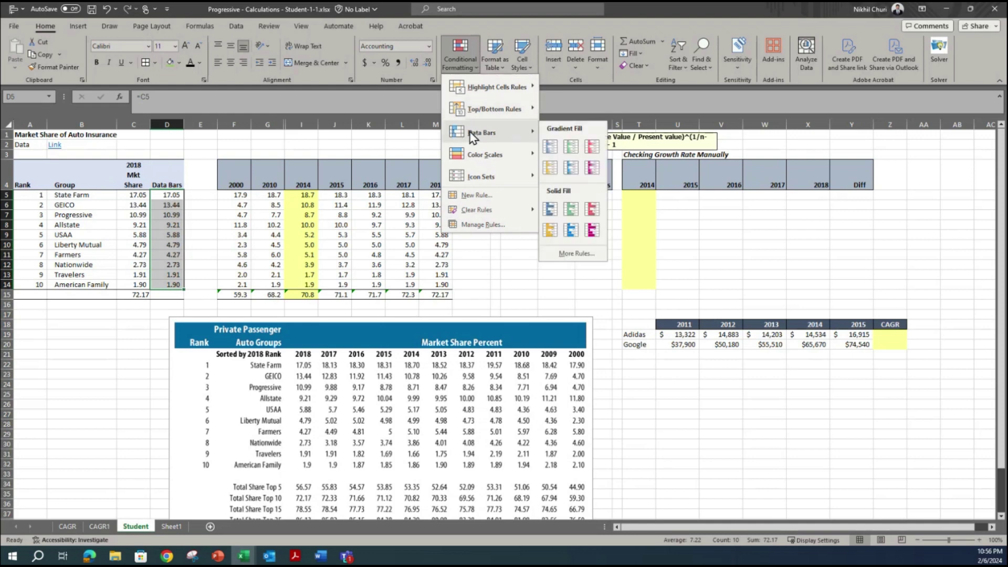
click(550, 209)
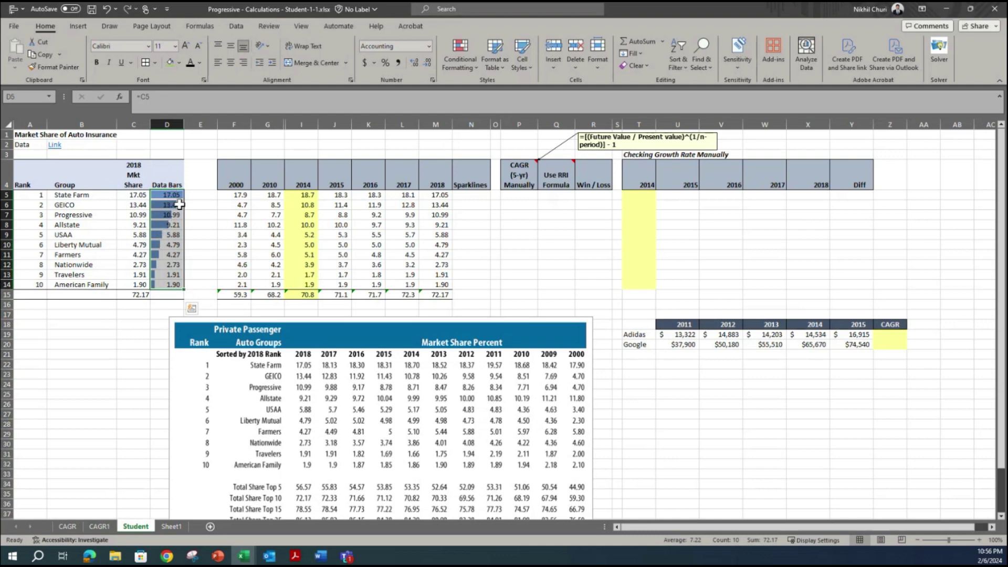
- Add a data bar formatting rule to D5:D14 with Show Bar Only enabled
click(474, 68)
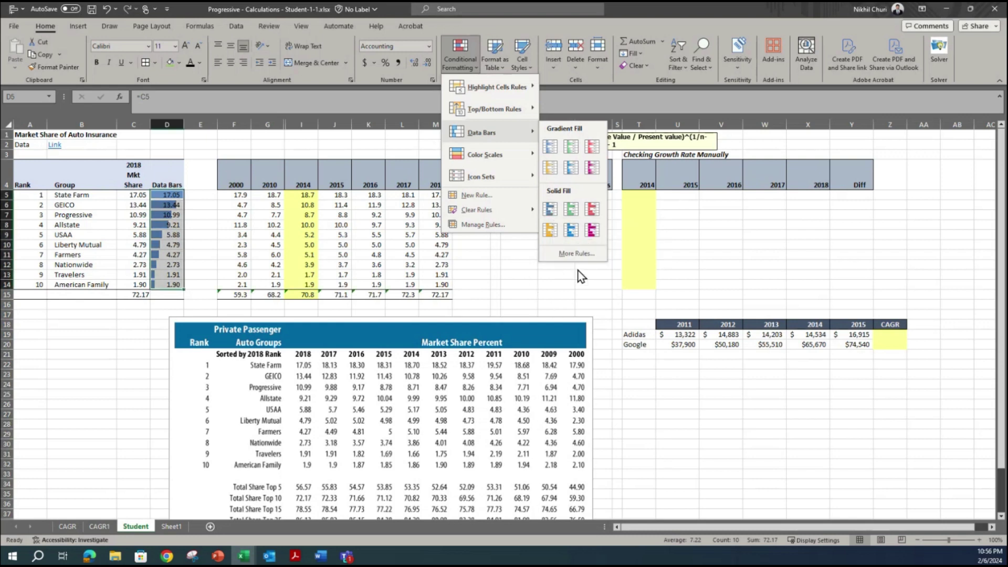
click(564, 256)
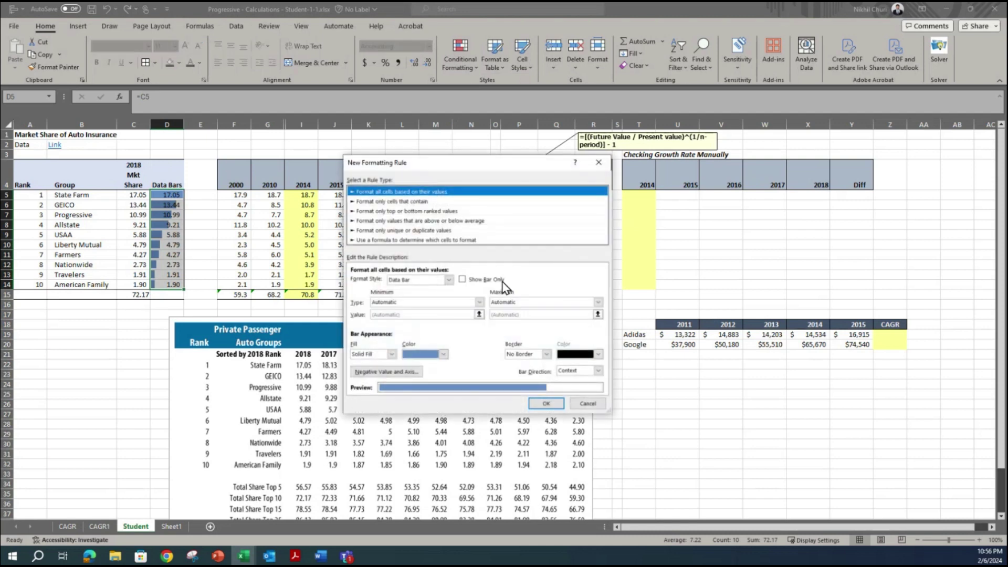
click(461, 279)
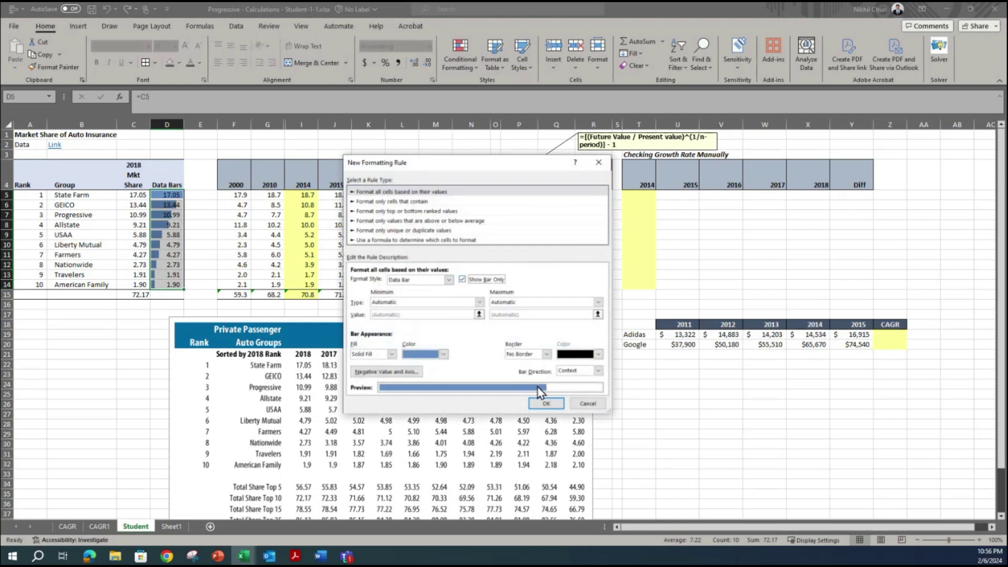
click(546, 404)
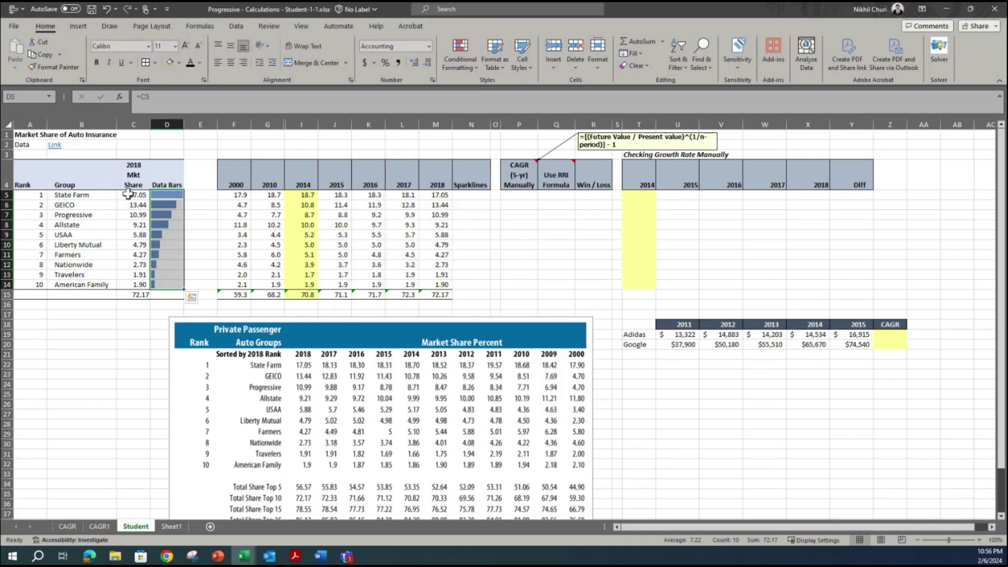
scroll(126, 193, up, 1)
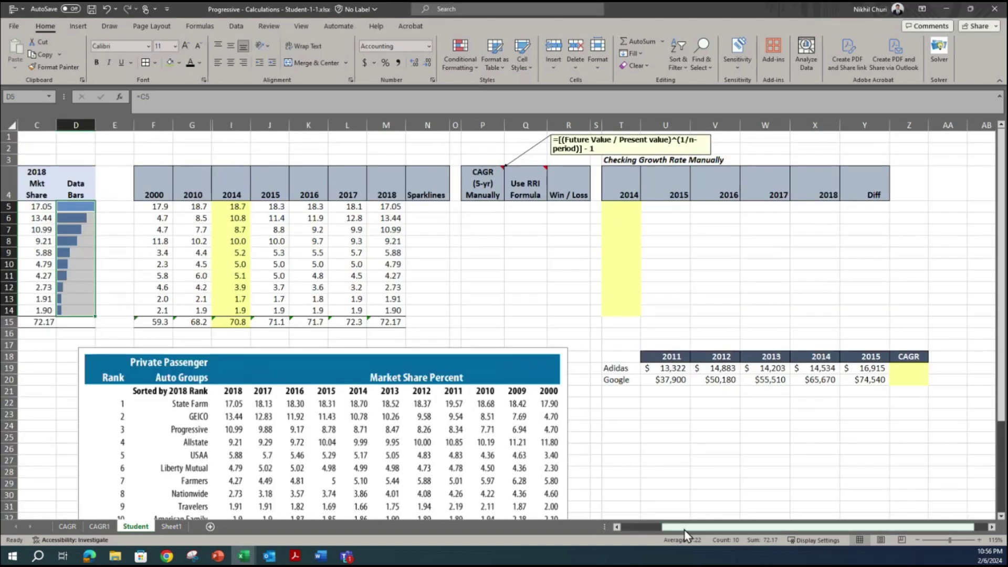
drag(685, 527, 646, 528)
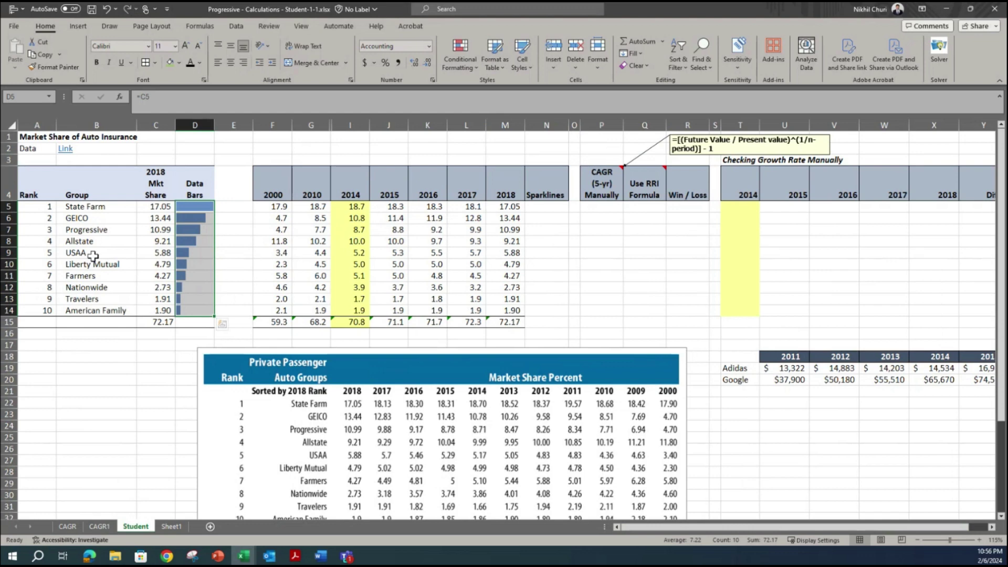
scroll(71, 247, up, 1)
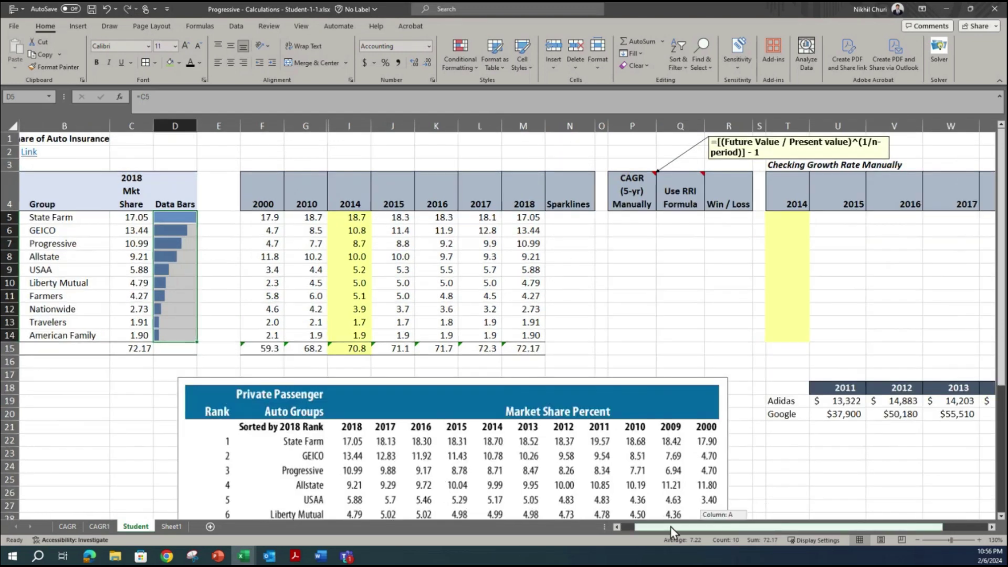
drag(728, 528, 715, 528)
click(263, 217)
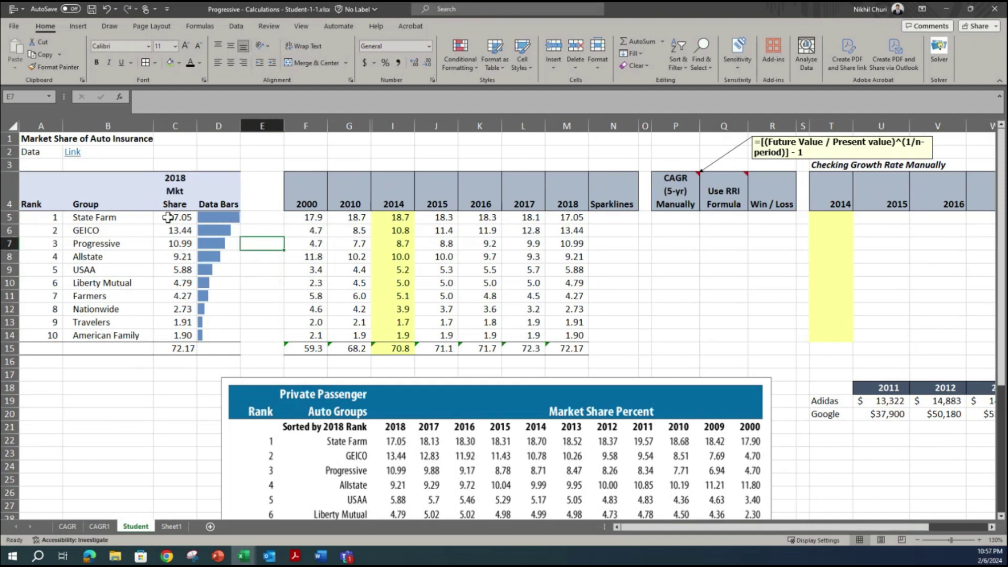
drag(168, 217, 163, 336)
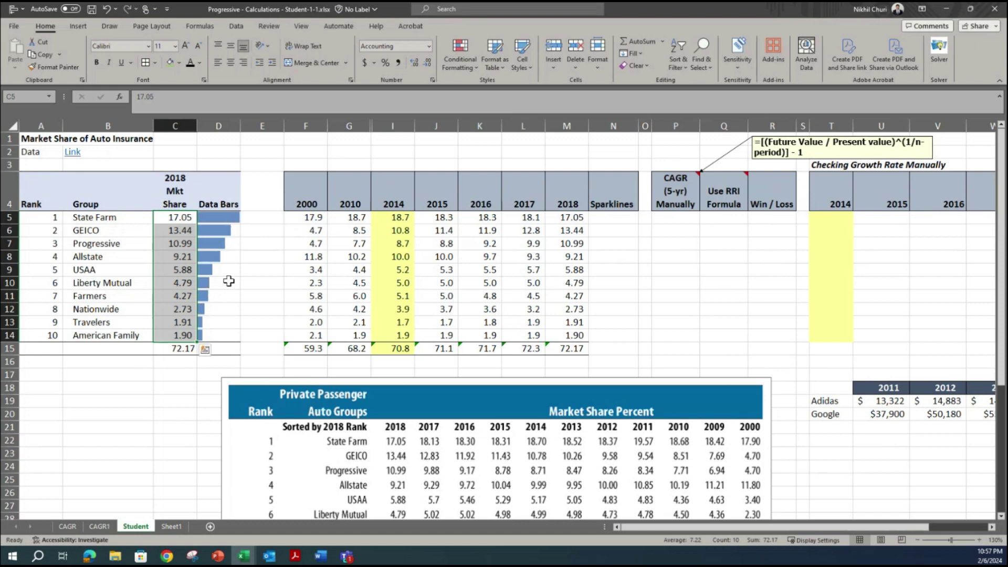
click(229, 281)
- Try 70 as Liberty Mutual's 2018 market share in C10 to test the data bars, and undo the change
click(172, 284)
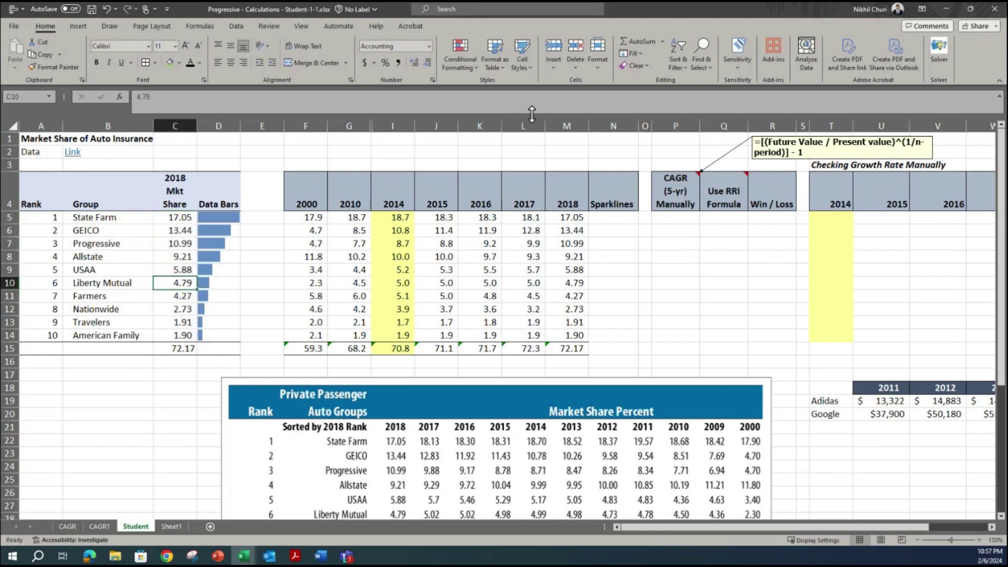
text(70)
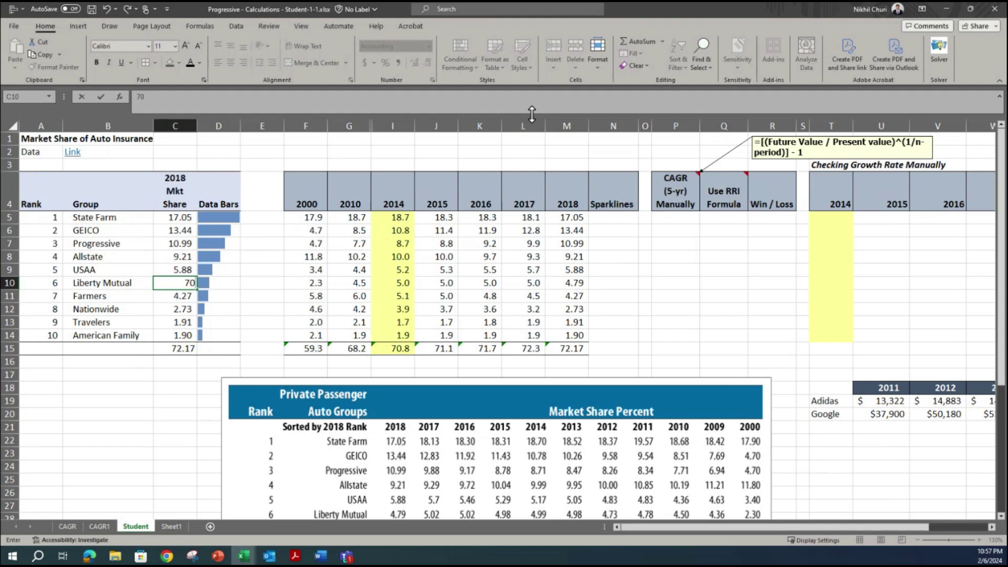
key(Return)
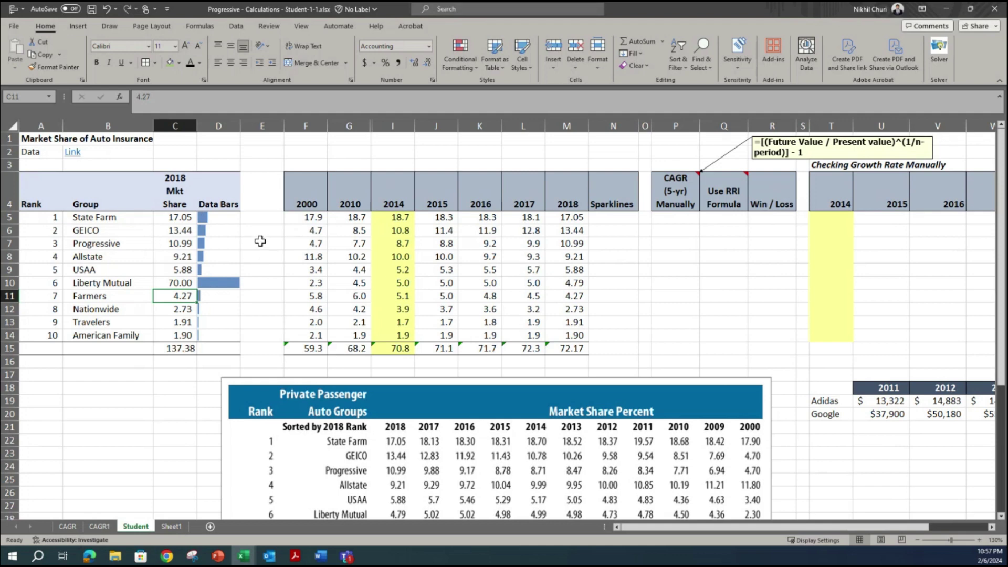
key(ctrl+z)
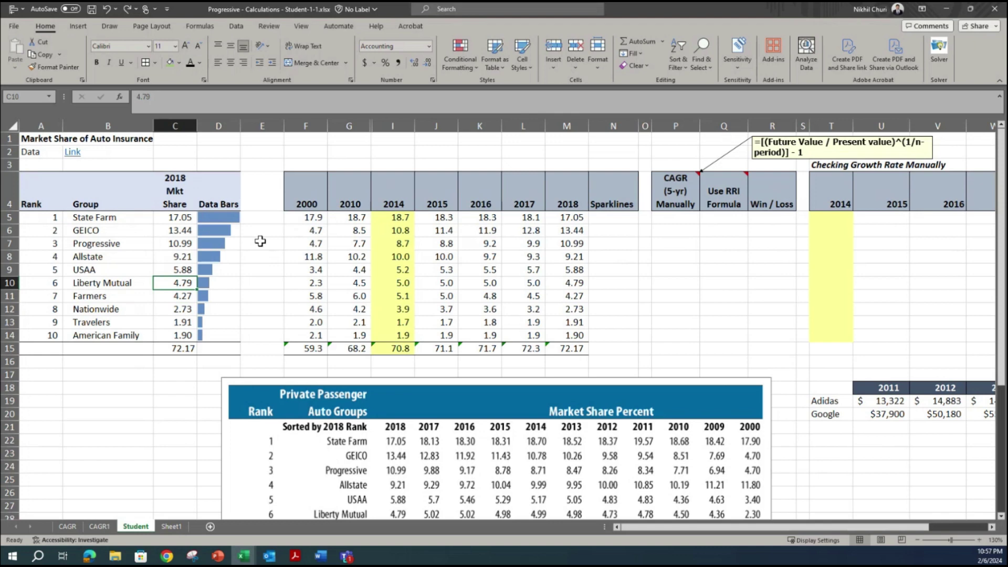
click(260, 241)
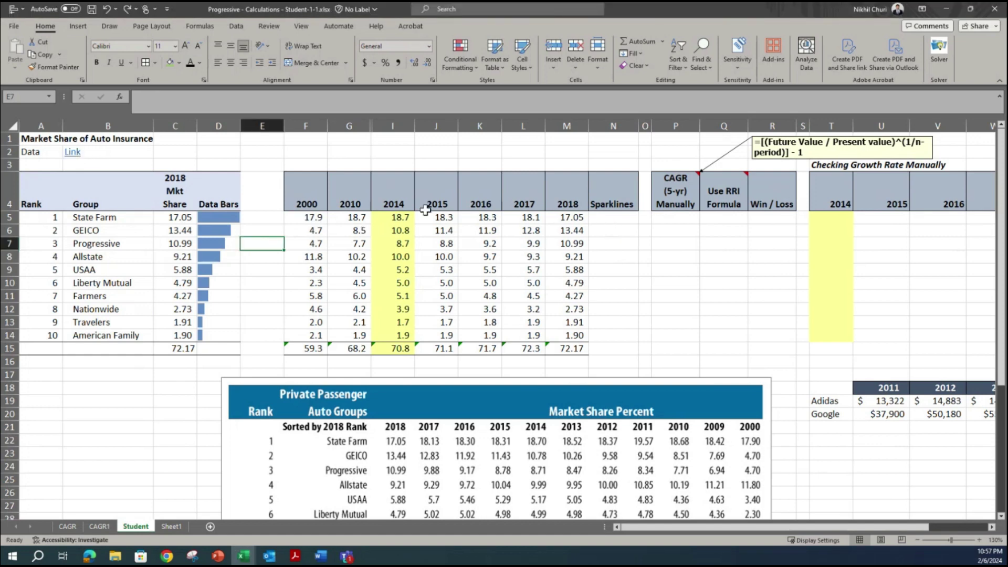
click(307, 200)
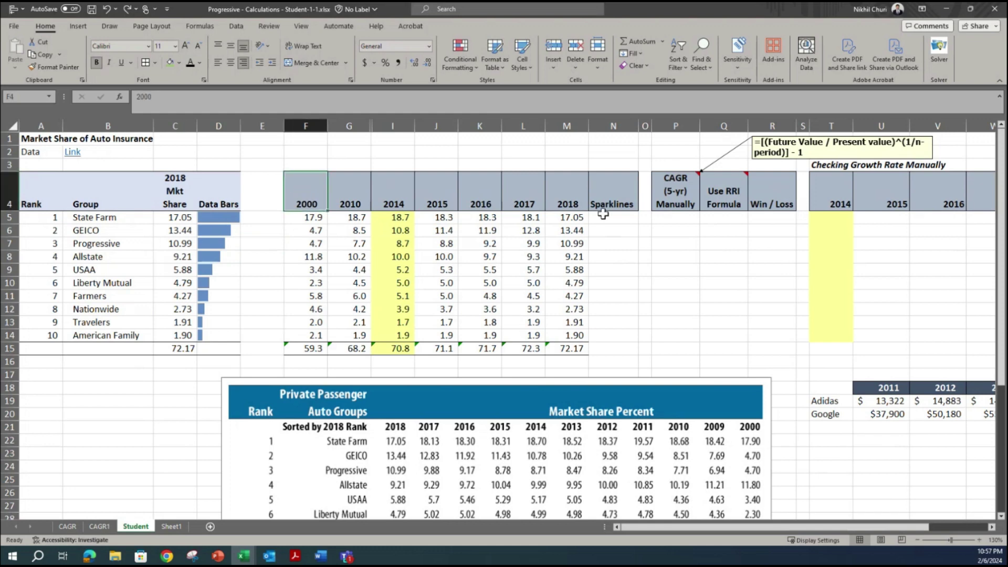
click(576, 196)
drag(315, 196, 436, 199)
click(346, 200)
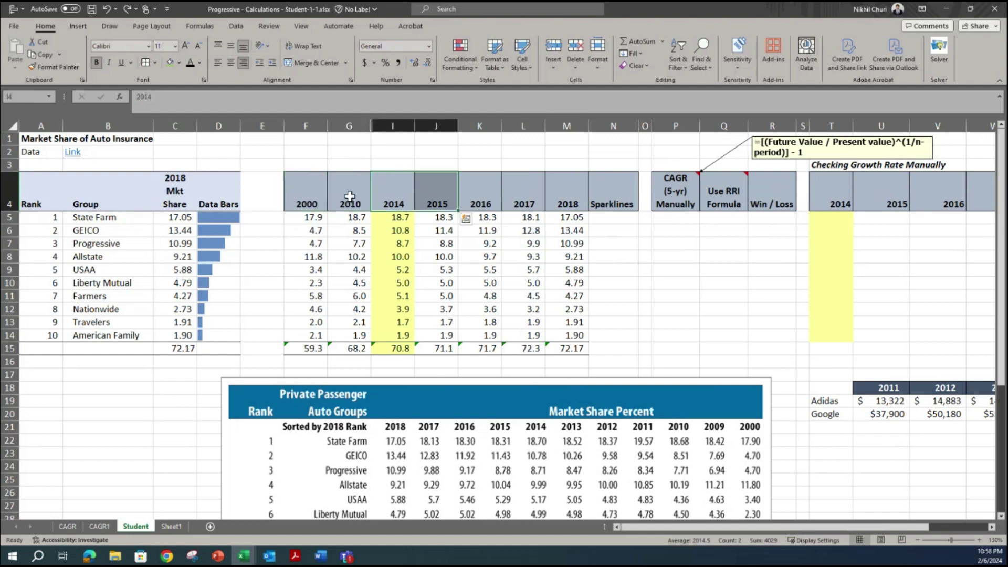
click(514, 207)
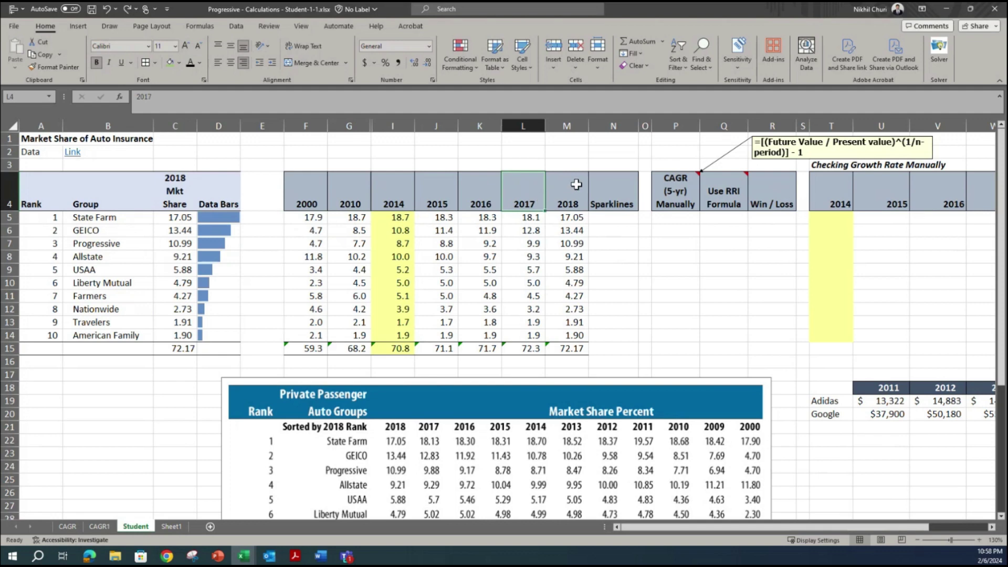
- Insert a line sparkline in N5 from data range F5:M5 and fill it down through N14
click(627, 218)
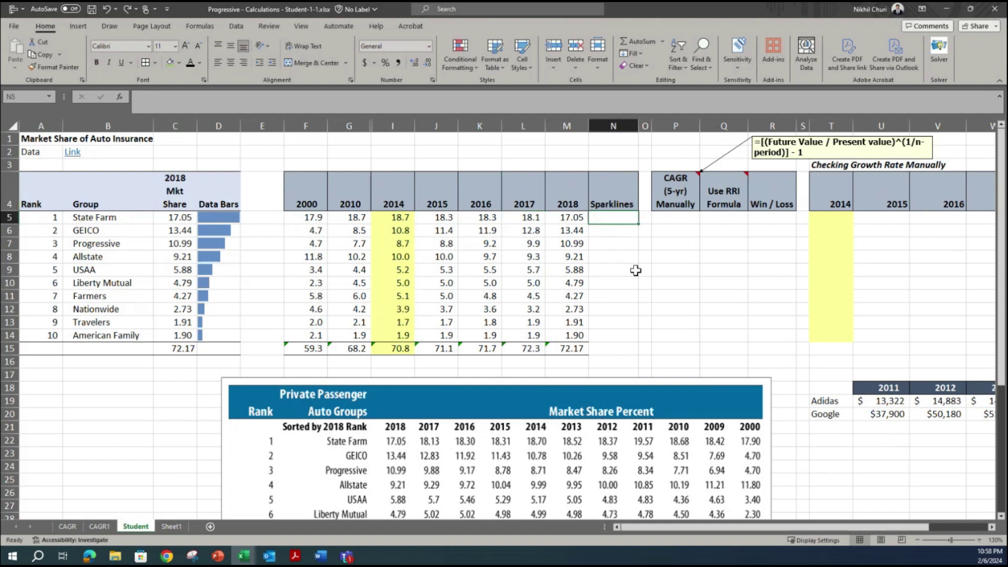
click(76, 27)
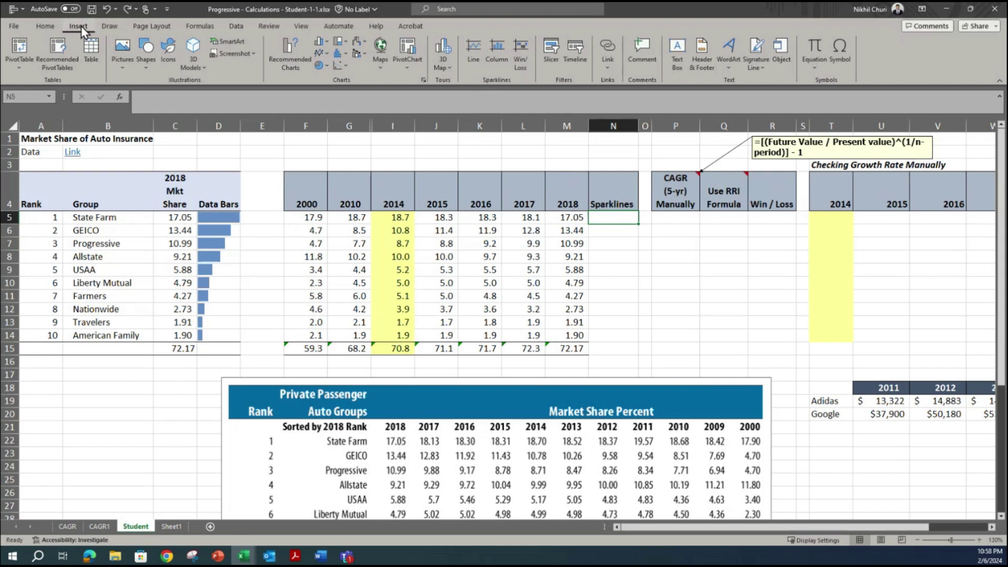
click(477, 46)
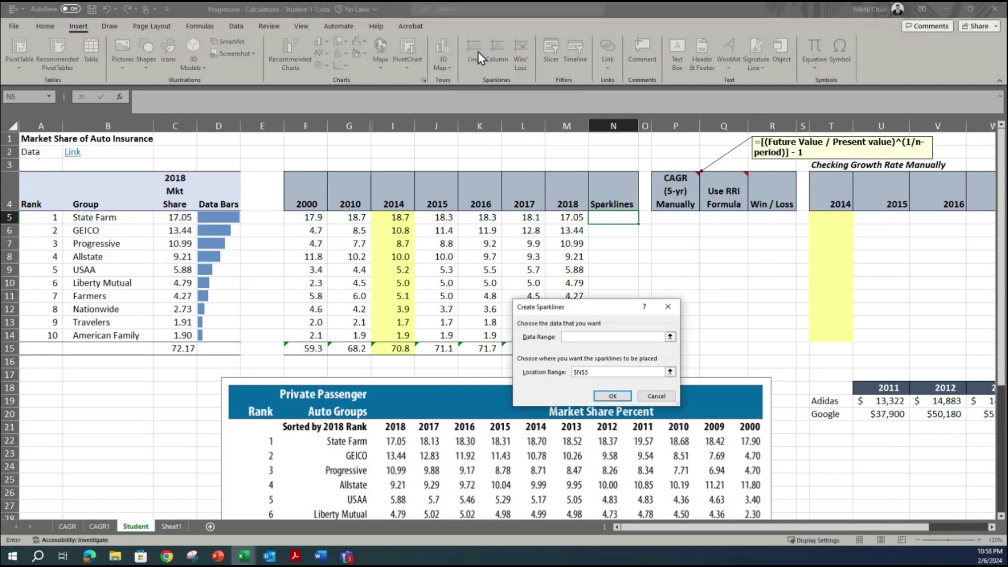
click(670, 337)
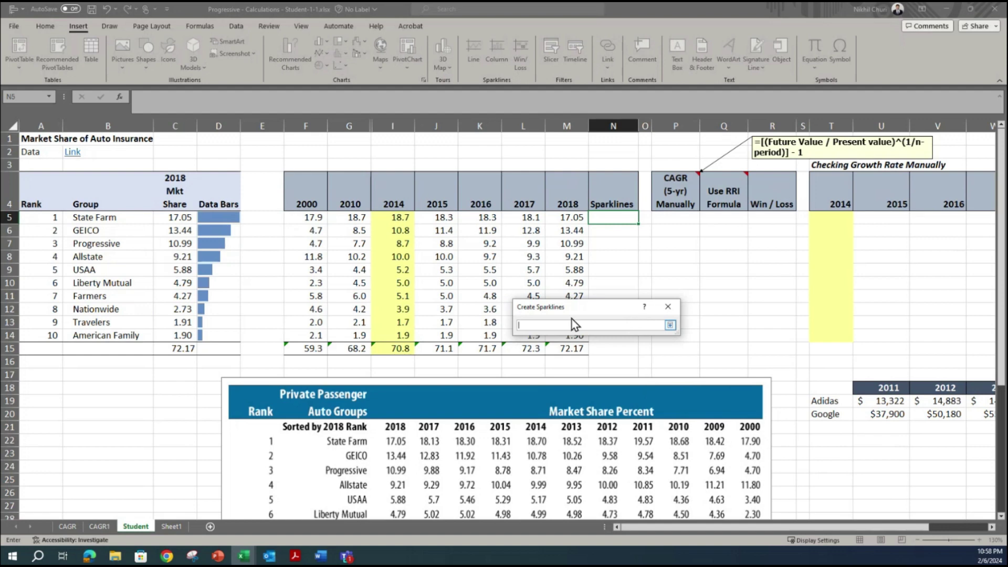
mouse_move(300, 219)
mouse_down()
mouse_move(577, 221)
mouse_move(579, 207)
mouse_up()
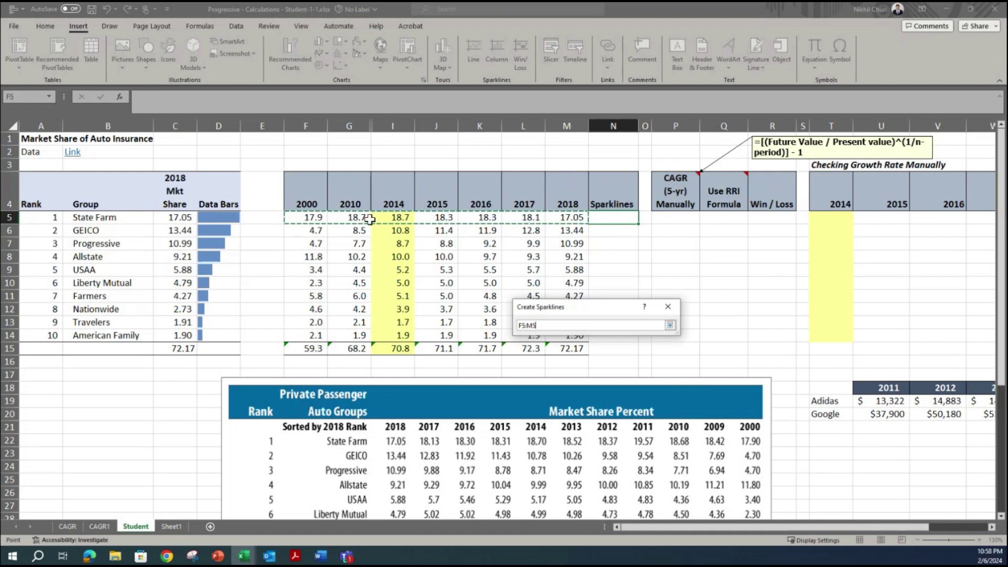
click(671, 325)
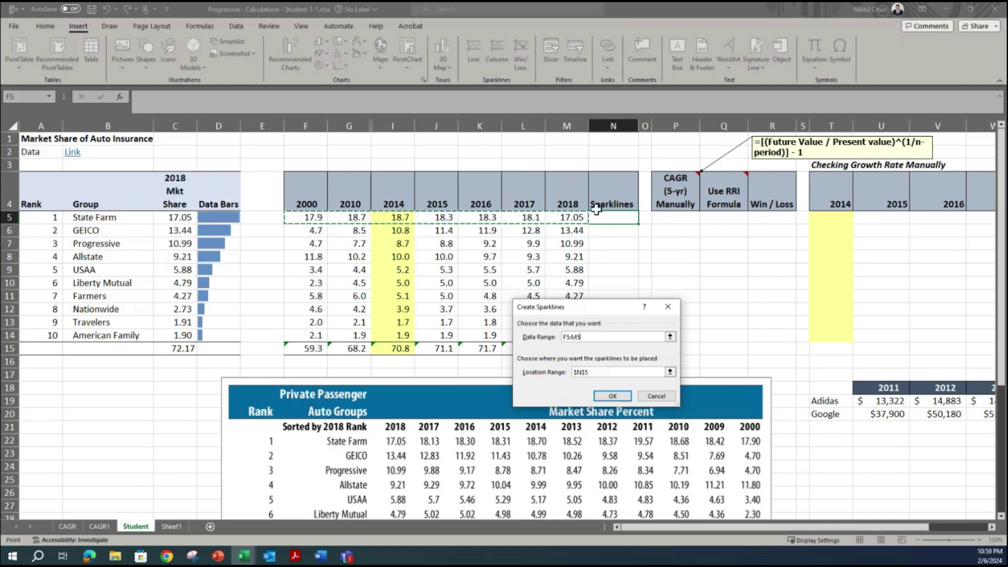
click(614, 398)
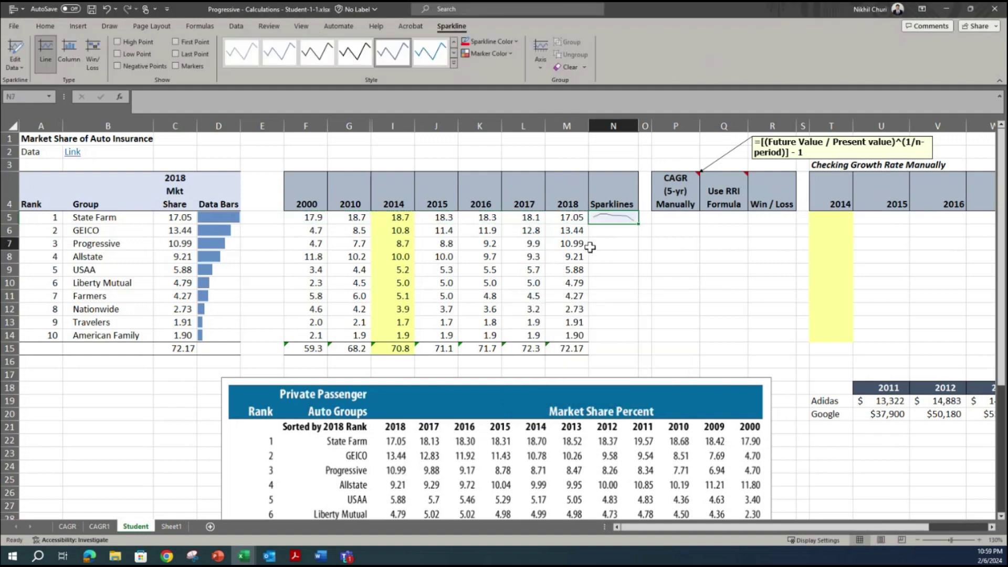
drag(637, 224, 635, 342)
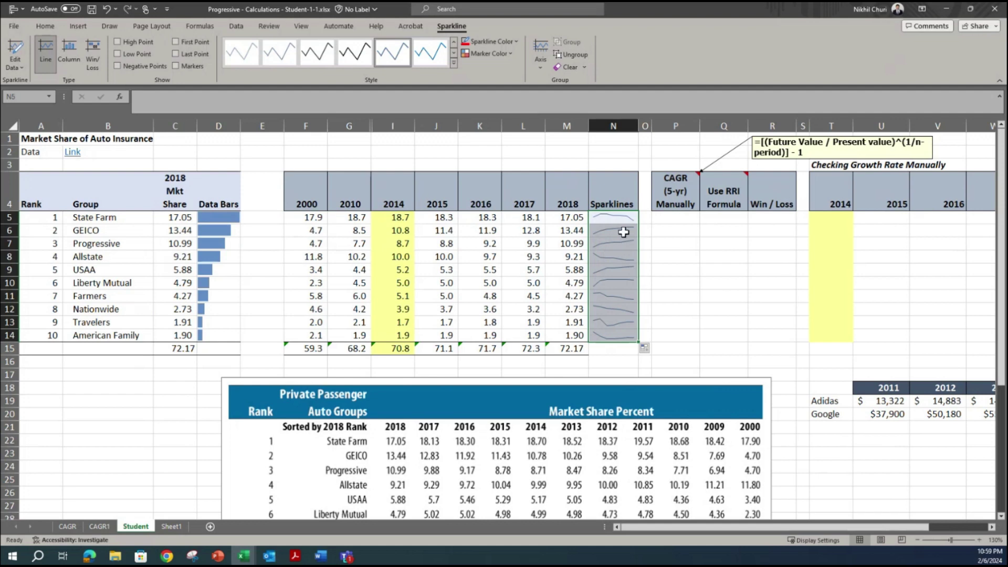
- Change the sparkline color for N5:N14 to red
click(614, 256)
drag(625, 219, 625, 335)
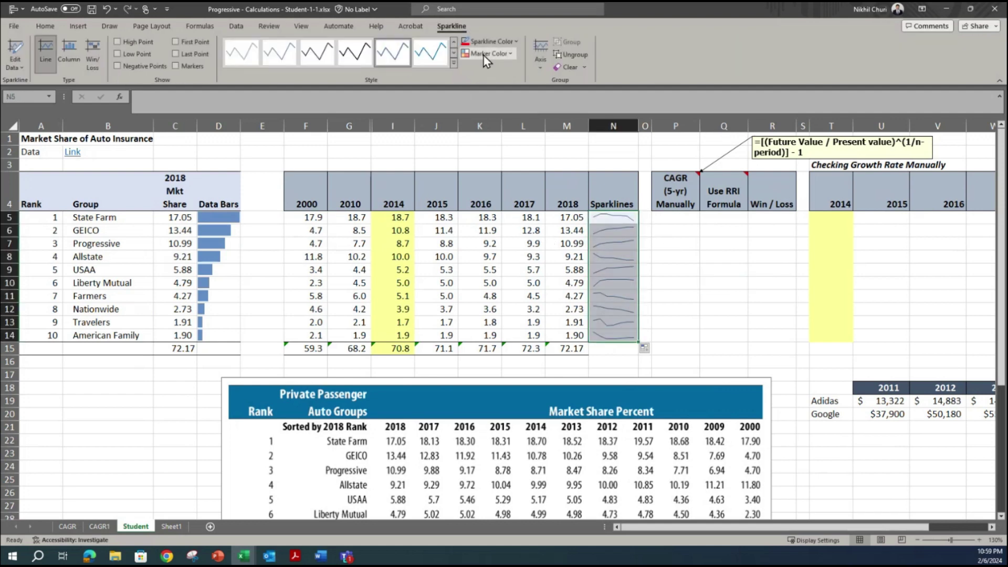
click(516, 41)
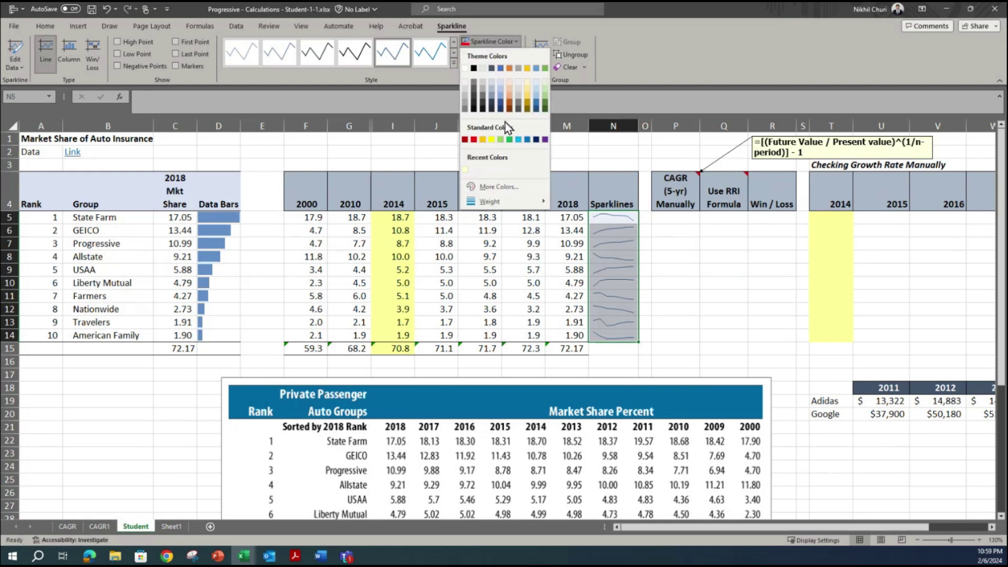
click(474, 139)
click(682, 284)
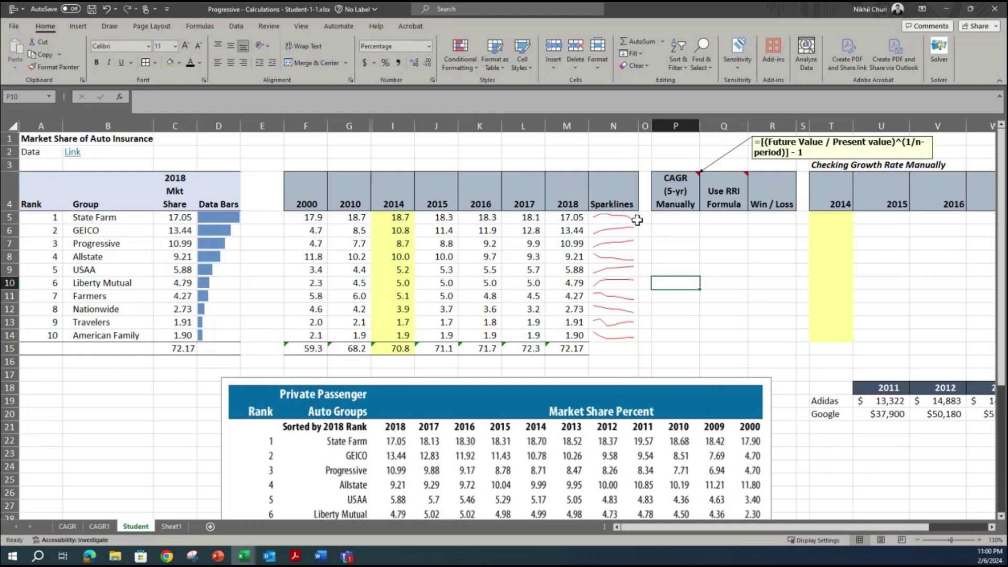
- Compare the sparkline trends with the 2000 to 2018 market shares for State Farm, GEICO, Progressive and Allstate
click(297, 218)
click(557, 216)
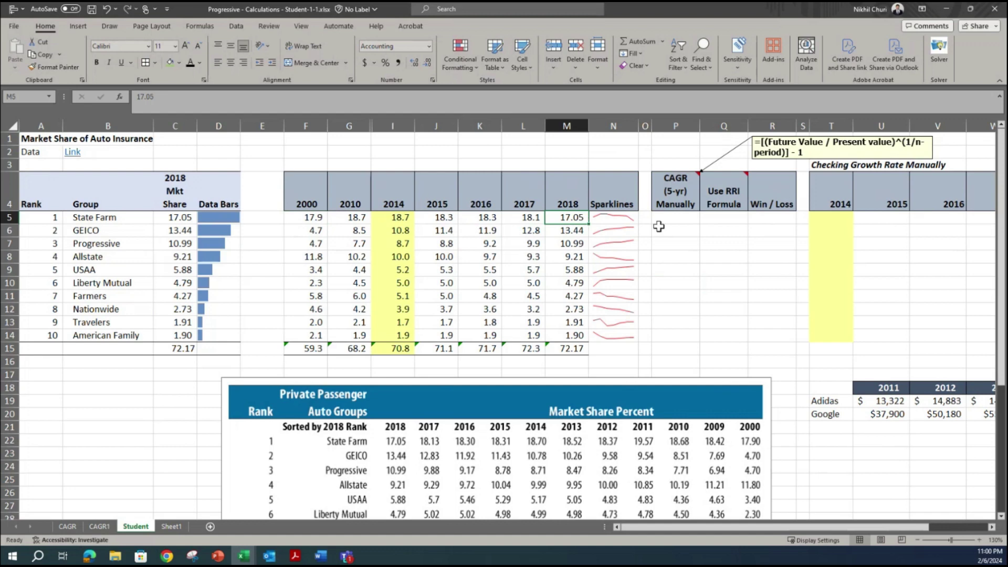
click(659, 227)
click(92, 228)
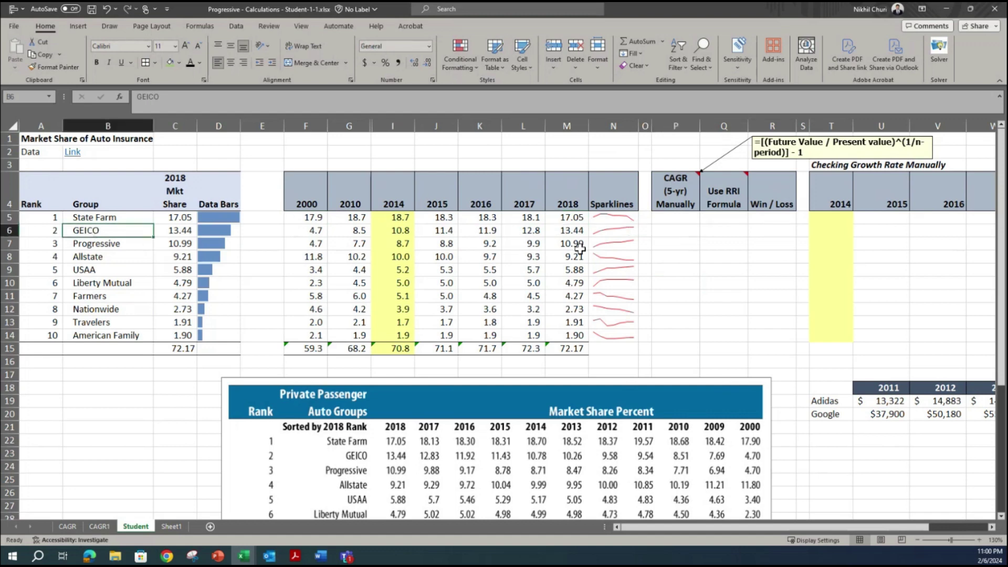
click(125, 245)
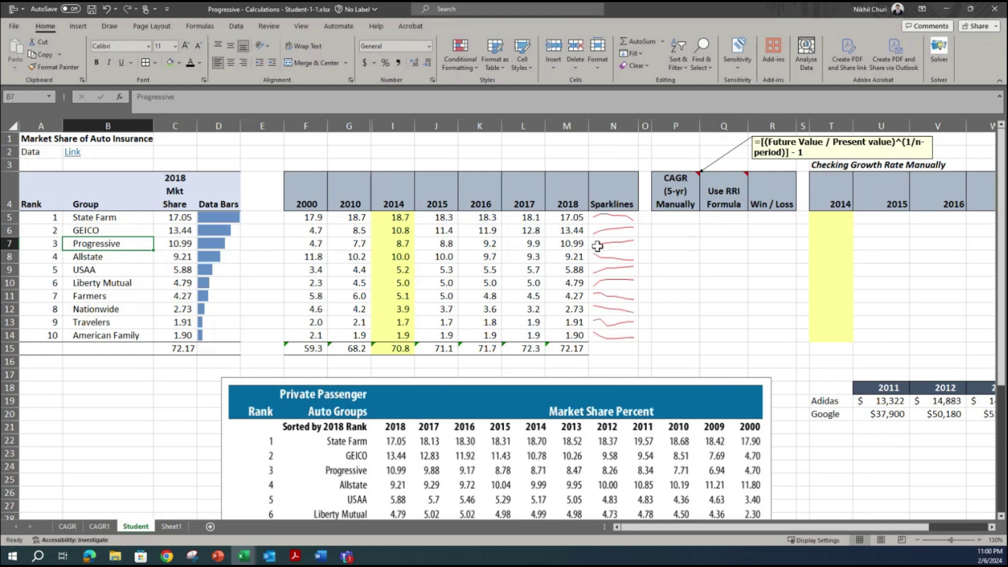
click(667, 243)
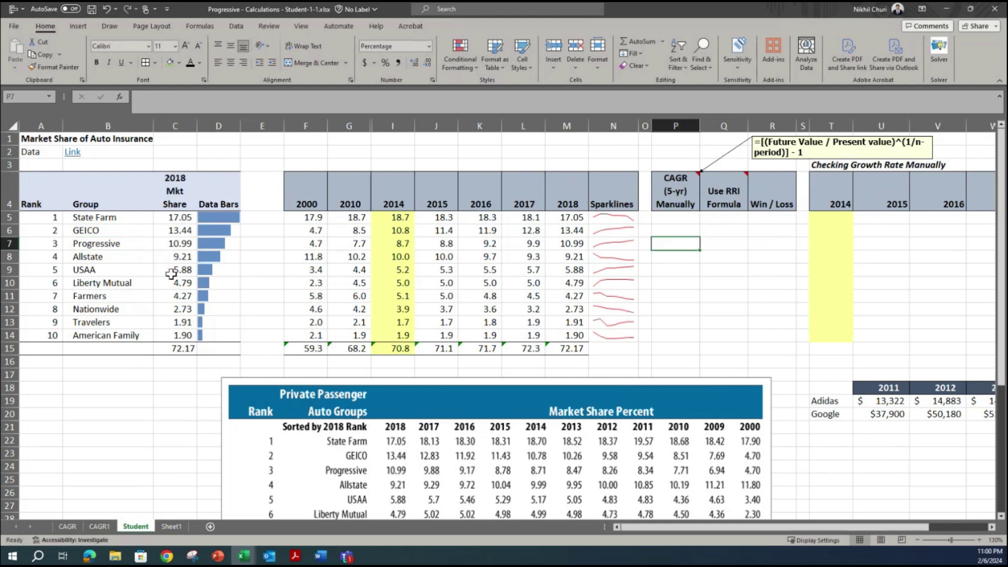
click(87, 259)
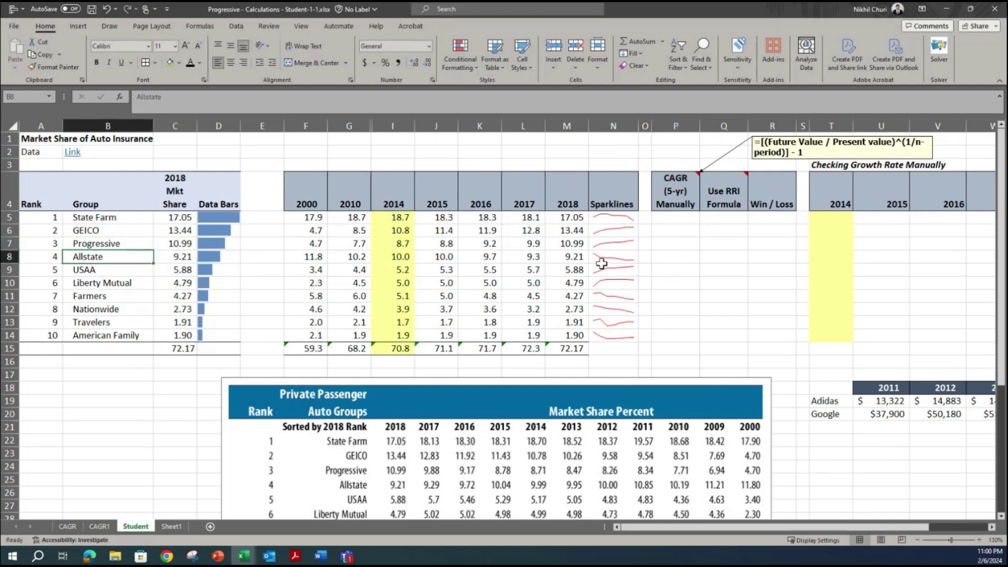
click(310, 257)
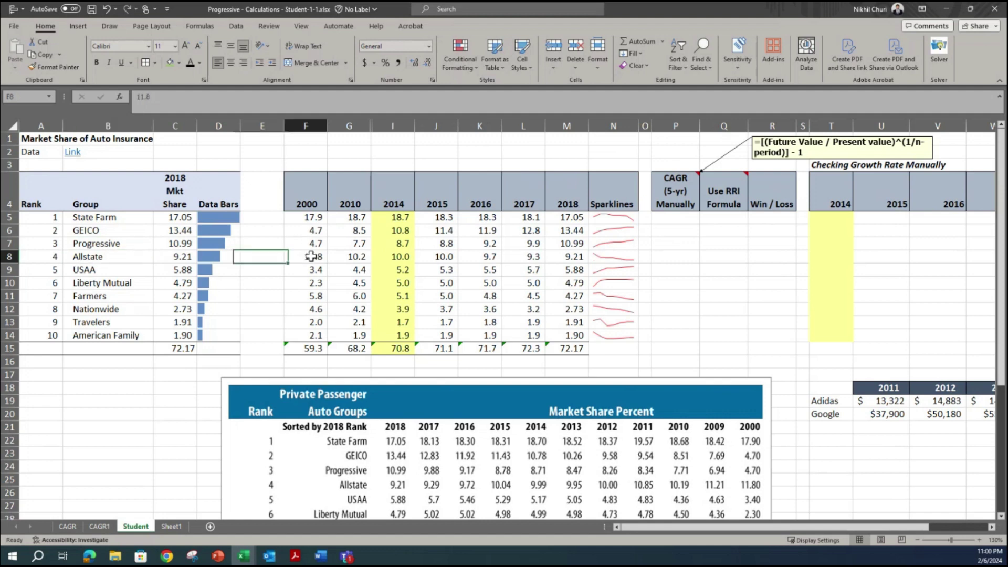
click(585, 257)
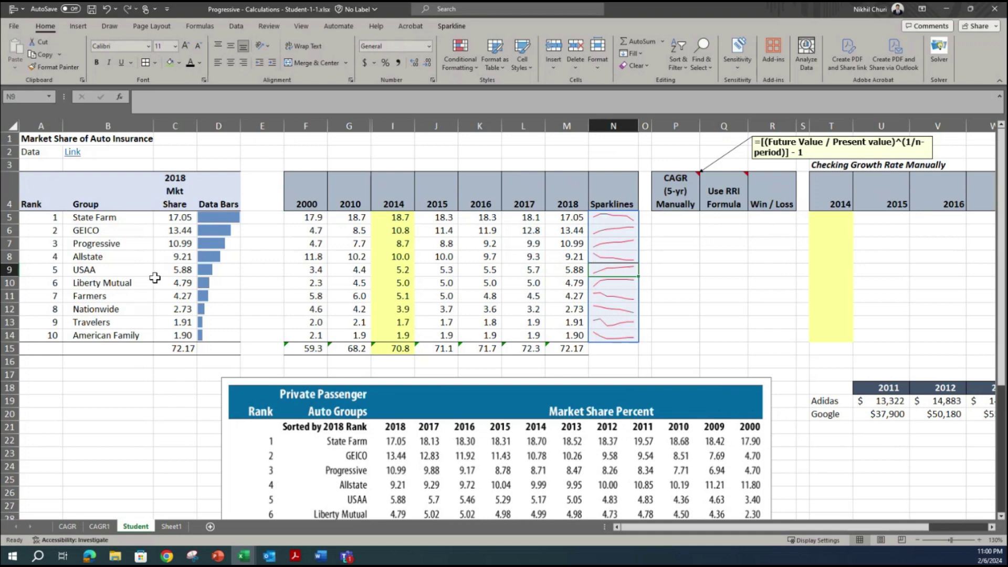
- Examine the sparkline trends of the remaining groups from USAA through American Family, and review the Sparklines column as a whole
click(94, 274)
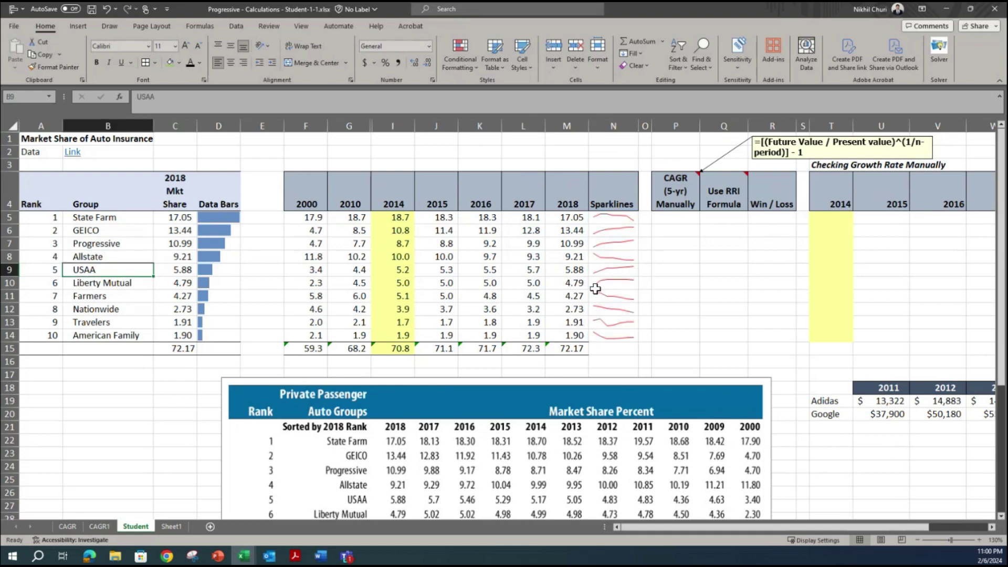
click(594, 287)
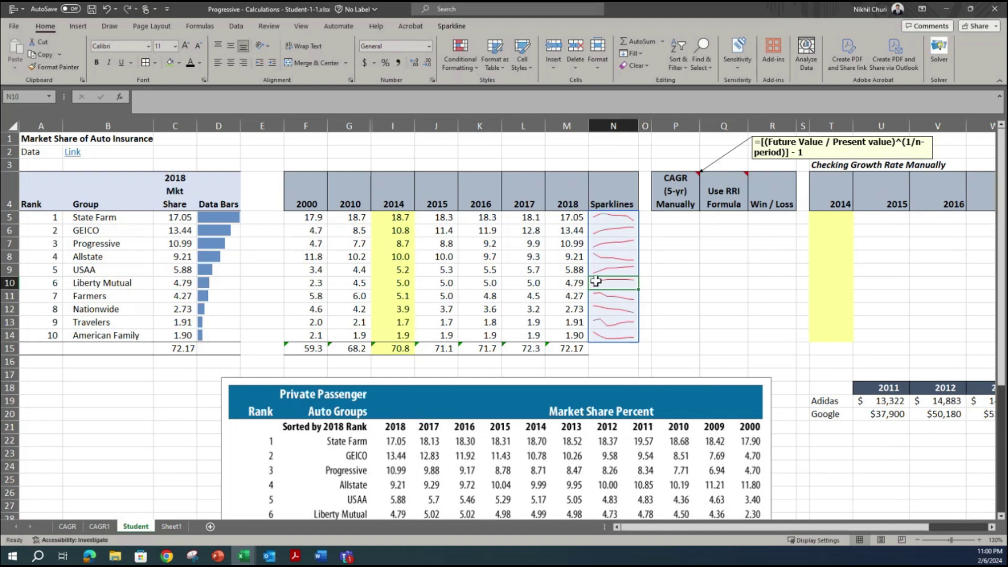
key(Right)
key(Right)
key(Right)
key(Right)
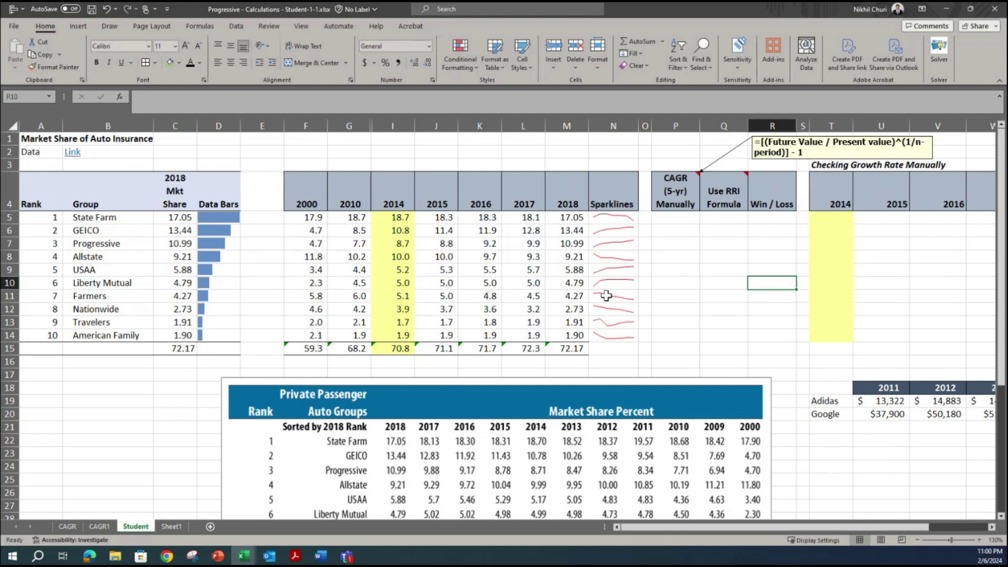
click(119, 312)
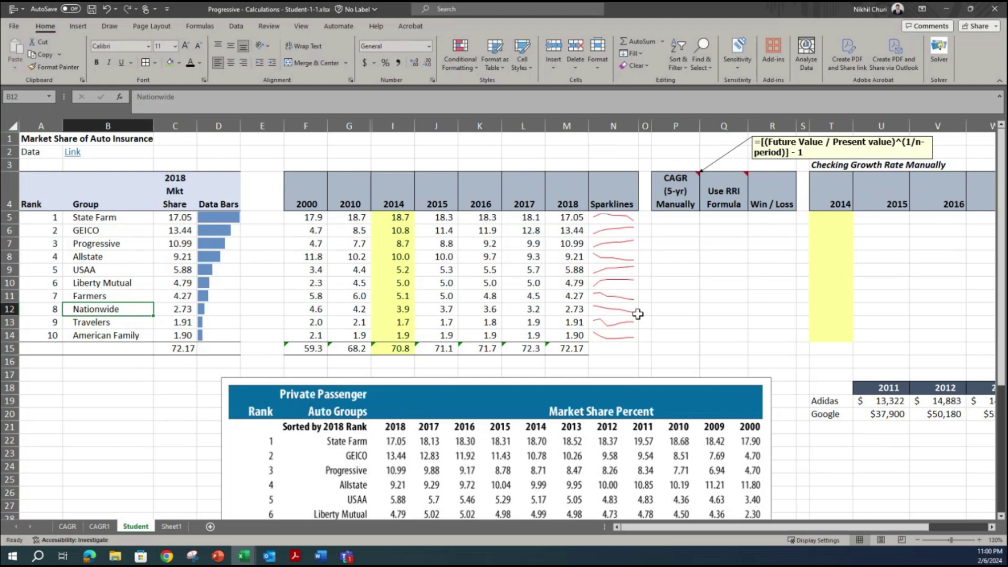
click(107, 323)
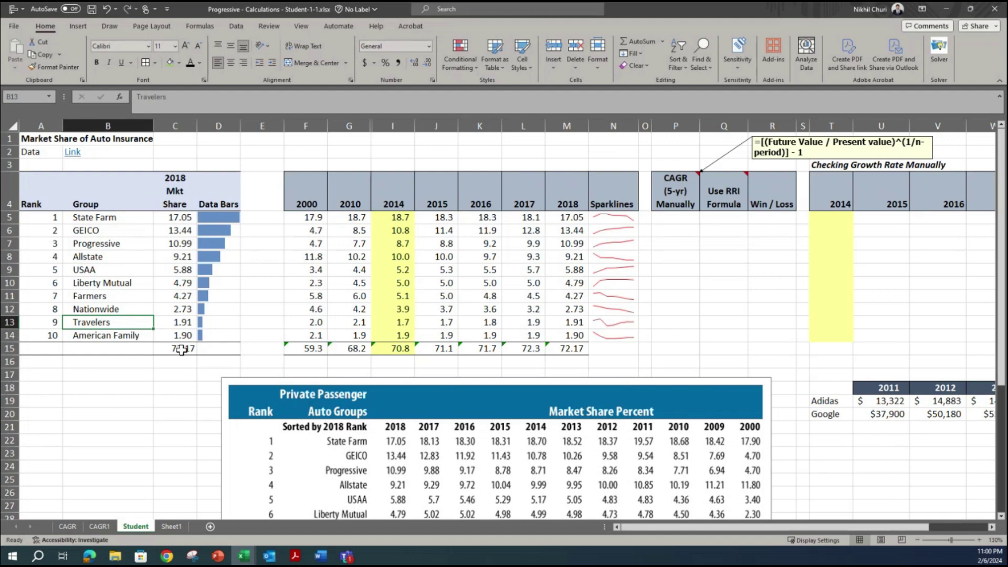
click(111, 337)
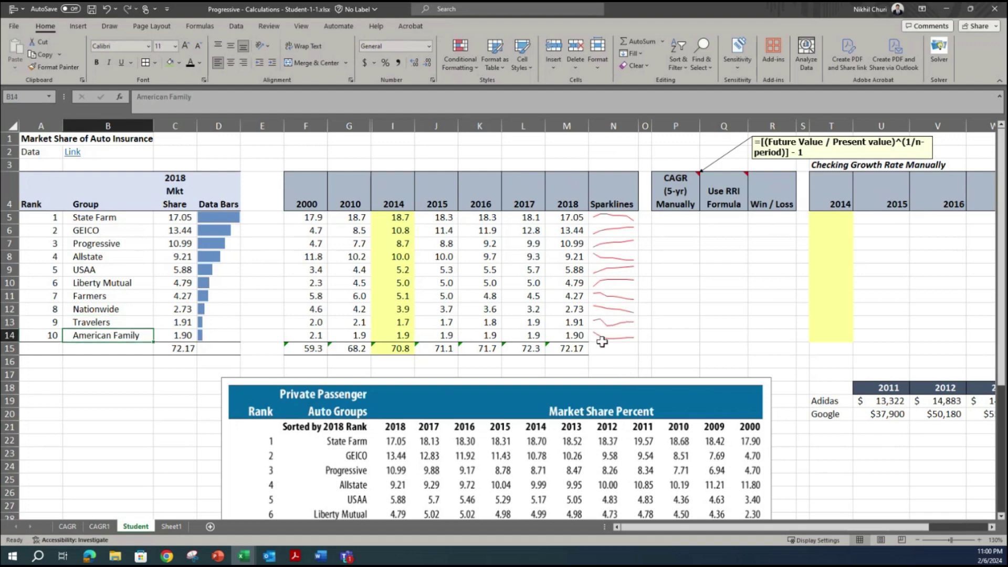
click(682, 332)
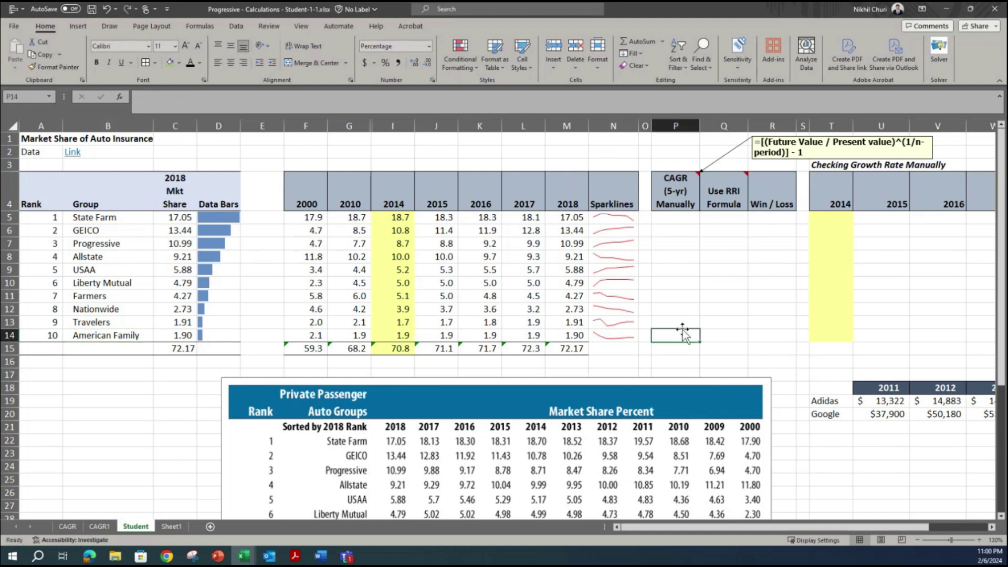
click(662, 244)
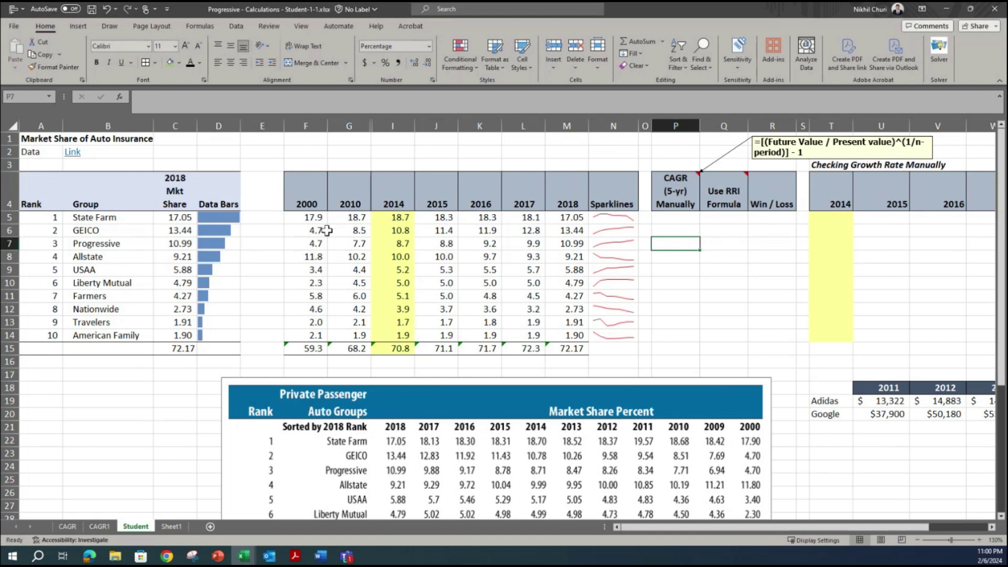
click(720, 286)
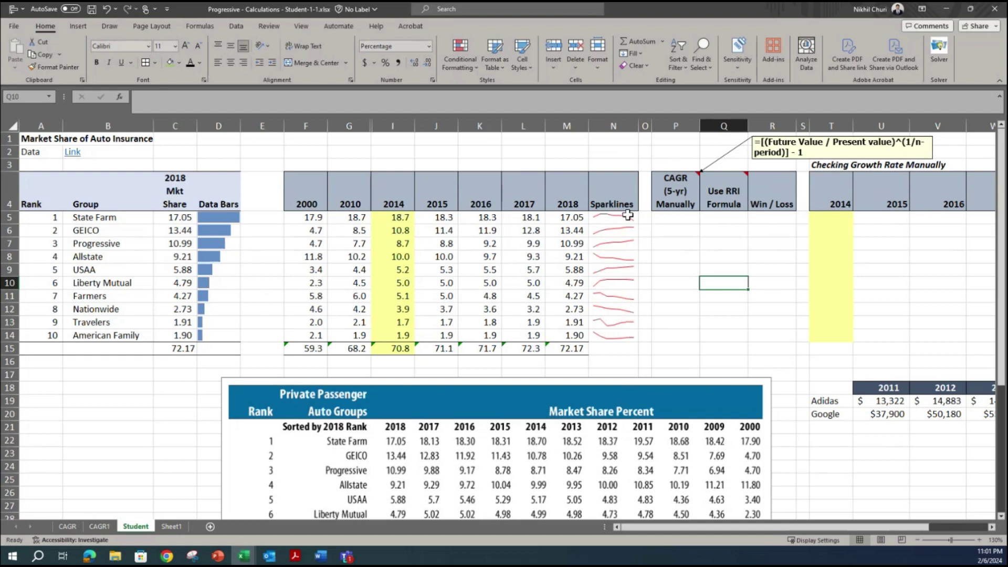
click(609, 258)
click(676, 282)
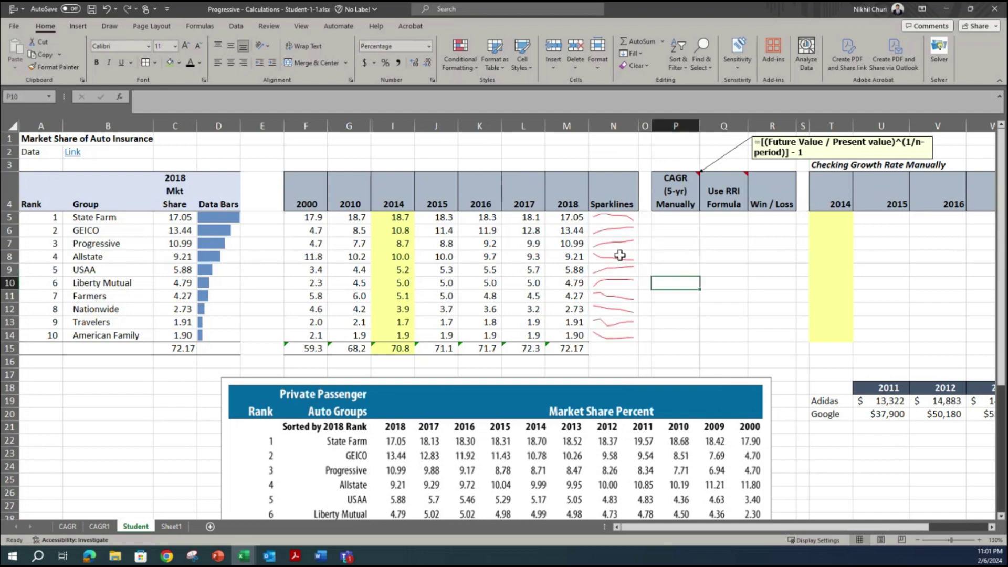
- Clear only Allstate's sparkline in N8, check the neighbouring sparkline cells, and undo the removal
click(626, 279)
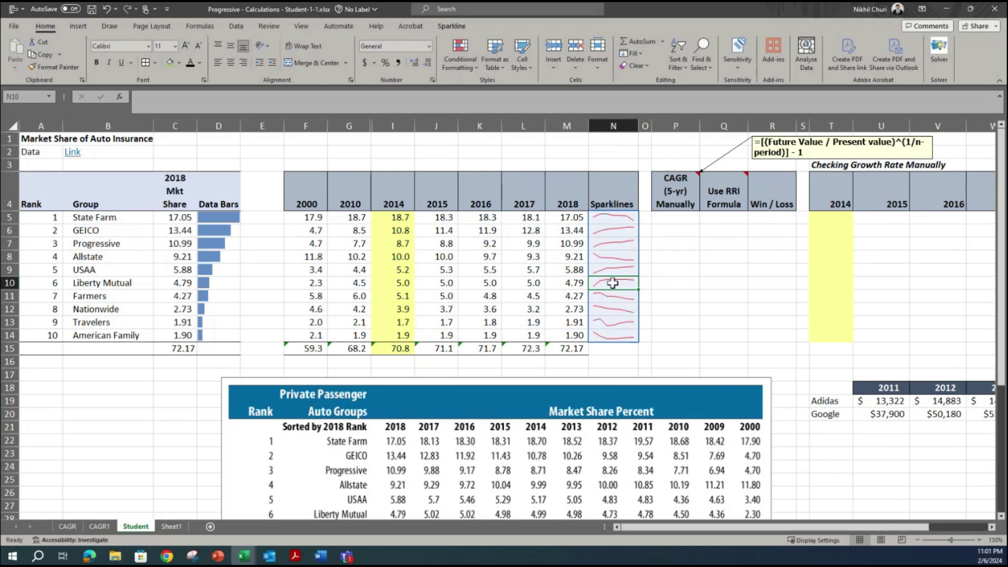
right_click(611, 265)
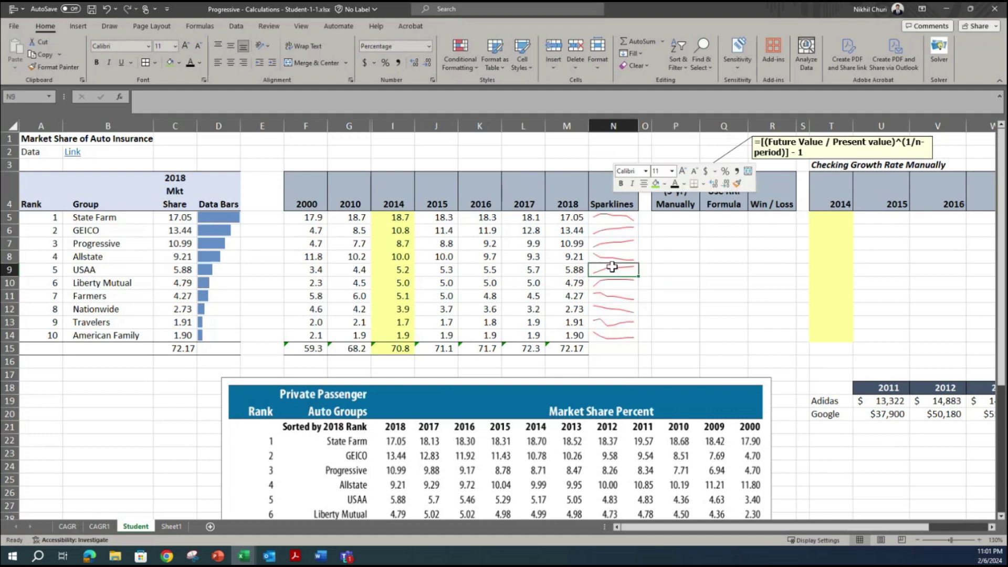
right_click(608, 257)
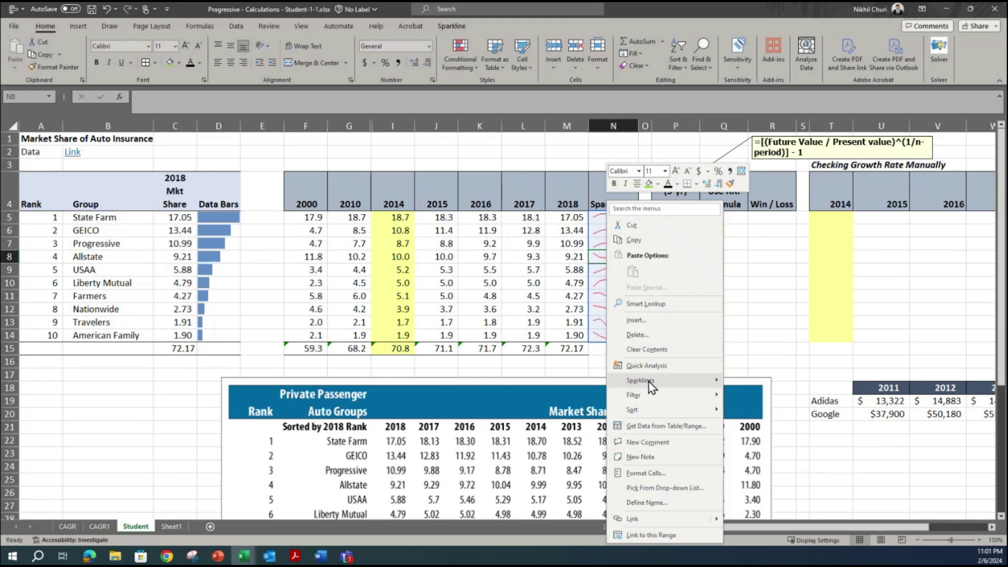
mouse_move(652, 390)
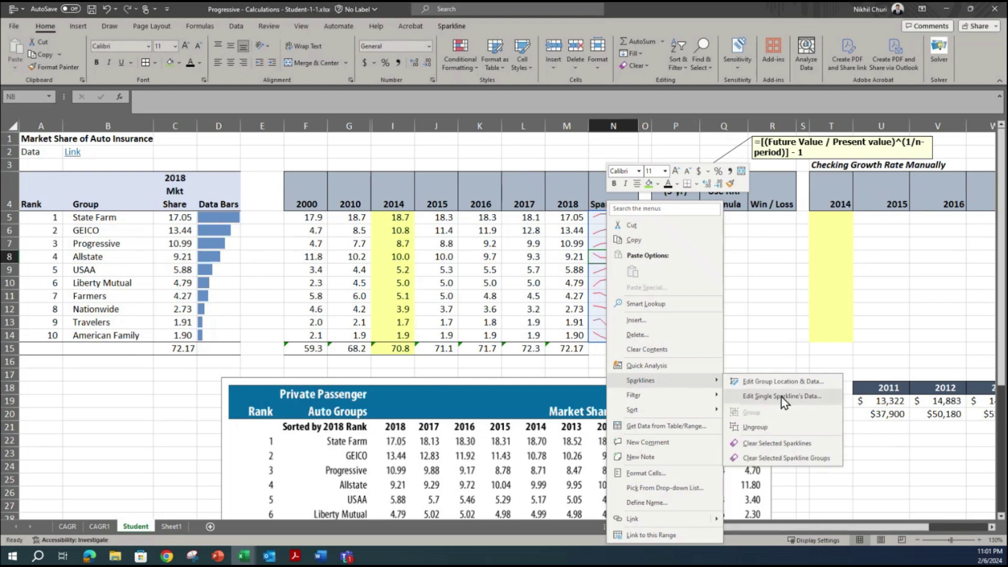
click(777, 448)
click(723, 309)
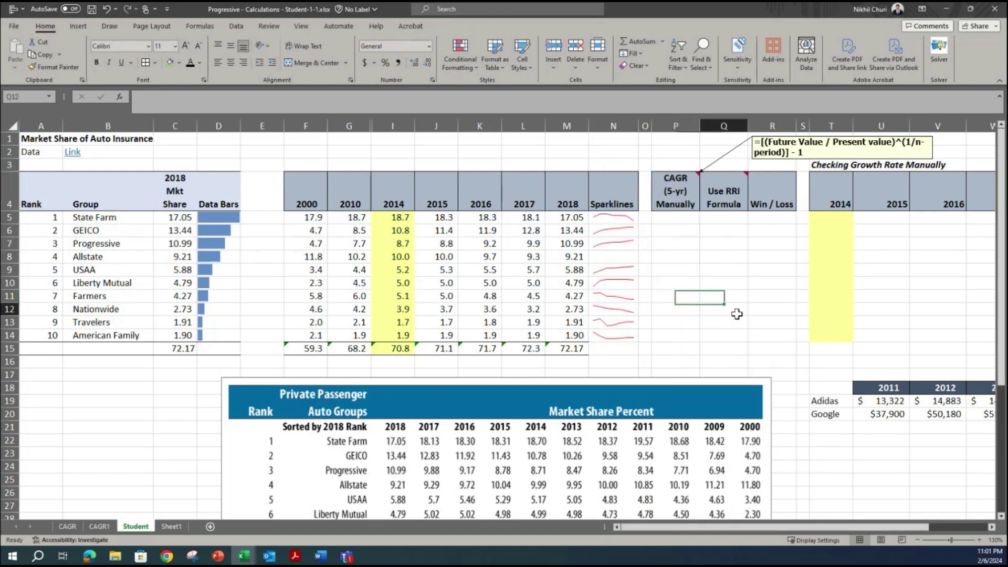
click(615, 257)
click(704, 256)
click(615, 243)
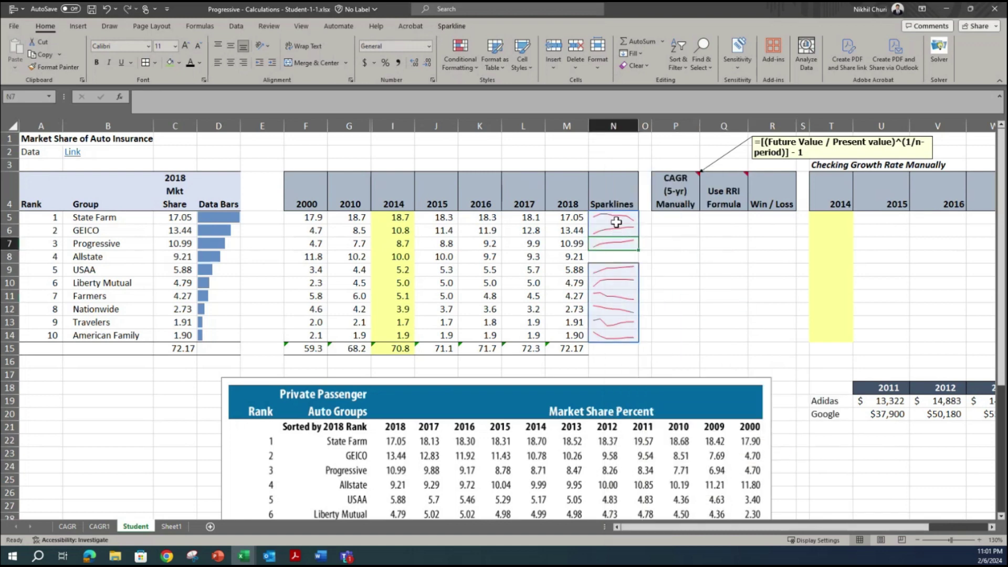
click(706, 269)
click(615, 296)
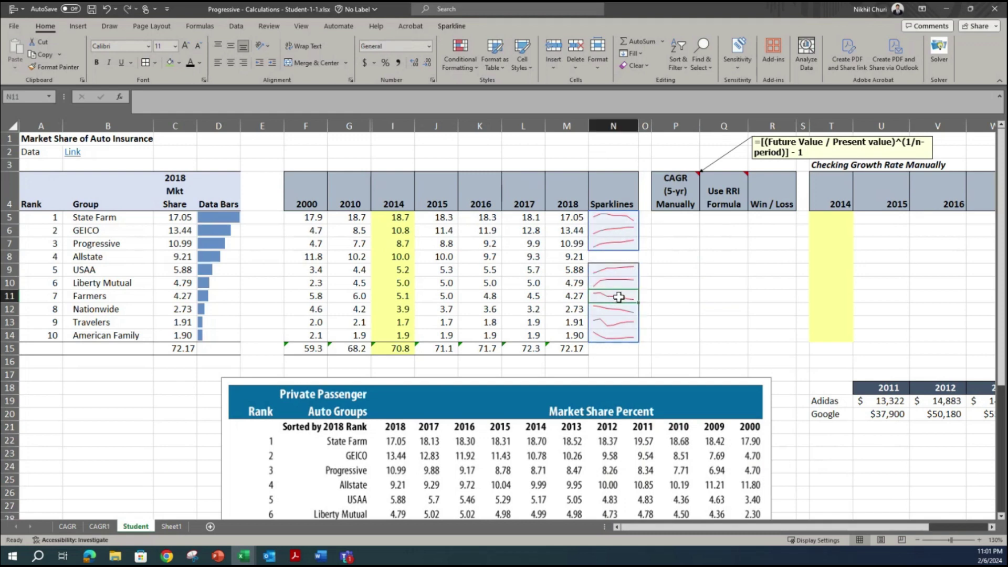
click(622, 257)
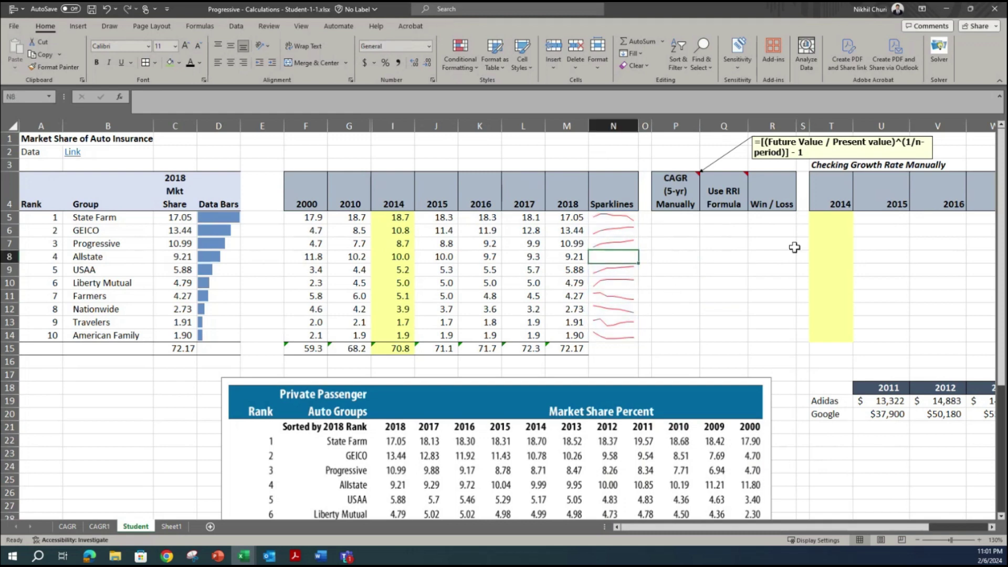
click(720, 264)
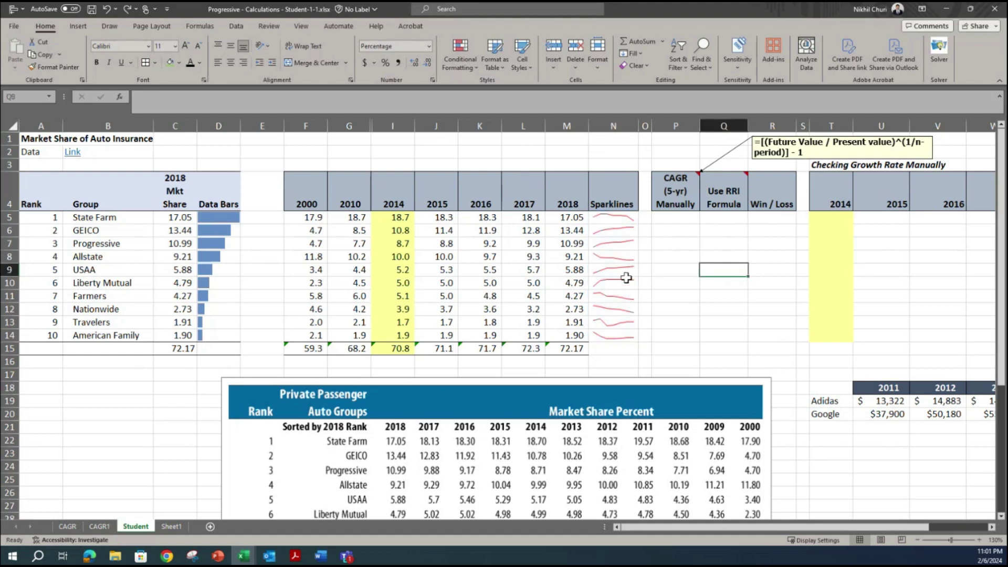
- Clear the entire sparkline group from the Sparklines column starting at Farmers' cell N11, and undo the removal
key(Left)
key(Left)
key(Down)
key(Down)
key(Down)
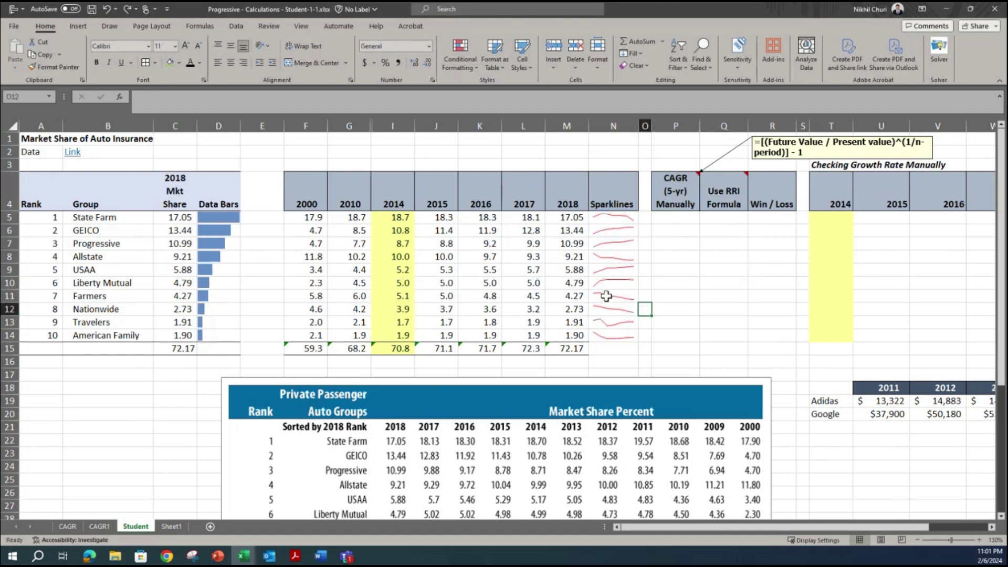
right_click(602, 296)
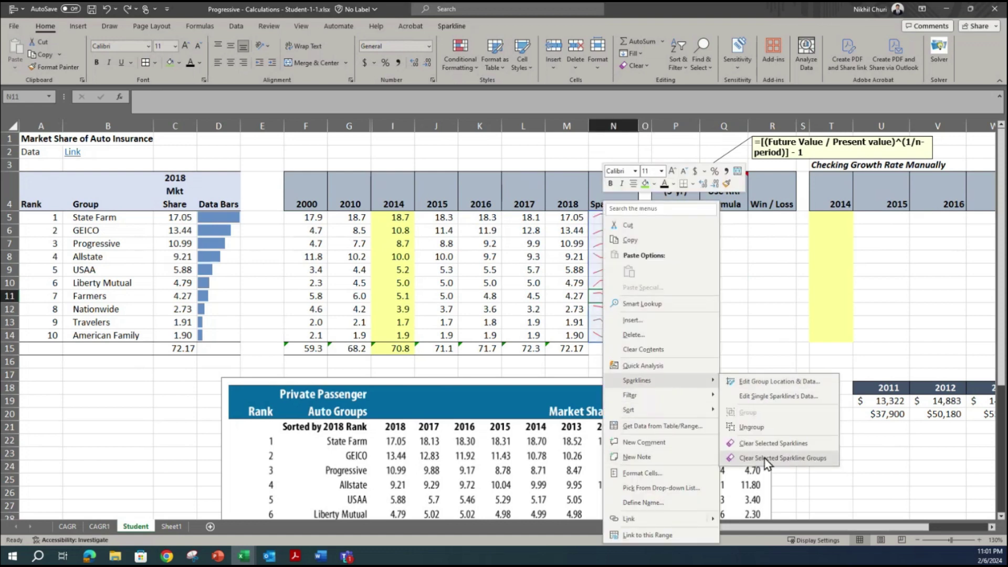
click(796, 459)
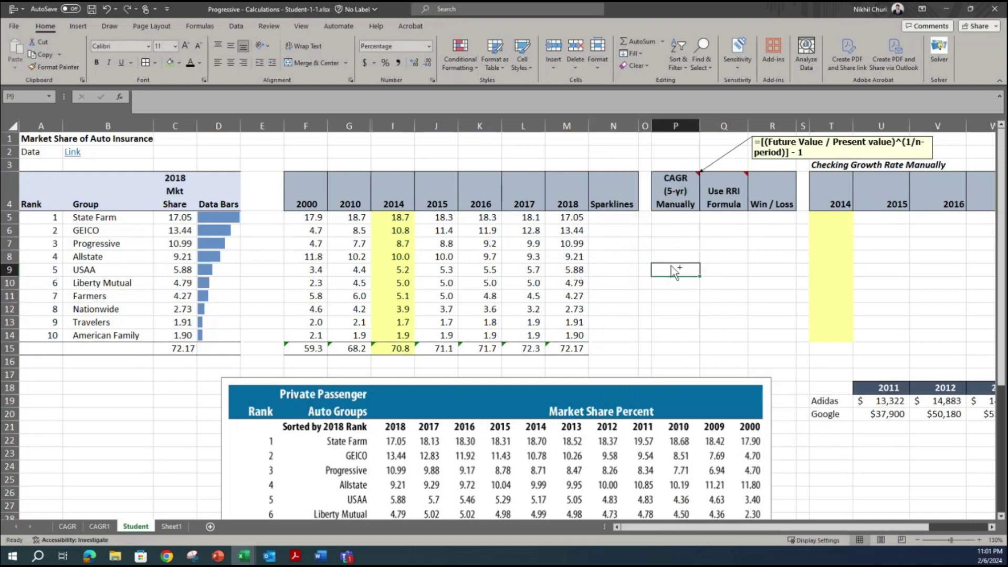
key(ctrl+z)
- Remove Farmers' sparkline in N11 with the general Clear All command, and undo the removal
click(614, 244)
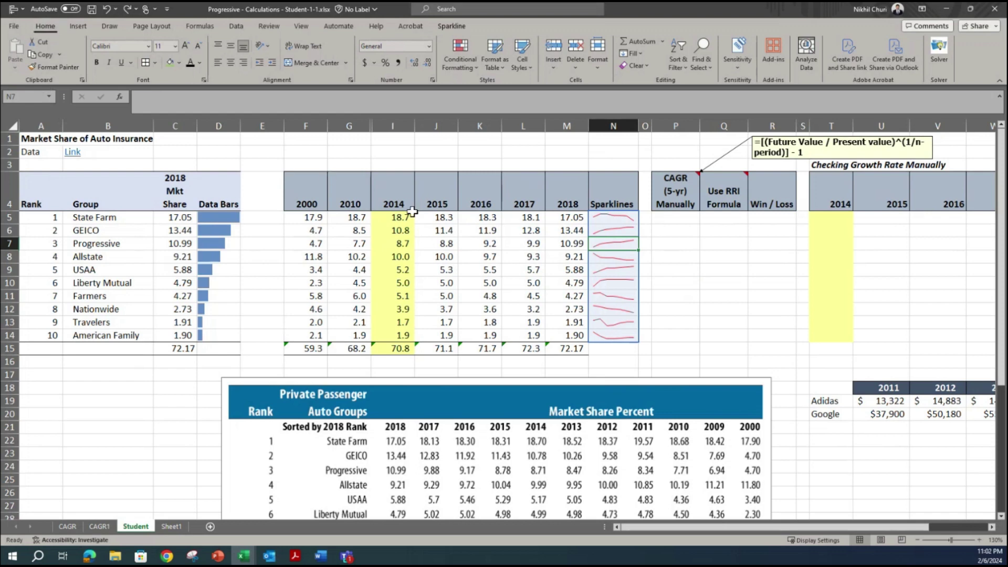
click(635, 295)
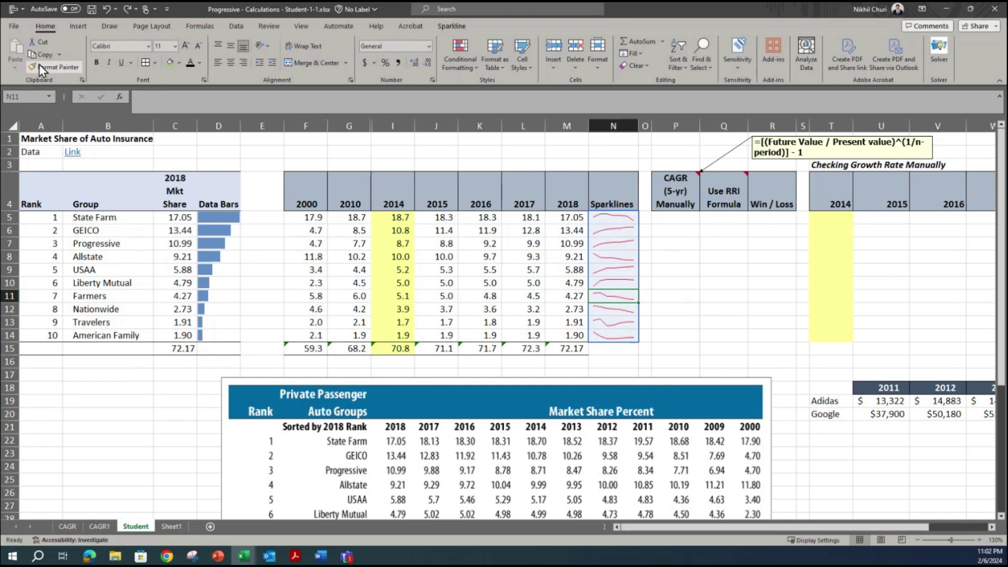
click(647, 67)
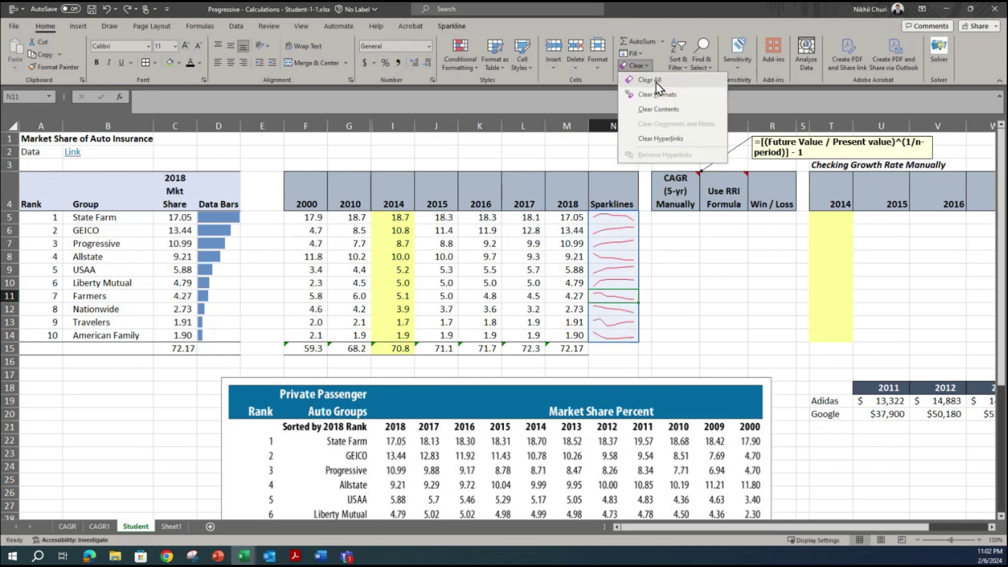
click(672, 83)
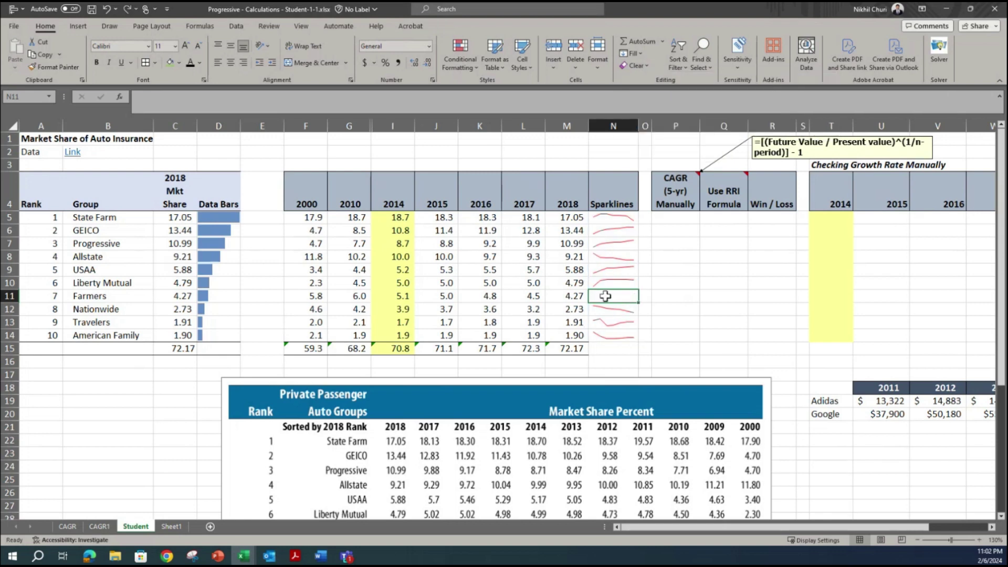
click(687, 303)
key(ctrl+z)
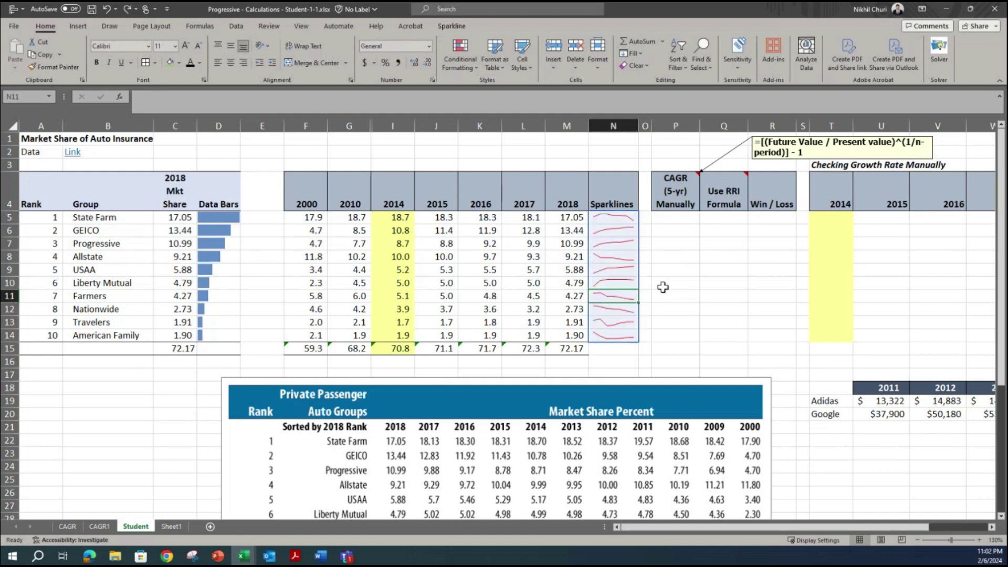
click(670, 274)
click(627, 272)
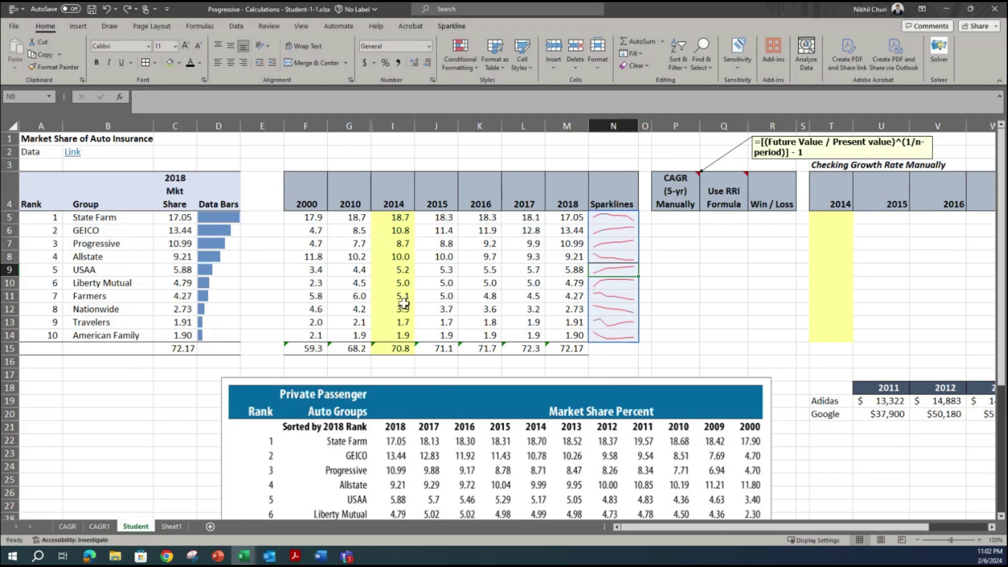
click(724, 301)
click(613, 243)
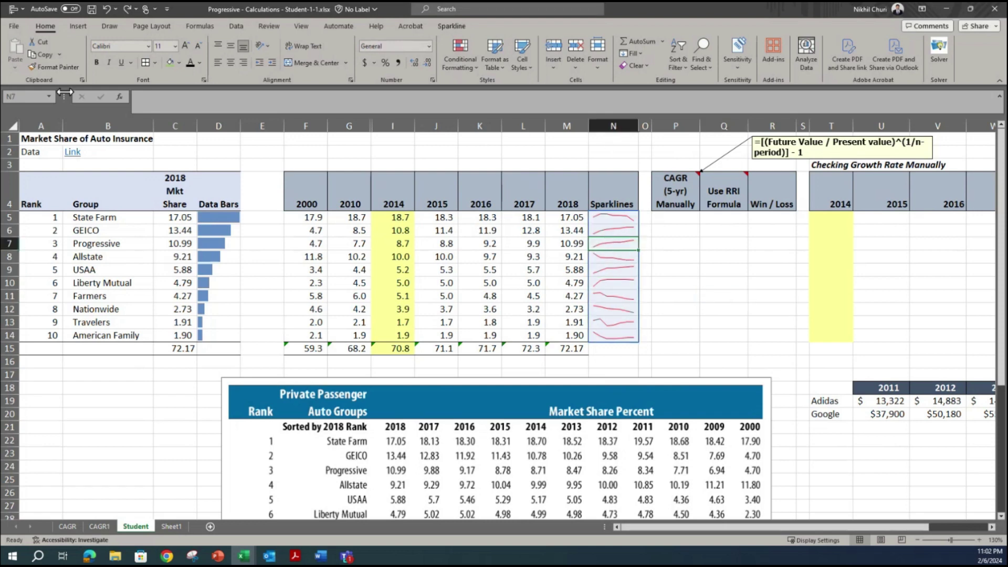
click(619, 283)
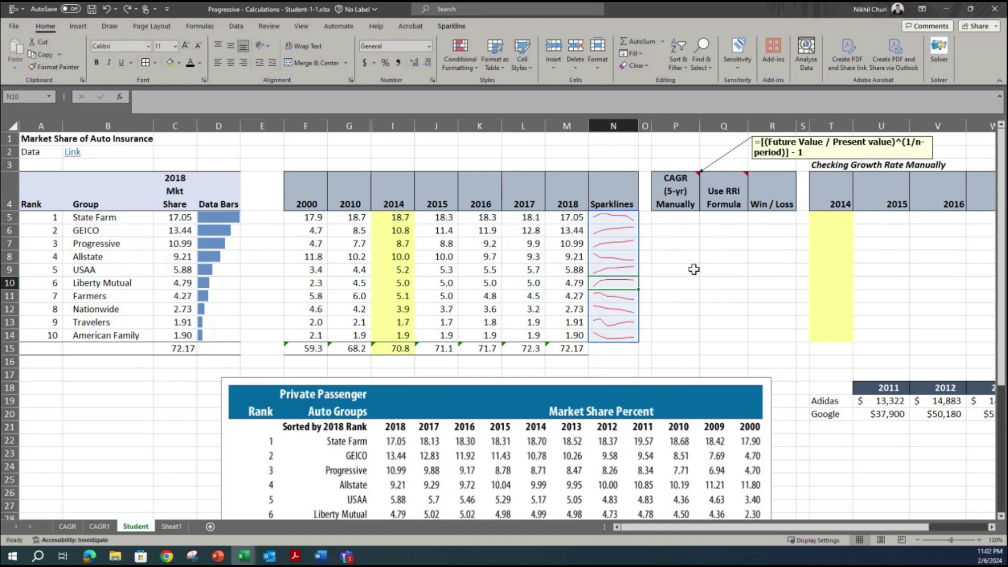
click(762, 286)
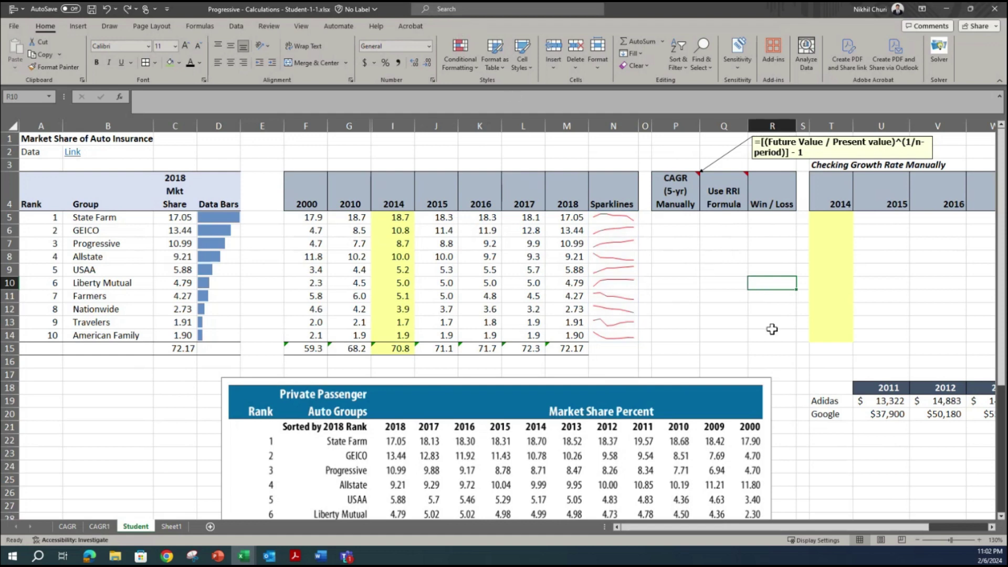
- Review the horizontal and vertical axis options of the sparkline group from Liberty Mutual's cell N10, leaving them as they are
click(615, 285)
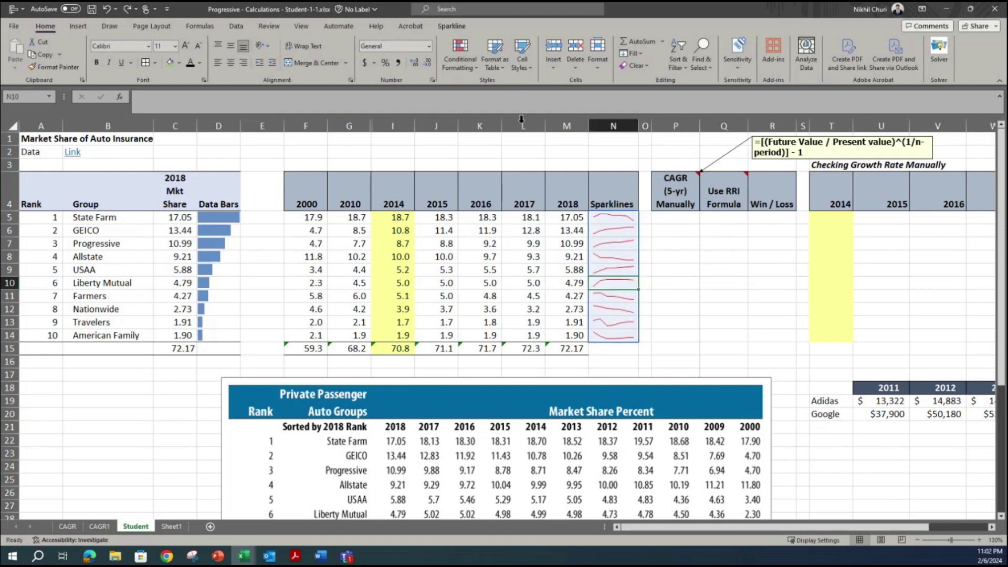
click(452, 26)
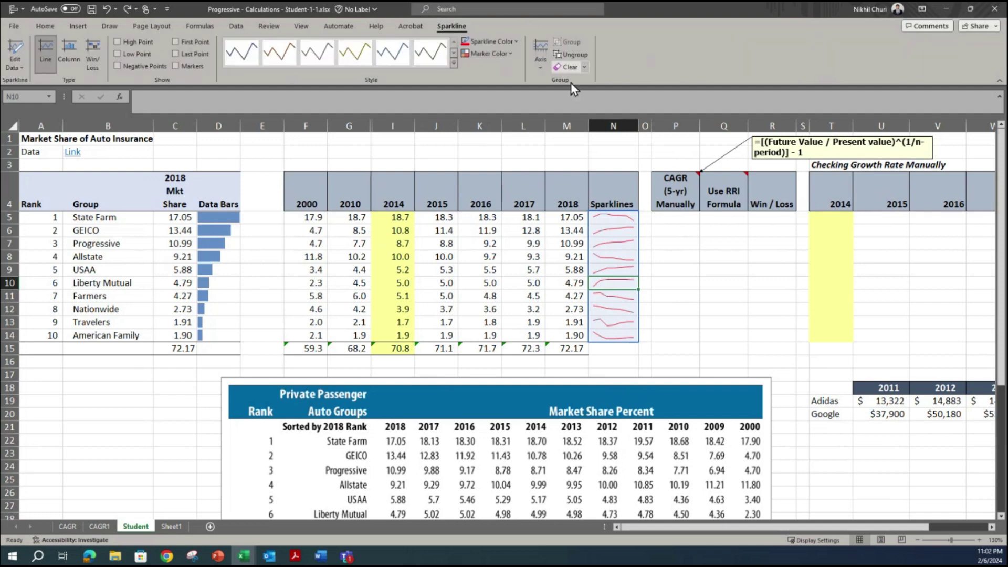
click(540, 67)
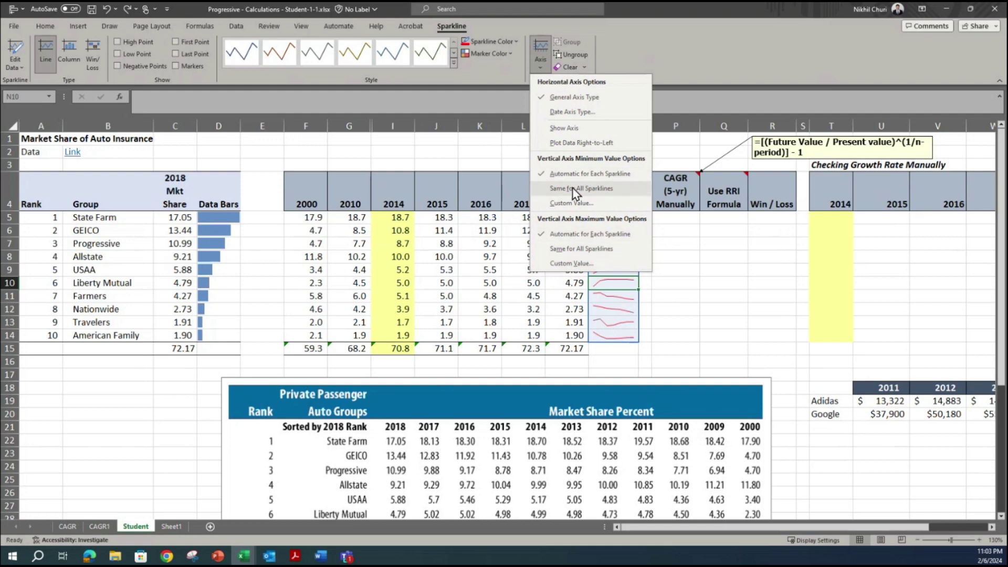
click(685, 299)
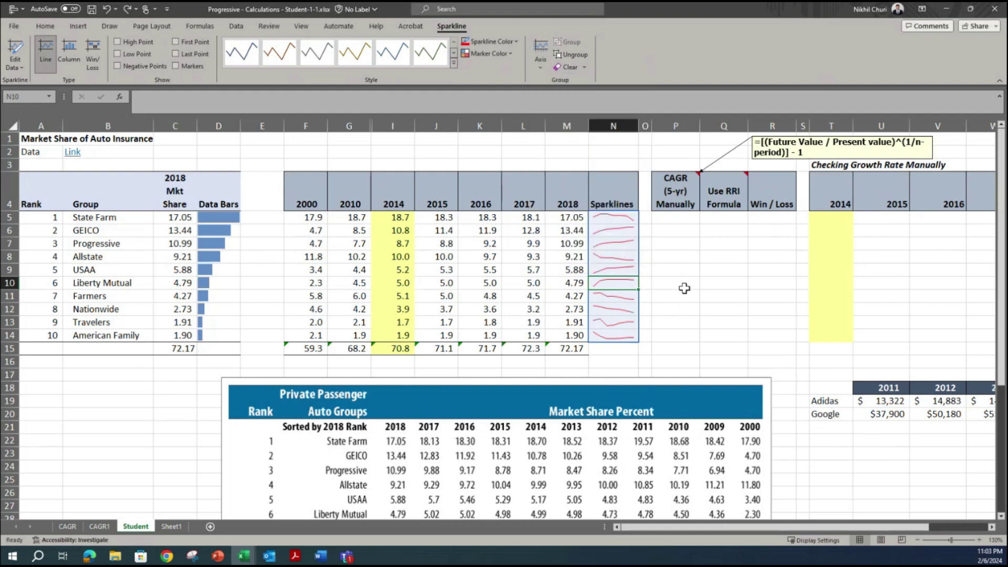
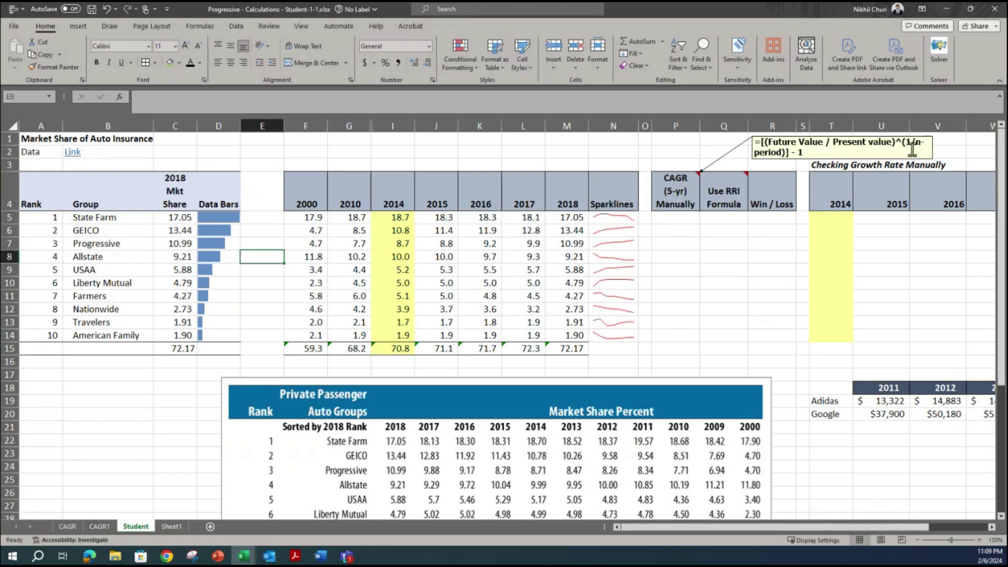
- Count the annual periods between 2014 and 2018 along the year headers I4 to M4
click(421, 243)
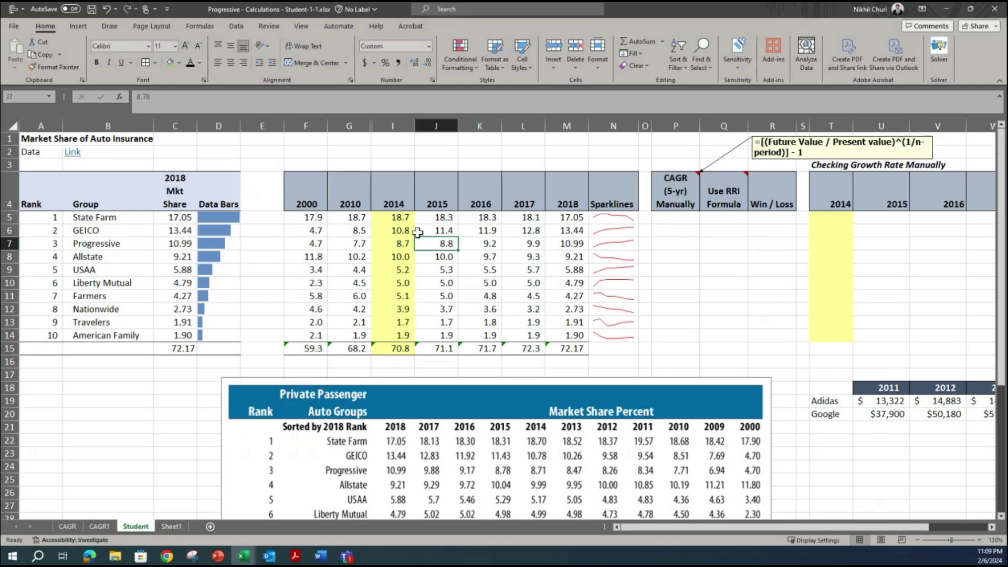
click(399, 196)
key(Right)
key(Right)
key(Right)
key(Right)
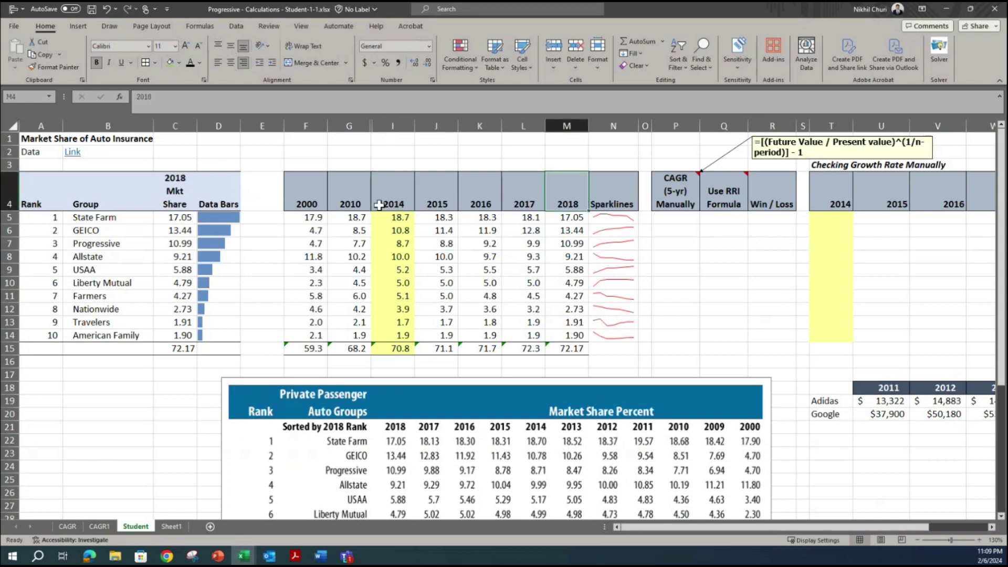
click(398, 190)
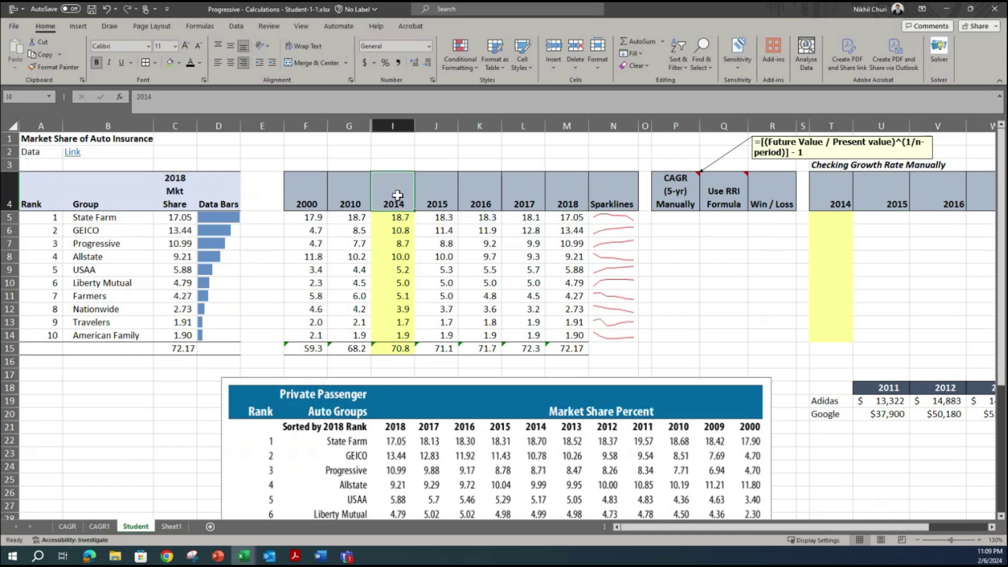
click(439, 192)
click(486, 192)
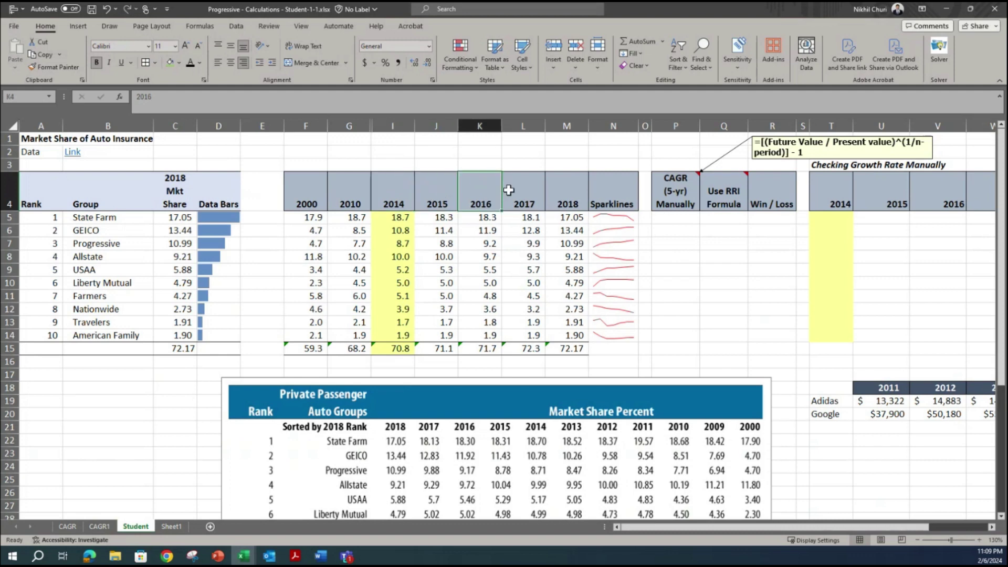
click(524, 190)
click(574, 195)
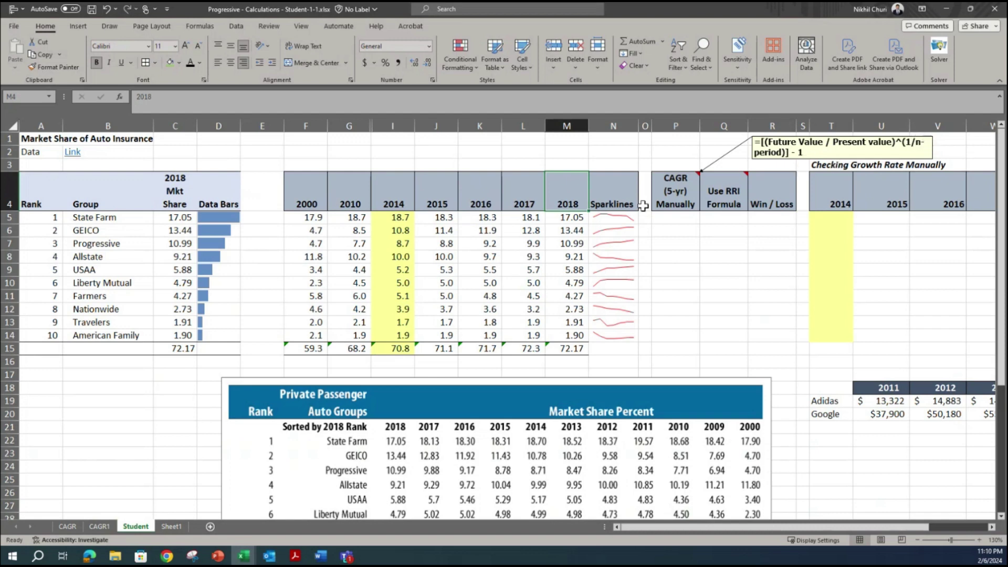
click(444, 193)
click(475, 193)
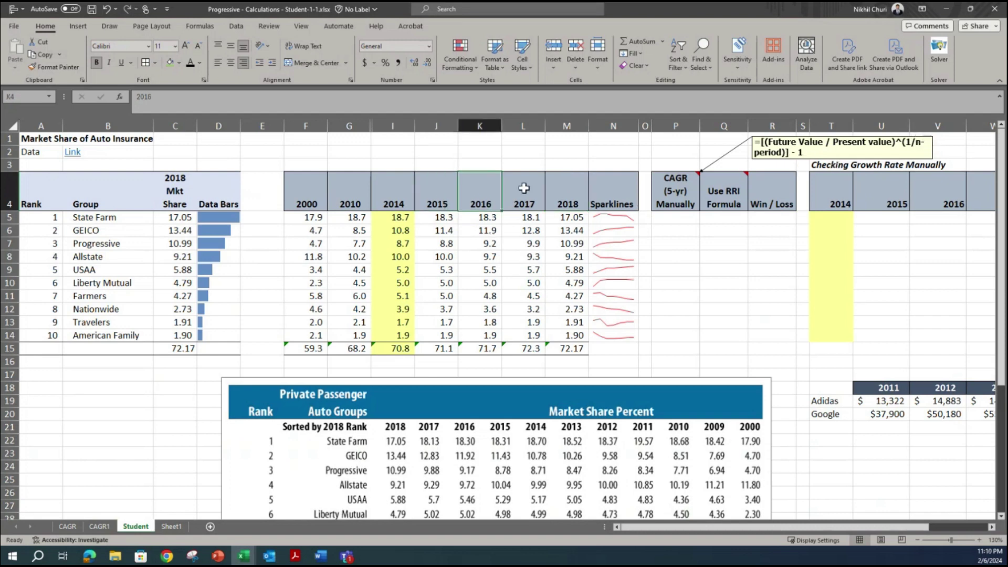
click(523, 189)
click(551, 187)
click(396, 185)
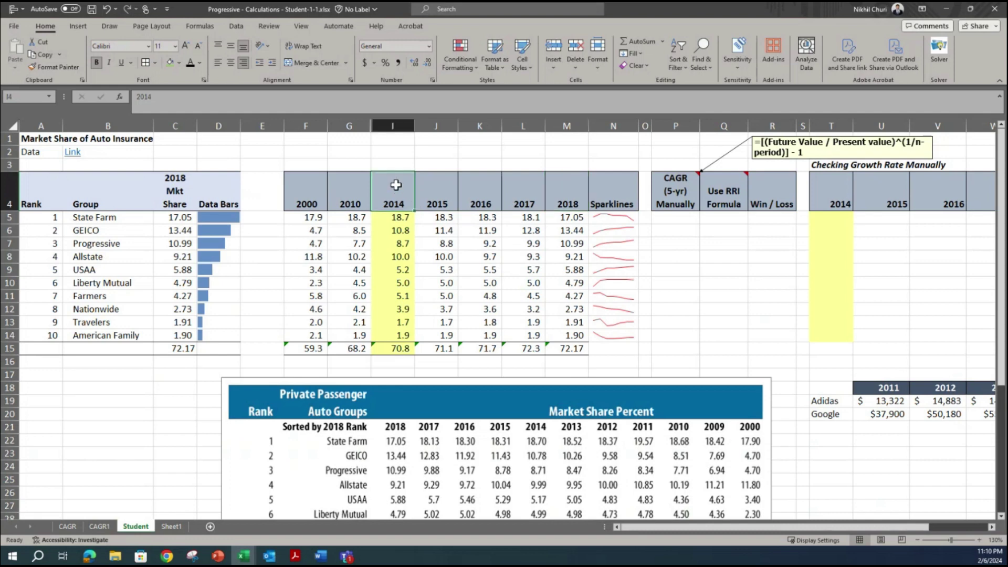
- Enter the formula =(M5/I5)^(1/4) for State Farm in P5 of the manual CAGR column
click(679, 217)
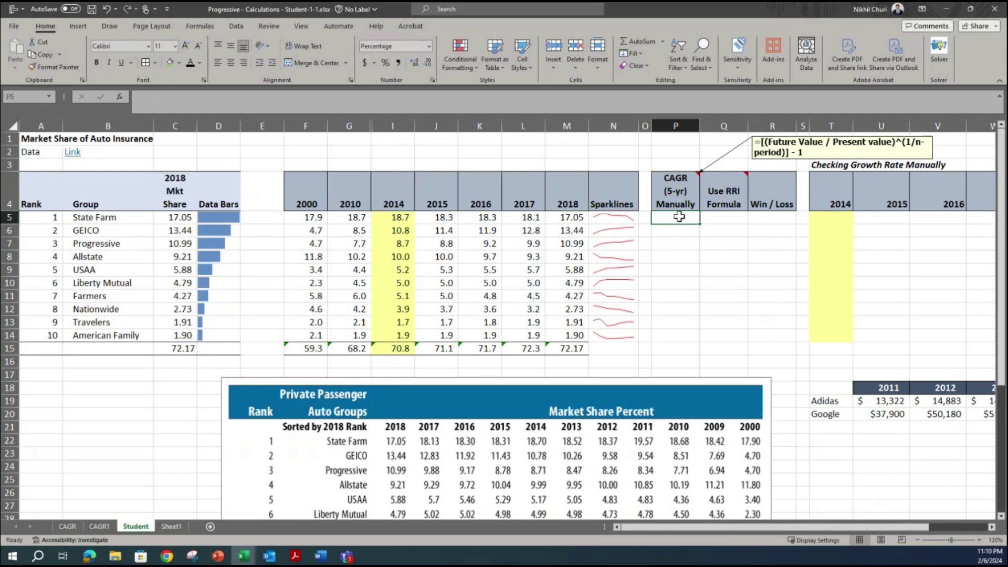
text(=()
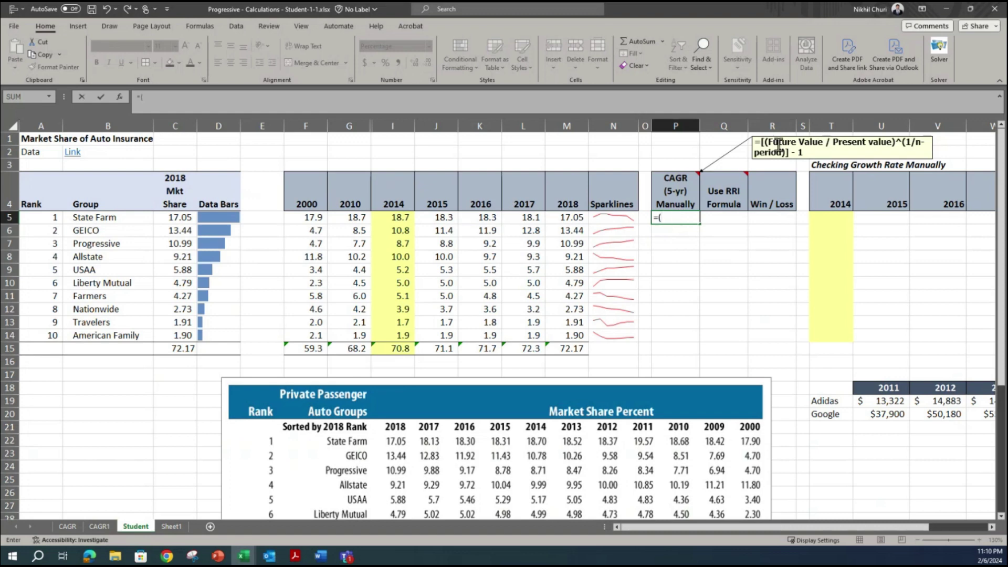
click(575, 217)
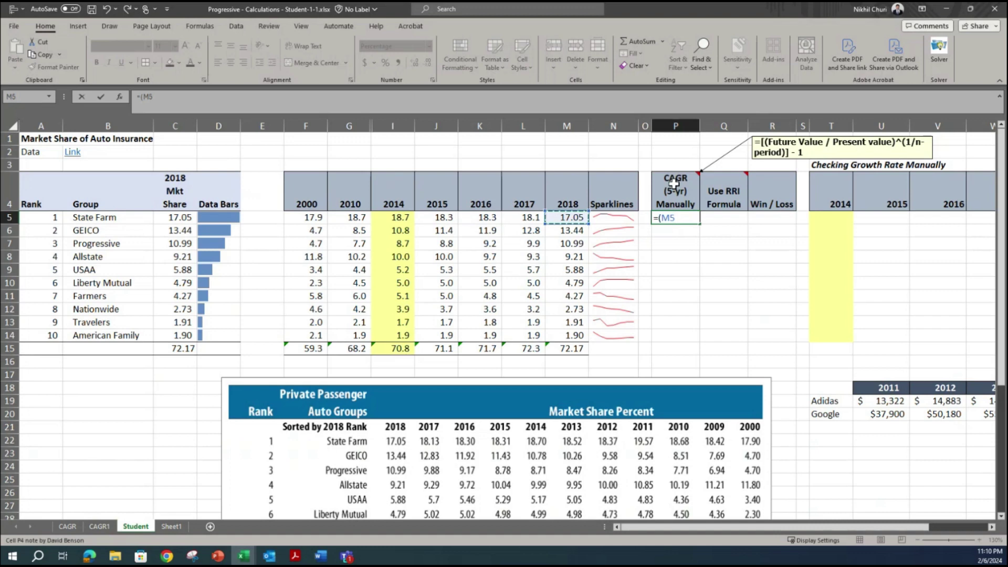
text(/)
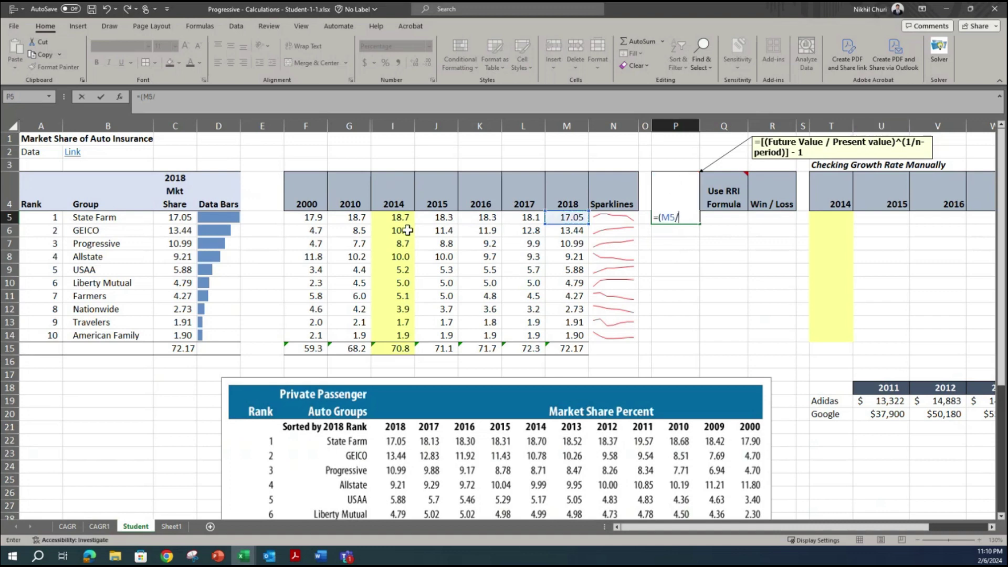
click(390, 219)
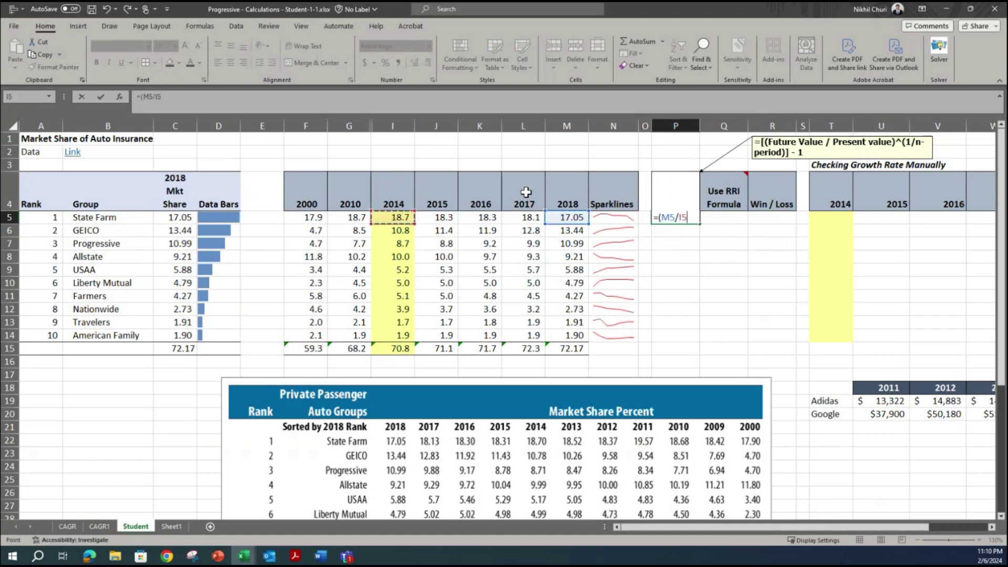
text()^(1/4)
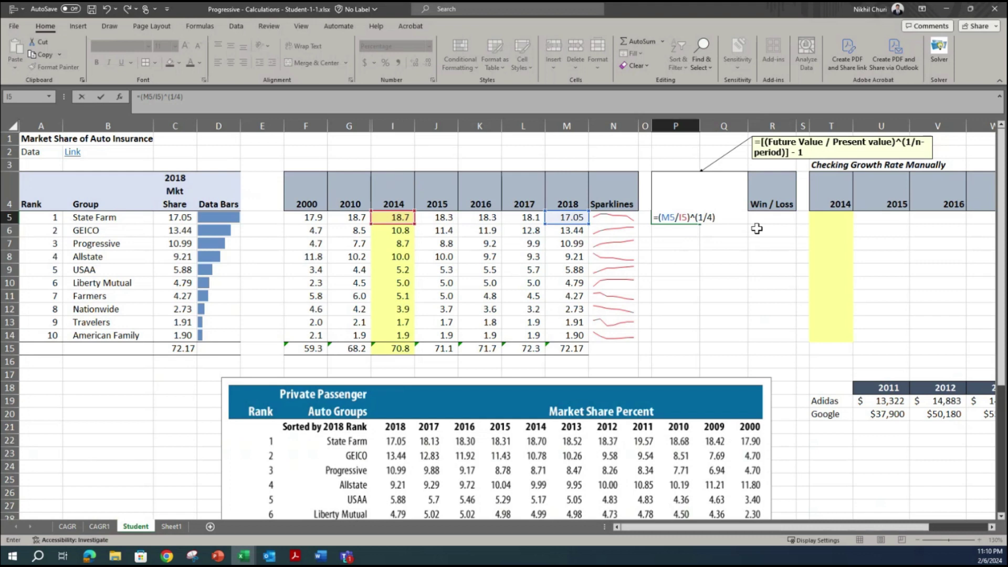
key(Return)
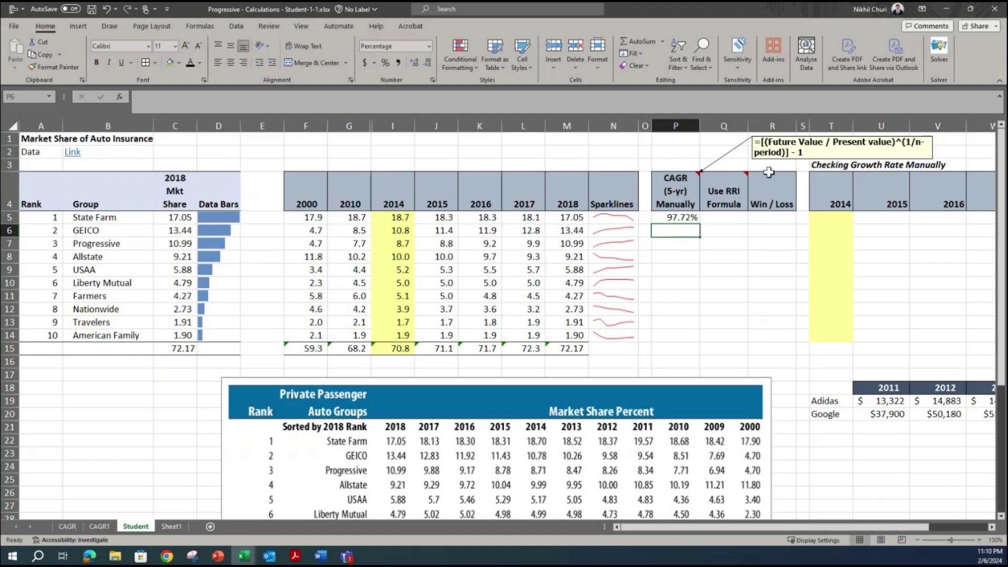
- Append -1 to State Farm's CAGR formula in P5 and fill it down through American Family's cell P14
click(698, 217)
click(247, 96)
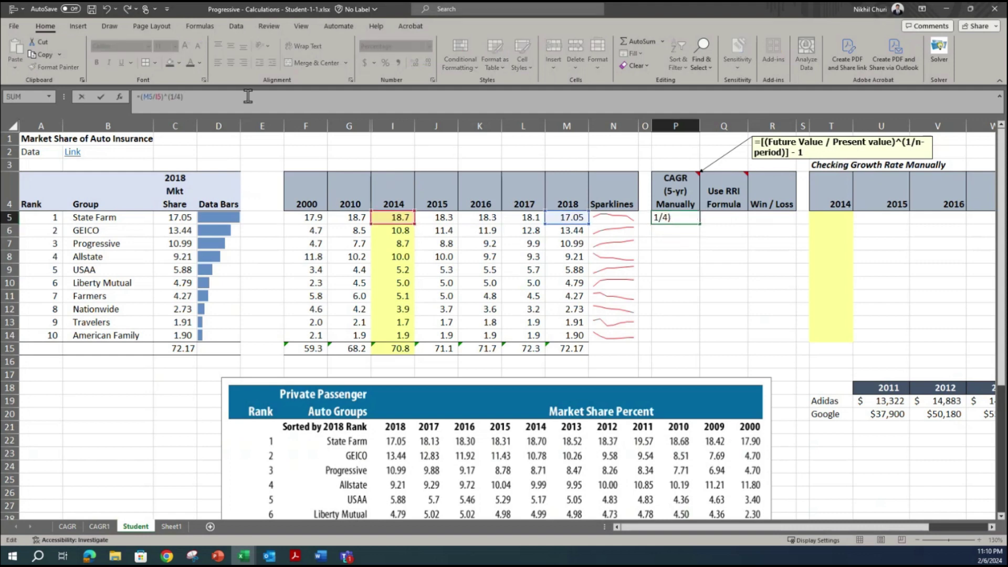
text(-1)
key(Return)
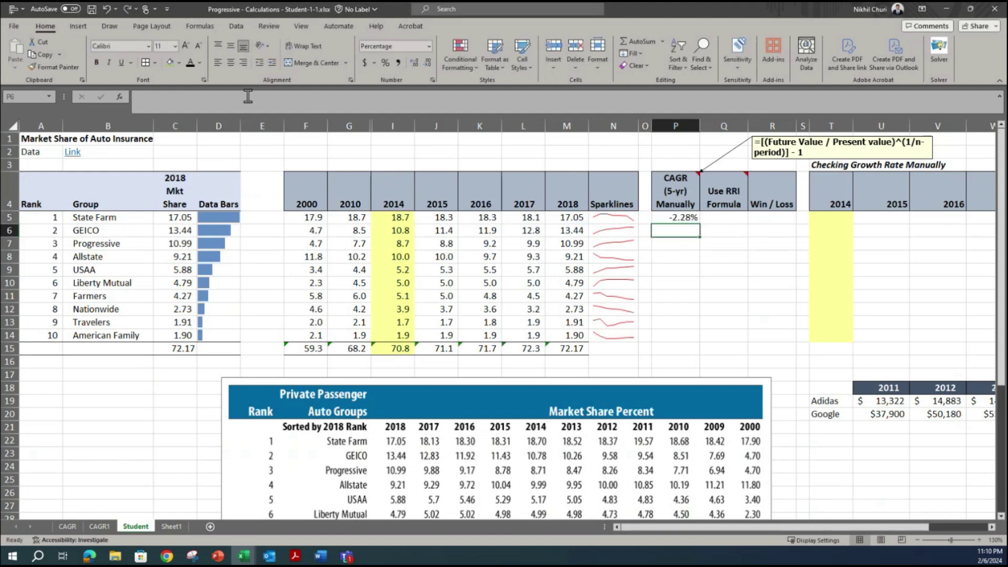
click(665, 221)
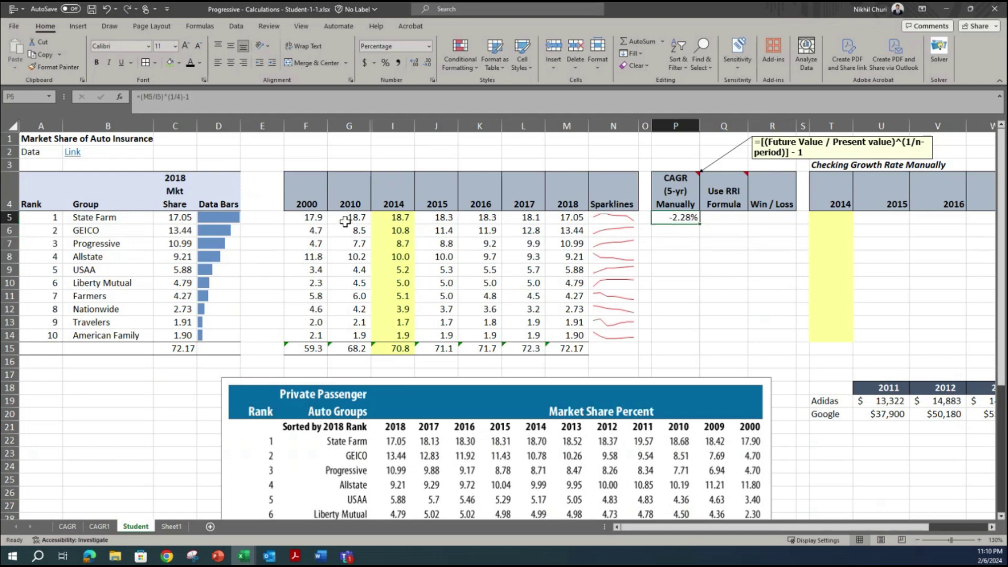
drag(700, 224, 691, 338)
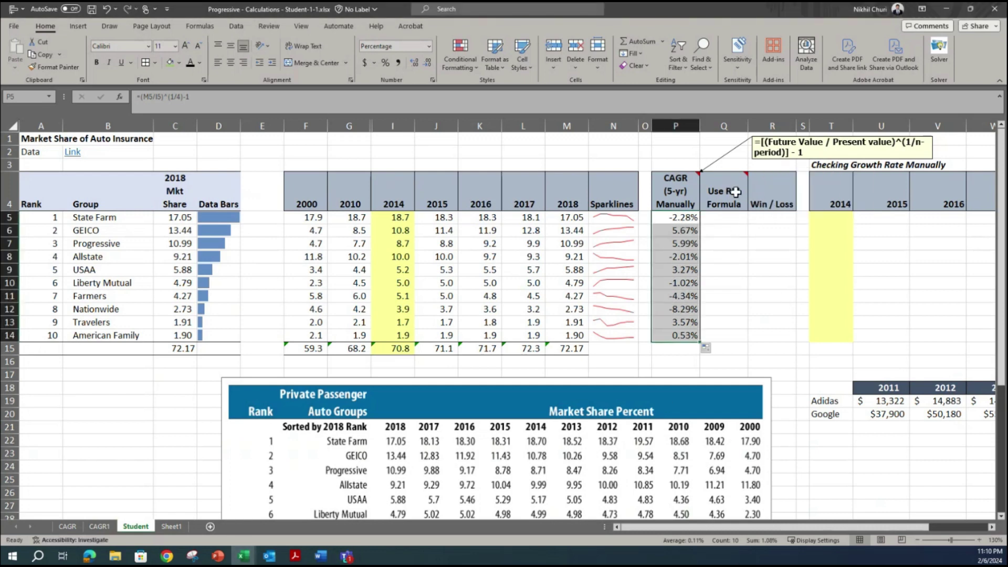
- Enter the formula =RRI(4,I5,M5) for State Farm in Q5 of the Use RRI Formula column
mouse_move(730, 194)
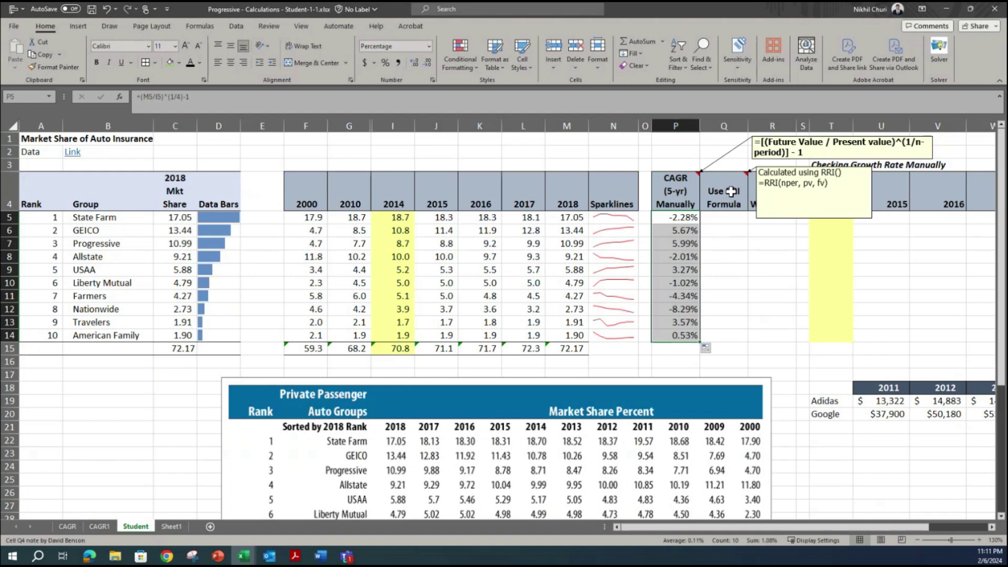
click(731, 217)
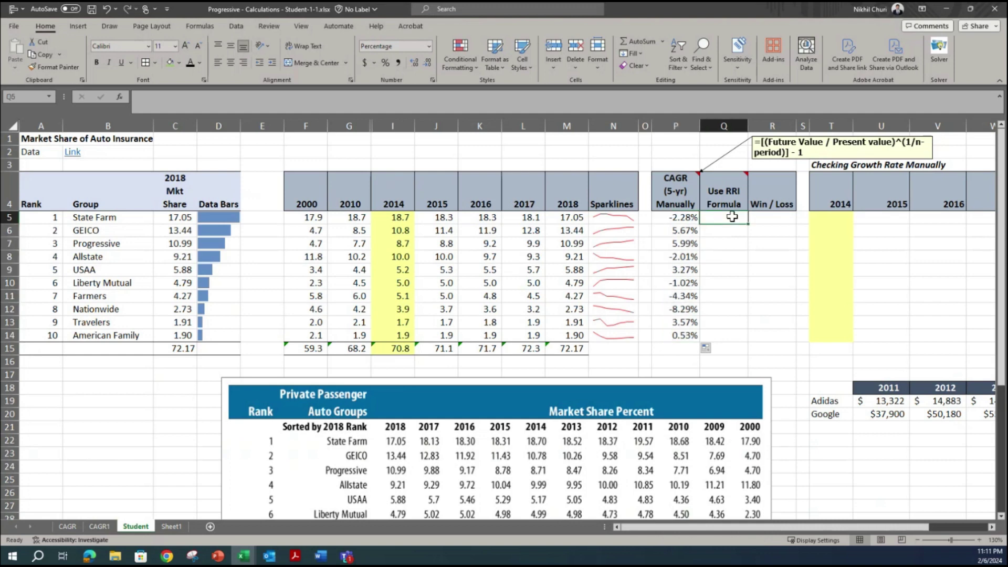
text(=RRI()
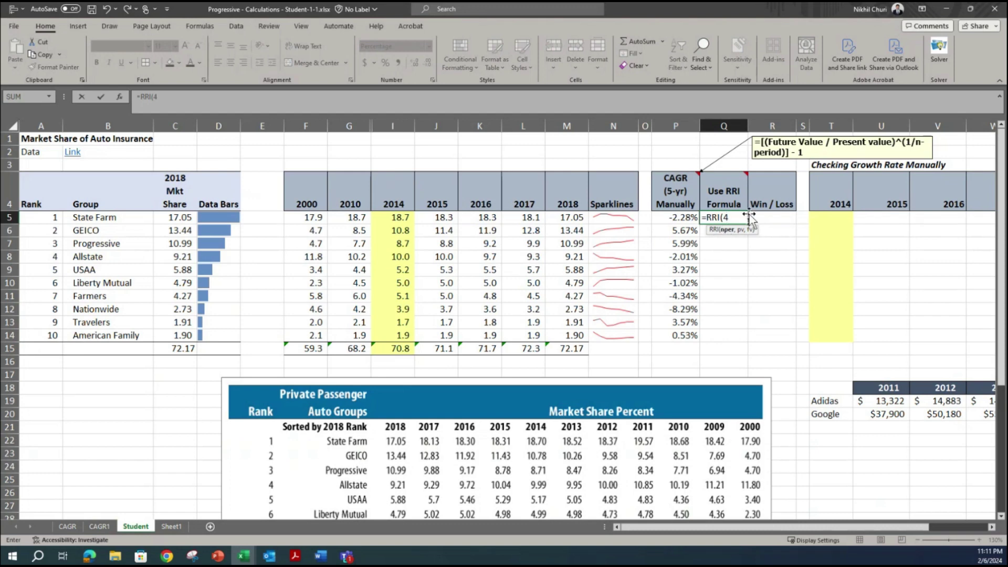
text(4,)
click(391, 218)
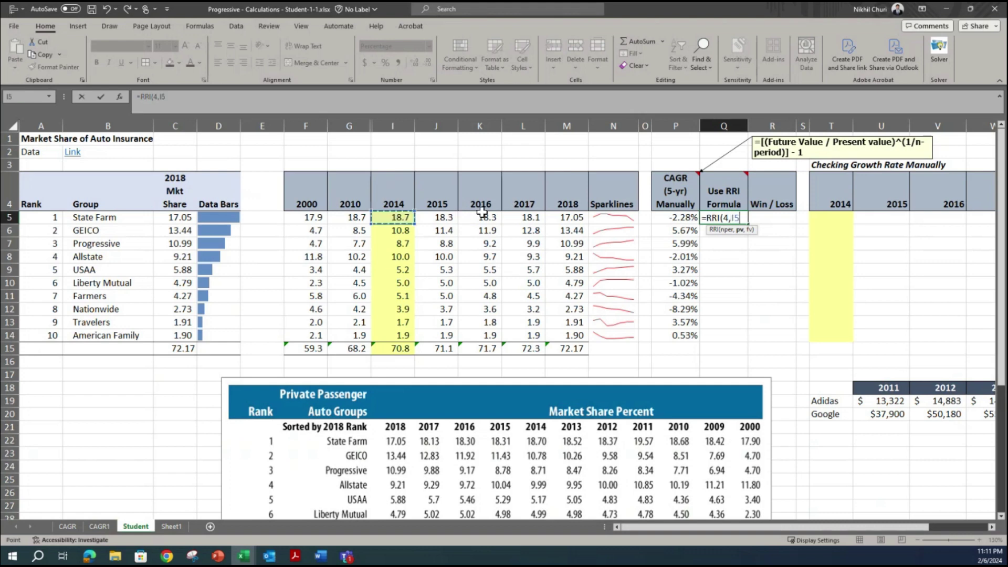
text(,)
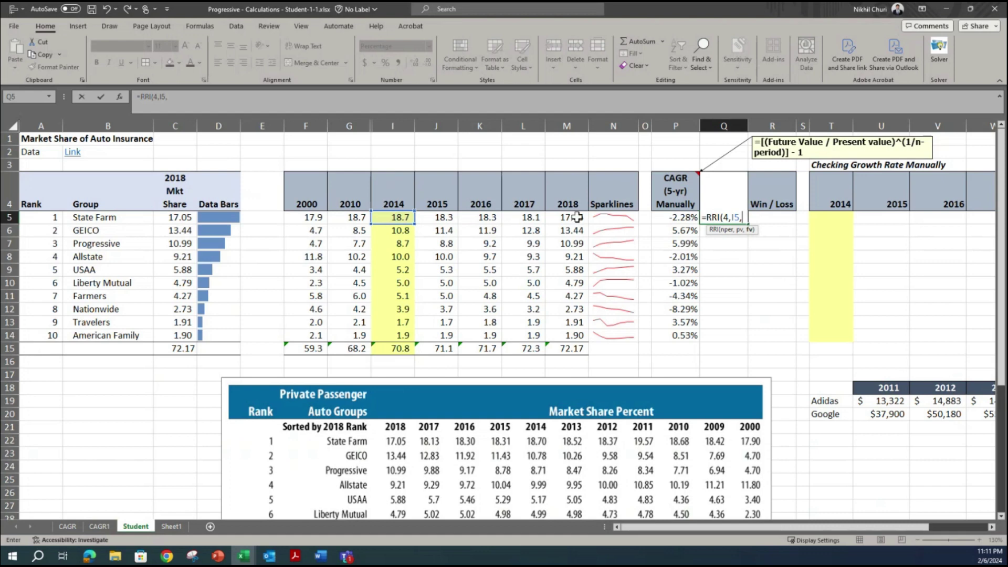
click(575, 219)
text())
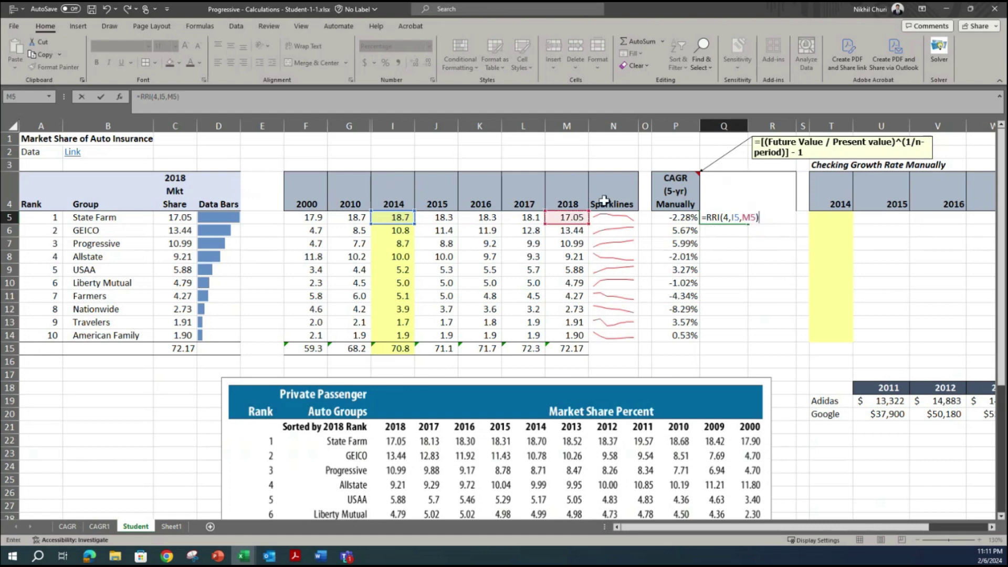
key(Return)
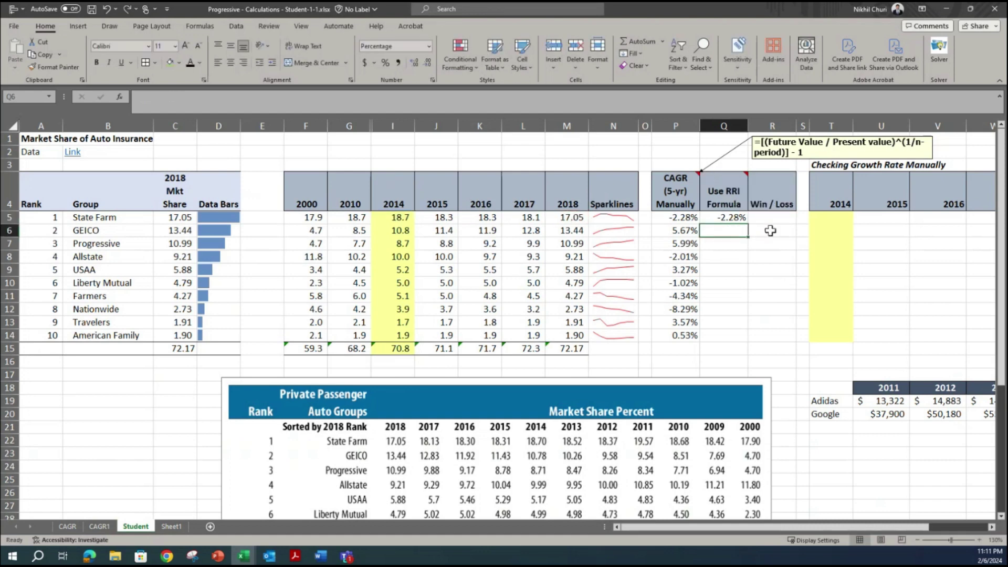
- Fill State Farm's RRI formula in Q5 down through American Family's cell Q14 and compare it with the manual CAGR
click(727, 216)
drag(750, 225, 735, 341)
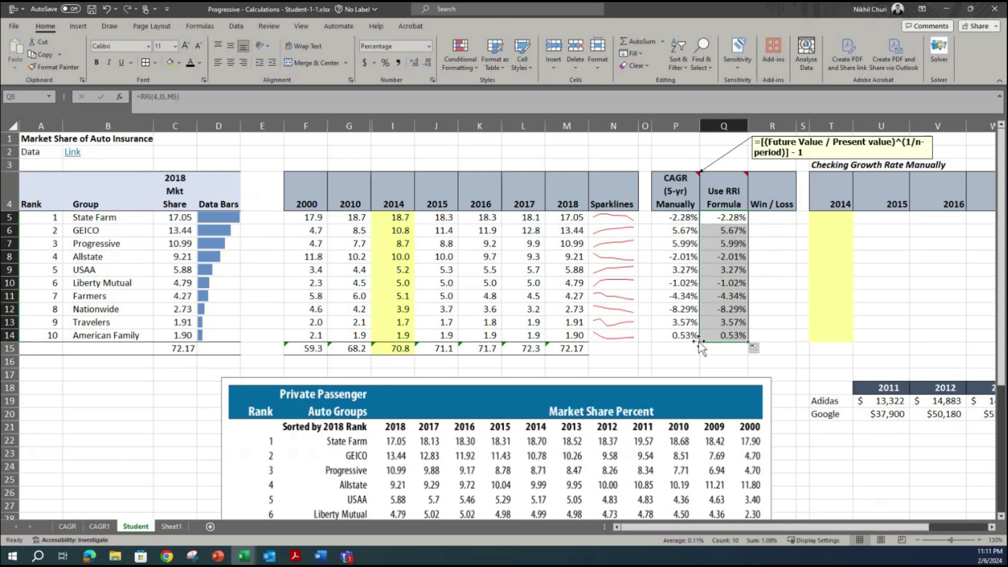
click(764, 302)
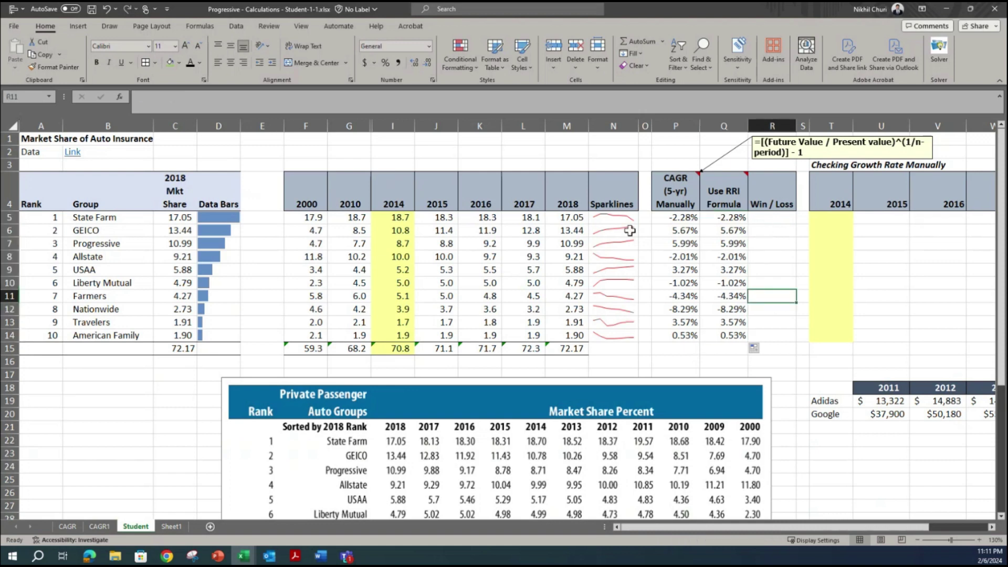
drag(661, 220, 730, 218)
click(761, 243)
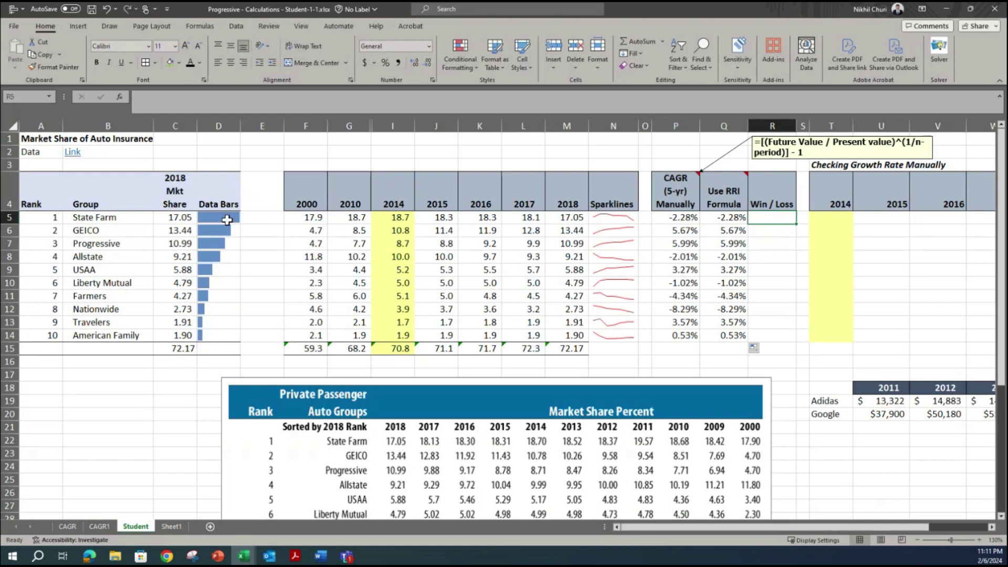
- Try a solid blue data bar with the formula =Q5 in State Farm's Win / Loss cell R5, and undo the attempt
click(777, 219)
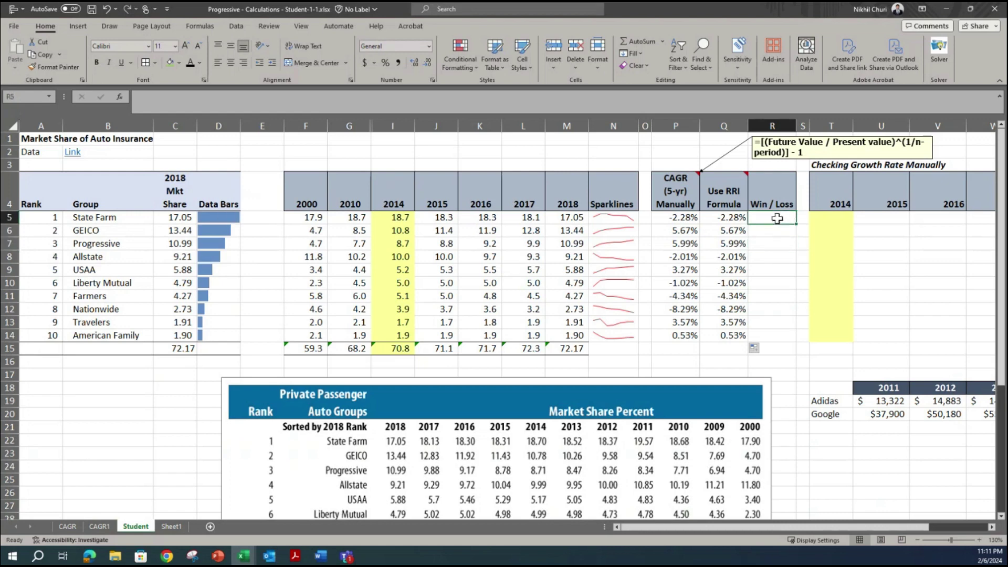
click(476, 70)
mouse_move(474, 130)
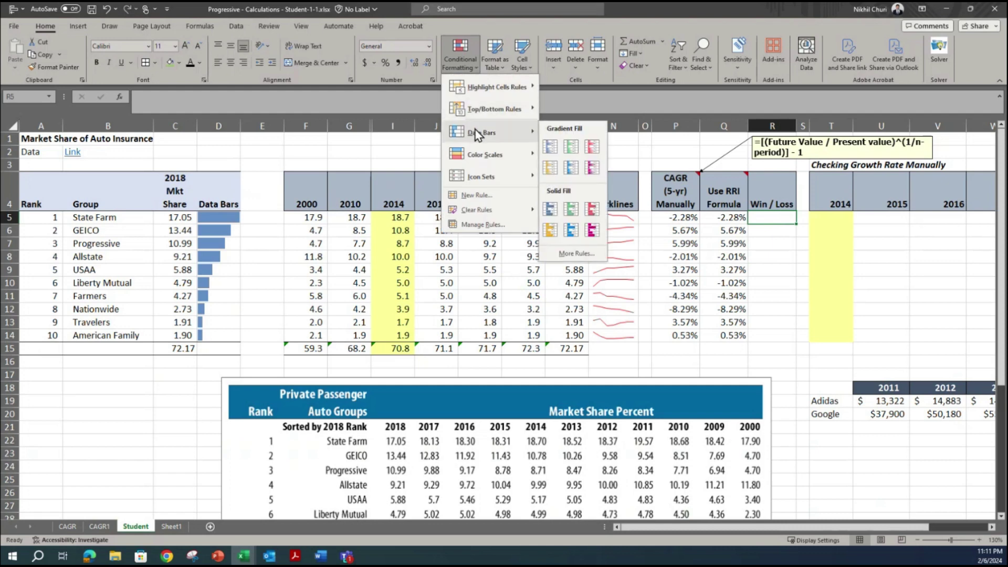
click(550, 209)
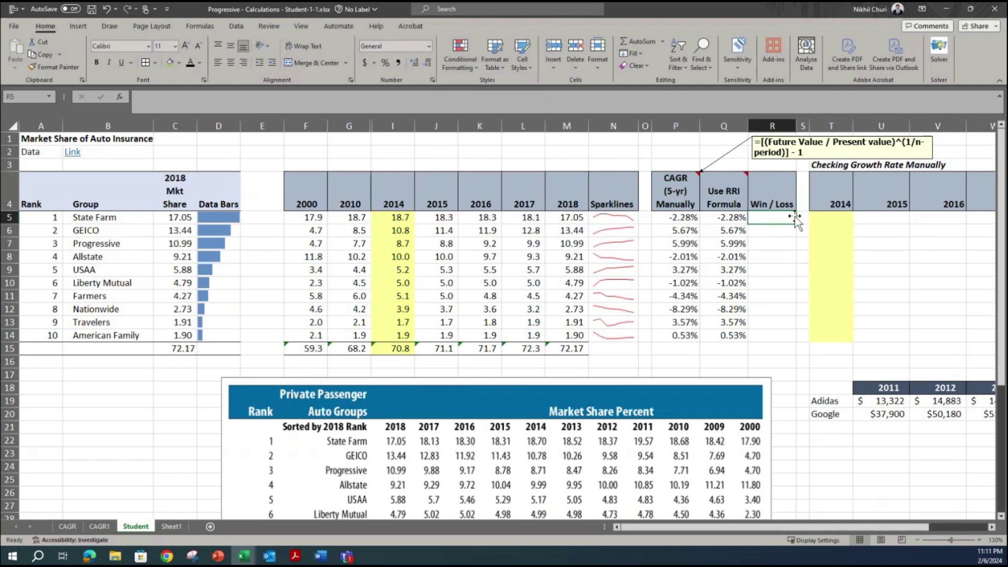
text(=)
key(Left)
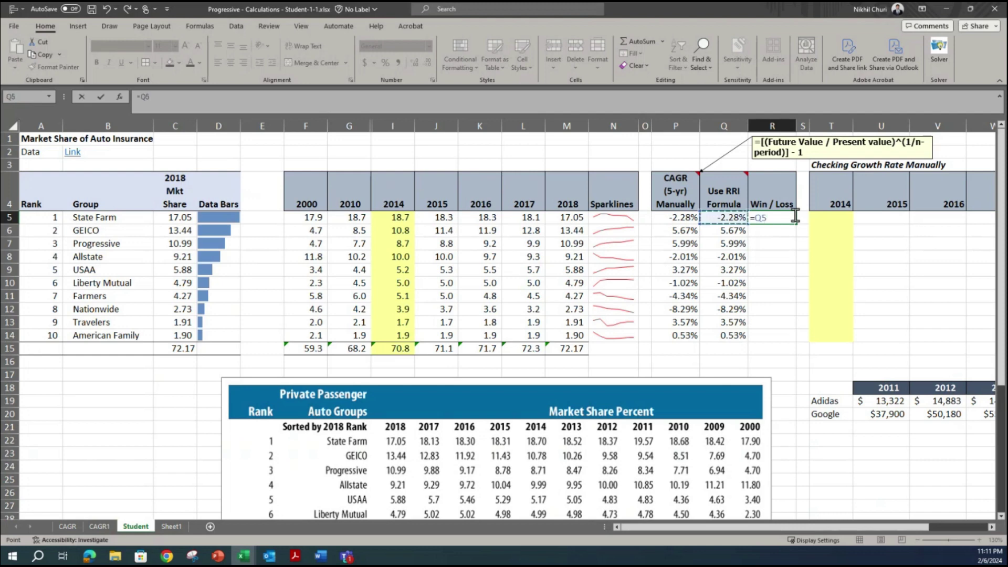
key(Return)
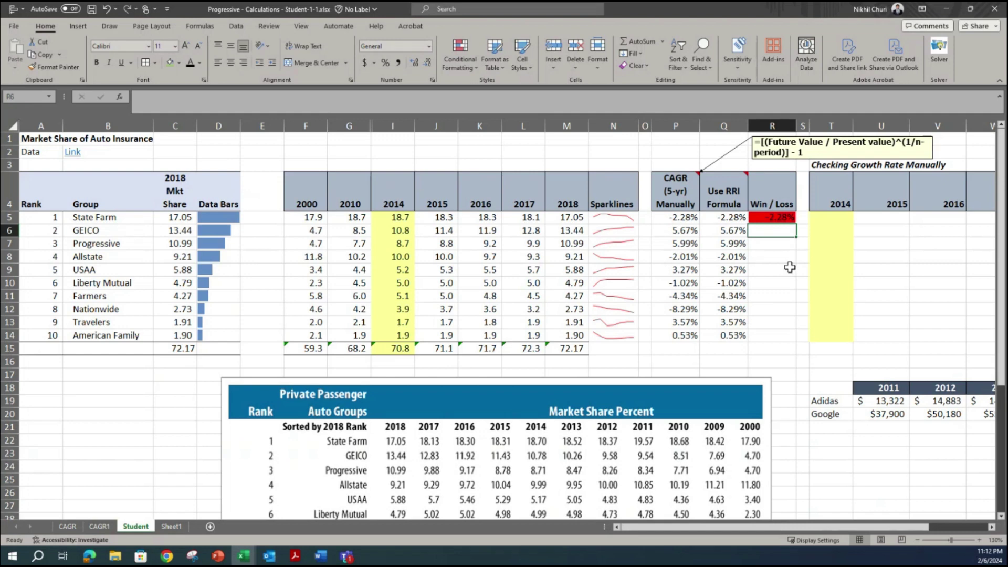
key(ctrl+z)
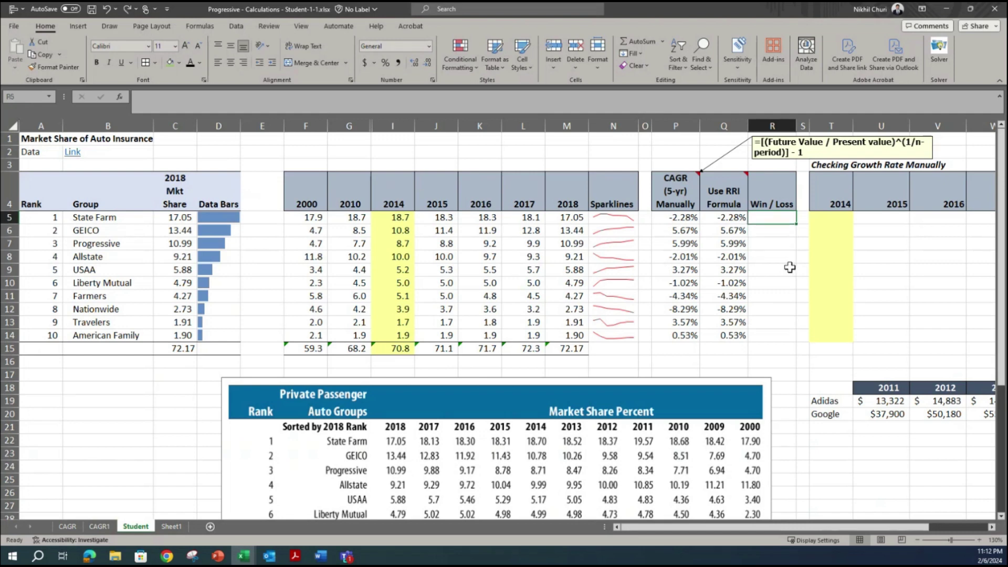
key(ctrl+z)
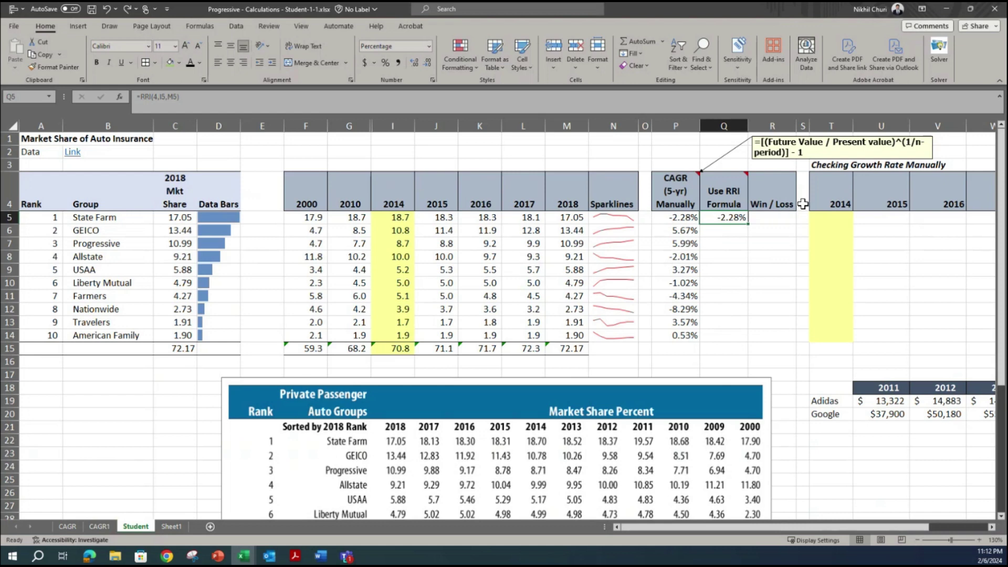
key(ctrl+y)
- Enter =Q5 in State Farm's Win / Loss cell R5 and fill it down through R14
click(764, 220)
text(=)
key(Left)
key(Return)
click(784, 218)
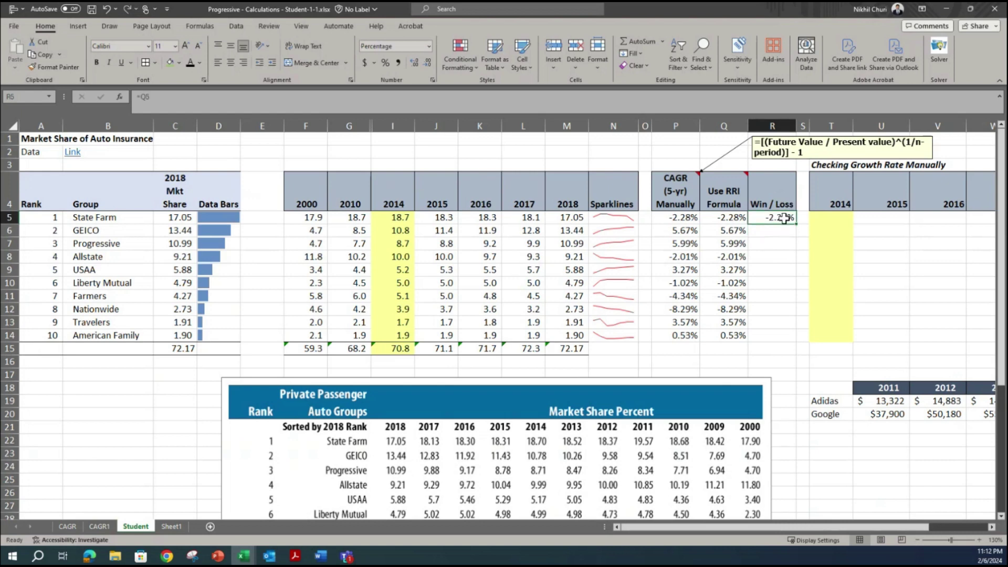
drag(796, 225, 787, 337)
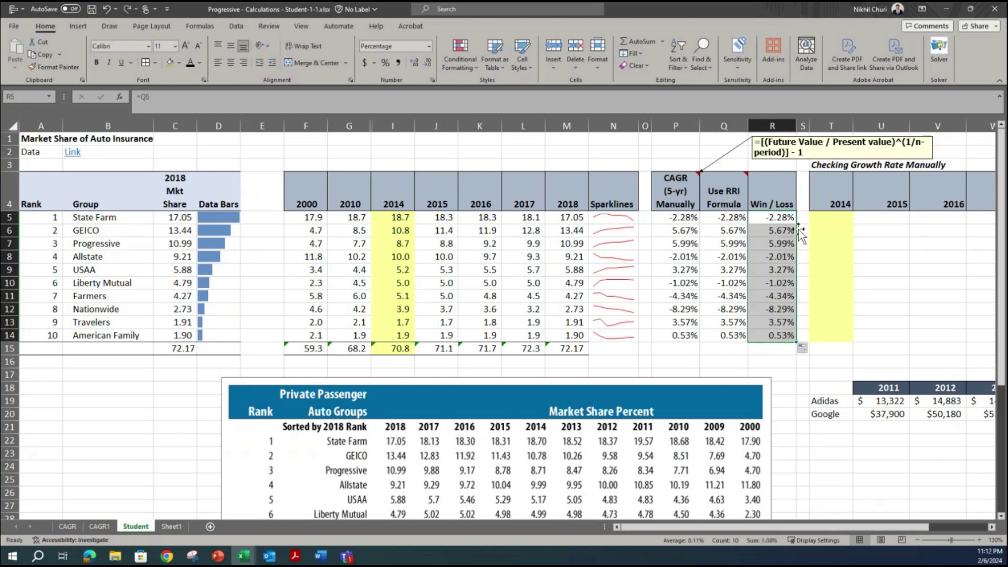
- Apply solid blue data bars to State Farm's Win / Loss cell R5 and fill the cell down through R14
click(779, 216)
click(476, 68)
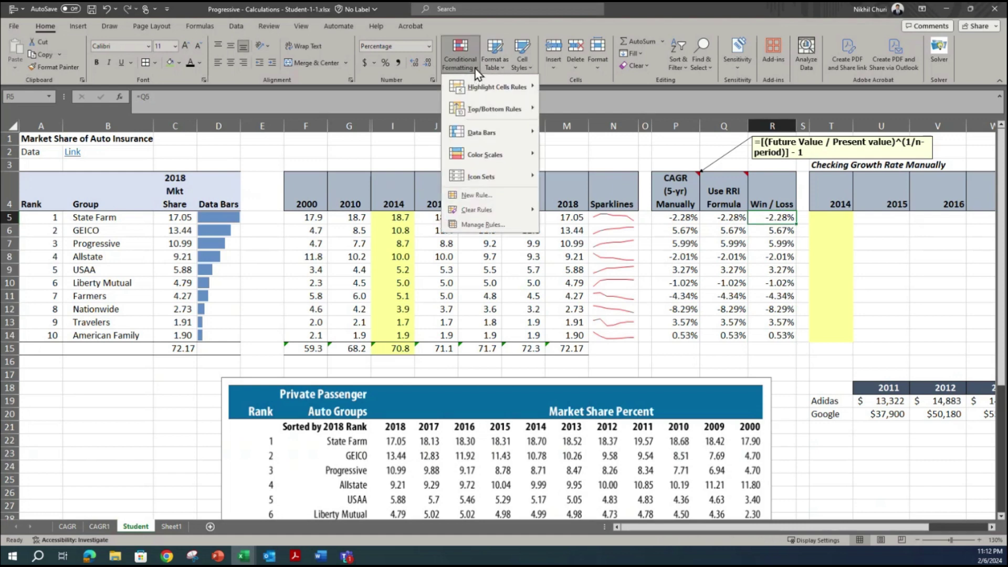
mouse_move(479, 136)
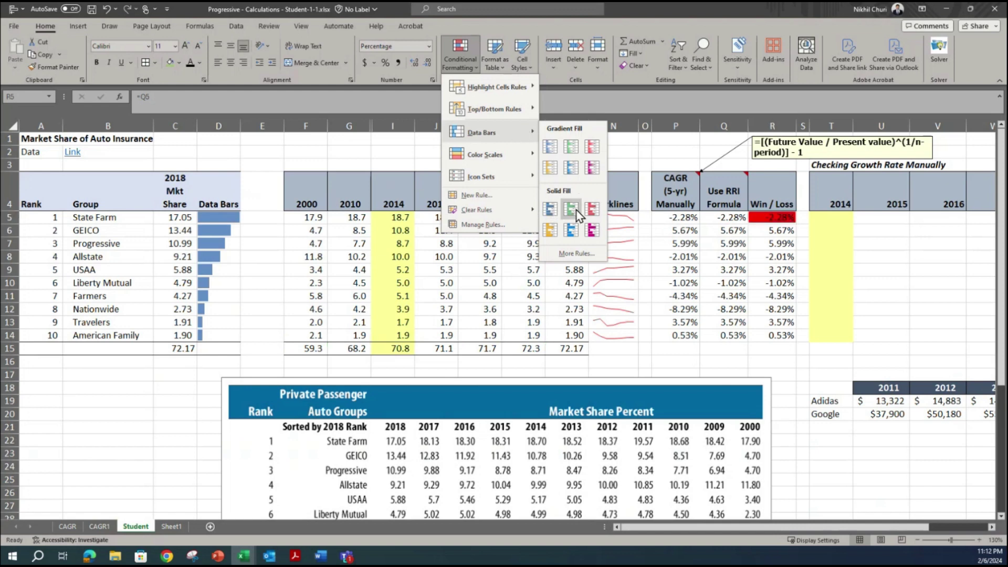
mouse_move(520, 154)
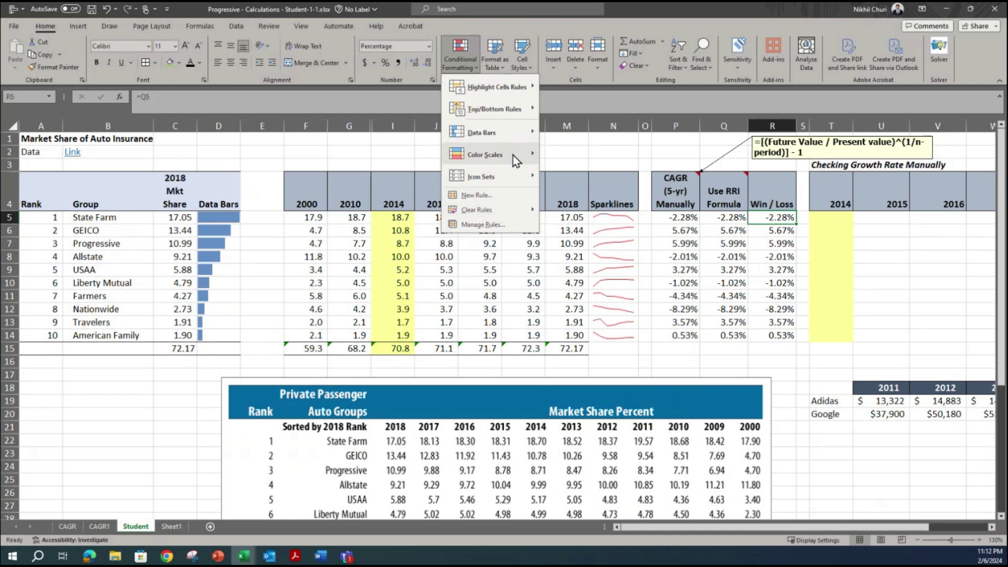
mouse_move(514, 134)
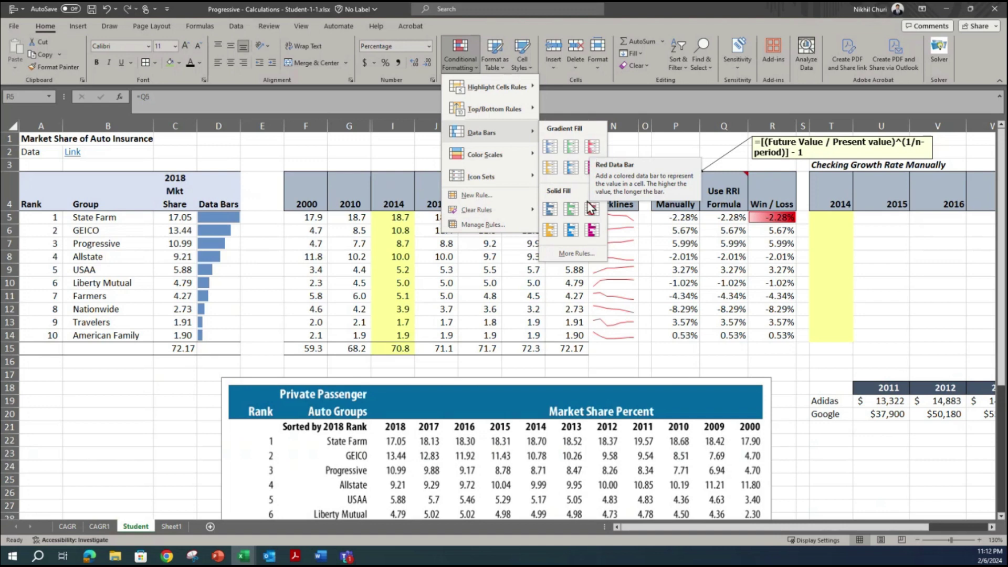
click(550, 209)
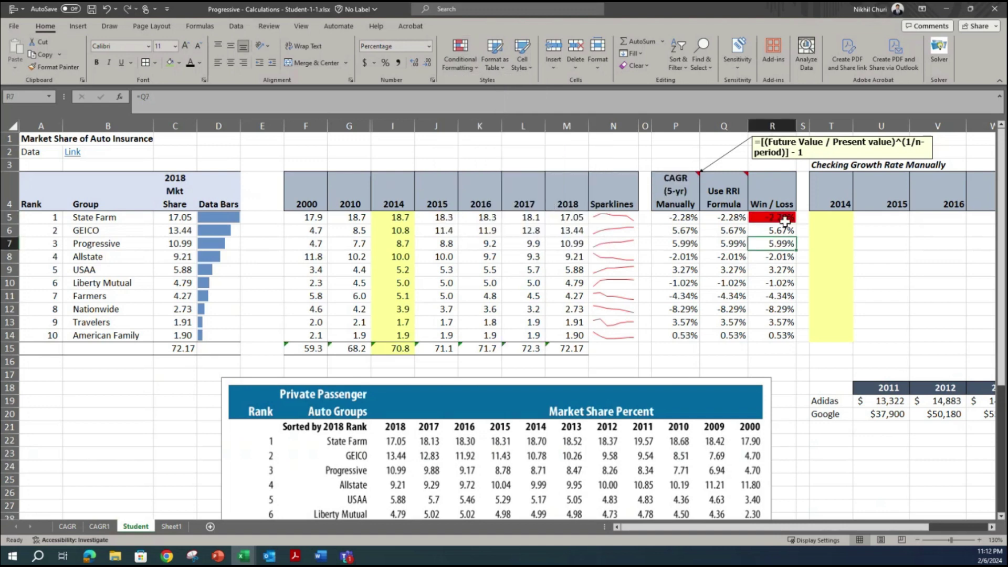
drag(796, 225, 796, 344)
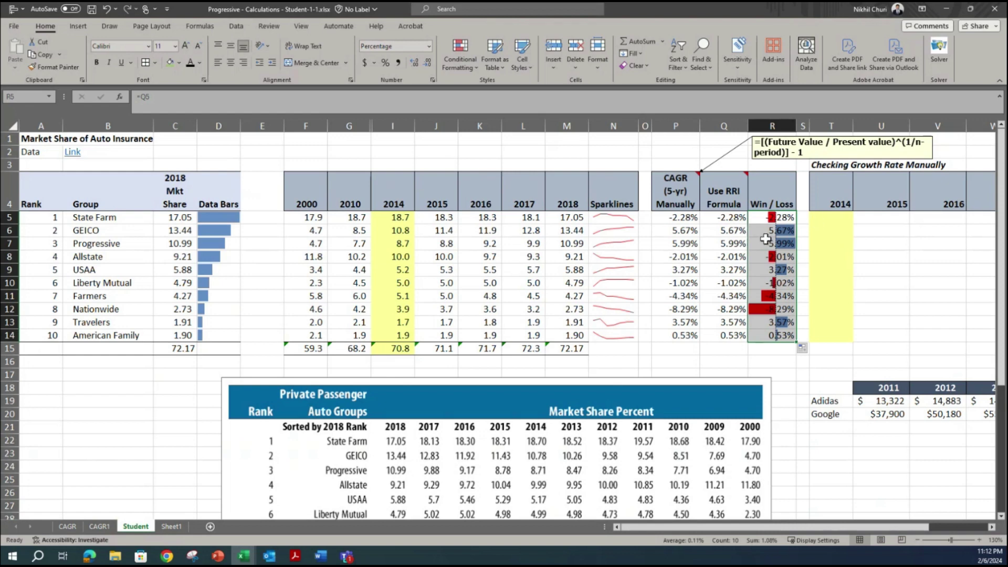
- Add a data bar rule with Show Bar Only to State Farm's Win / Loss cell R5 and fill it down through R14
click(753, 218)
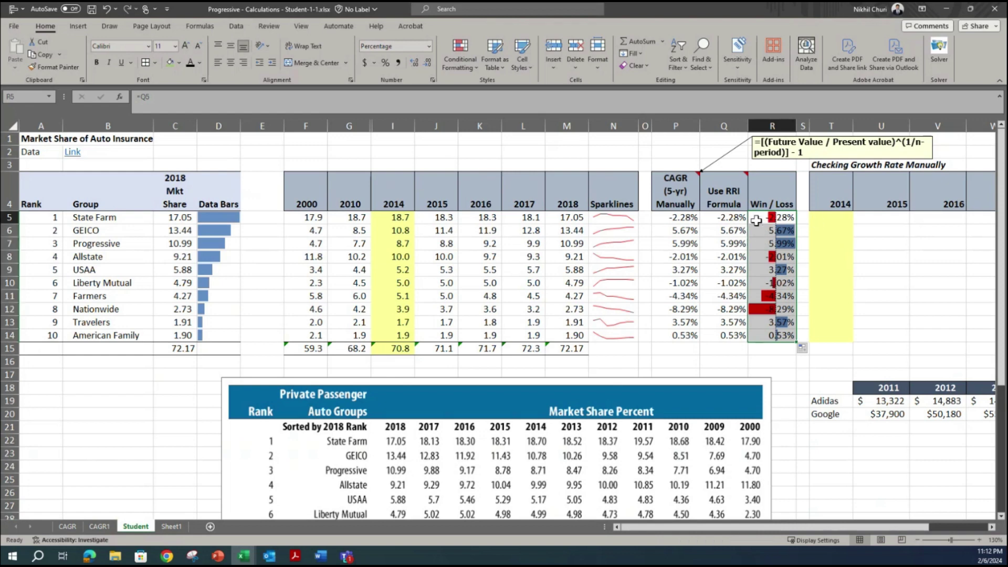
click(472, 71)
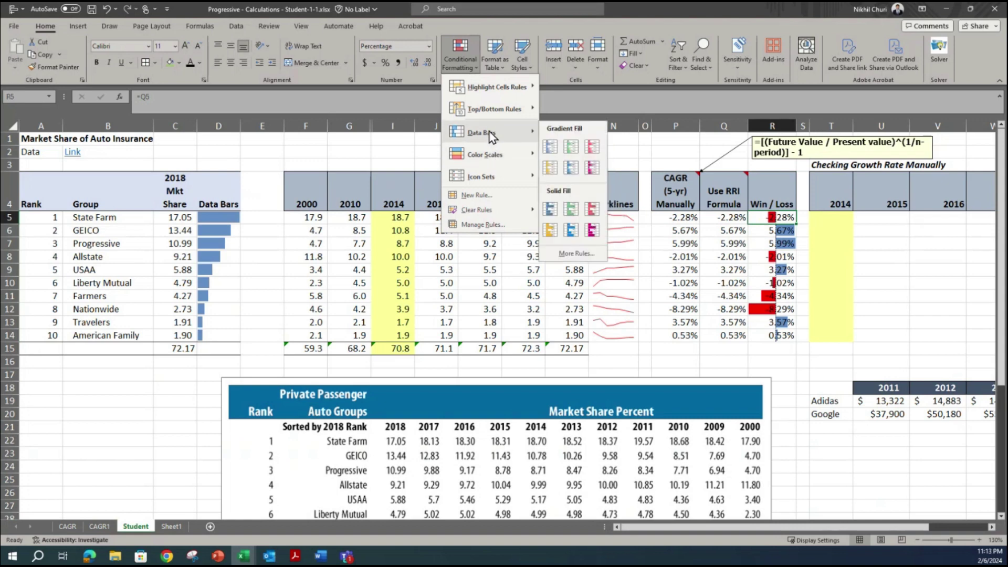
click(581, 256)
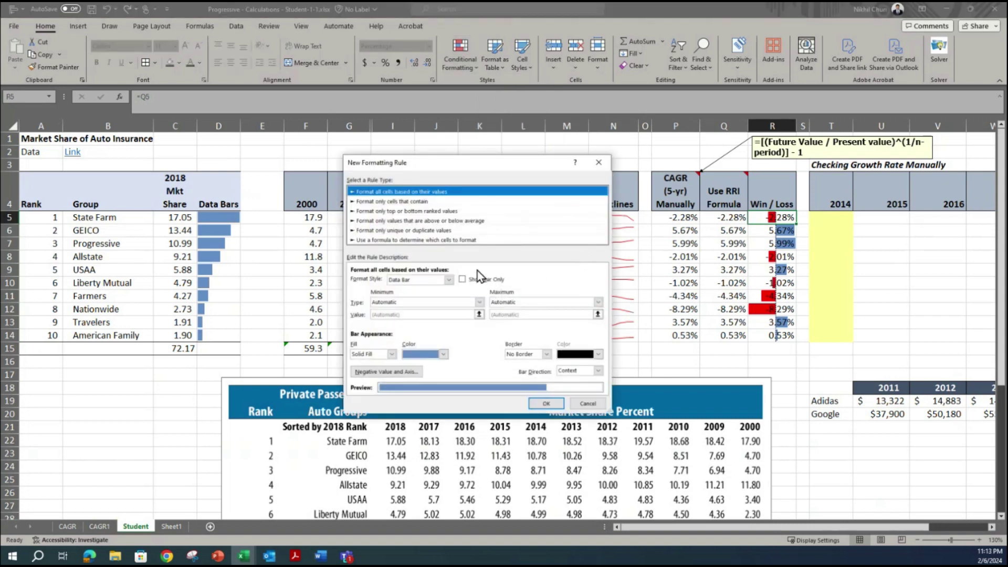
click(463, 278)
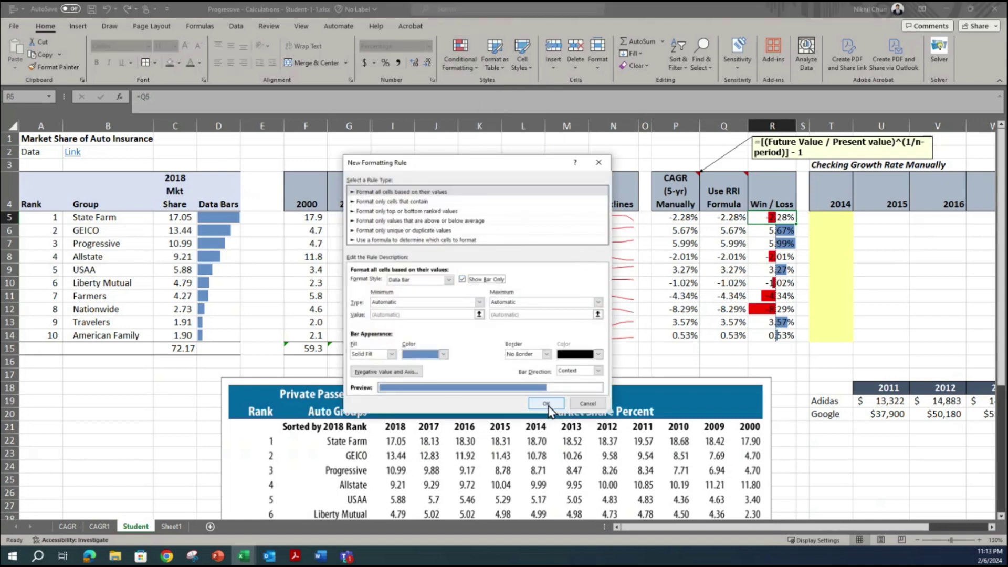
click(546, 403)
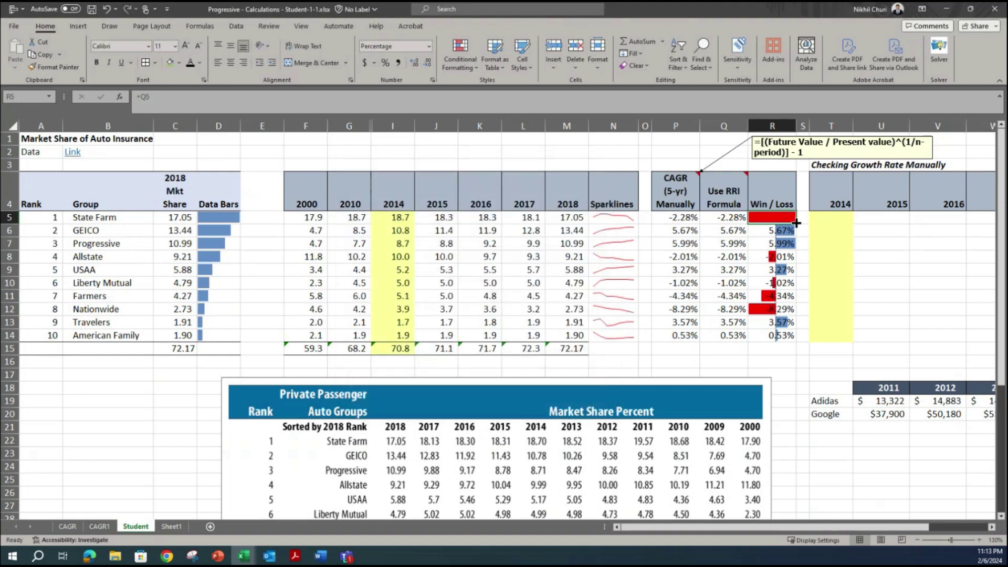
drag(796, 223, 790, 340)
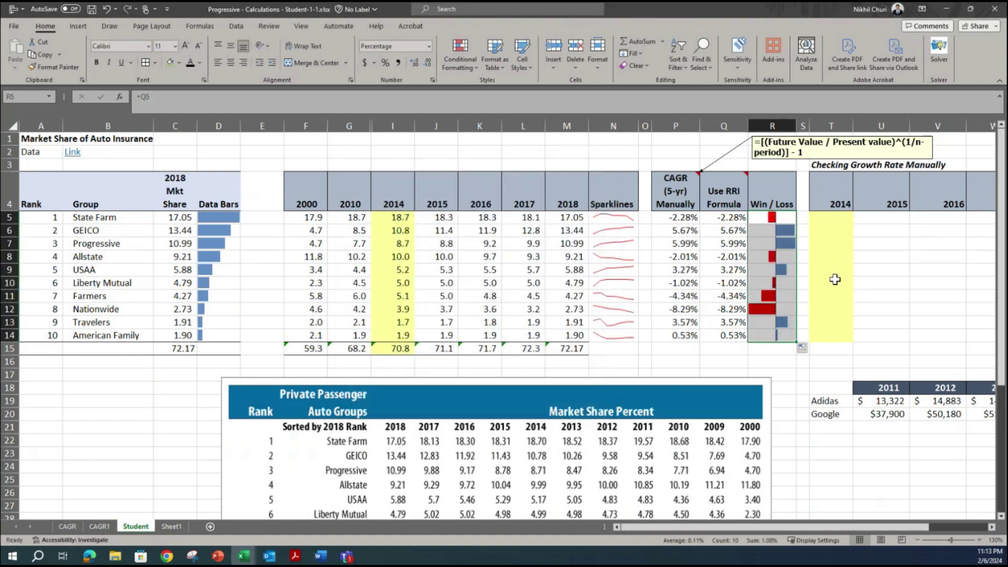
- Examine the Win / Loss bars of Nationwide, Farmers and State Farm against their group names
click(832, 278)
click(808, 254)
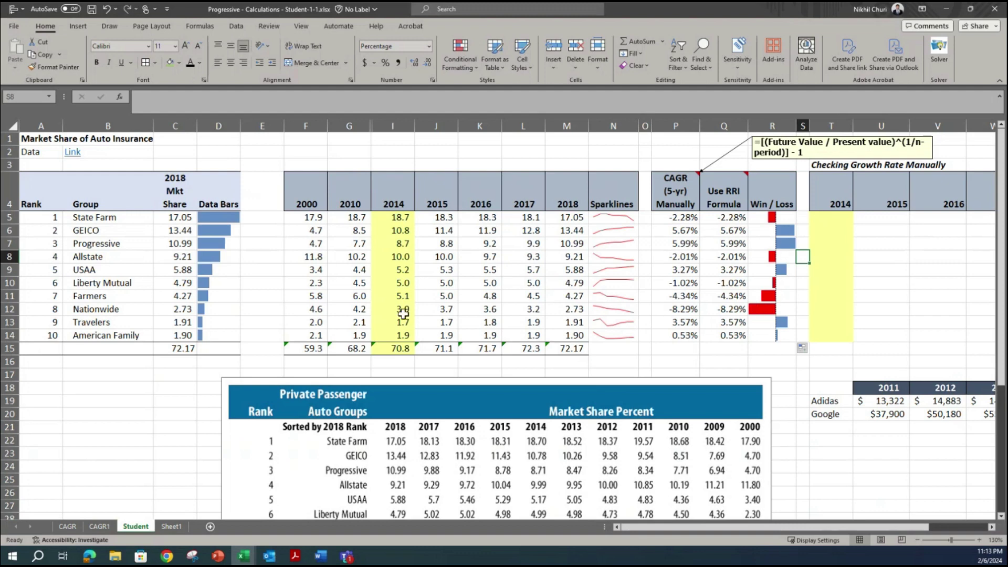
click(87, 307)
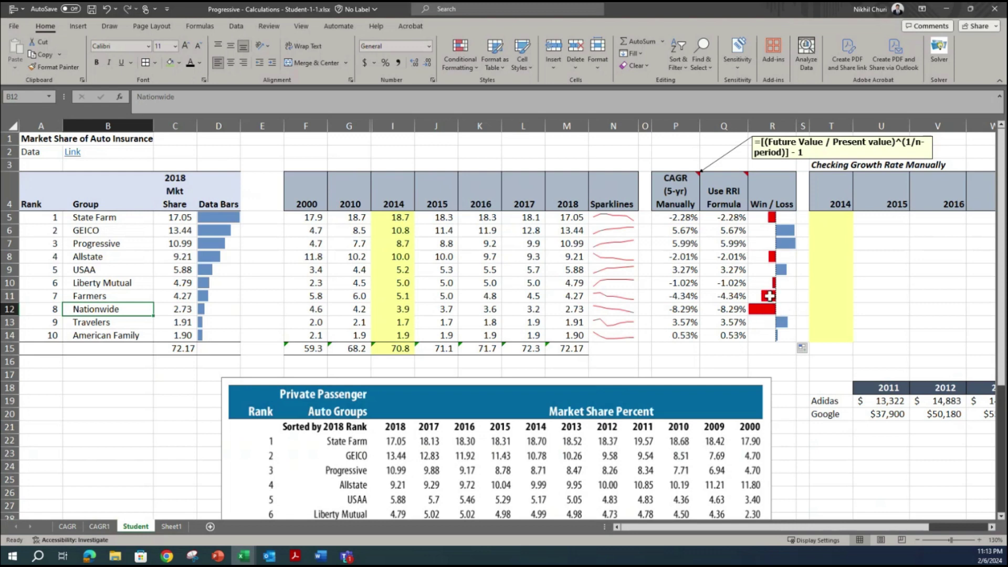
click(769, 296)
click(97, 296)
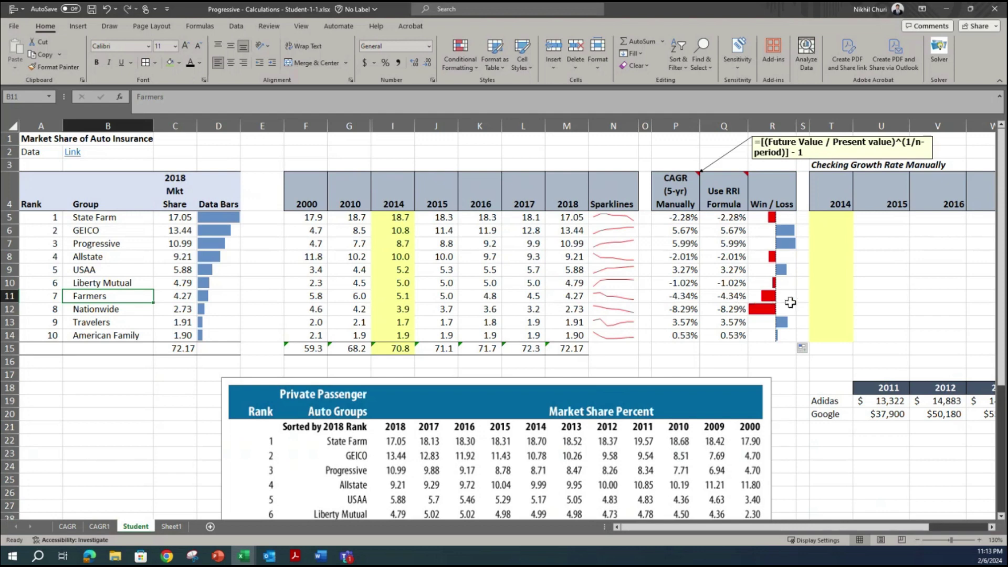
click(770, 217)
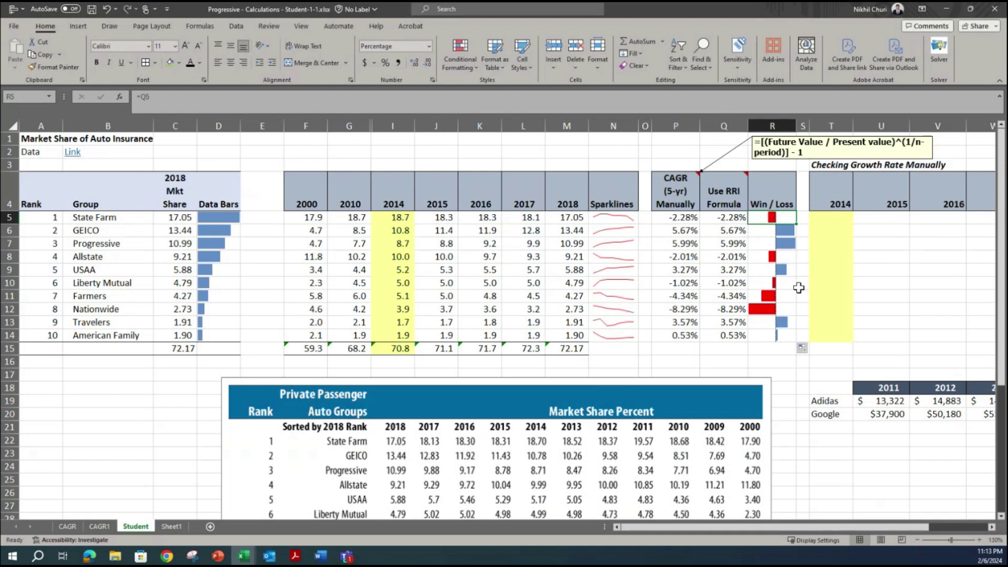
- Examine the growth rates and Win / Loss bars of GEICO, Progressive, USAA and Travelers against their group names
click(771, 295)
click(770, 231)
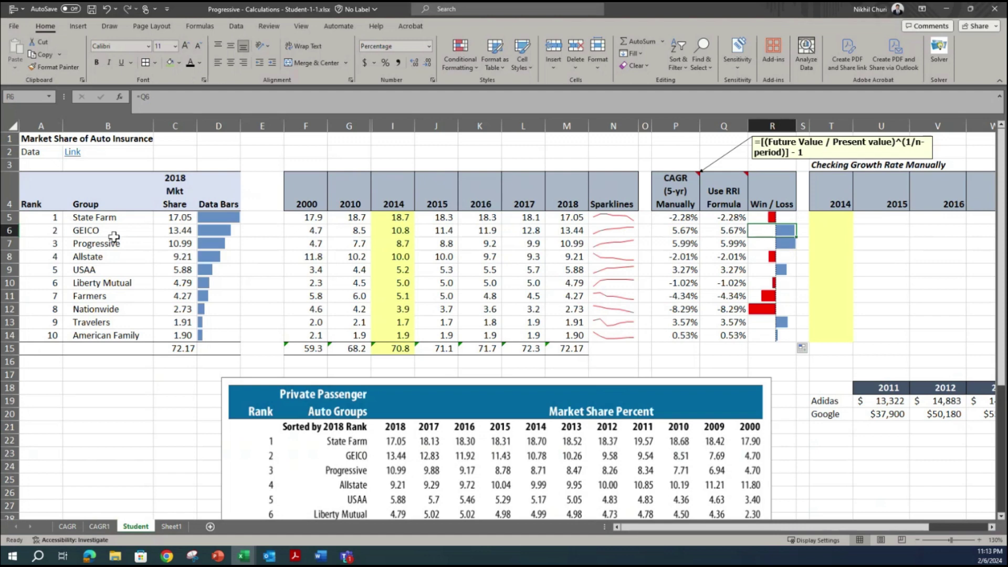
click(718, 229)
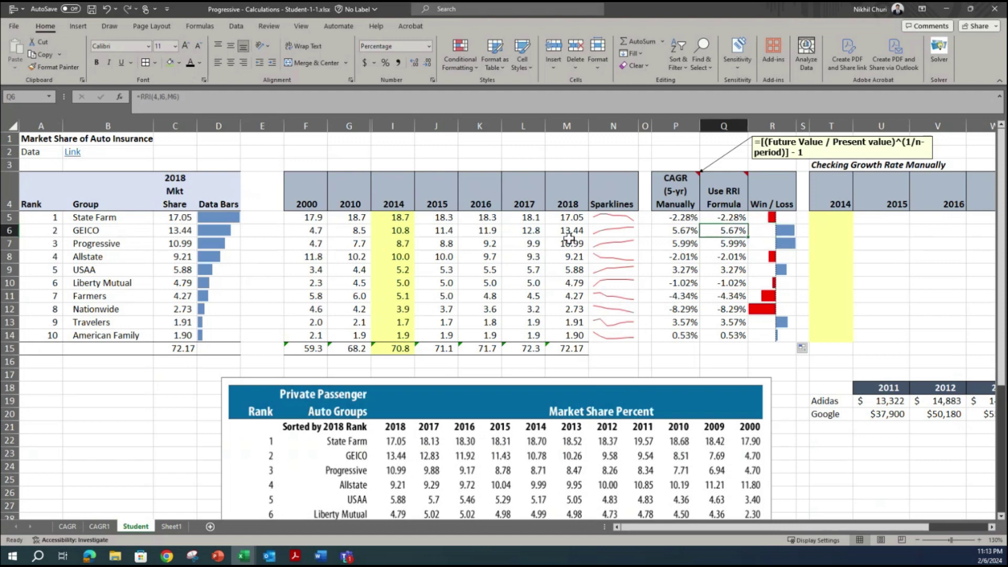
click(112, 242)
click(719, 243)
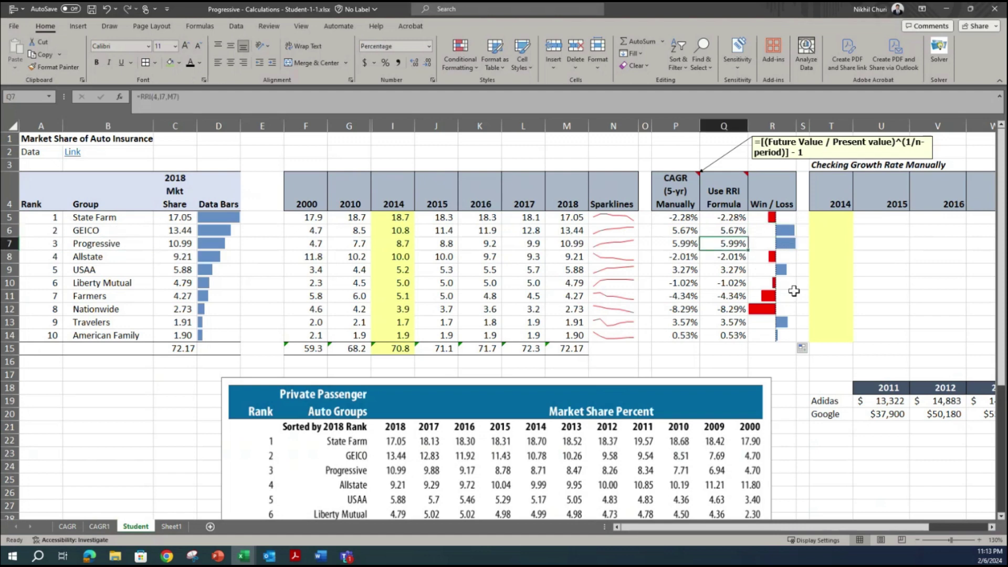
click(793, 271)
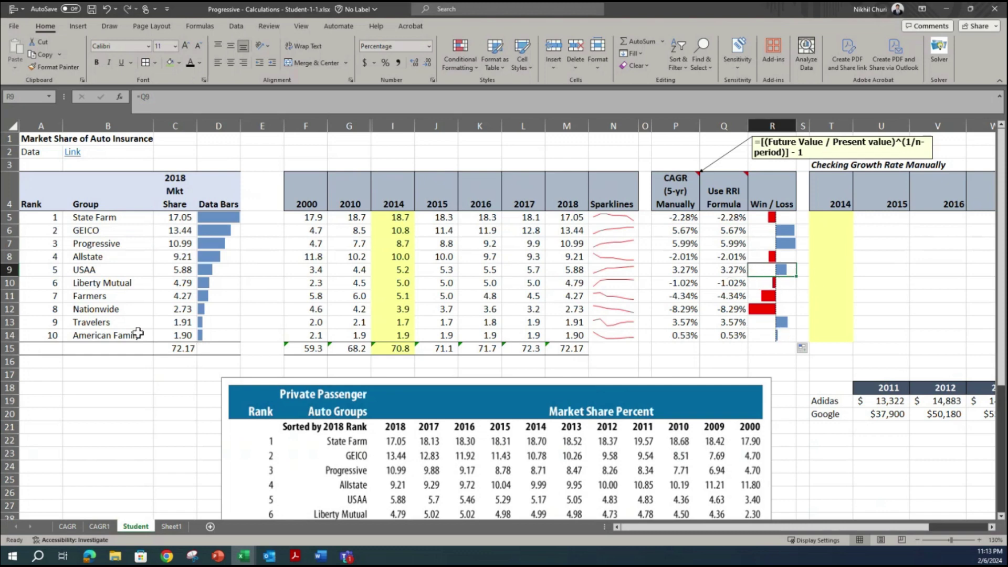
click(98, 322)
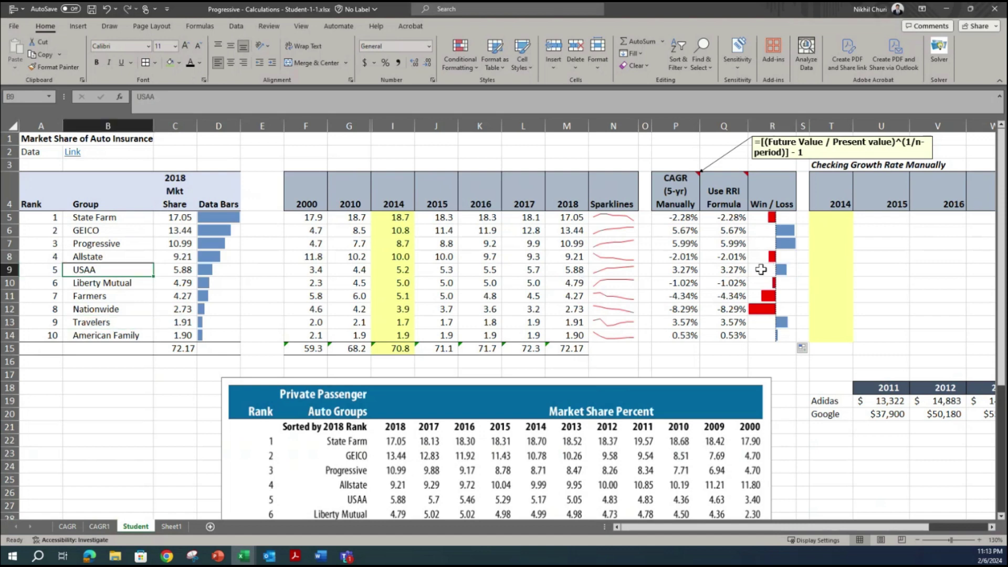
click(777, 268)
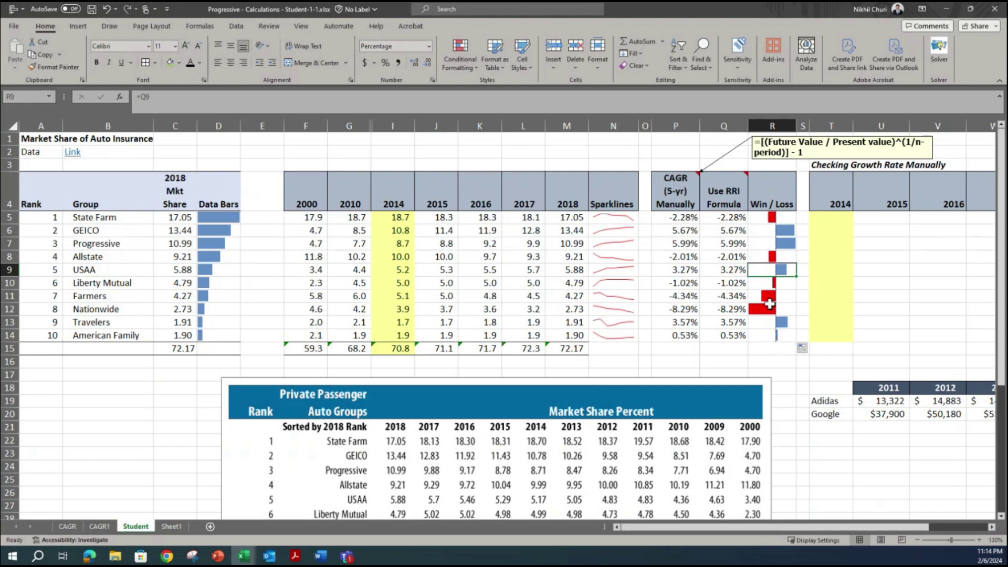
- Review the source Market Share Percent table, GEICO's Win / Loss bar, and State Farm's manual and RRI growth rates
scroll(349, 315, down, 3)
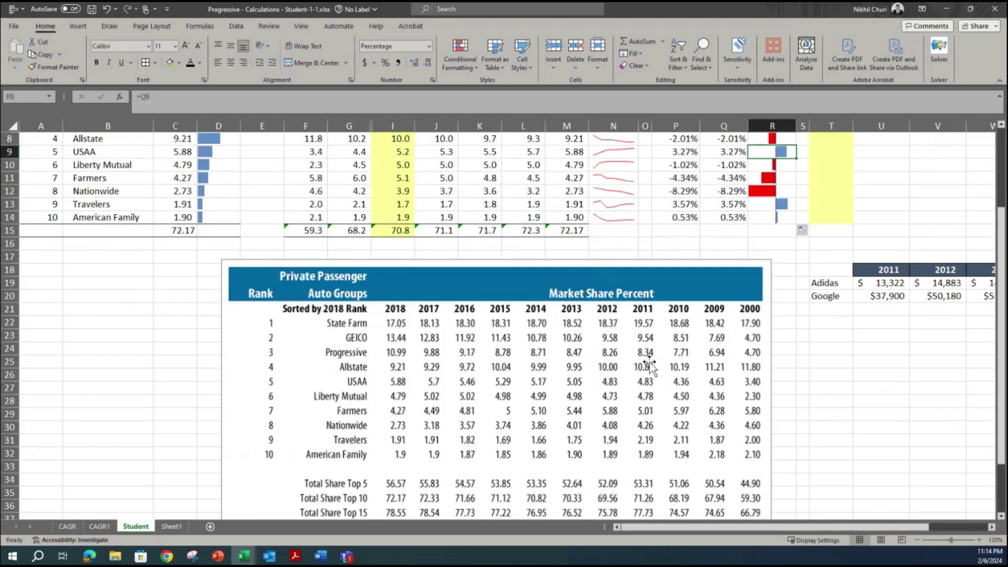
scroll(650, 363, down, 2)
scroll(383, 334, up, 5)
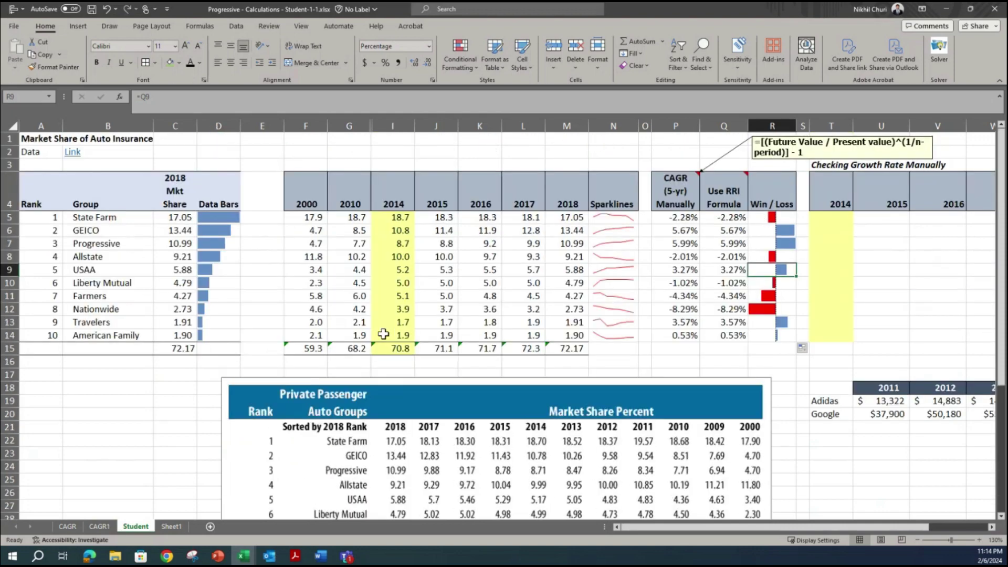
scroll(383, 334, down, 5)
scroll(546, 383, up, 1)
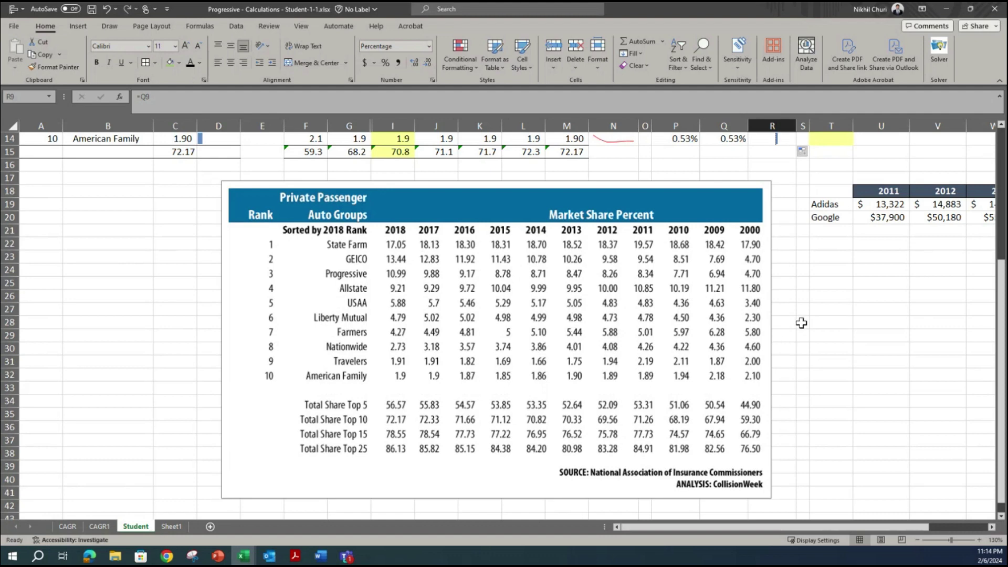
scroll(614, 328, up, 4)
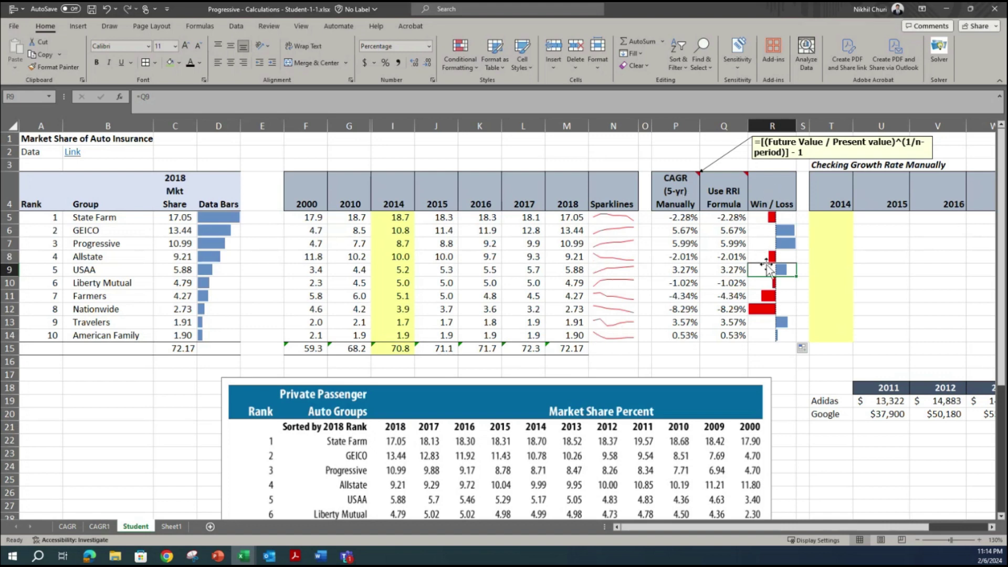
click(782, 234)
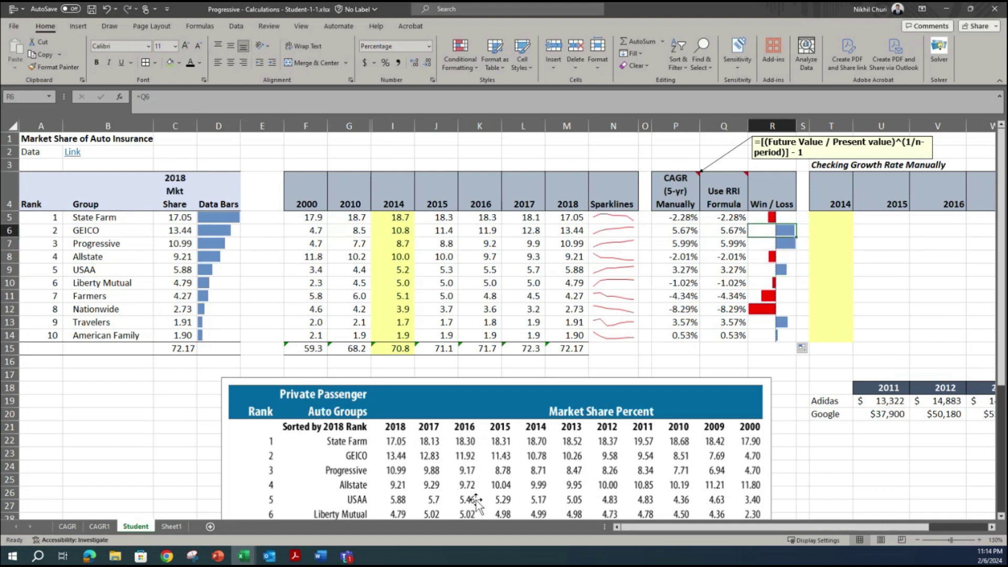
click(345, 556)
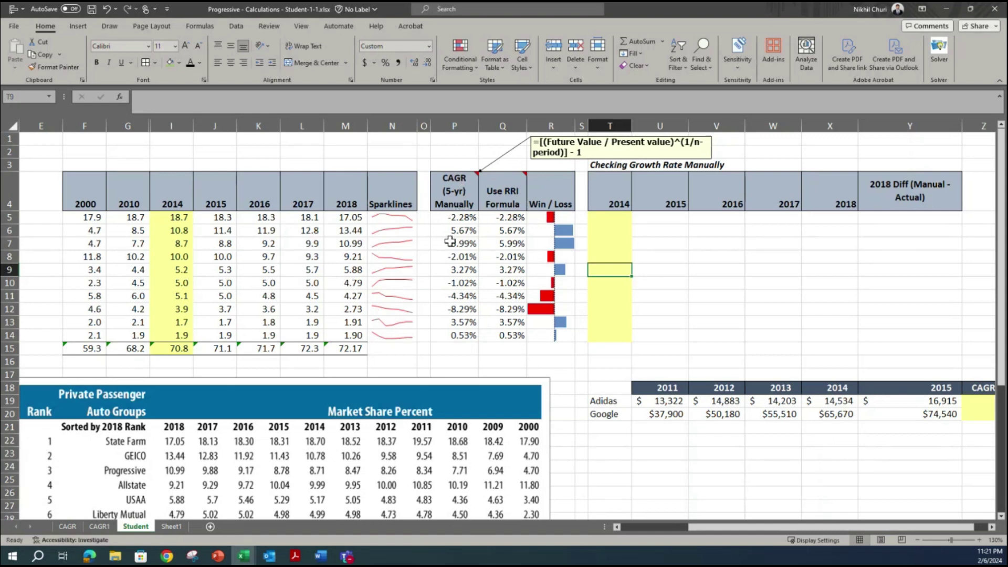
click(455, 217)
click(505, 216)
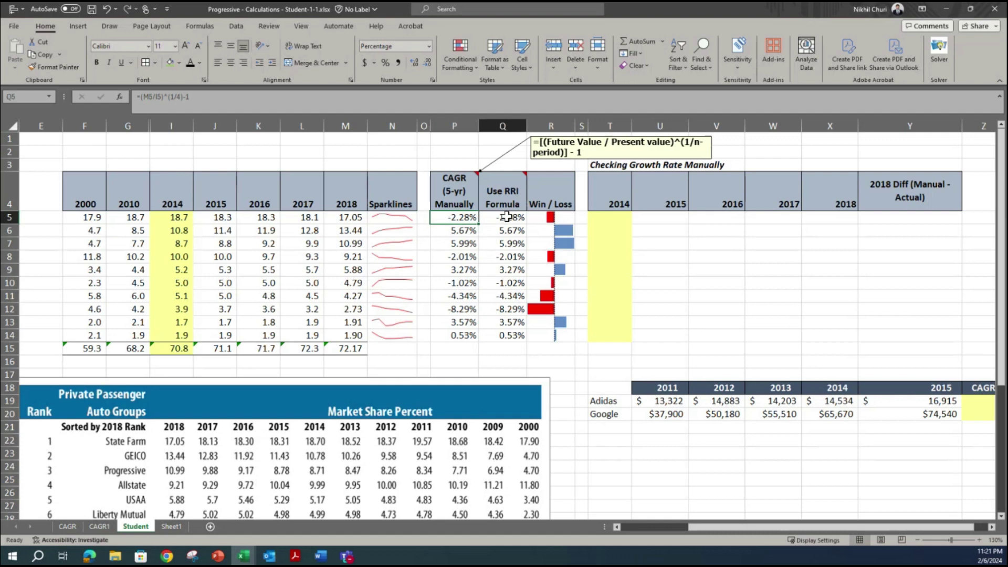
click(554, 202)
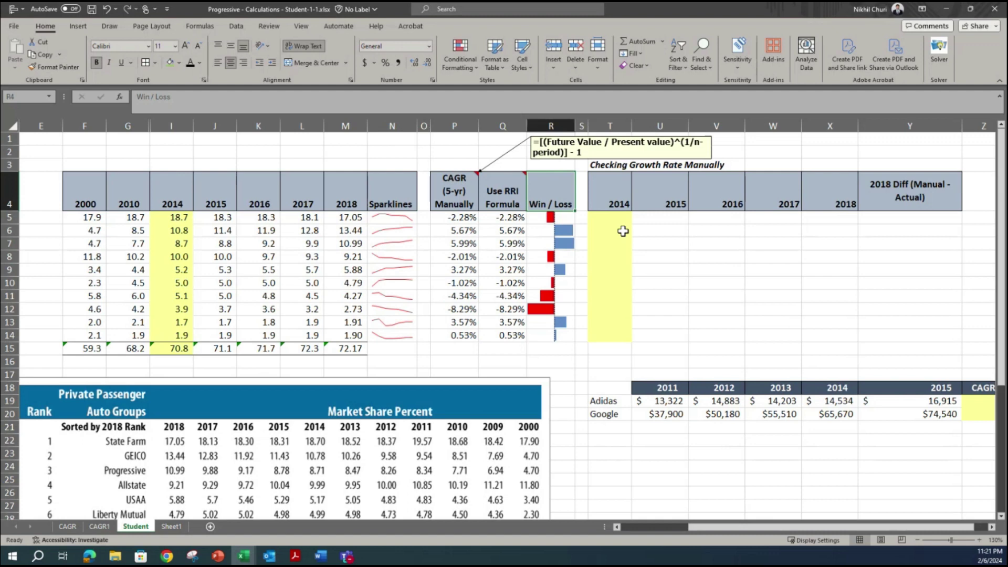
- Copy the ten 2014 market shares from I5:I14 into the 2014 column T5:T14 of the Checking Growth Rate Manually table
click(290, 248)
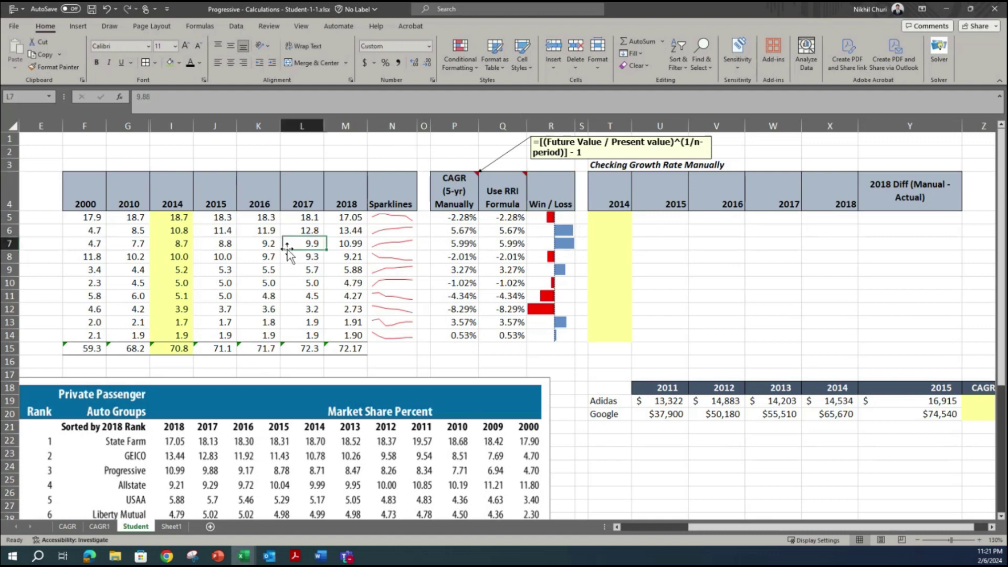
click(182, 217)
drag(182, 217, 171, 334)
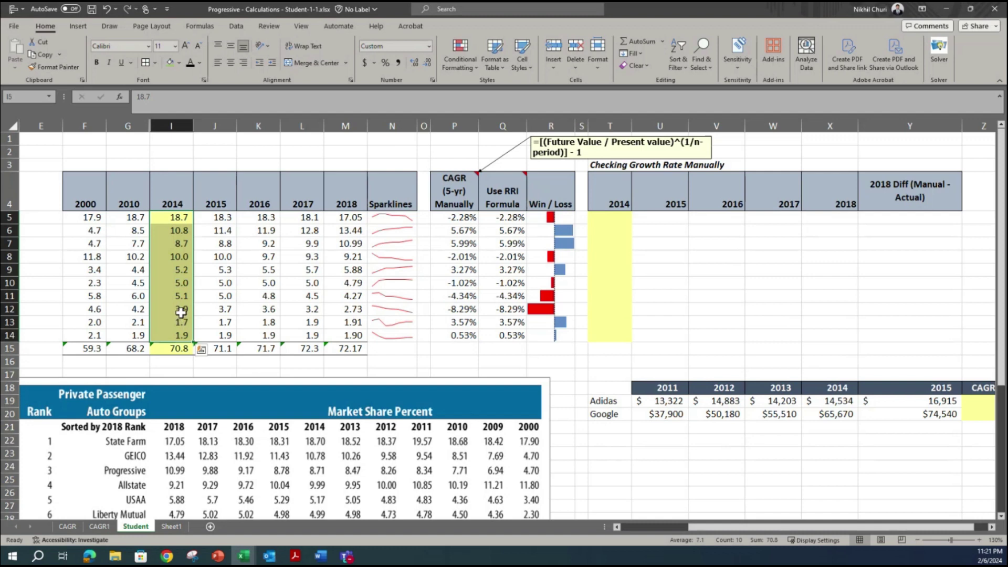
key(ctrl+c)
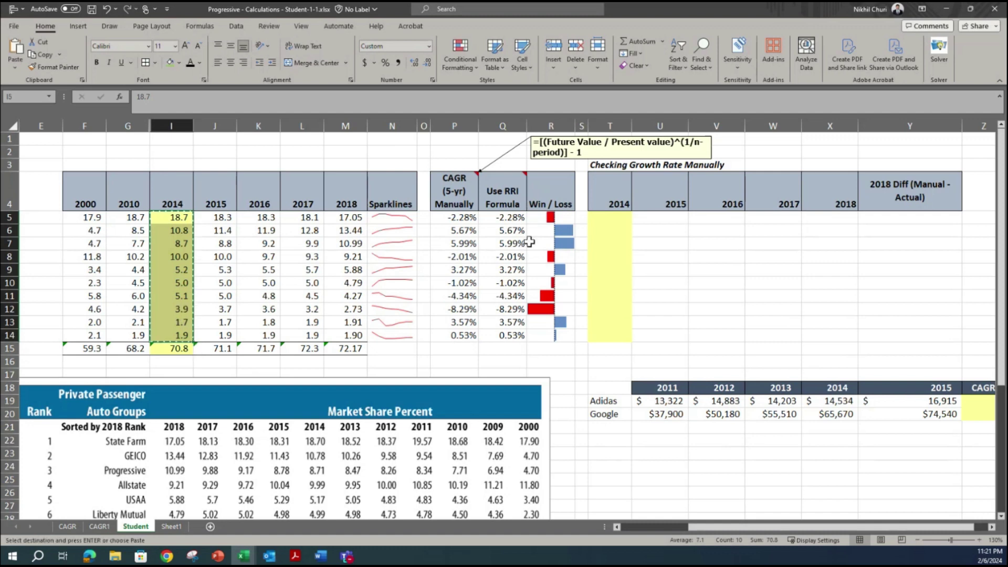
click(604, 220)
key(ctrl+v)
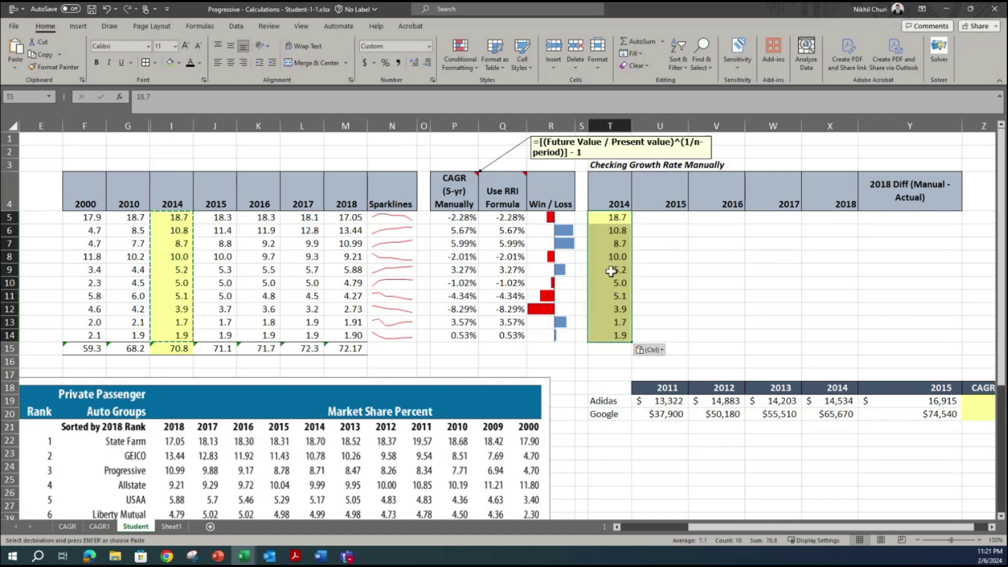
click(613, 295)
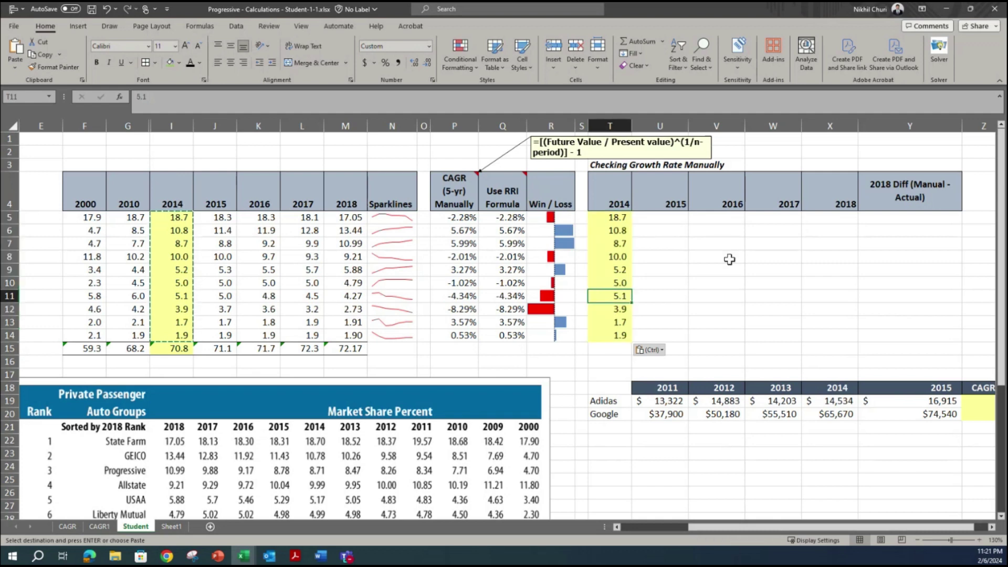
- Examine the RRI growth rates in column Q for several insurers alongside the copied 2014 shares
click(651, 233)
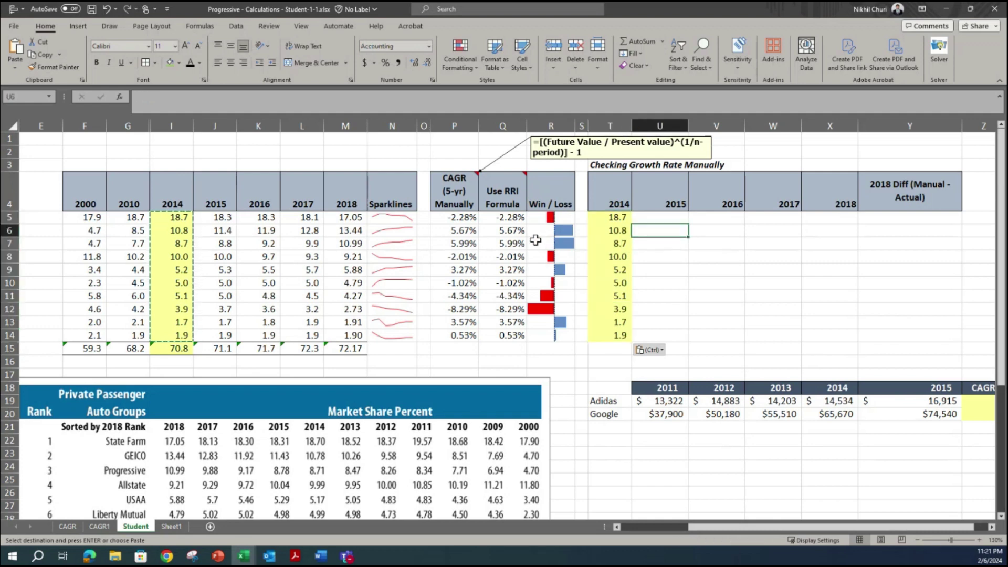
click(512, 231)
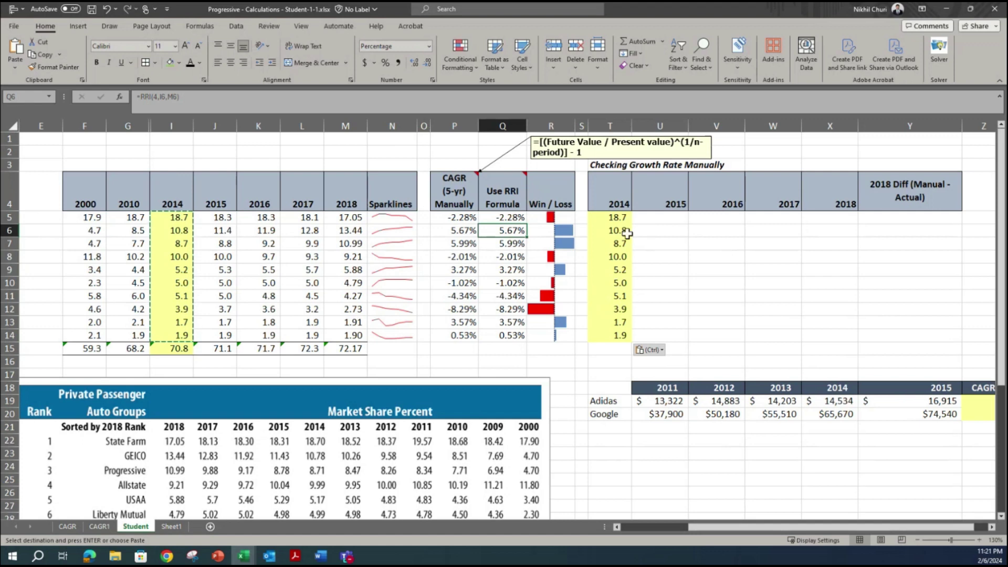
click(508, 215)
click(506, 247)
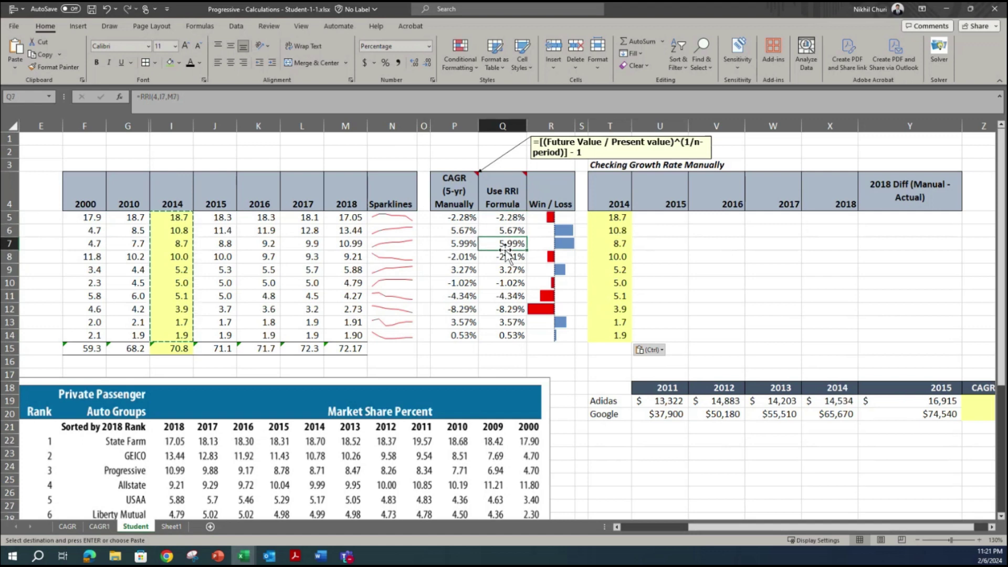
click(506, 270)
click(506, 296)
click(503, 322)
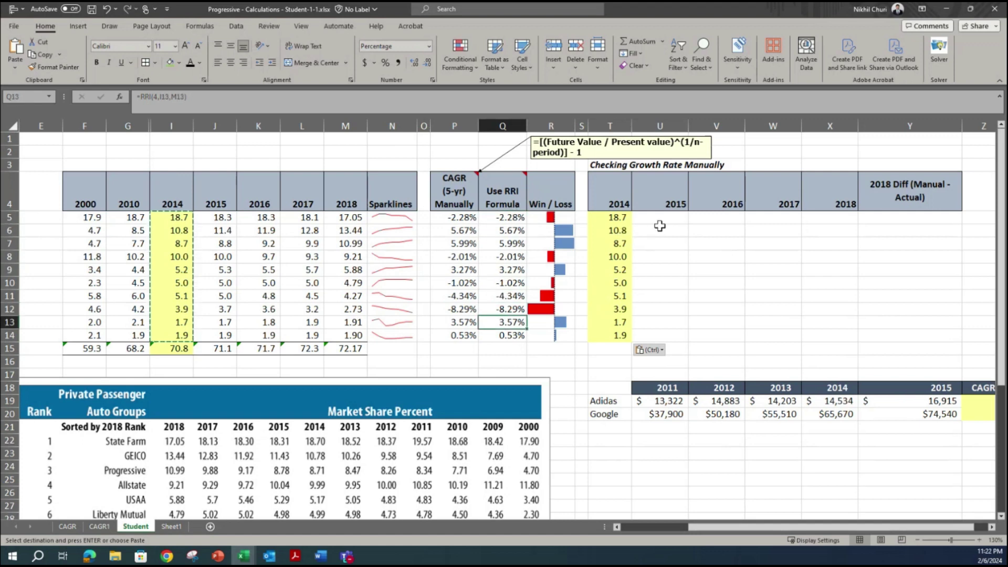
click(509, 243)
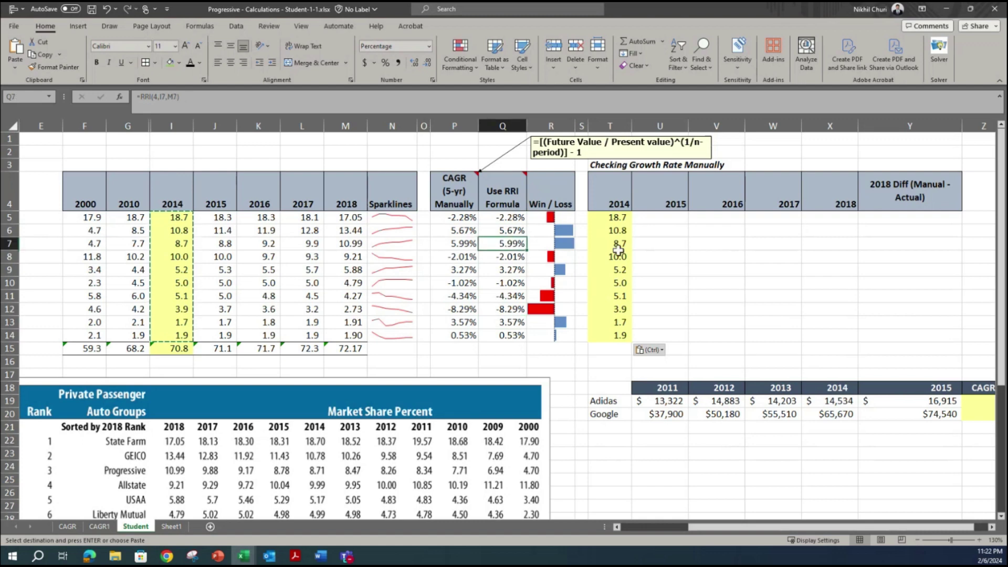
click(516, 230)
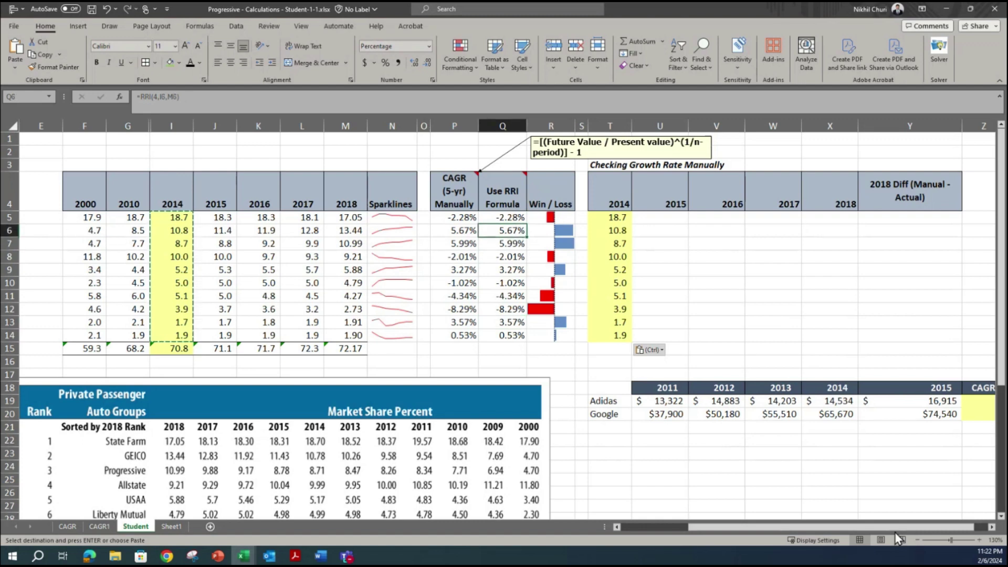
- Enter =T6*(1+Q6) in GEICO's 2015 cell U6 of the checking table and compare it with the actual 2015 share in J6
scroll(887, 527, left, 3)
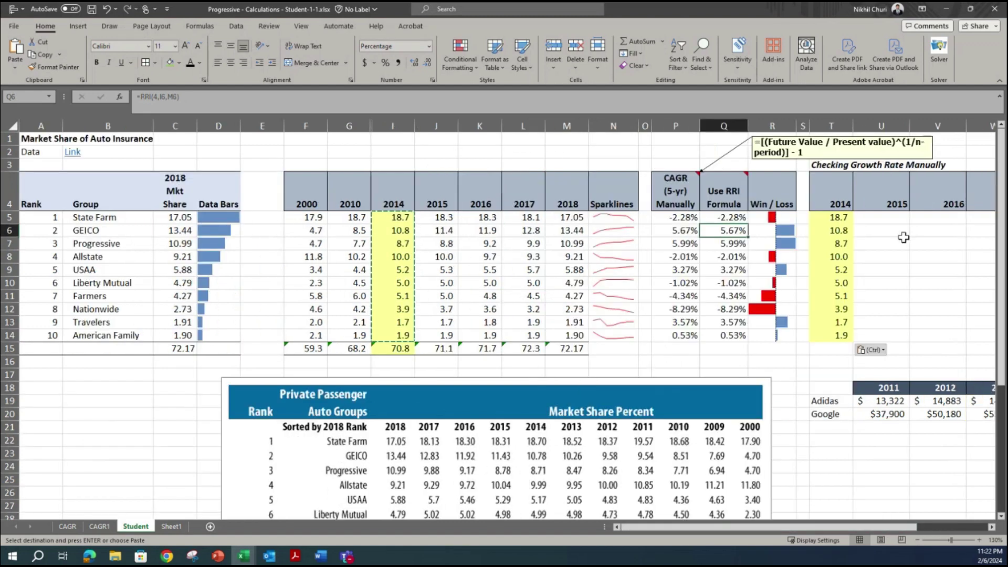
click(887, 231)
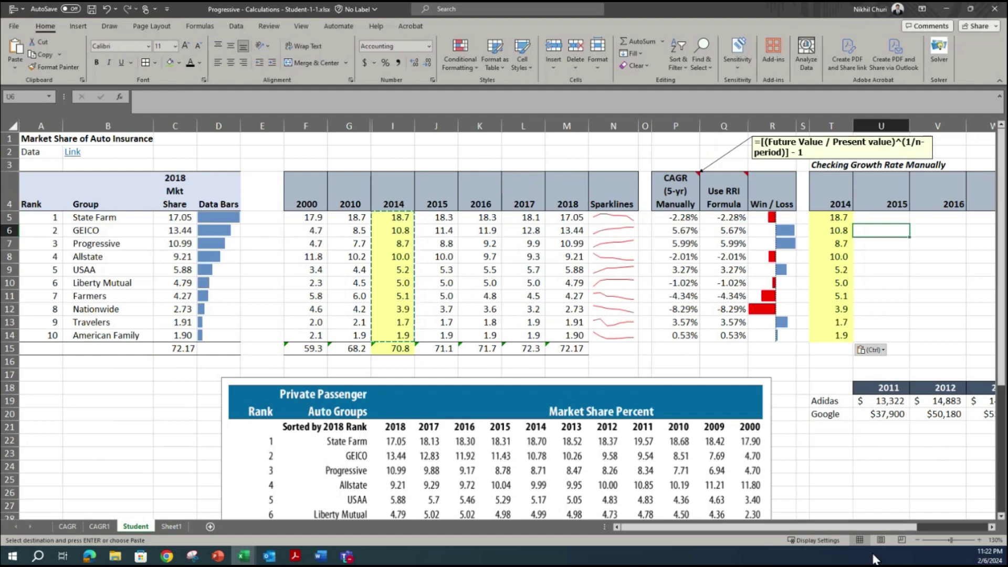
scroll(877, 527, right, 3)
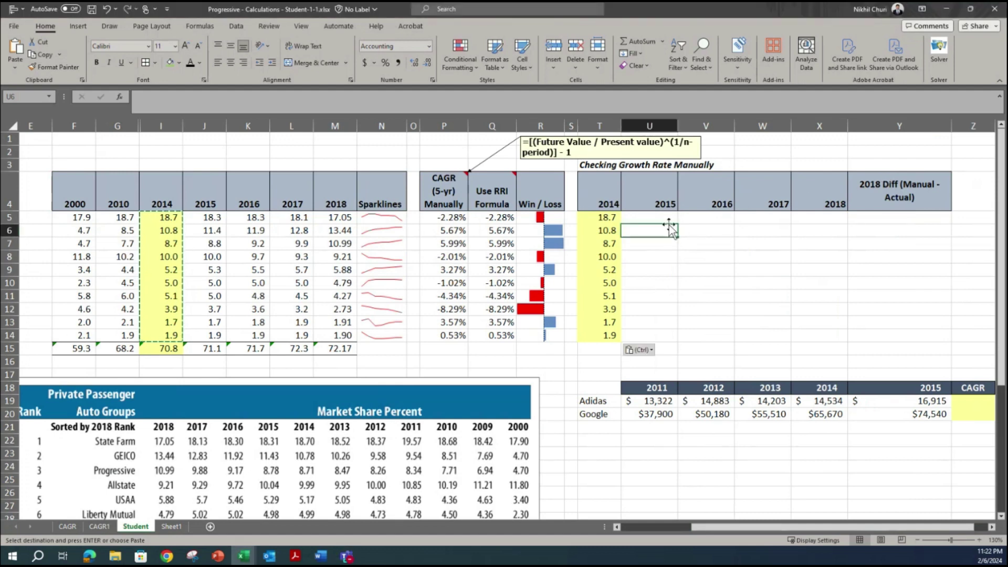
text(=)
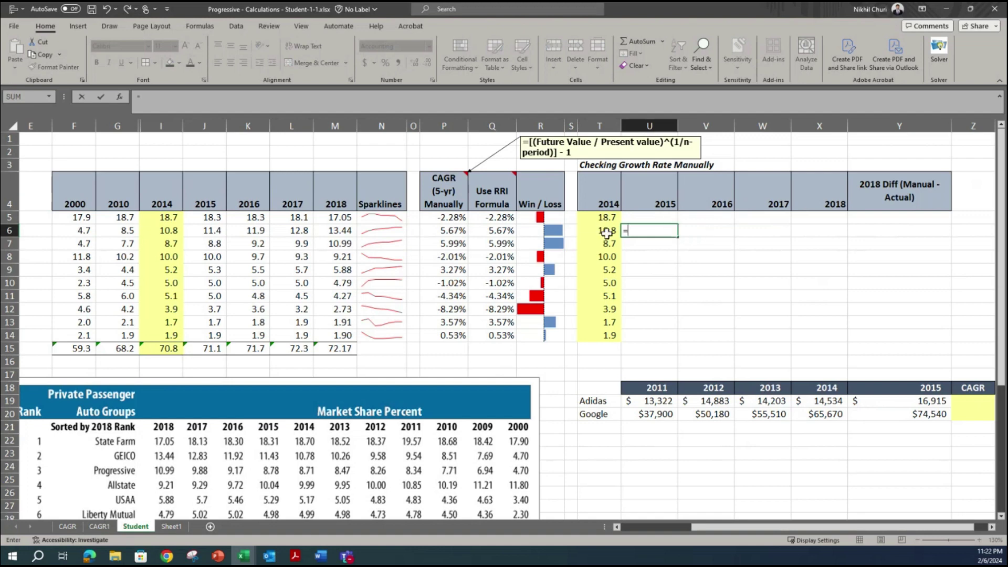
click(593, 231)
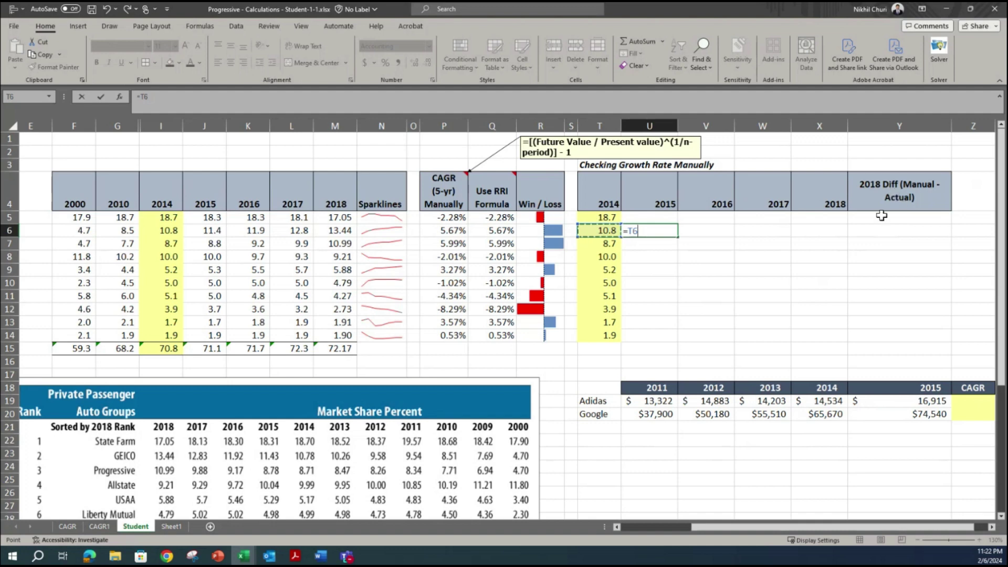
text(*)
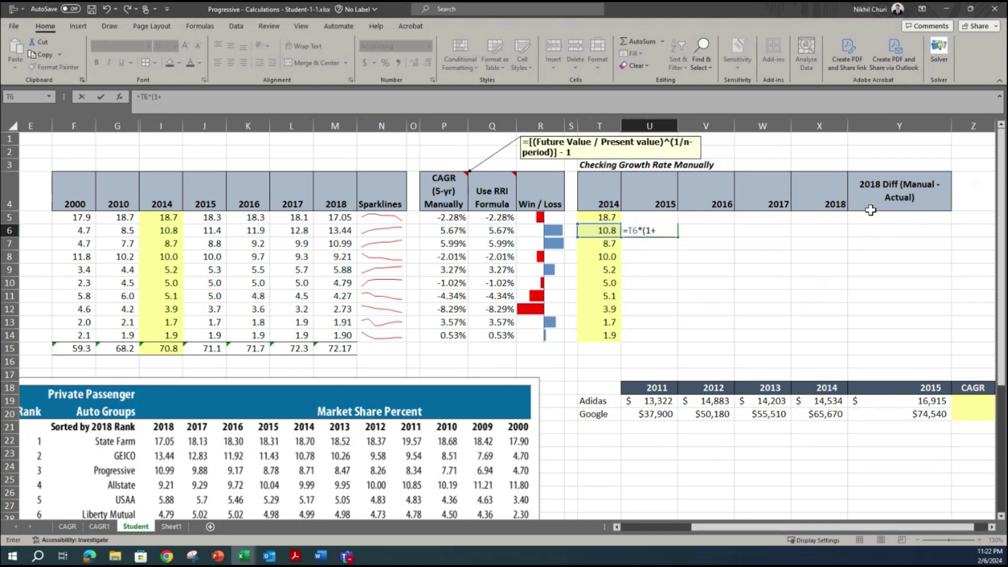
click(492, 231)
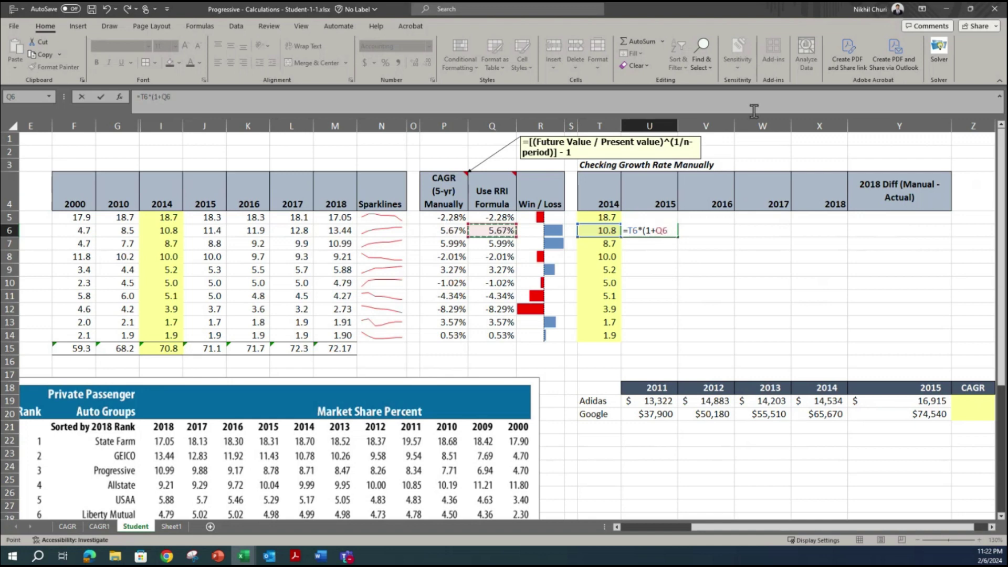
text())
key(Return)
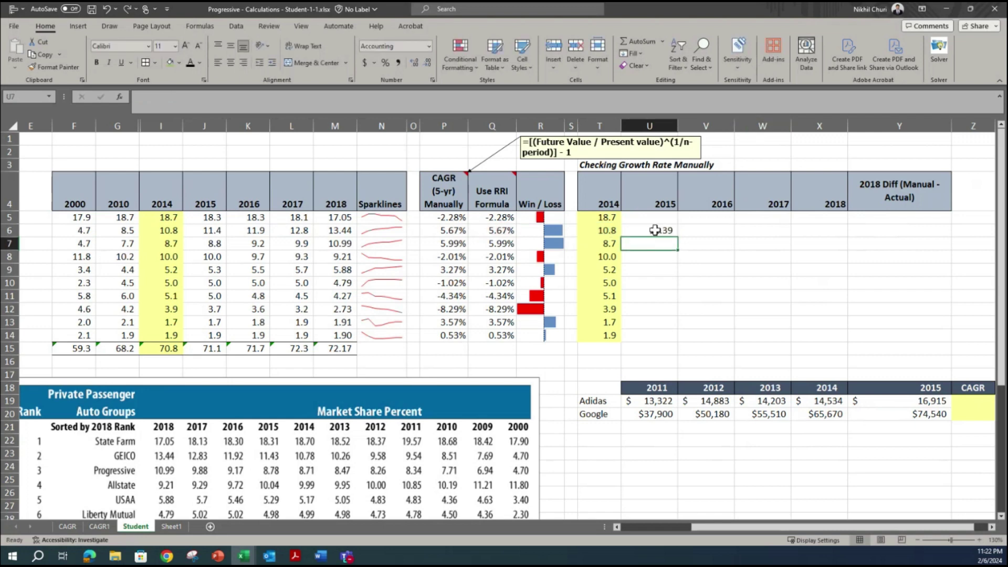
click(653, 227)
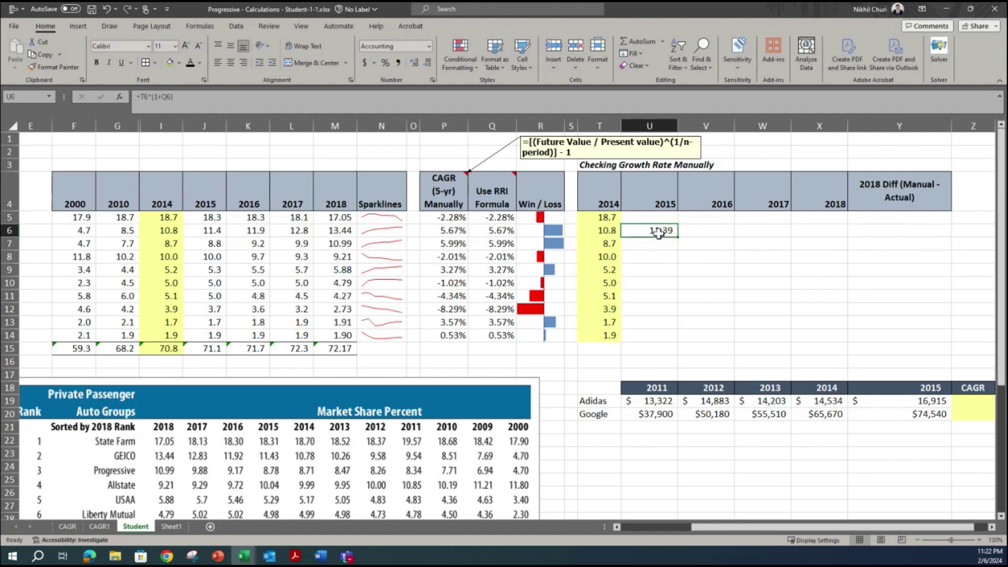
click(212, 232)
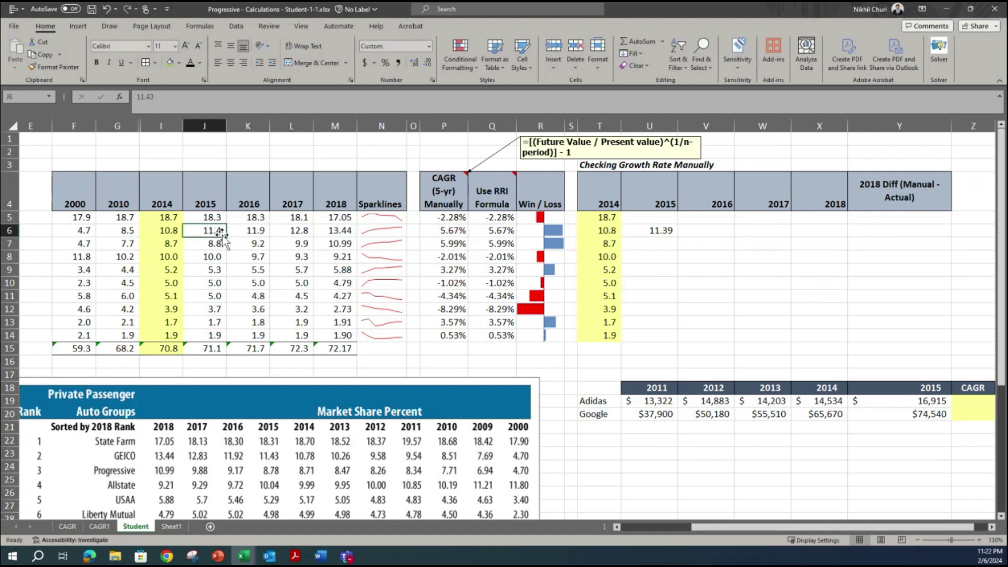
- Show GEICO's projected 2015 share in U6 with one decimal and lock column Q in its formula as =T6*(1+$Q6)
click(654, 228)
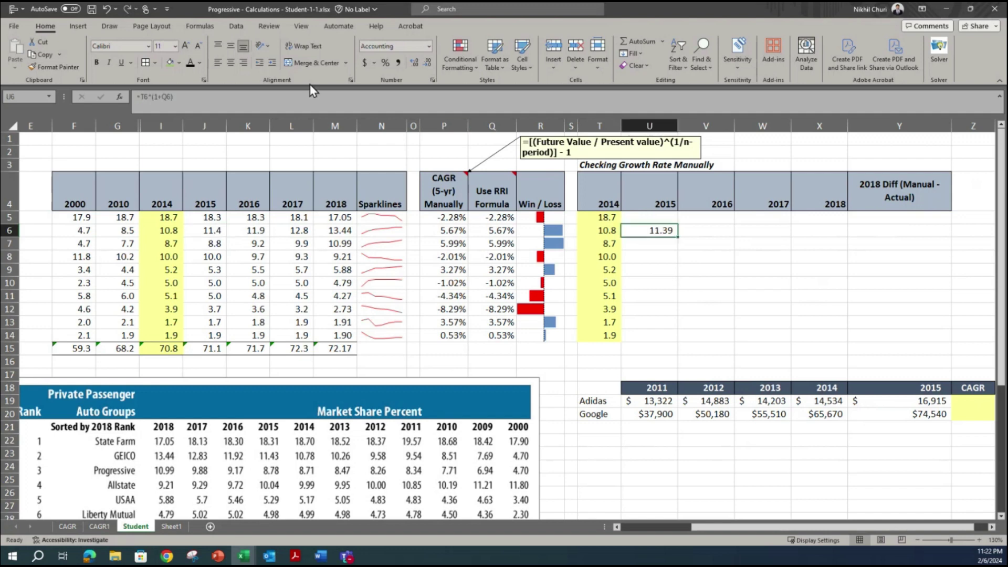
click(427, 63)
double_click(652, 231)
key(Escape)
double_click(662, 229)
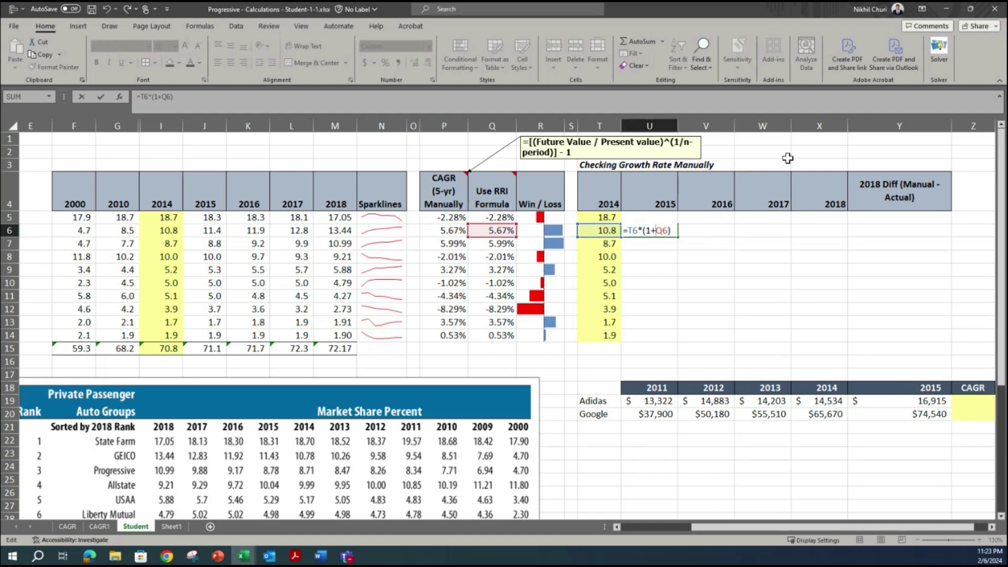
text($)
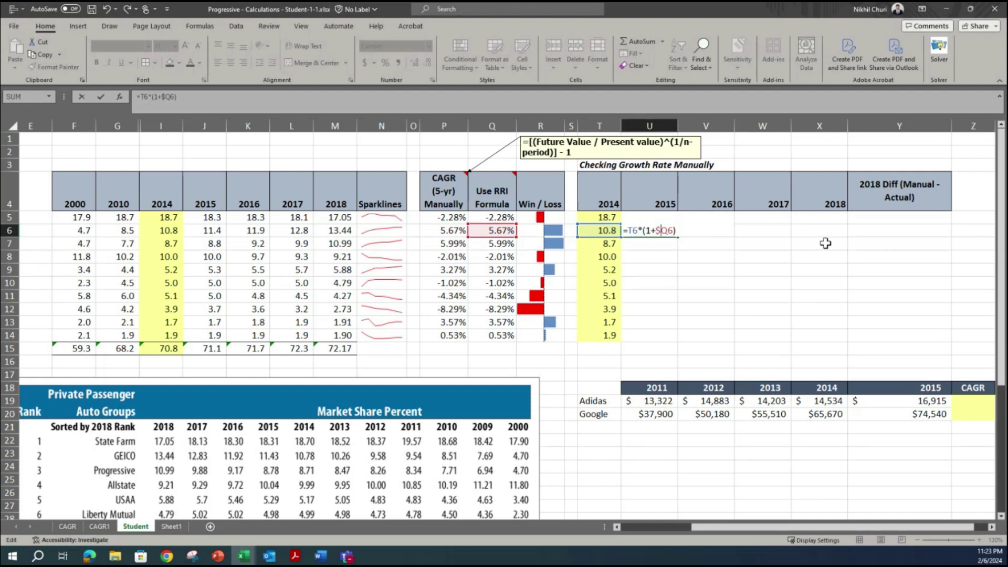
key(Return)
click(650, 230)
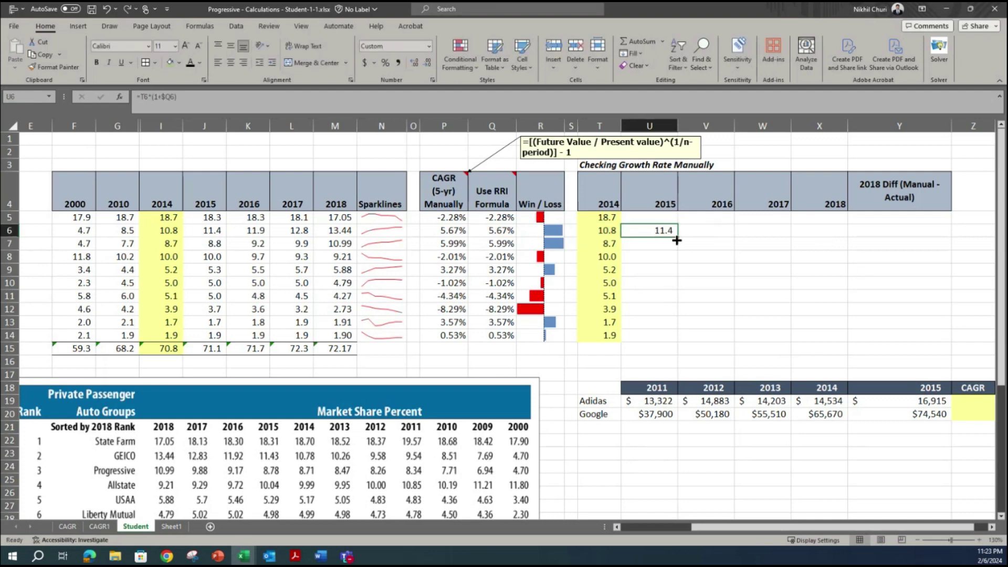
- Extend GEICO's projection formula from U6 across the 2016–2018 cells V6:X6
drag(678, 237, 833, 236)
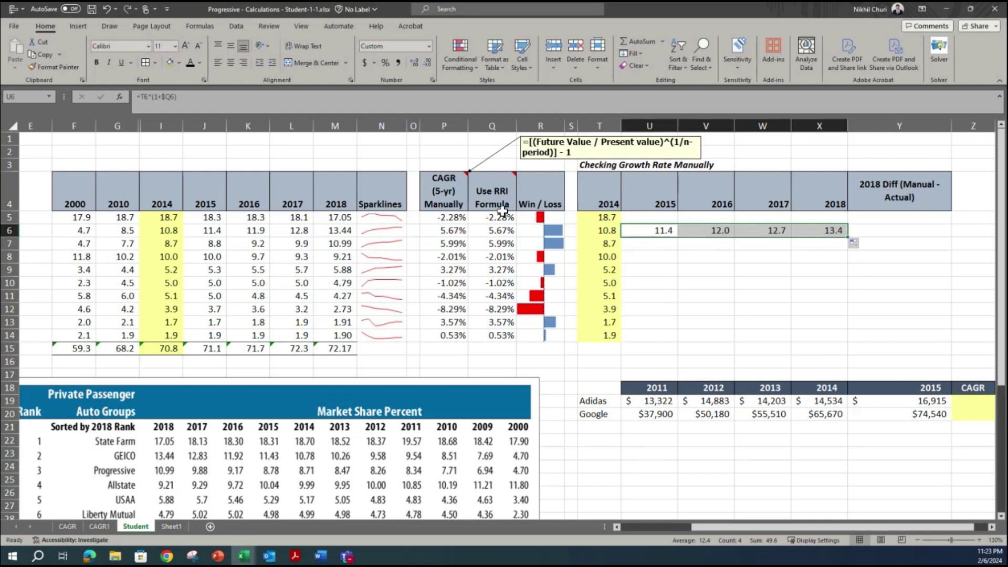
click(414, 62)
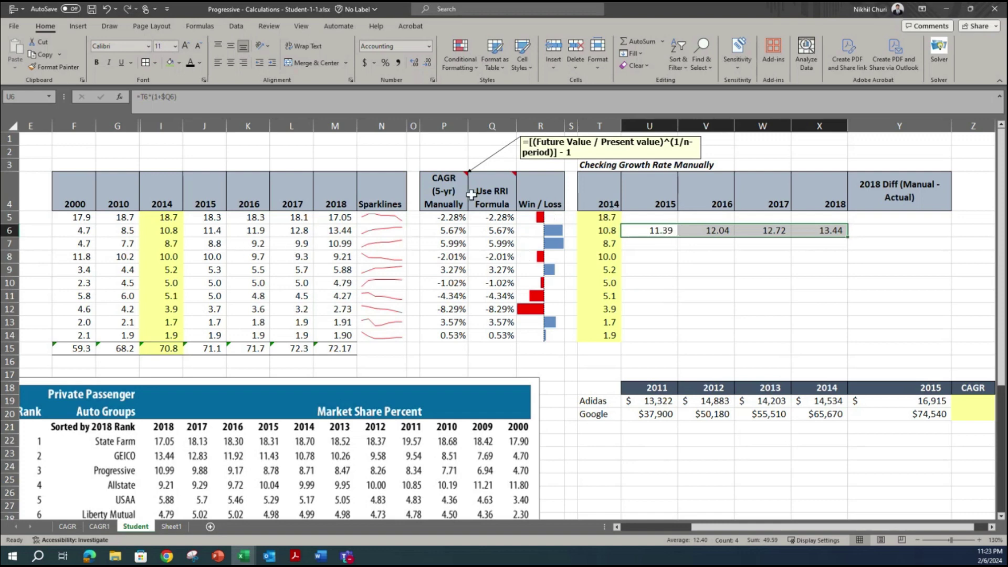
key(ctrl+z)
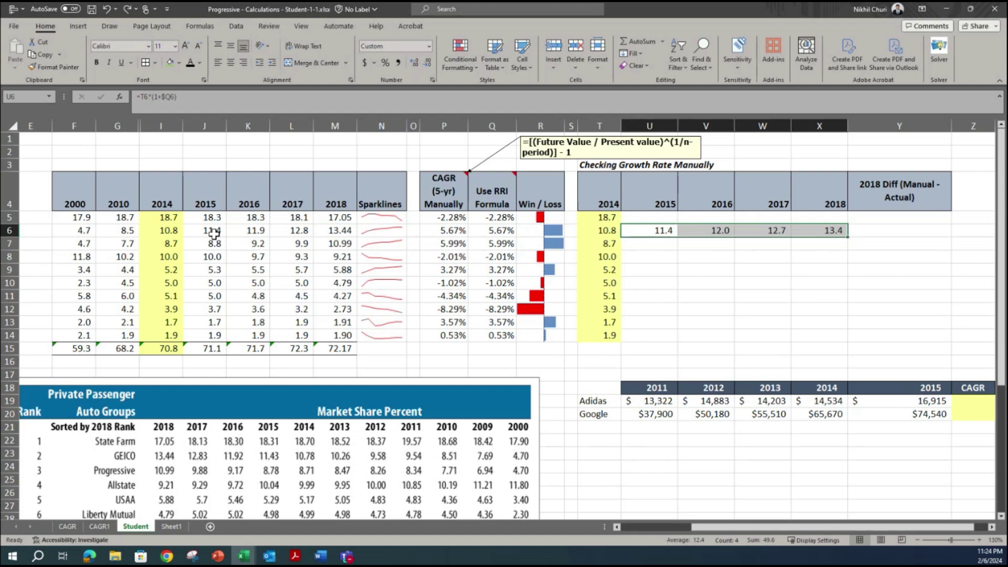
- Show GEICO's 2016 projection in V6 with two decimals and inspect the row's formulas in V6, W6 and U6
click(710, 229)
click(414, 63)
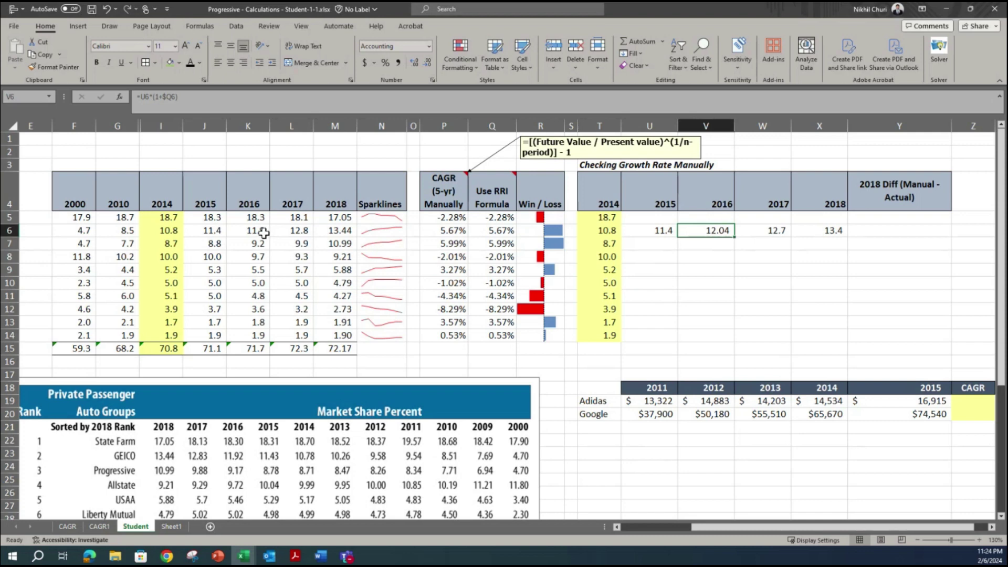
double_click(704, 231)
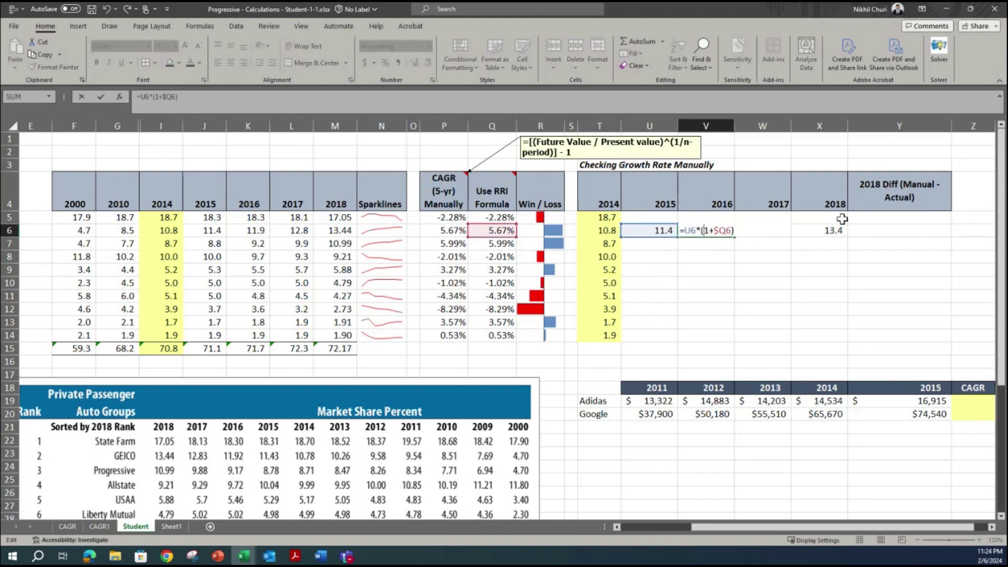
key(Escape)
drag(734, 237, 772, 234)
double_click(772, 230)
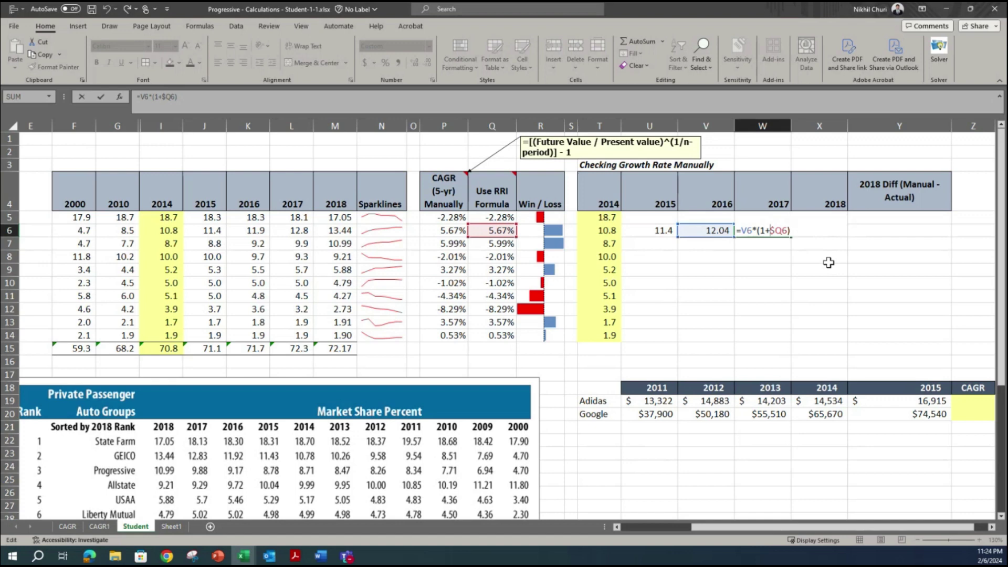
key(Return)
click(649, 231)
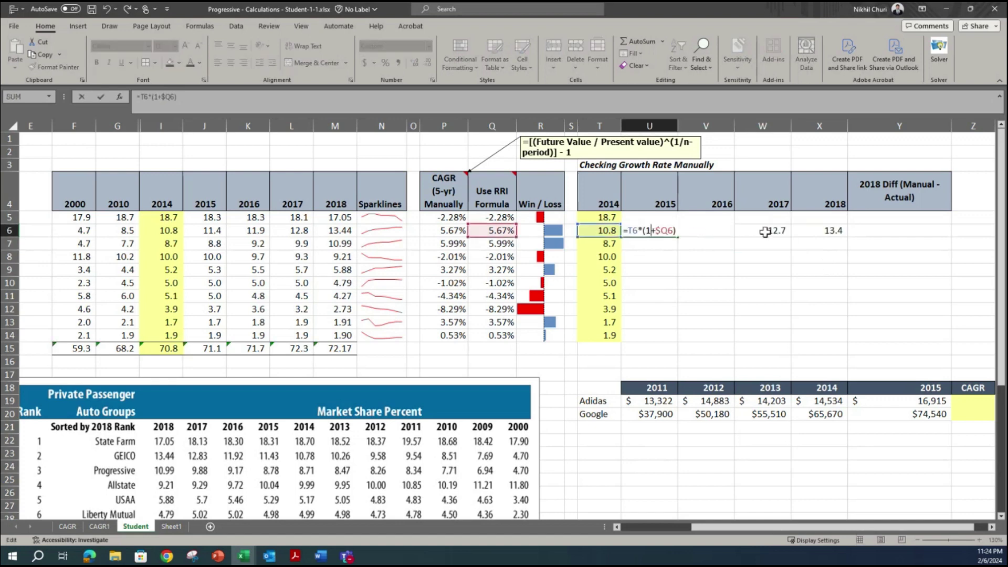
- Show GEICO's 2017 and 2018 projections in W6 and X6 with two decimals
click(768, 233)
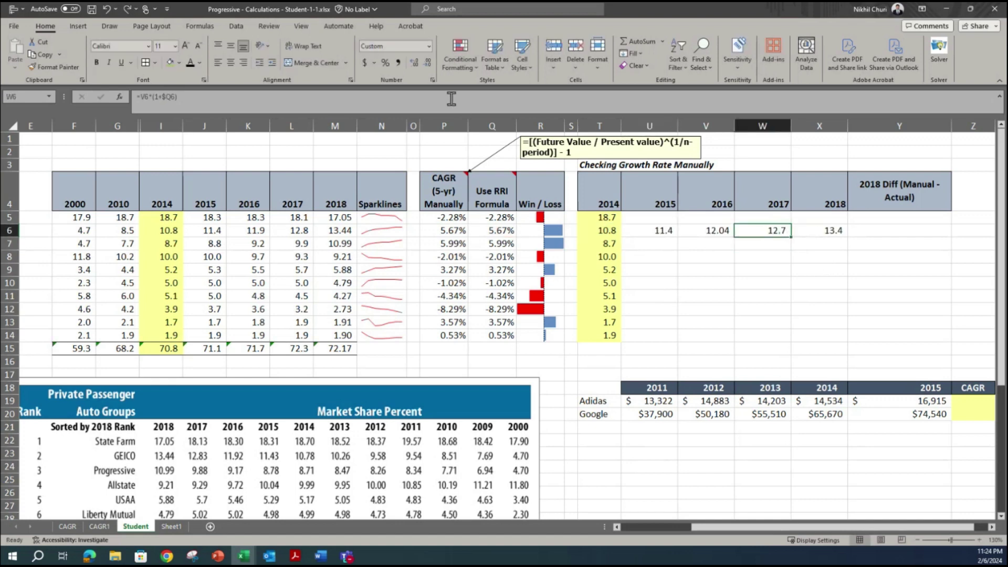
click(414, 63)
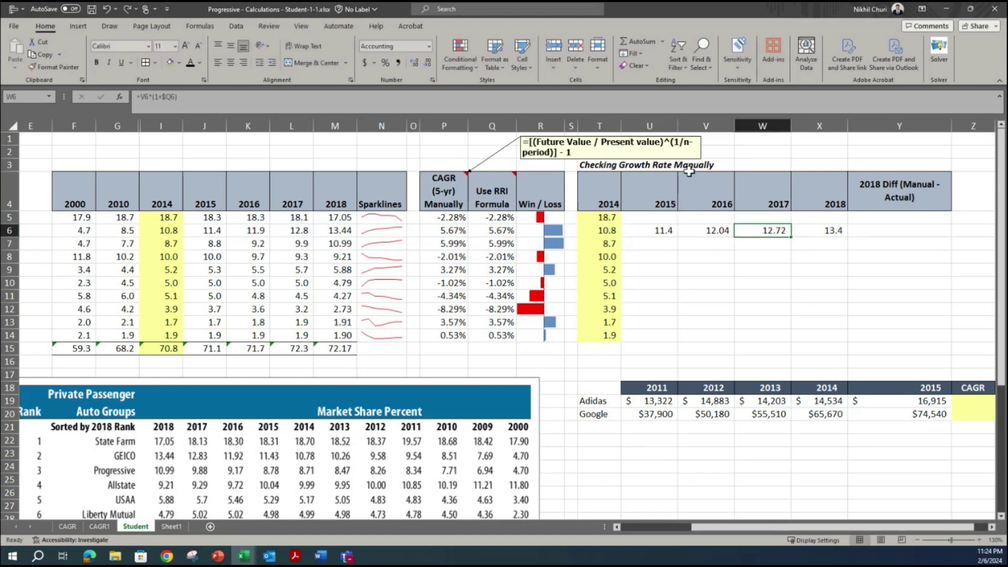
click(832, 232)
click(414, 63)
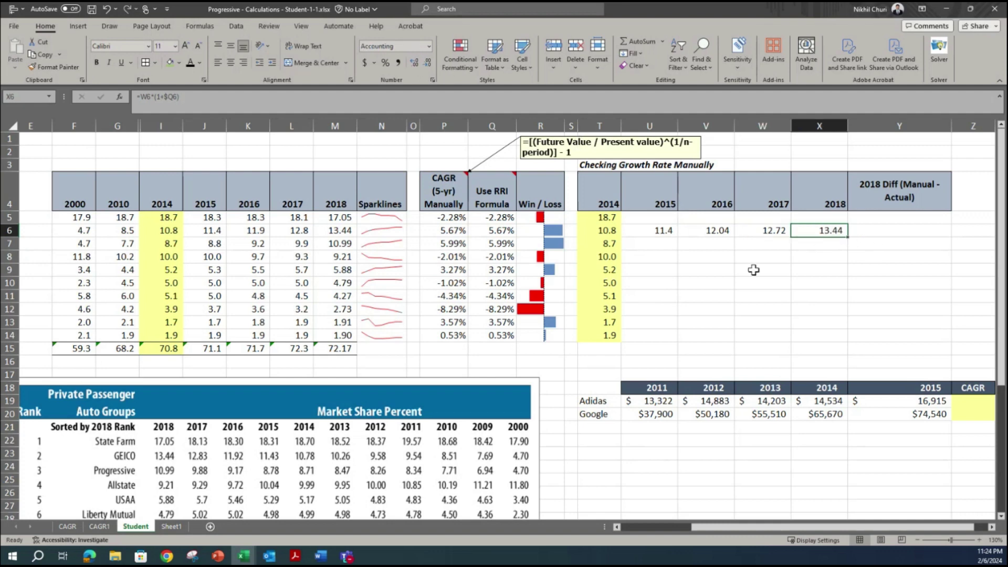
- Show U6 with two decimals and fill GEICO's projection formulas in U6:X6 down through row 14
click(650, 231)
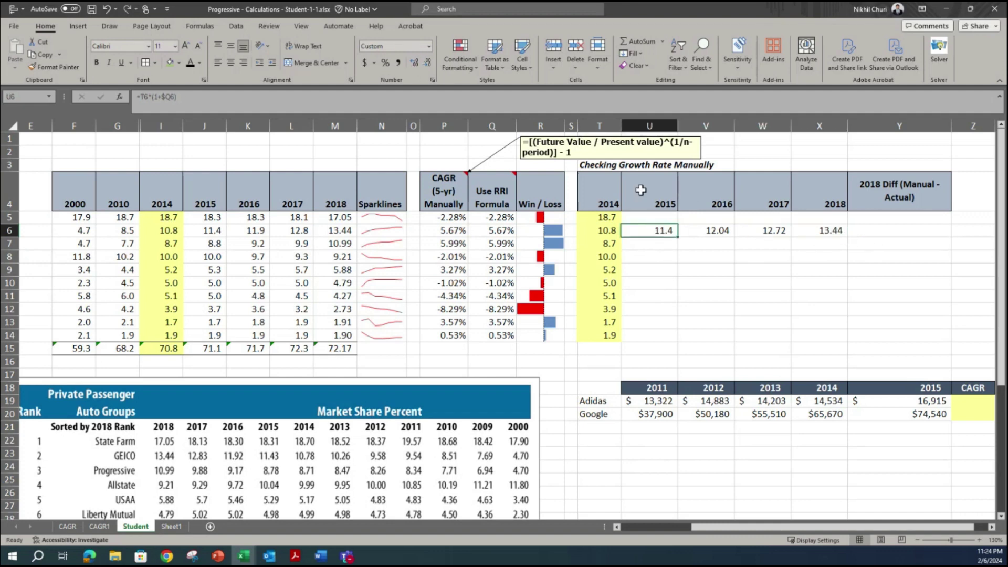
click(428, 65)
click(416, 65)
drag(633, 230, 843, 340)
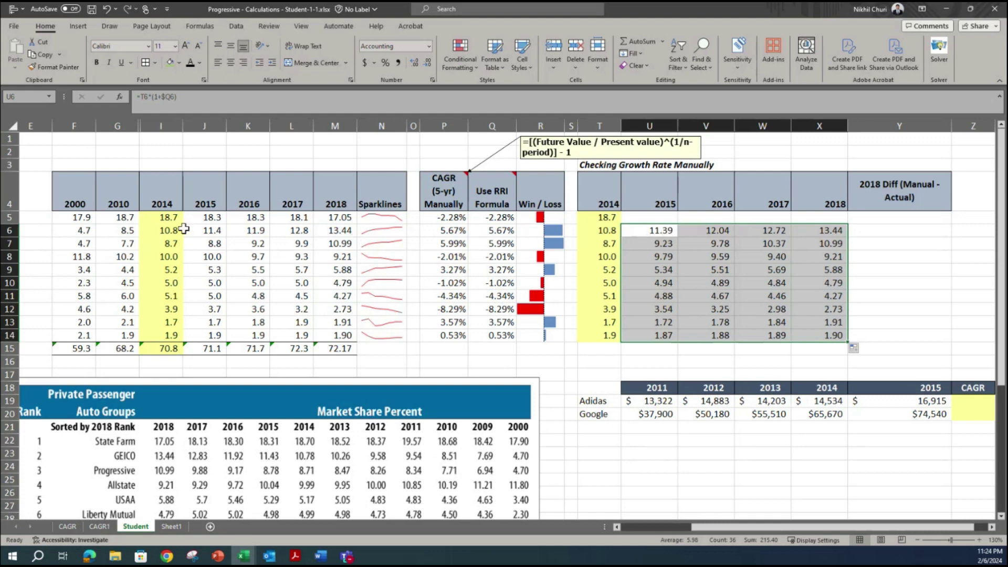
- Show the actual 2014–2018 market shares in I6:M14 with two decimals
click(165, 230)
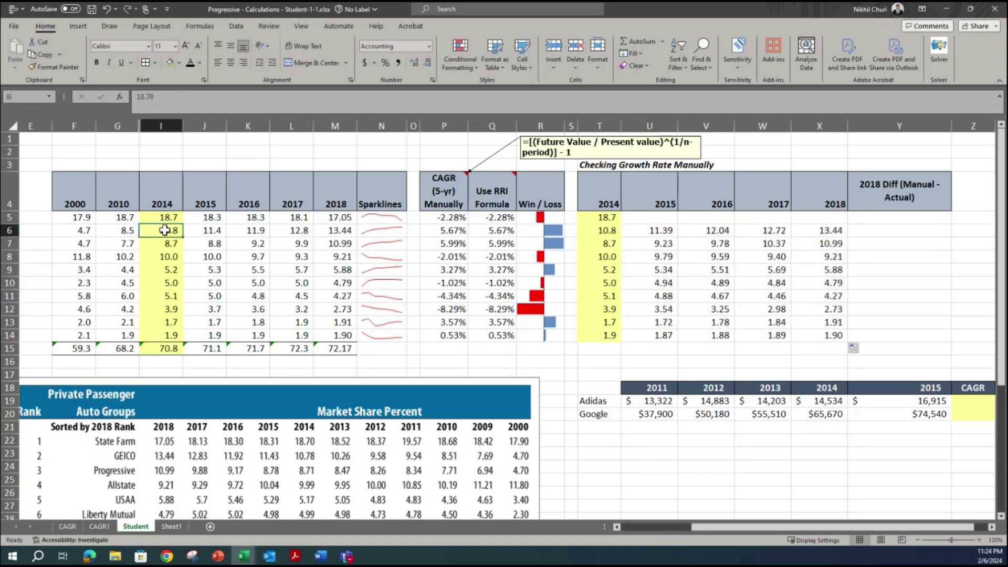
drag(165, 230, 341, 335)
click(414, 63)
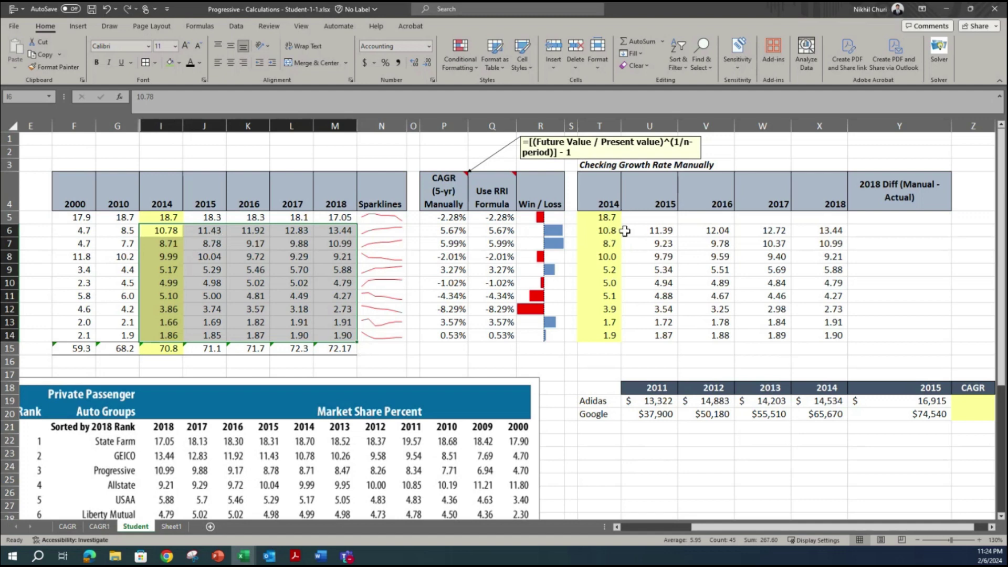
- Compare the projected 2015–2018 shares with the actual shares for GEICO in row 6 and the insurer in row 14
click(212, 230)
click(640, 231)
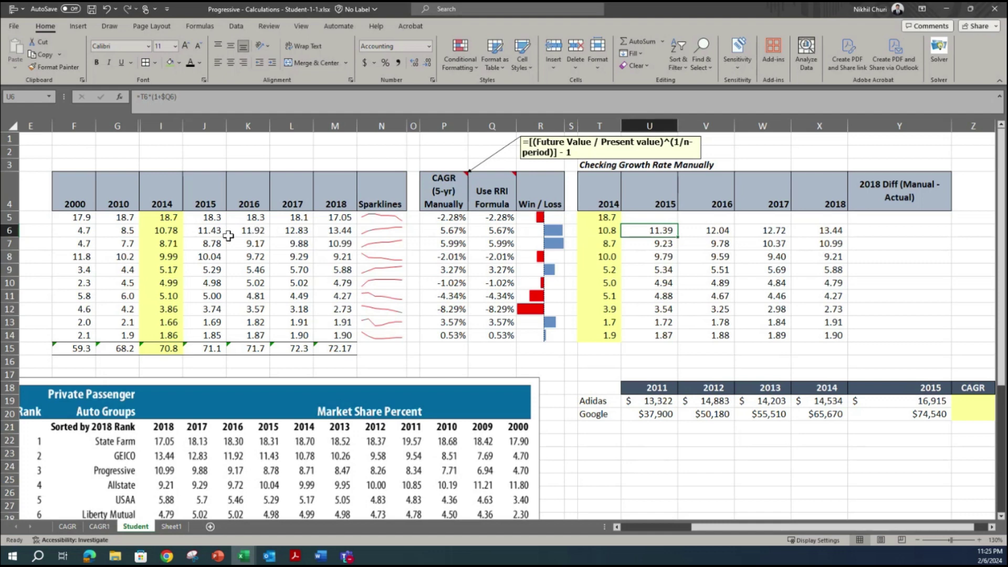
click(714, 230)
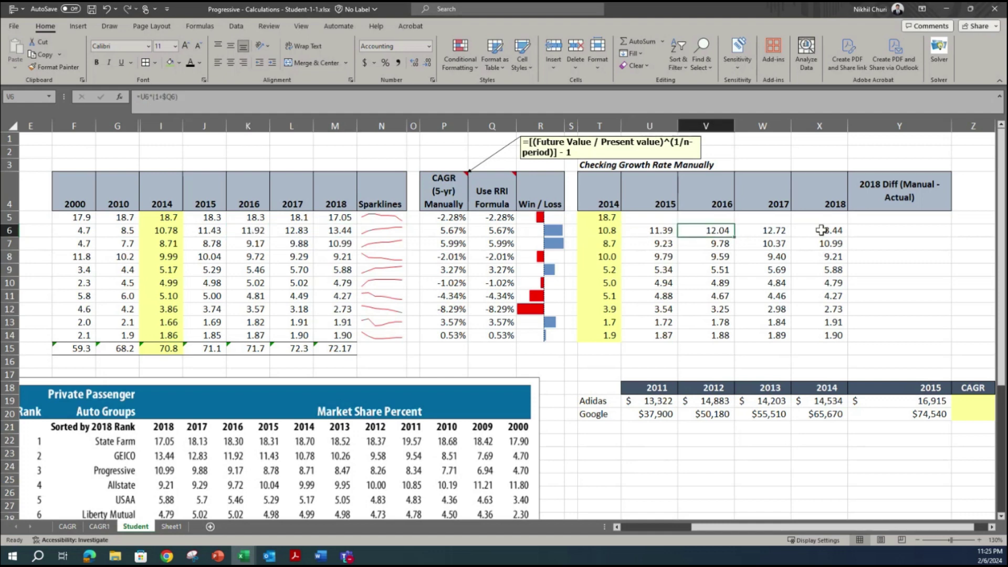
click(776, 232)
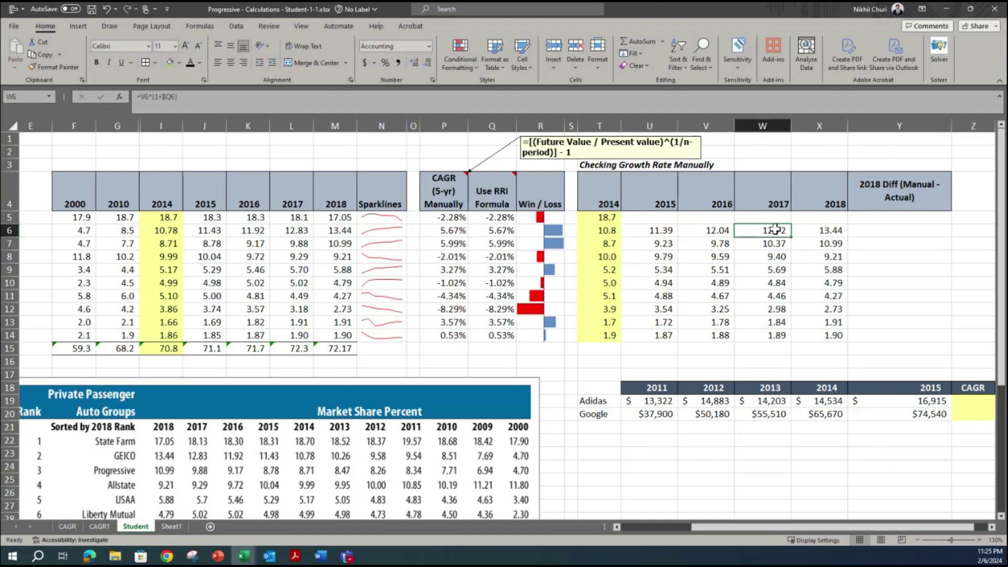
click(820, 231)
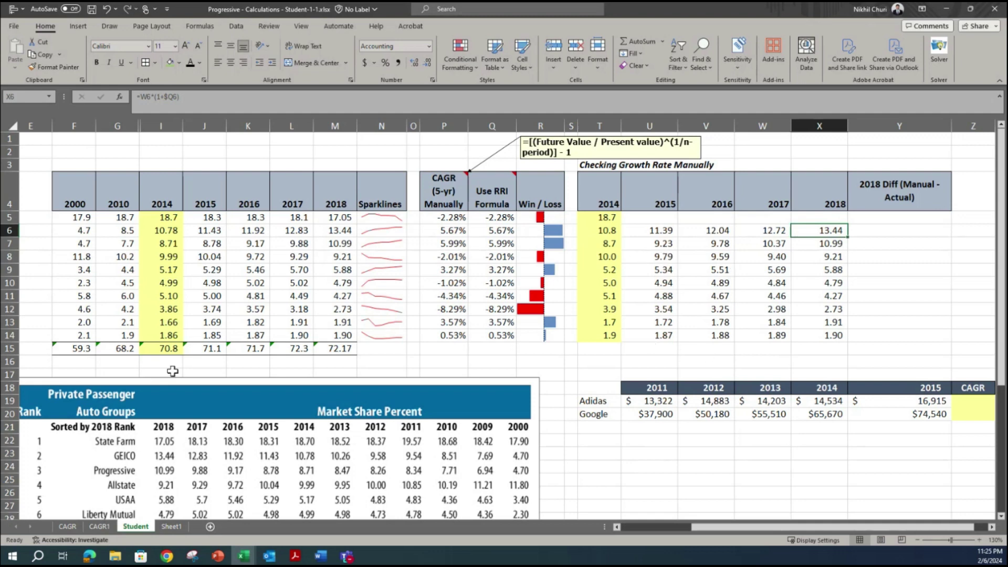
click(158, 340)
drag(846, 336, 666, 340)
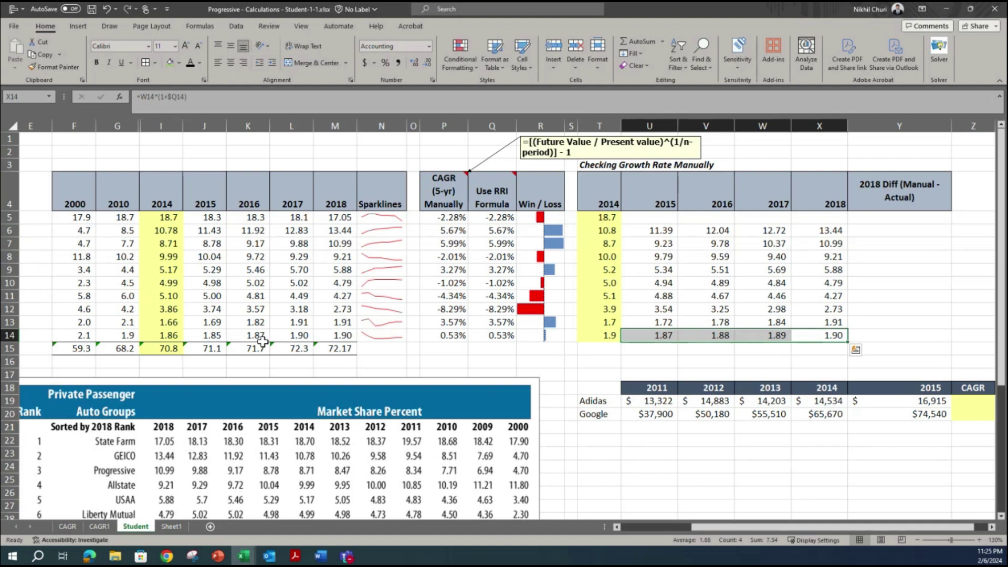
click(819, 270)
- Copy GEICO's projection formulas U6:X6 into State Farm's cells U5:X5 and compare the results with State Farm's actual shares
drag(648, 230, 844, 229)
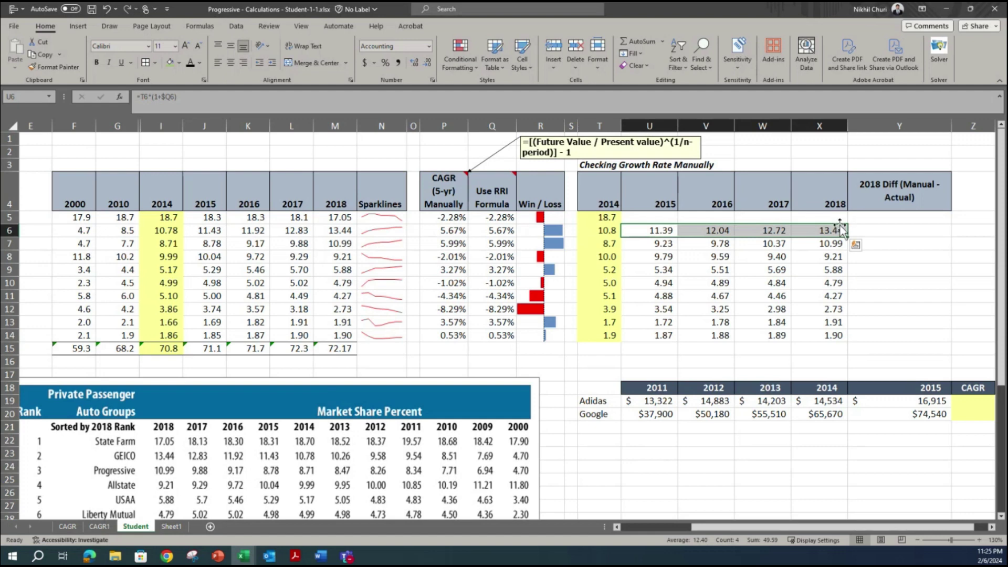
key(ctrl+c)
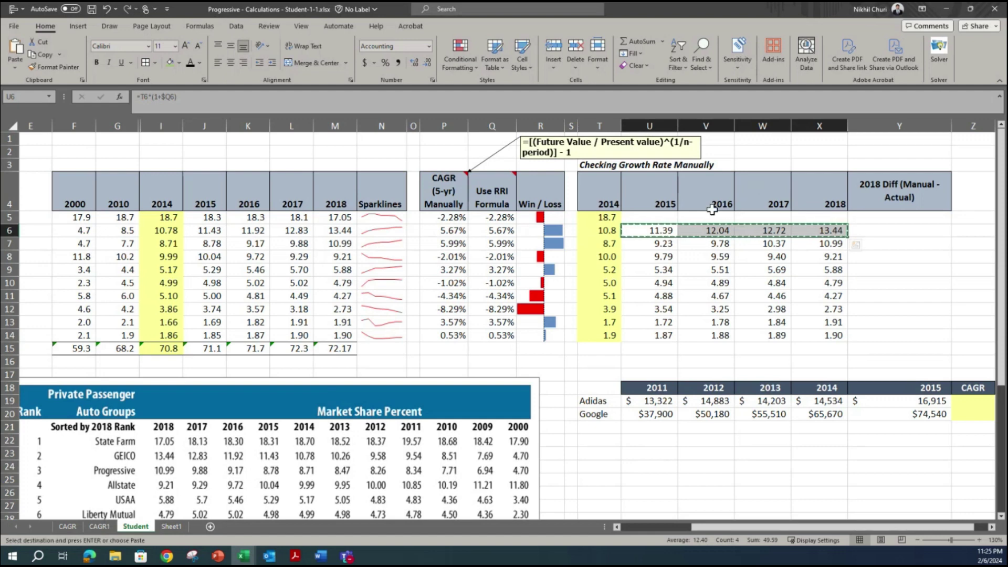
click(651, 215)
key(ctrl+v)
click(762, 270)
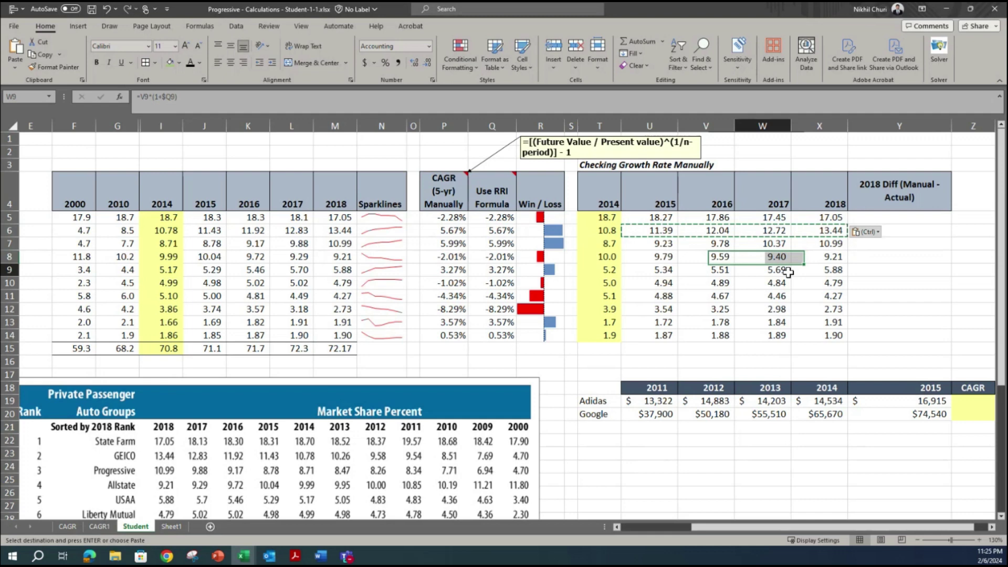
click(176, 217)
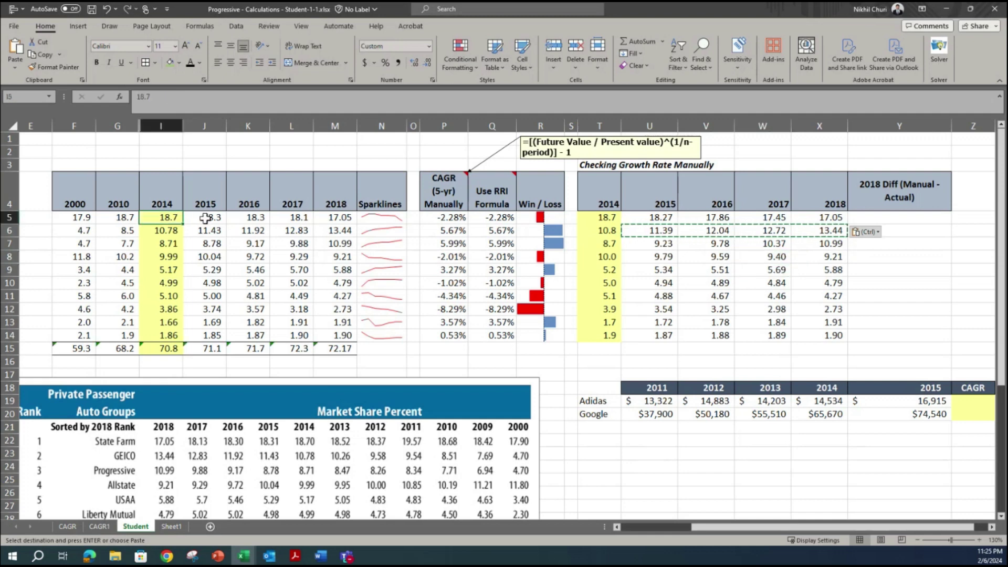
click(665, 219)
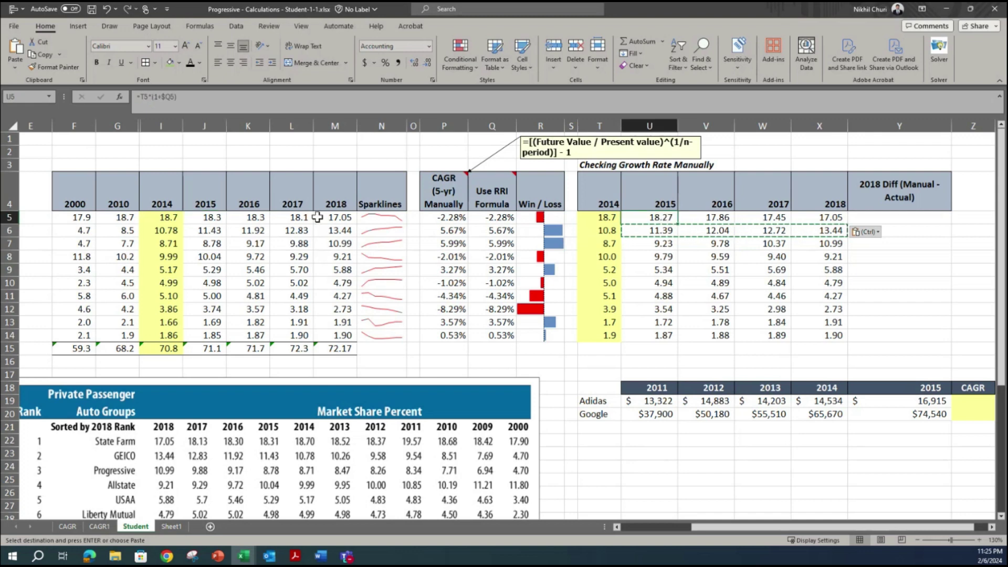
click(710, 217)
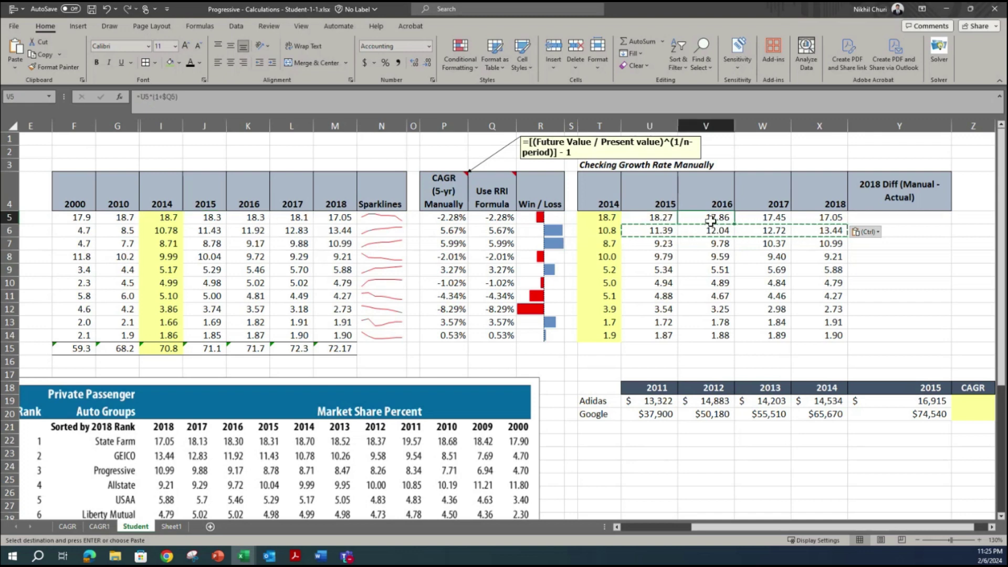
- Enter =X5-M5 in State Farm's 2018 Diff cell Y5 and fill the formula down to Y14
click(921, 218)
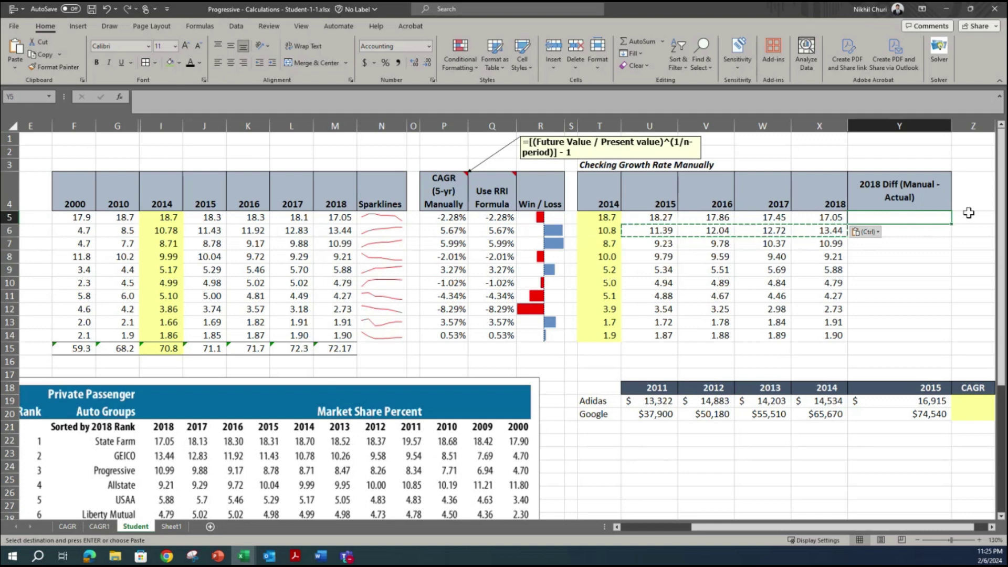
text(=)
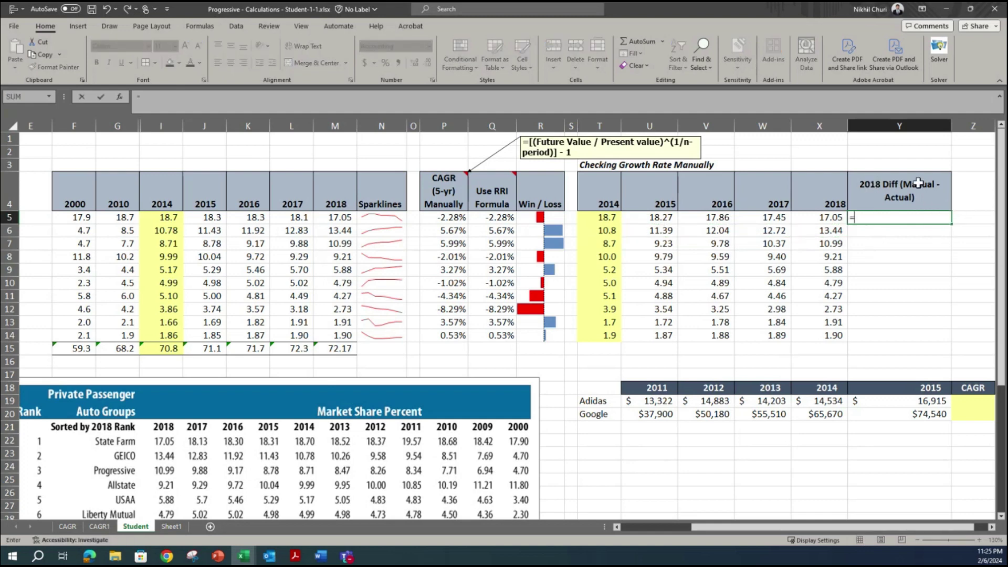
click(835, 214)
text(-)
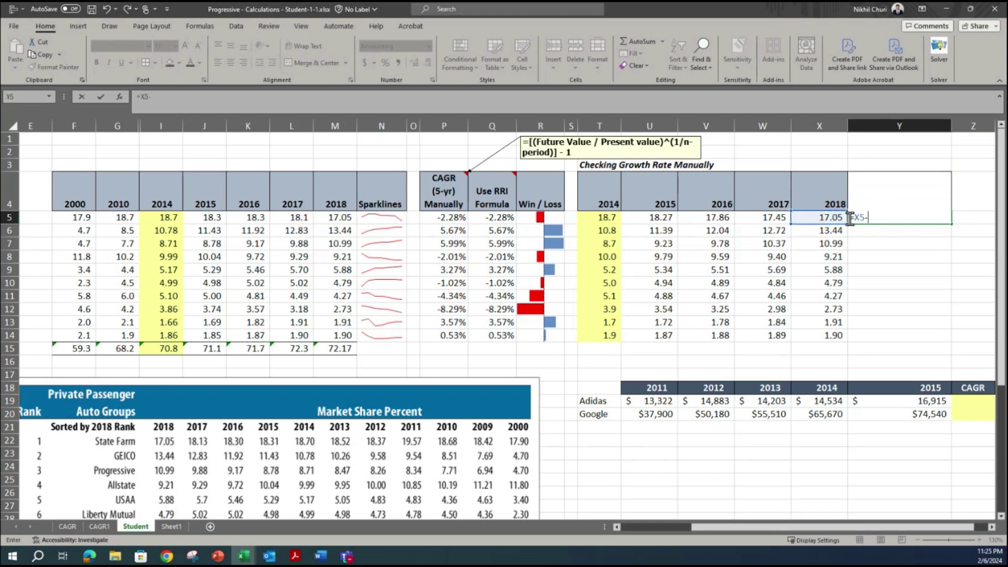
click(339, 217)
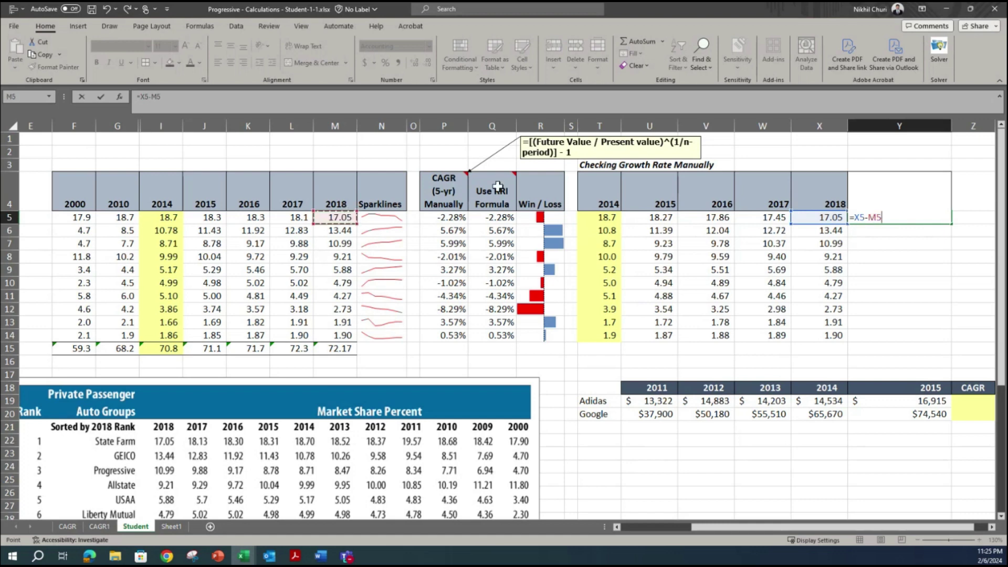
key(Return)
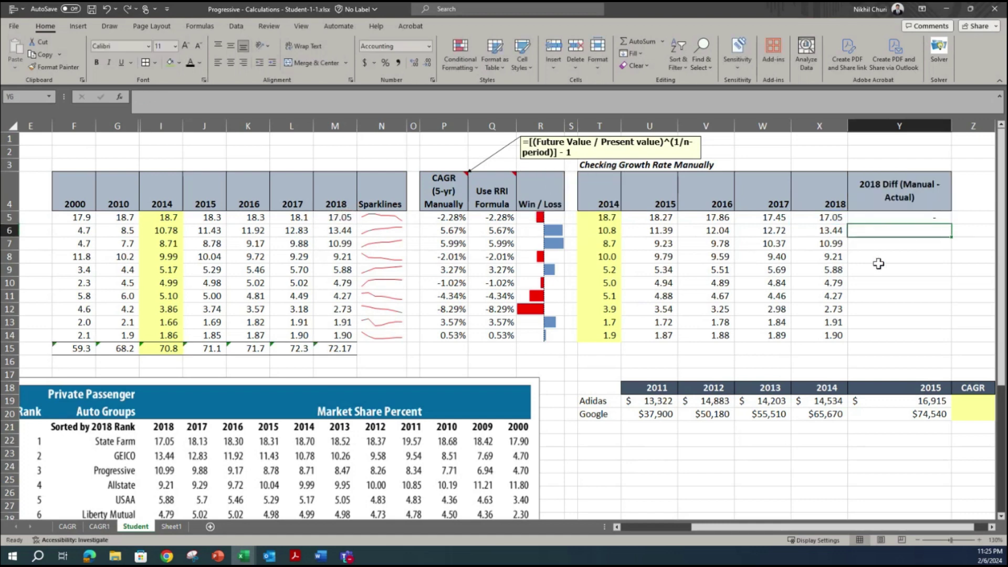
click(946, 217)
drag(951, 226, 950, 341)
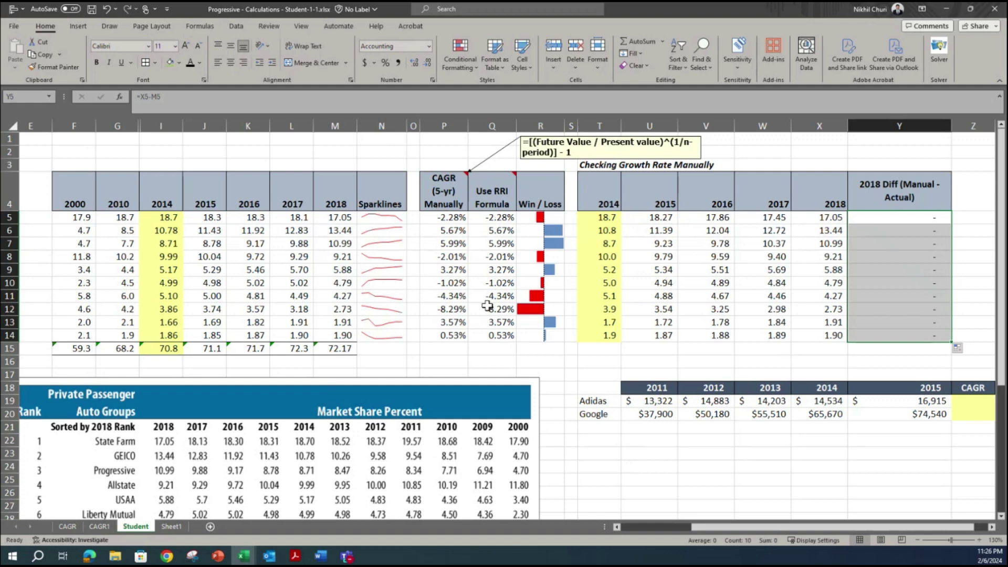
- Compare the projected 2018 shares with the actual 2018 shares in M5:M14 and review the 2018 Diff column
click(655, 268)
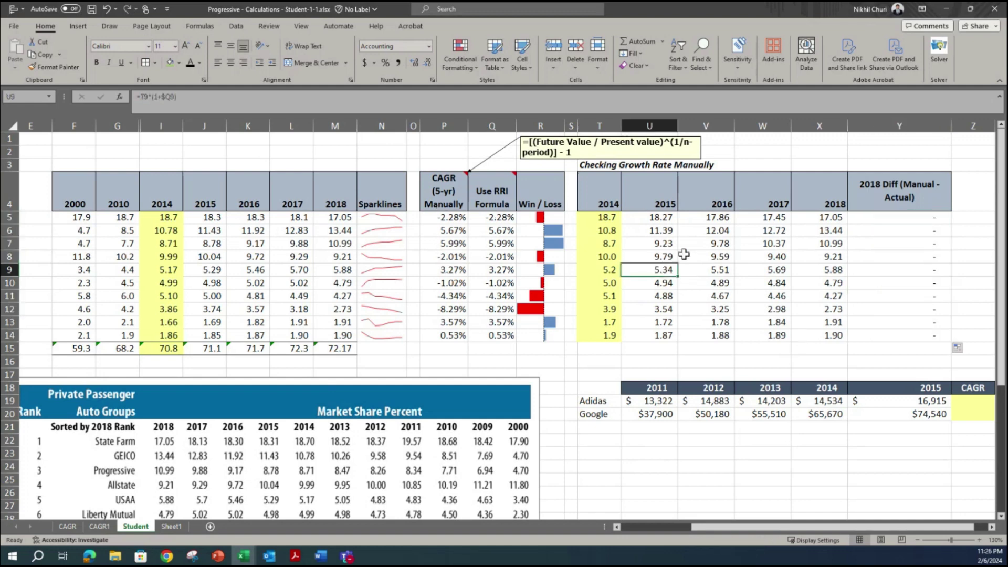
click(823, 267)
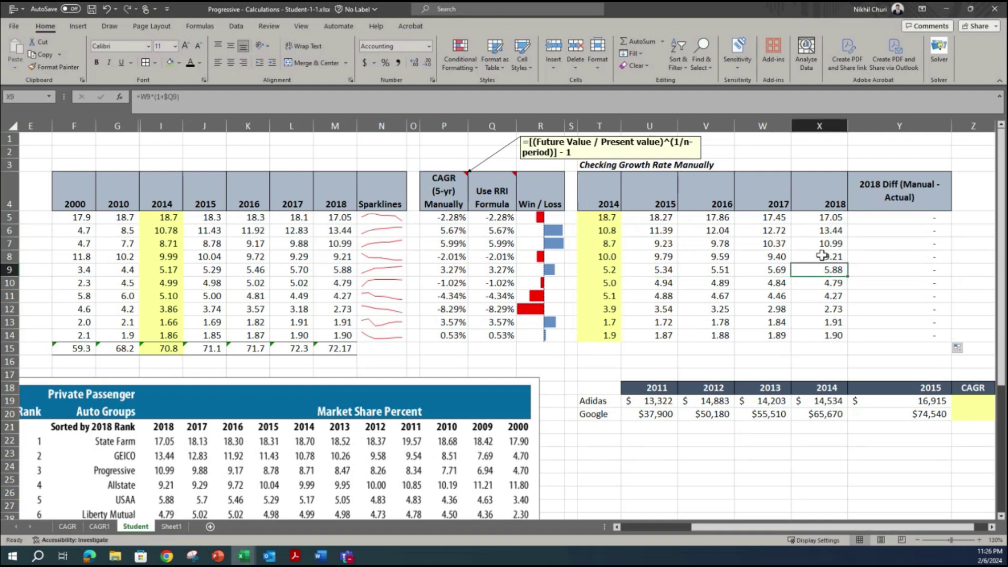
click(822, 256)
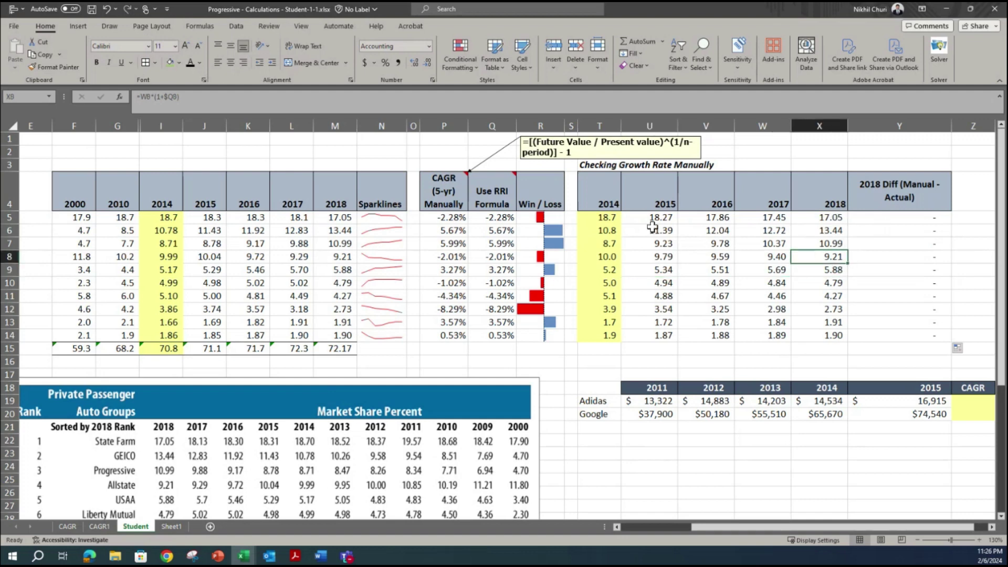
drag(340, 215, 338, 335)
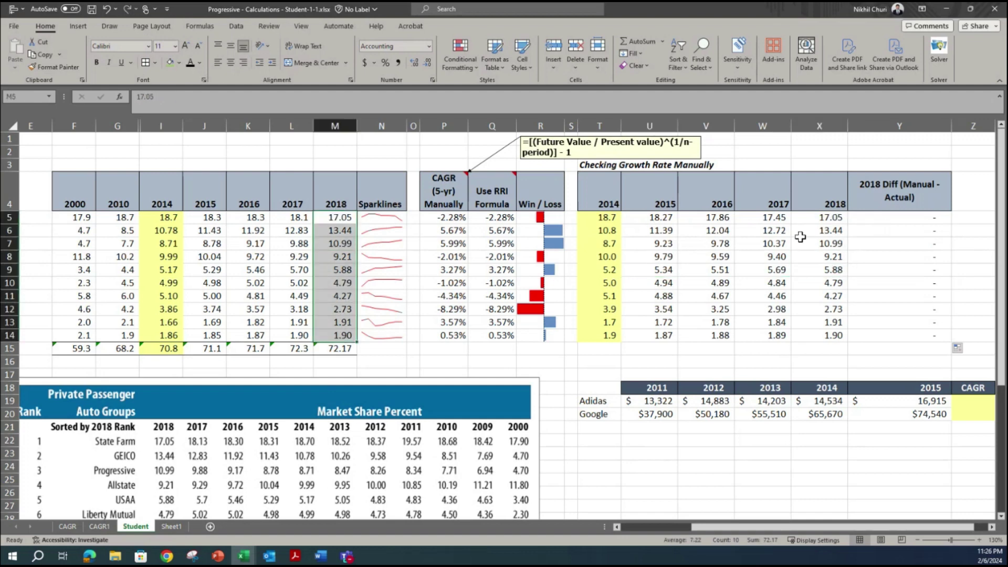
drag(605, 217, 605, 335)
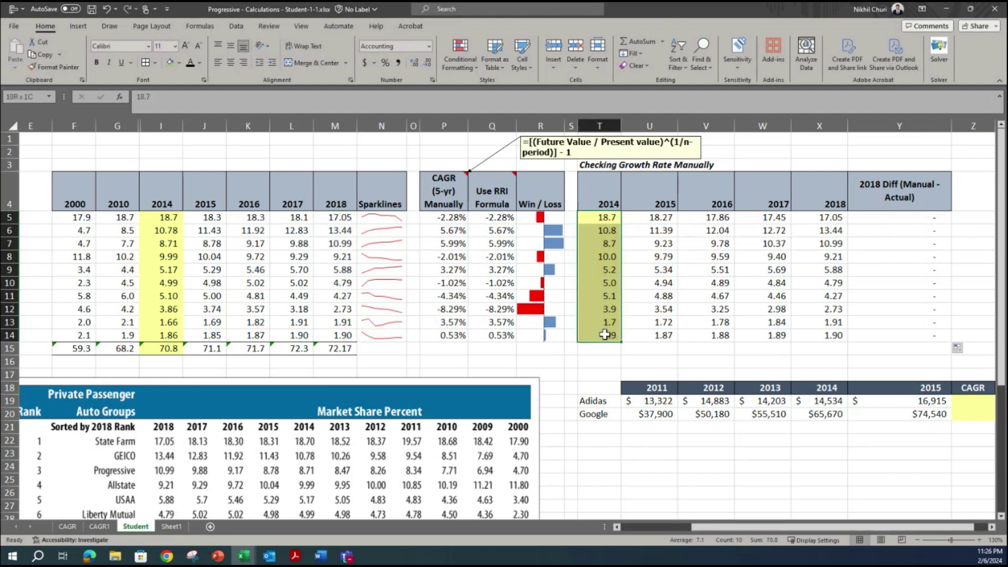
drag(904, 217, 905, 337)
click(892, 269)
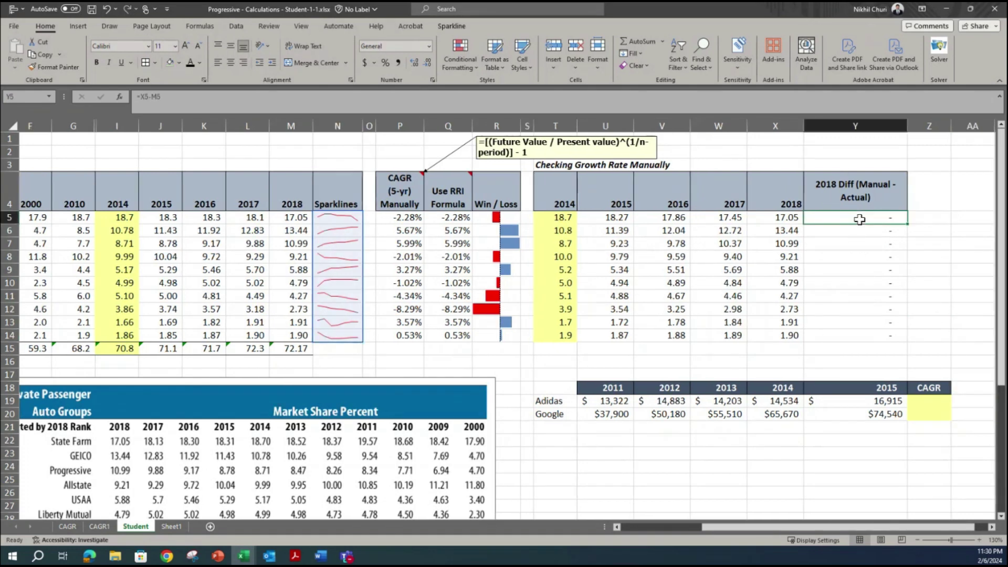
- Shade the 2018 Diff cells Y5:Y14 with a grey fill
drag(889, 218, 859, 334)
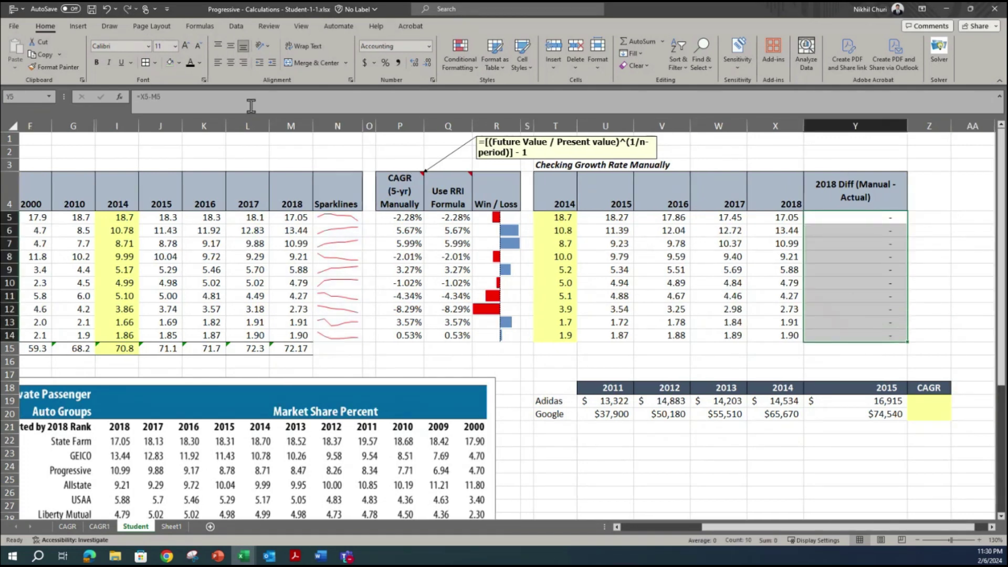
click(180, 63)
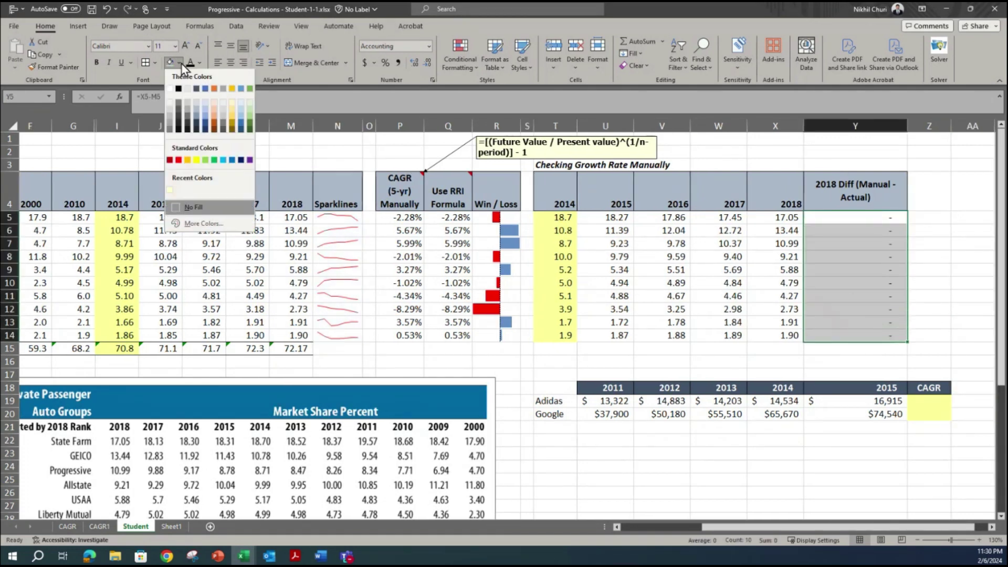
click(170, 120)
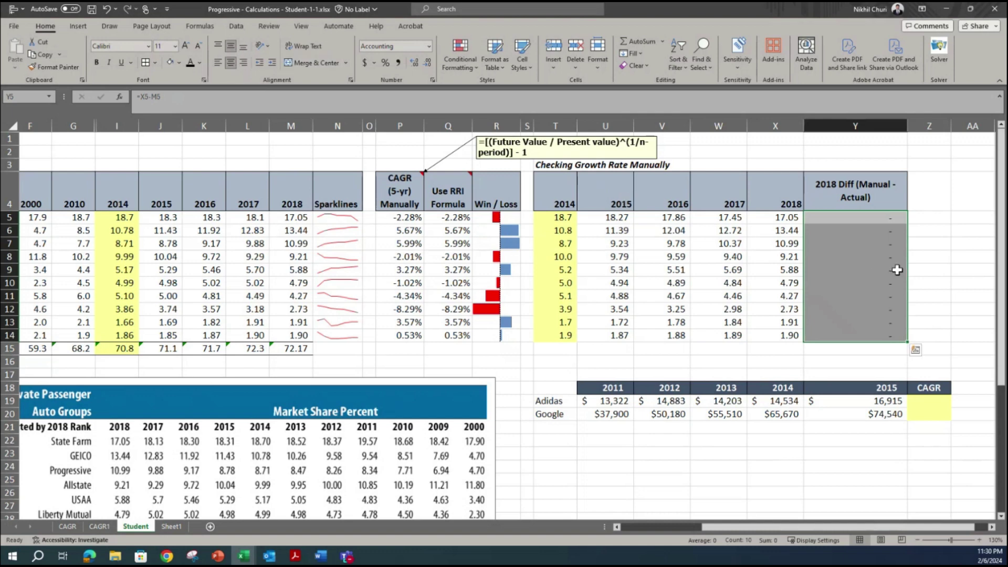
click(853, 309)
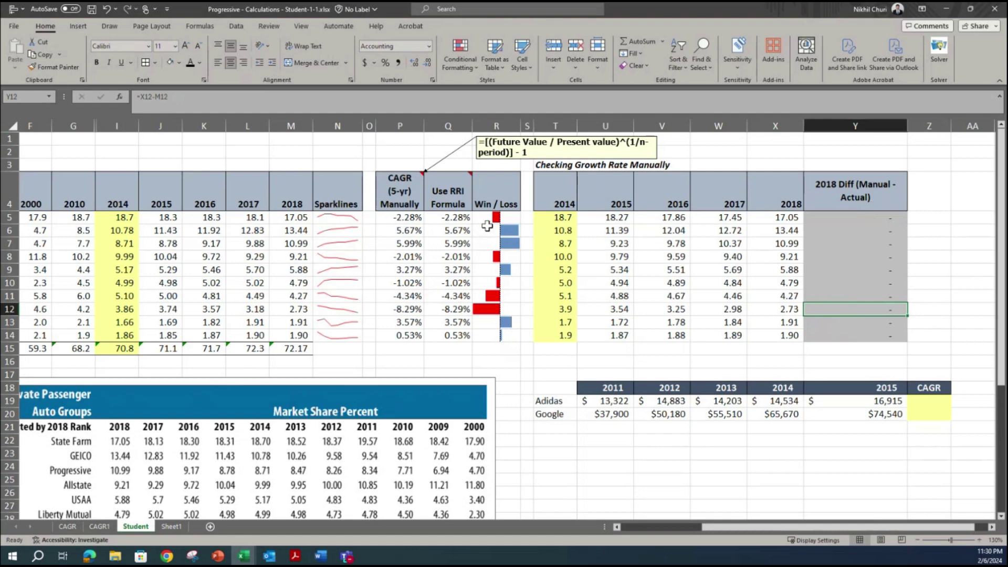
- Change State Farm's 2015 projection formula in U5 to =T5*(1+Q5), with a relative reference to the growth rate
double_click(606, 217)
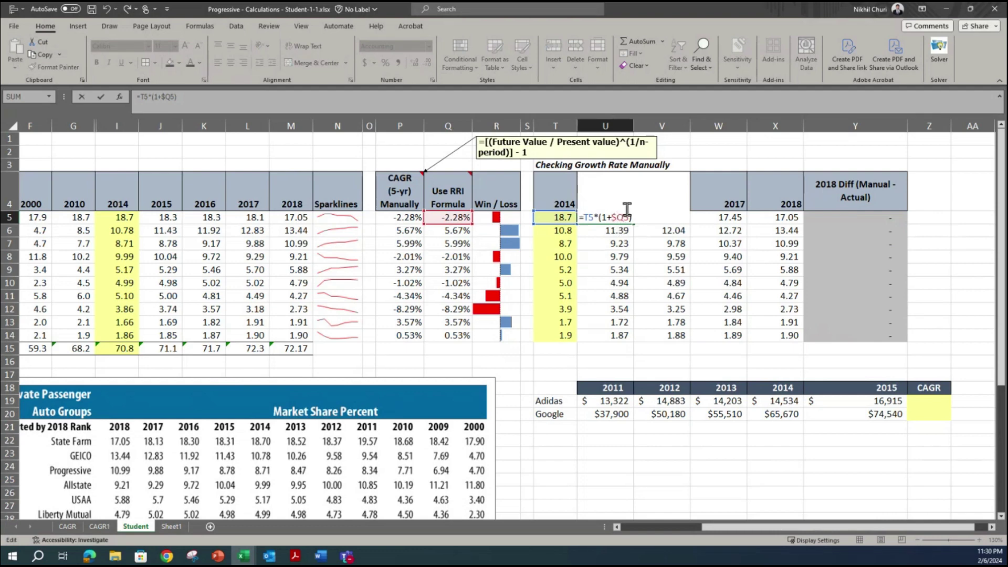
key(Return)
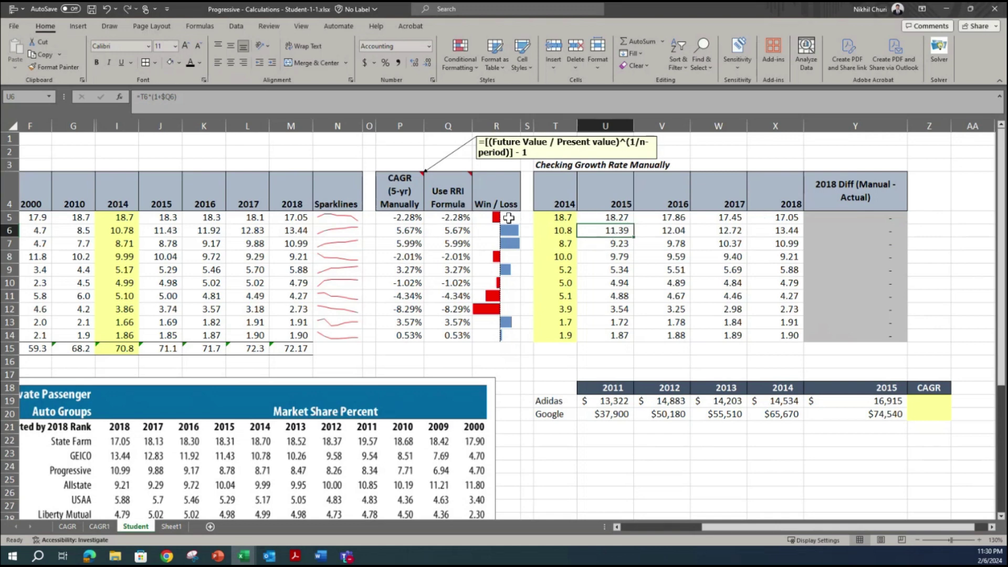
double_click(617, 218)
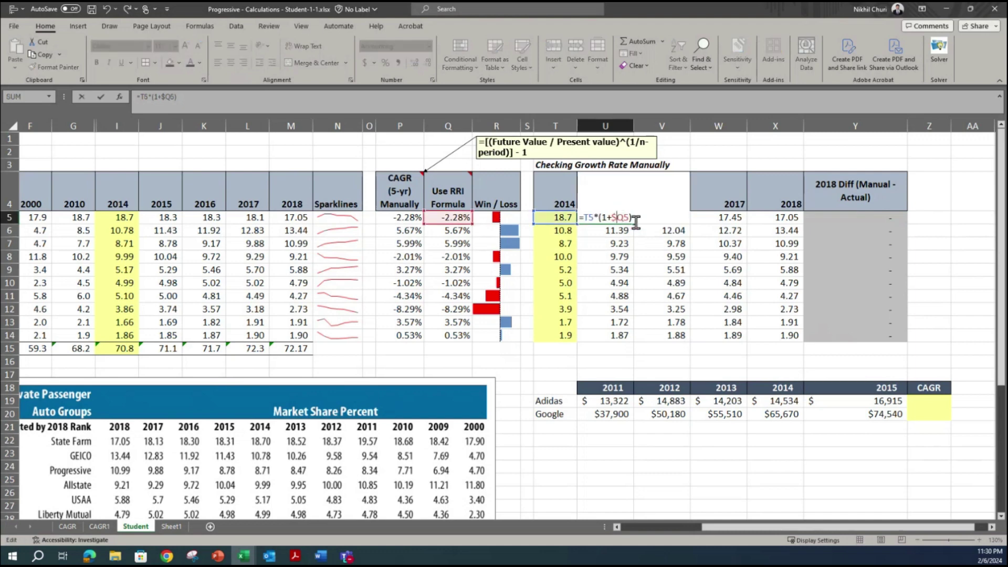
key(BackSpace)
key(Return)
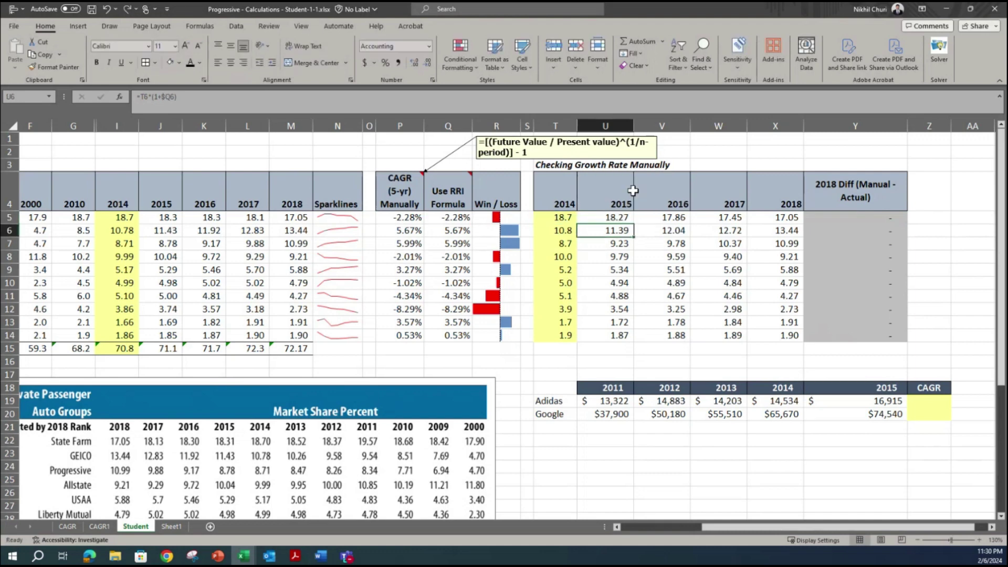
- Fill U5's relative formula across to X5 and inspect the shifted growth-rate references in V5 and W5
click(612, 219)
drag(637, 223, 778, 216)
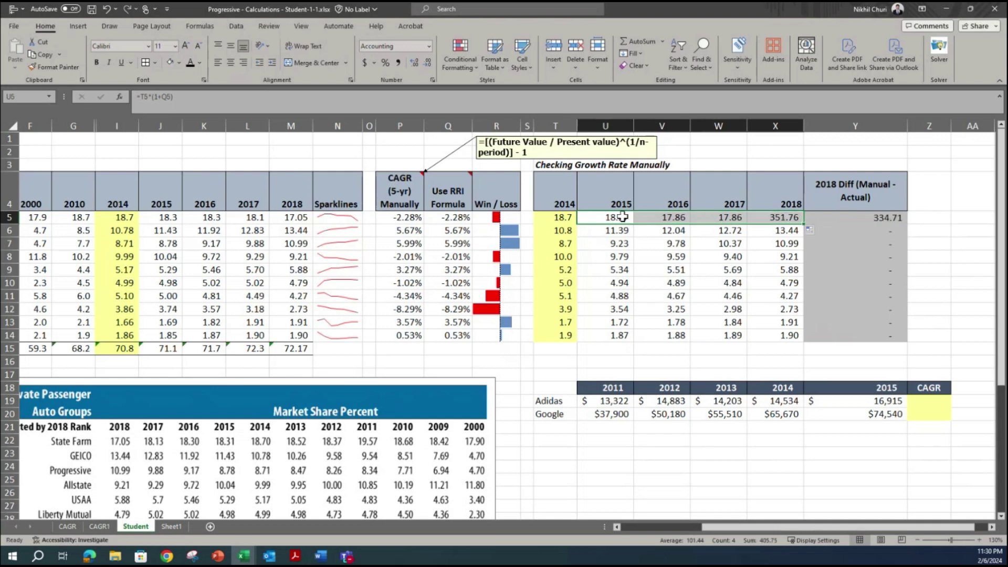
click(656, 217)
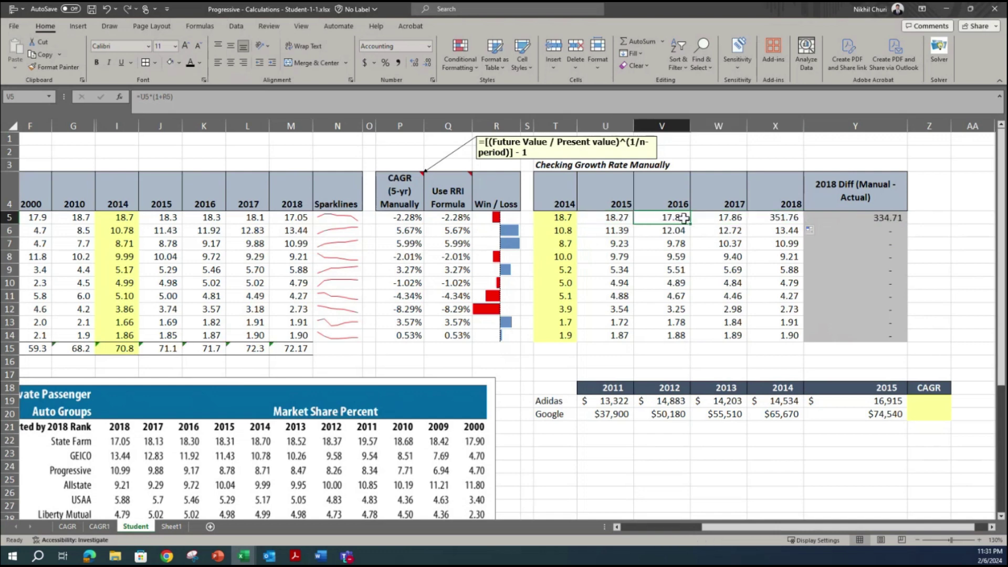
double_click(657, 215)
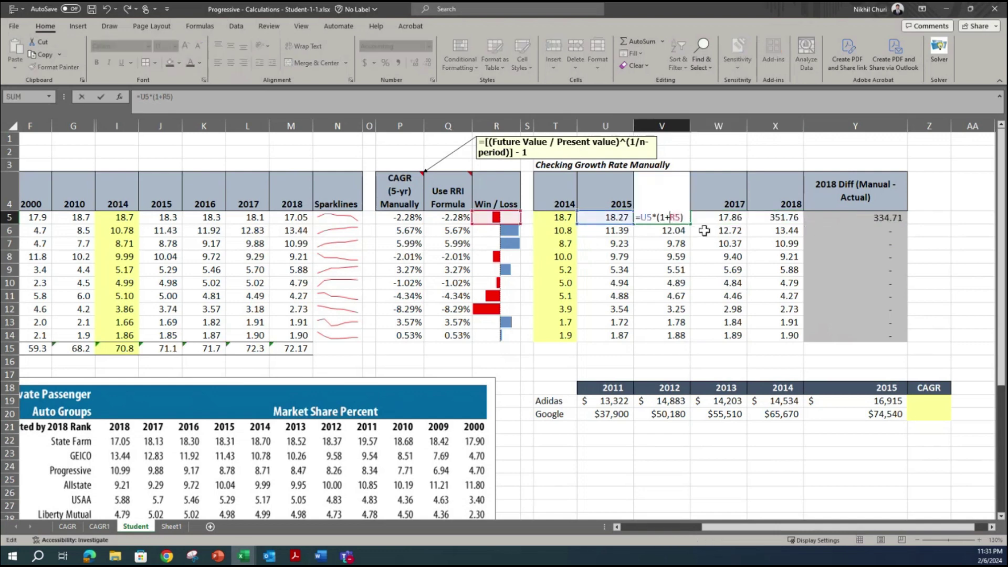
click(734, 216)
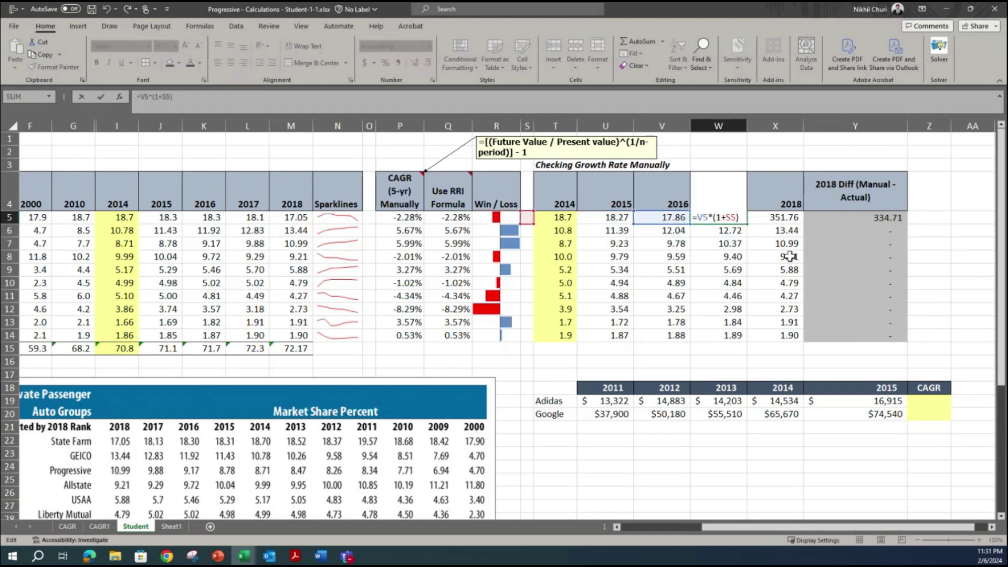
key(Return)
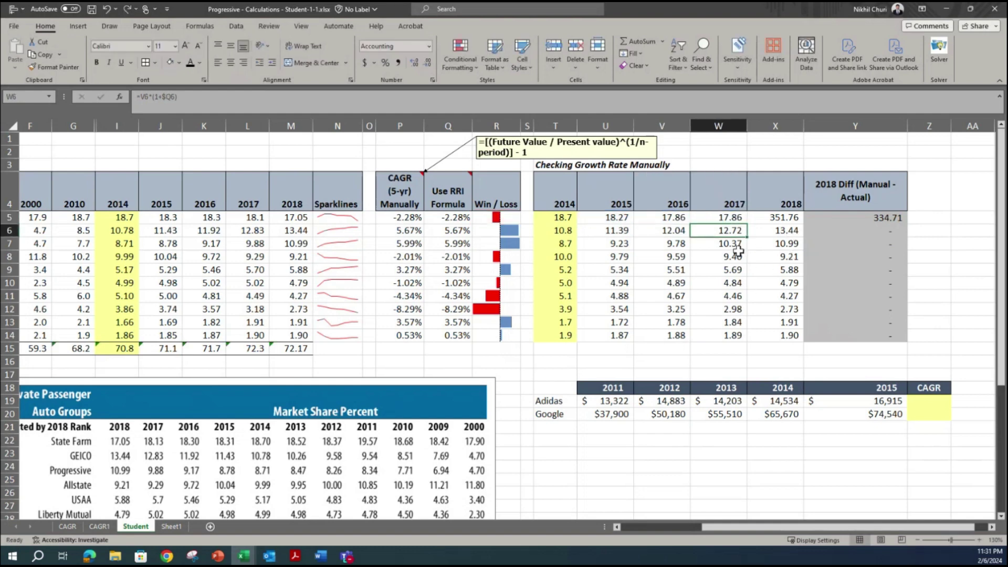
- Undo the fill across State Farm's projection cells V5:X5 and check the formula in U5
key(ctrl+z)
key(ctrl+z)
key(ctrl+z)
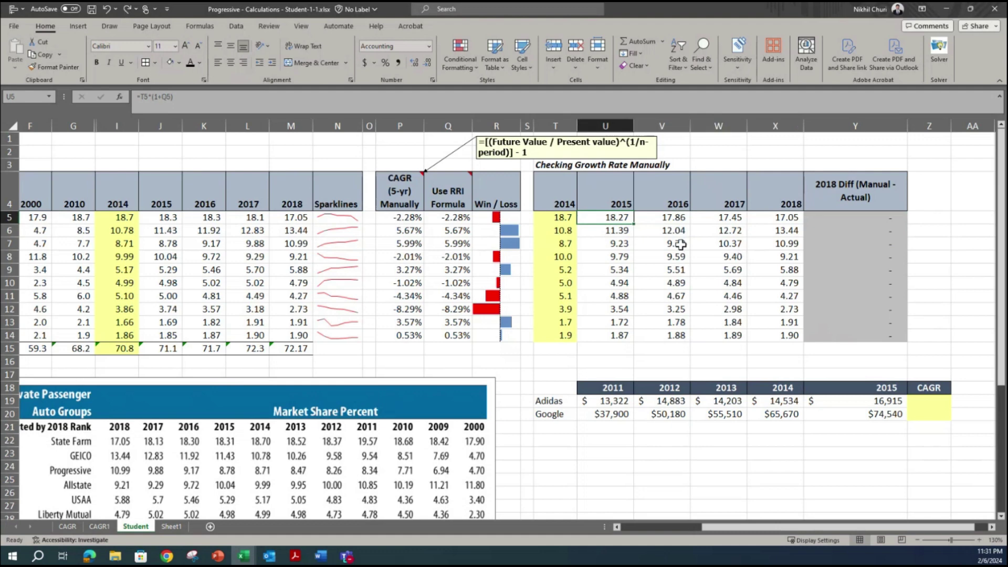
double_click(608, 217)
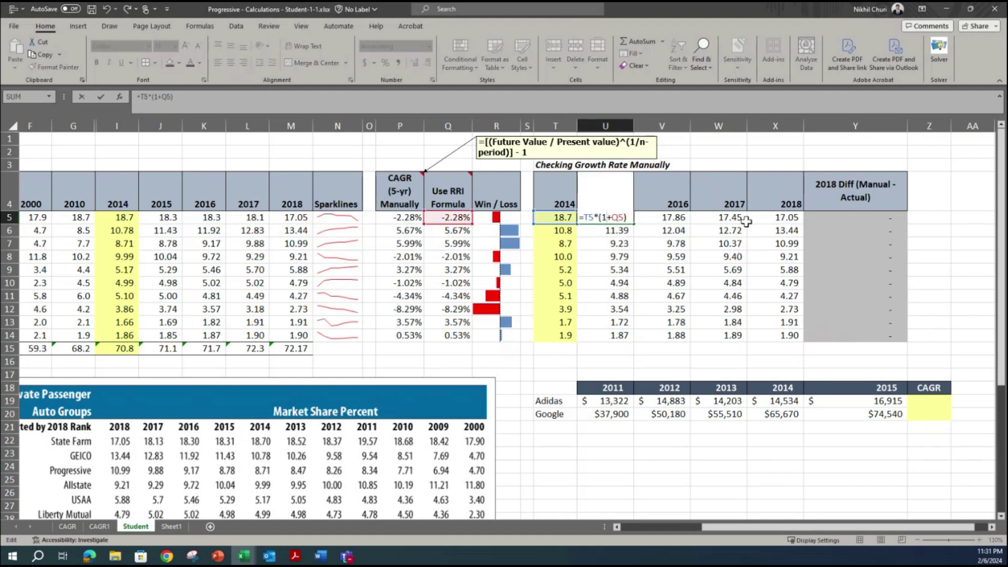
key(Escape)
click(726, 282)
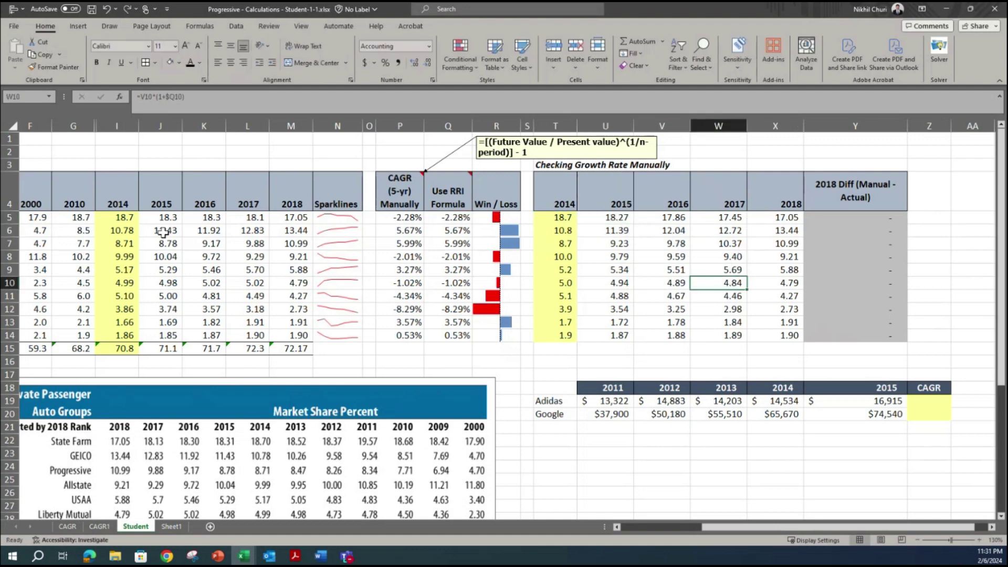
- Show State Farm's actual 2014 share in I5 with two decimals
drag(125, 221, 111, 331)
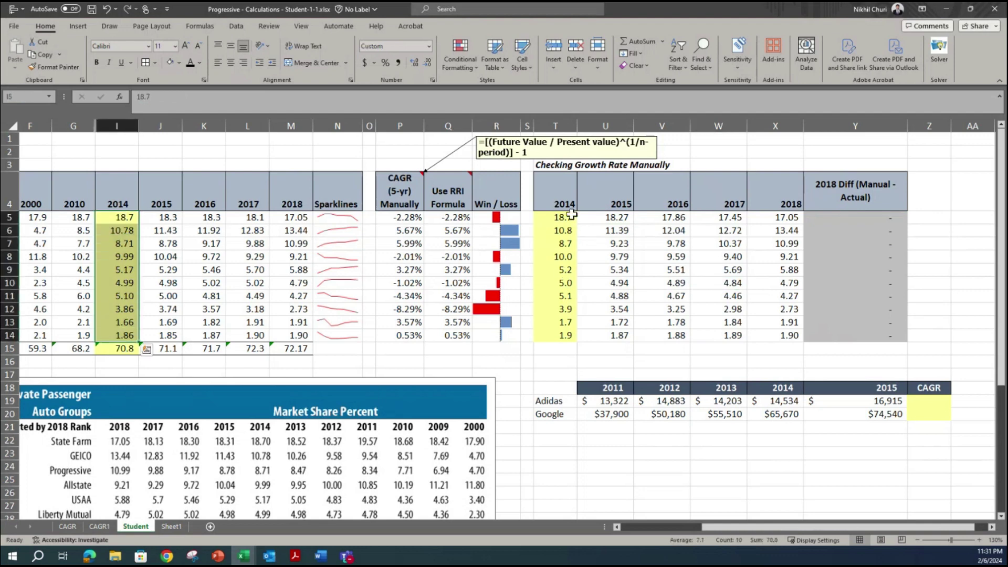
click(116, 217)
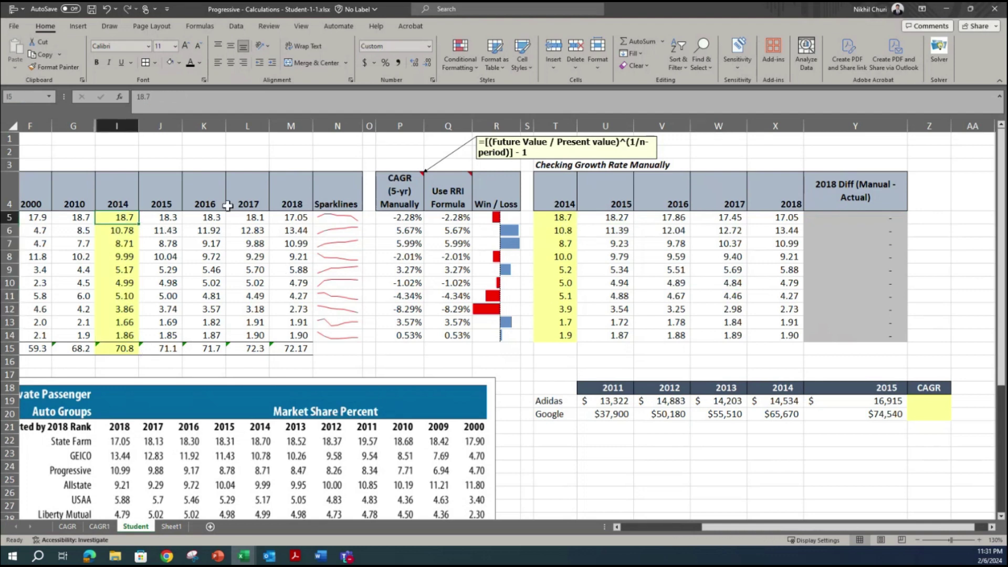
click(412, 61)
click(425, 61)
click(424, 64)
key(ctrl+z)
- Try changing the decimal places of the 2014 shares in I6 and I8, and undo the extra decimal
click(115, 231)
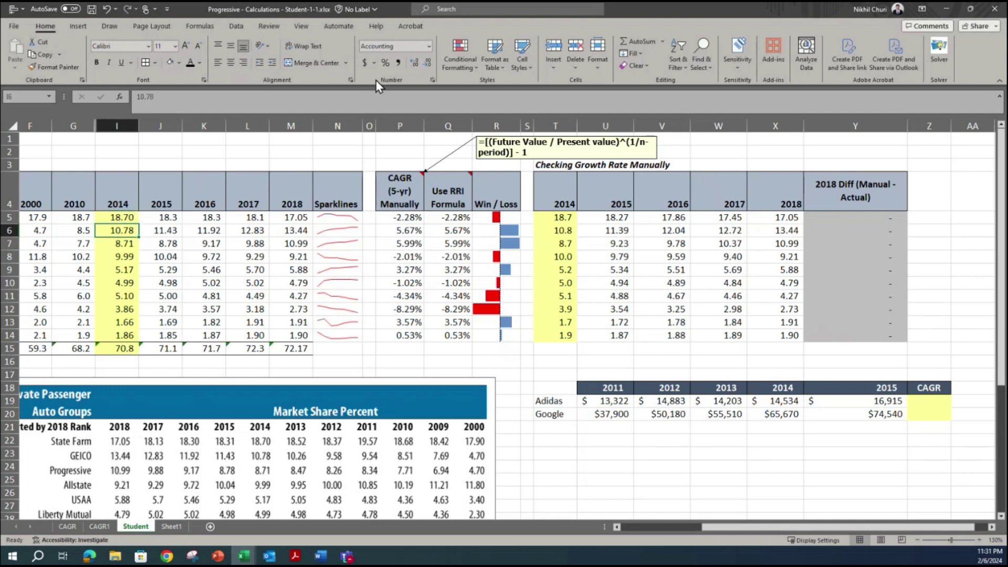
click(415, 63)
click(416, 64)
click(427, 64)
key(Down)
key(Down)
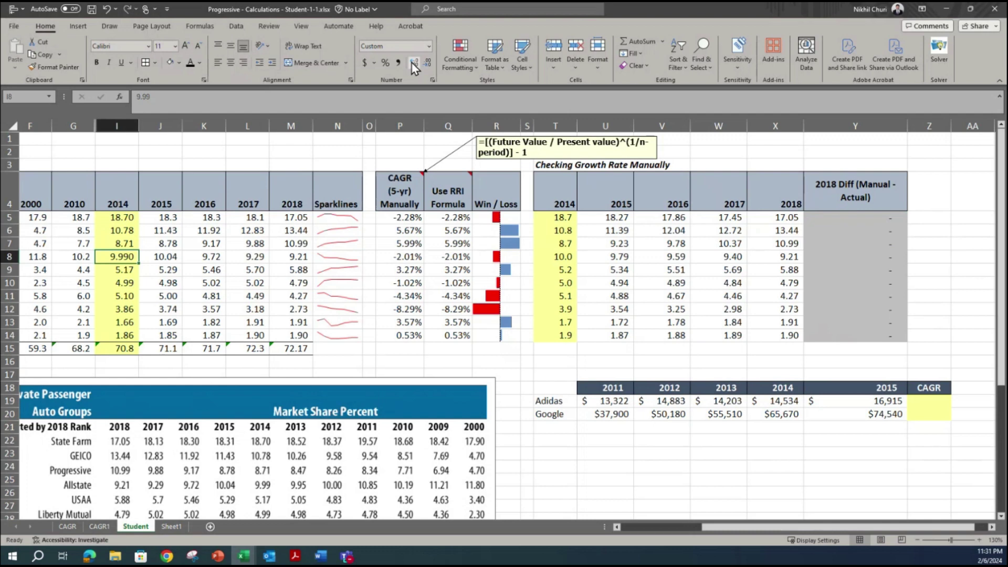
key(ctrl+z)
- Review the 2018 Diff column Y5:Y14 and inspect the projection formula in U9
click(558, 217)
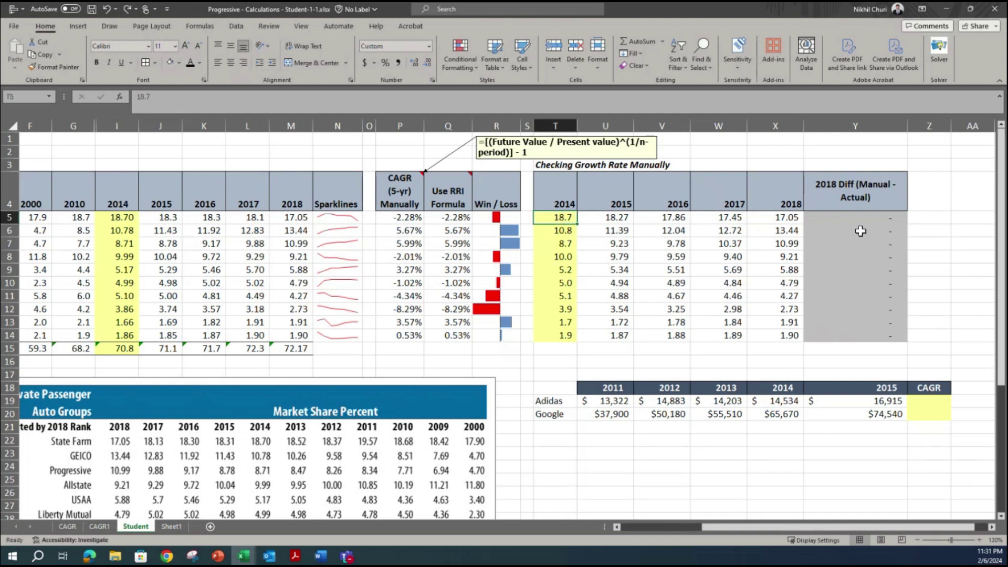
drag(864, 219, 851, 336)
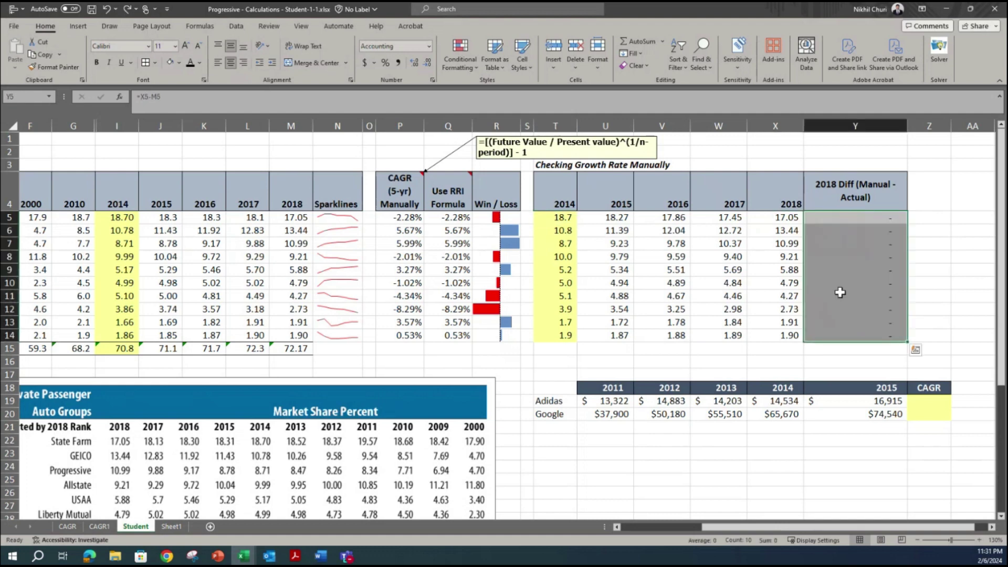
click(827, 308)
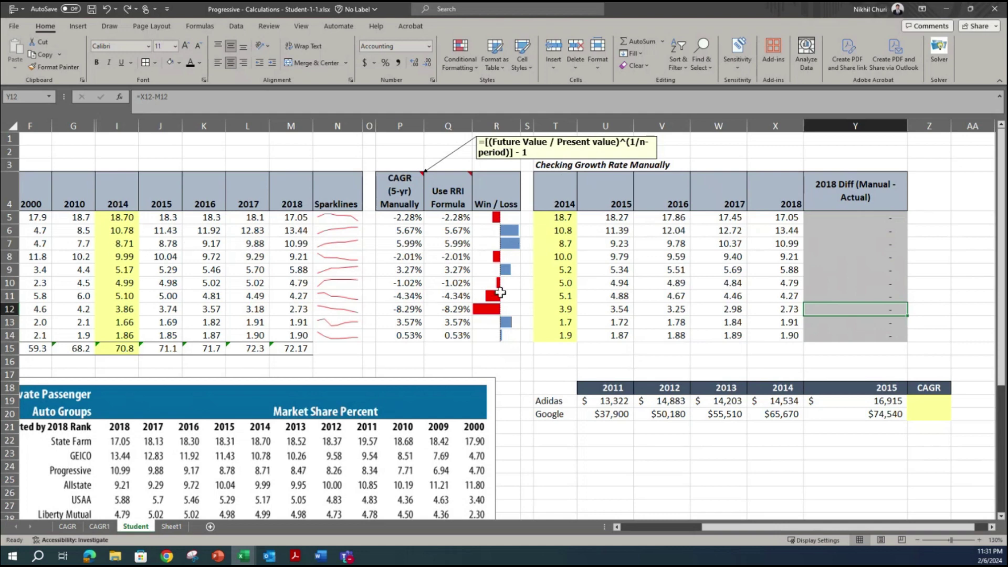
click(619, 267)
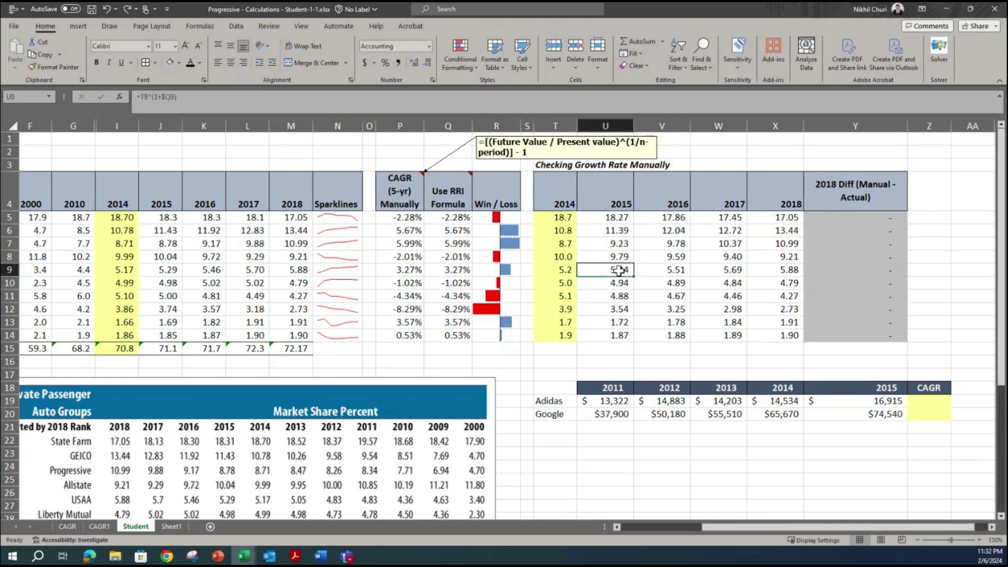
double_click(620, 269)
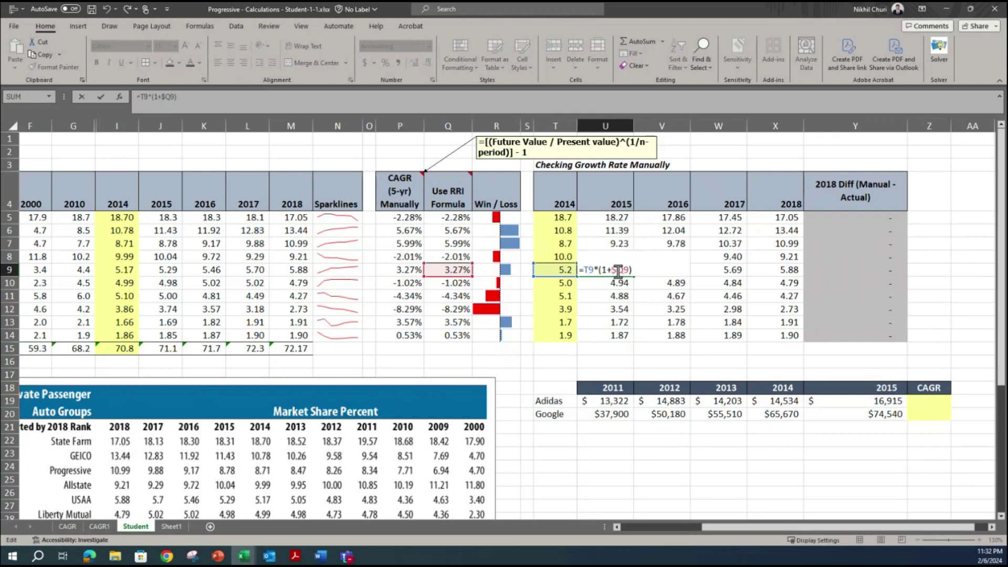
key(Return)
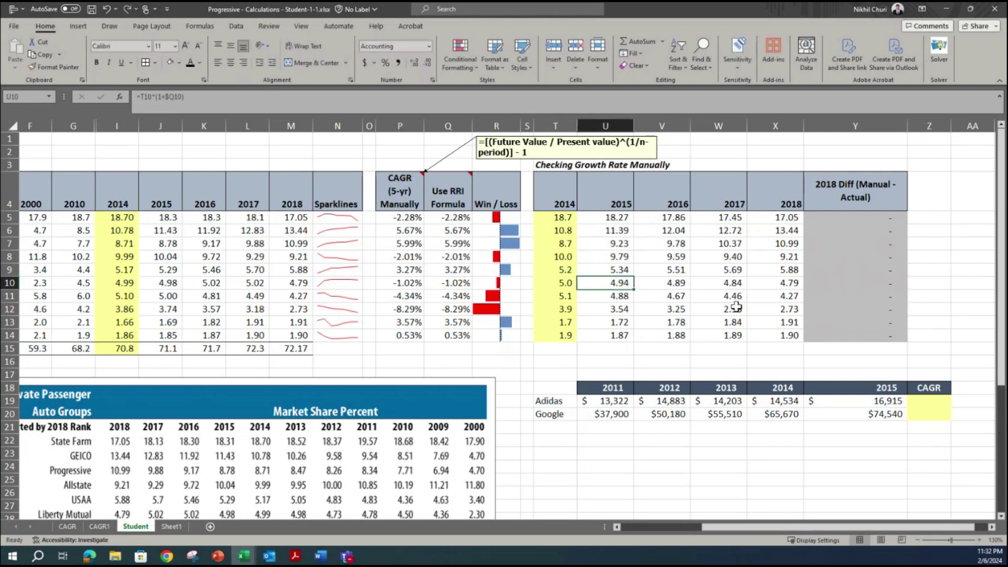
click(741, 309)
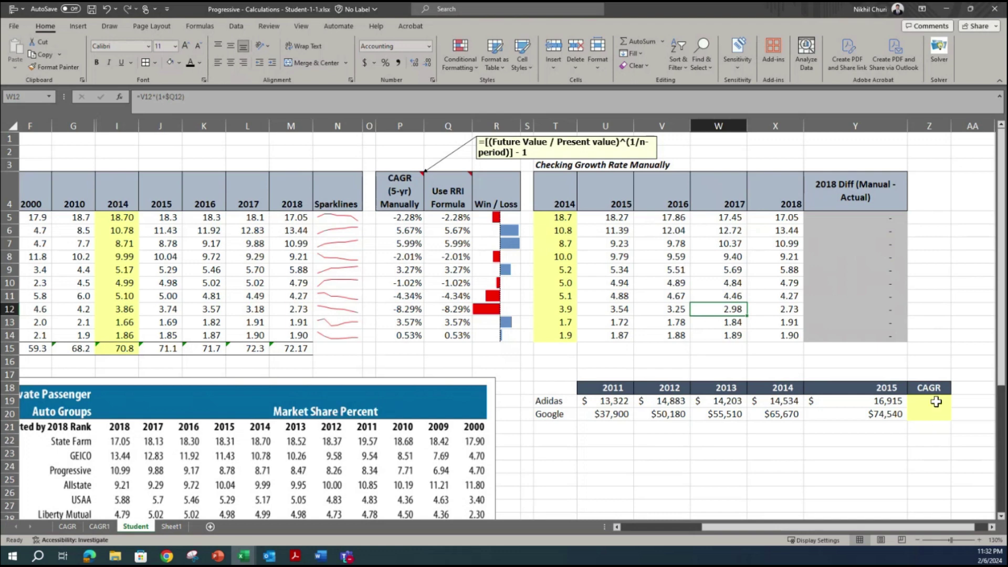
- Examine the Adidas and Google rows of the 2011–2015 table with the blank CAGR column
click(556, 402)
click(556, 416)
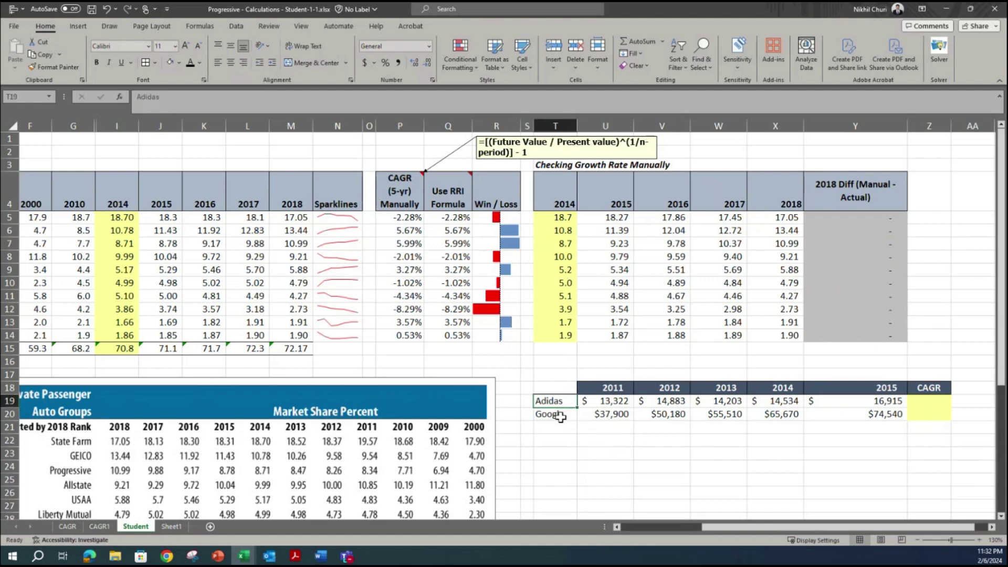
click(613, 390)
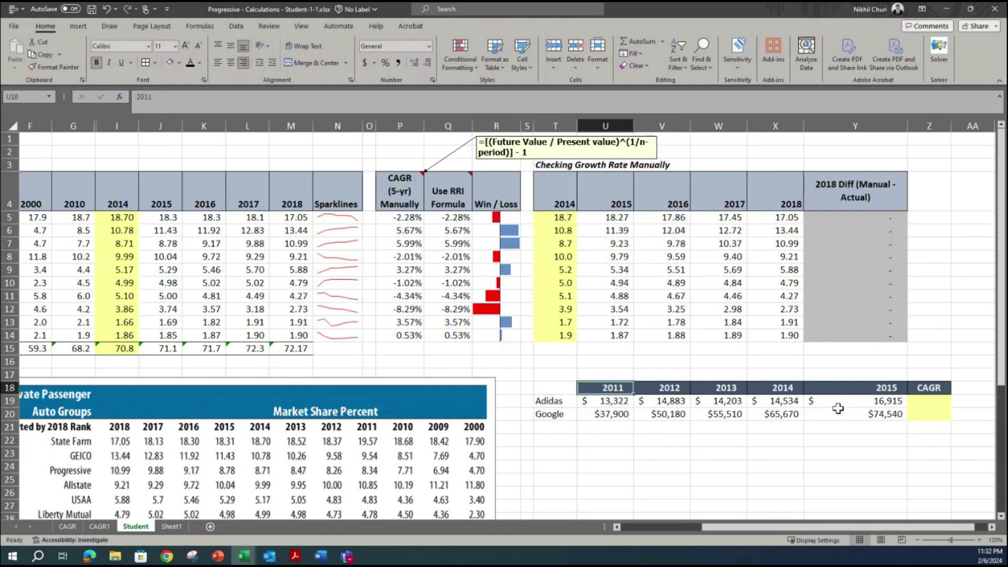
- Fill the 2011 Adidas and Google values in U19:U20 with the recently used light yellow
click(887, 388)
drag(611, 400, 614, 415)
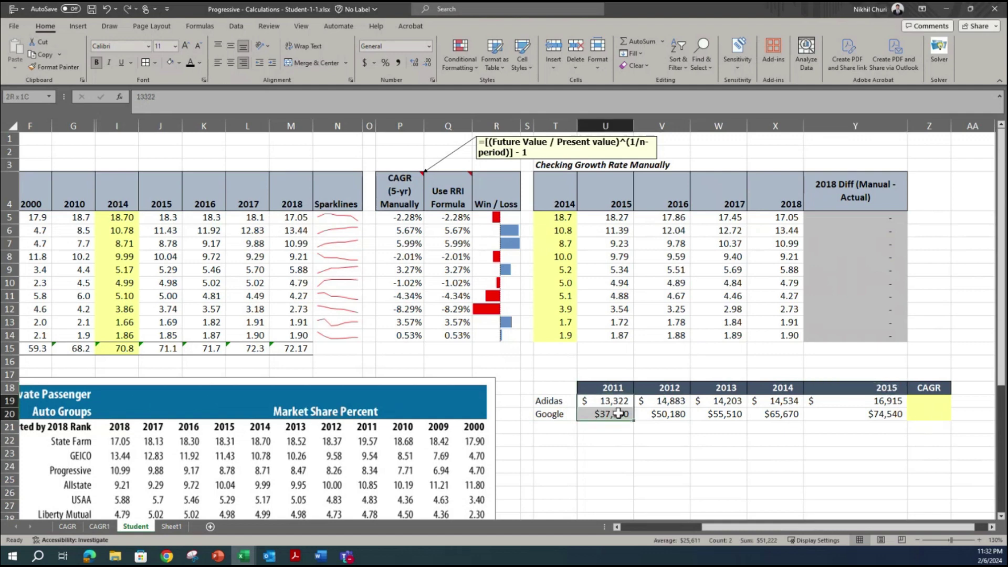
click(154, 63)
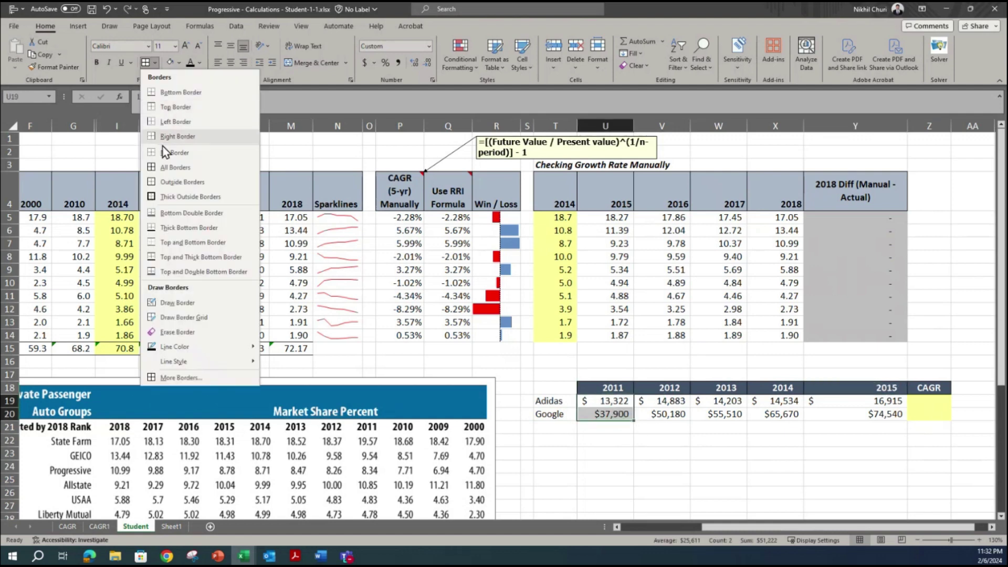
key(Escape)
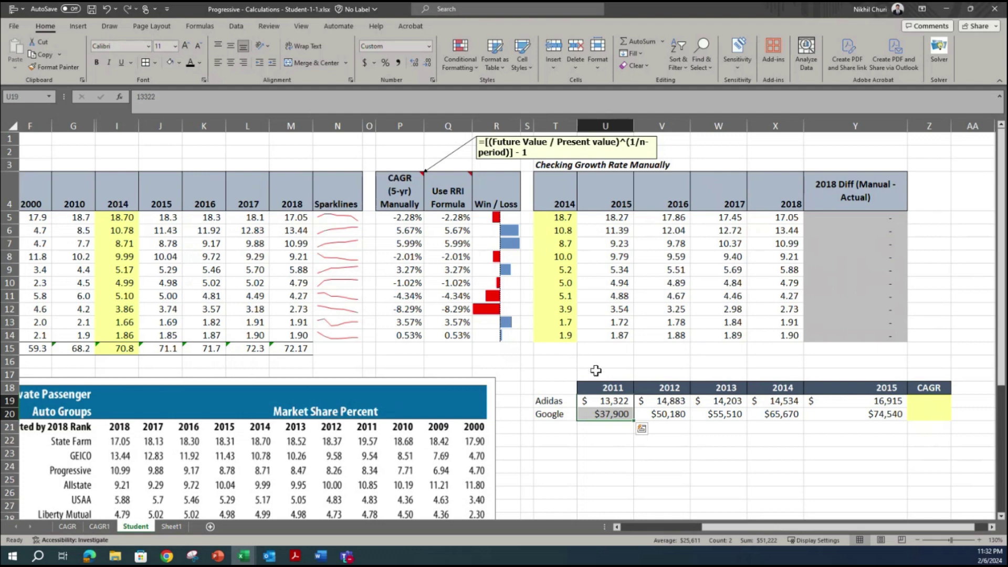
click(180, 60)
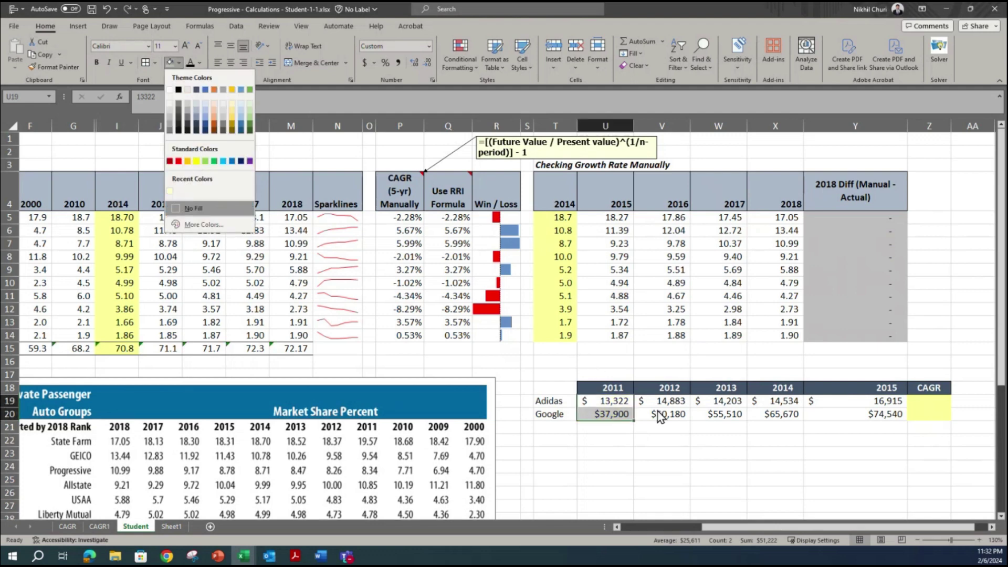
click(171, 190)
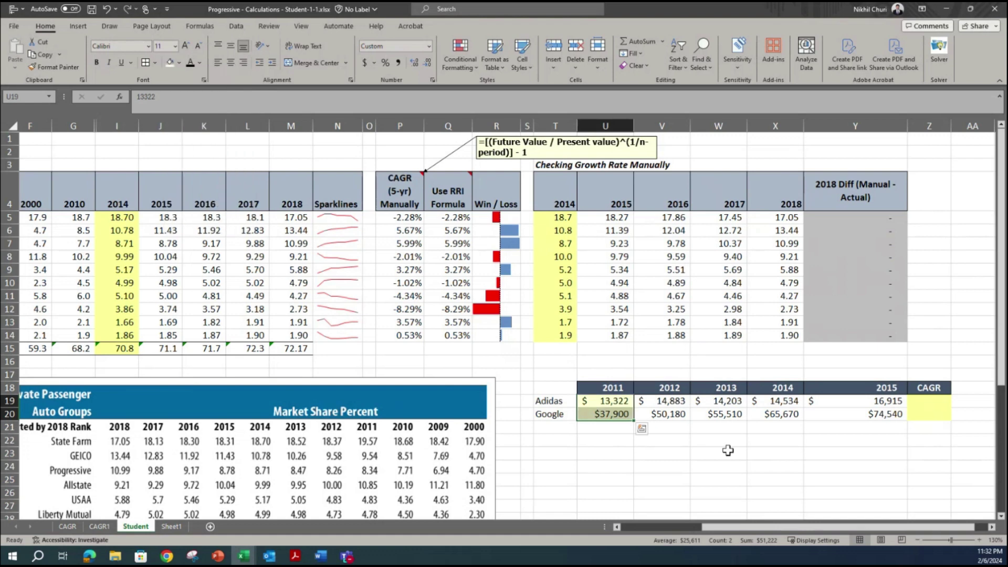
click(718, 453)
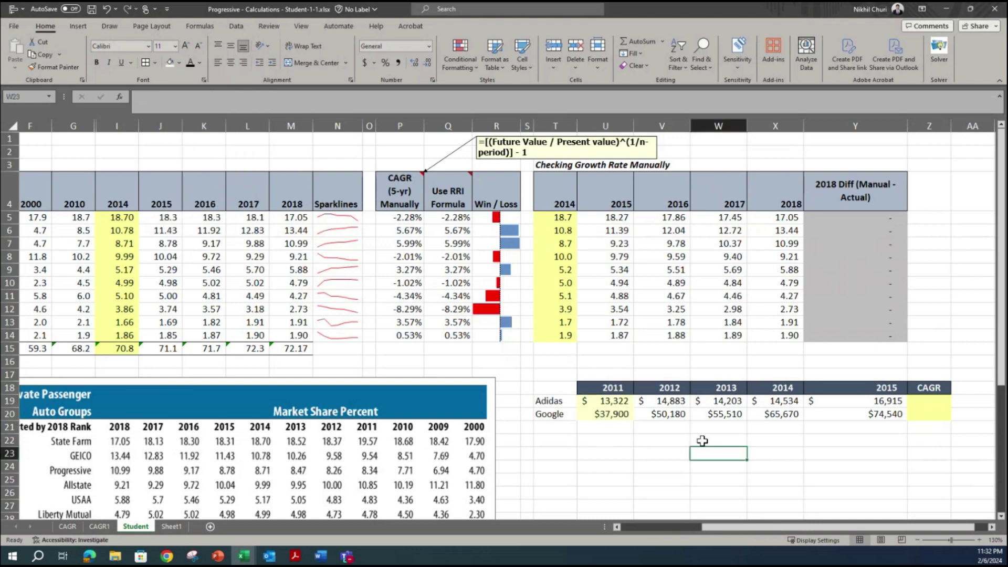
- Inspect the manual CAGR formula in P6 and the RRI formula in Q6 as references for the blank CAGR cells Z19:Z20
click(930, 399)
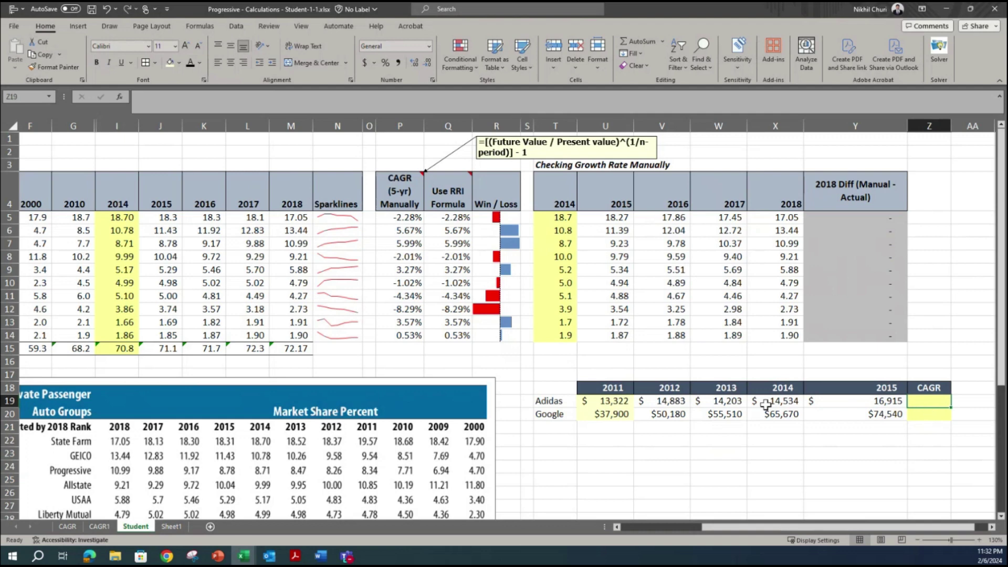
click(925, 414)
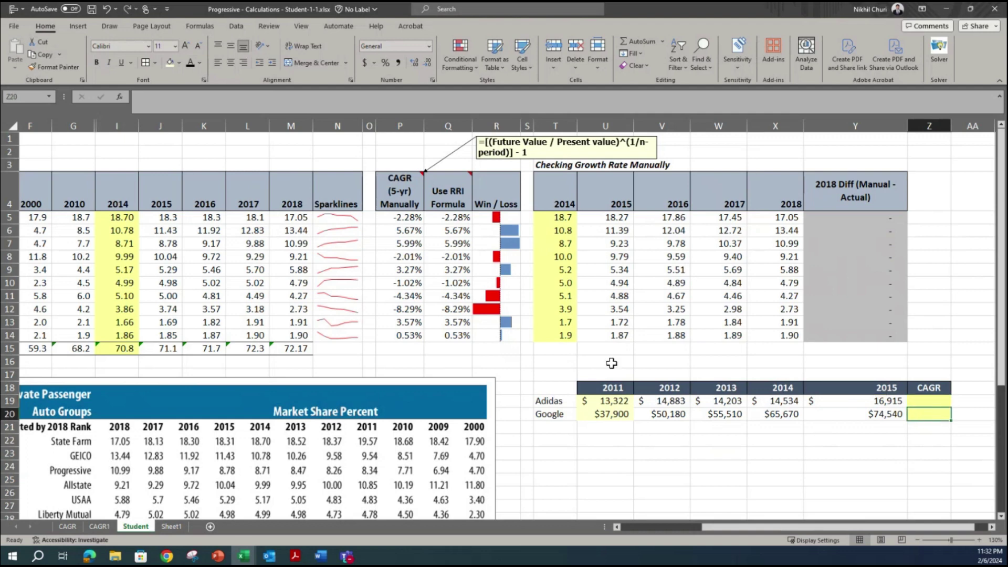
click(405, 234)
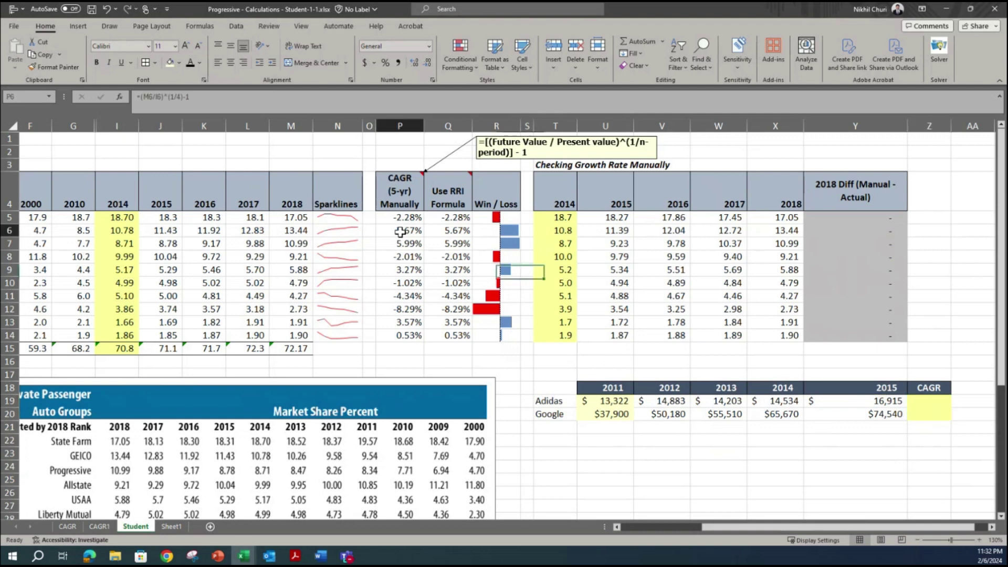
click(454, 230)
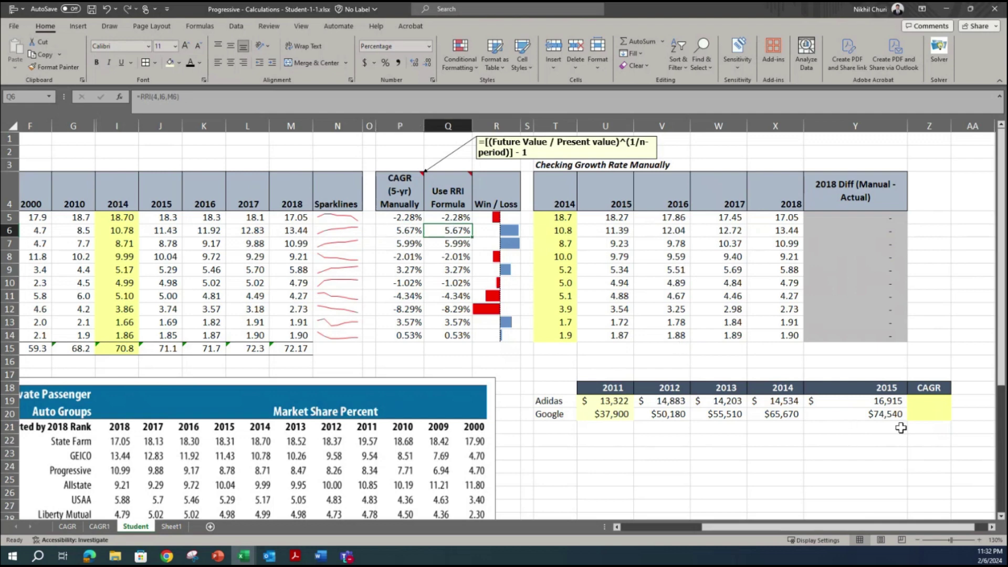
click(923, 411)
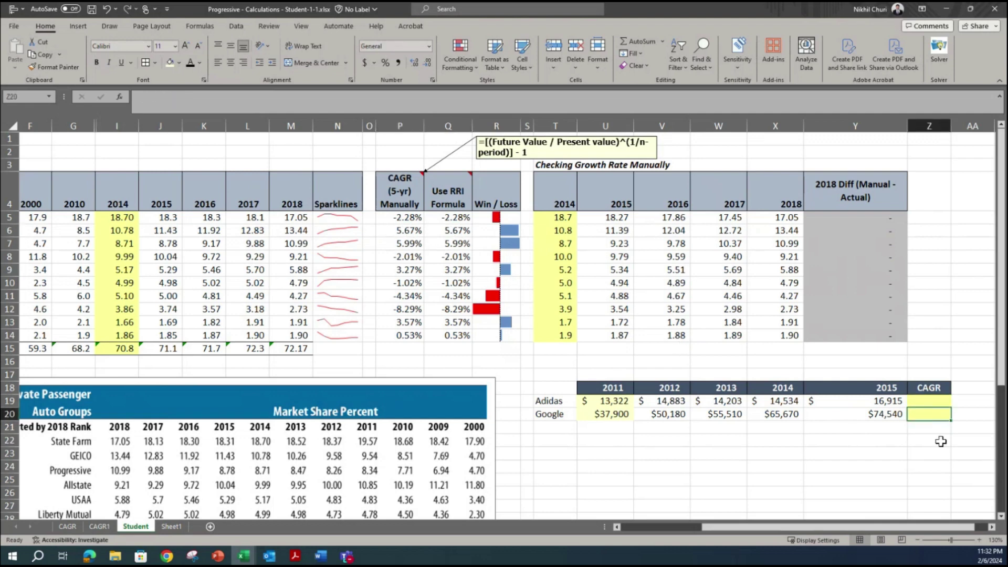